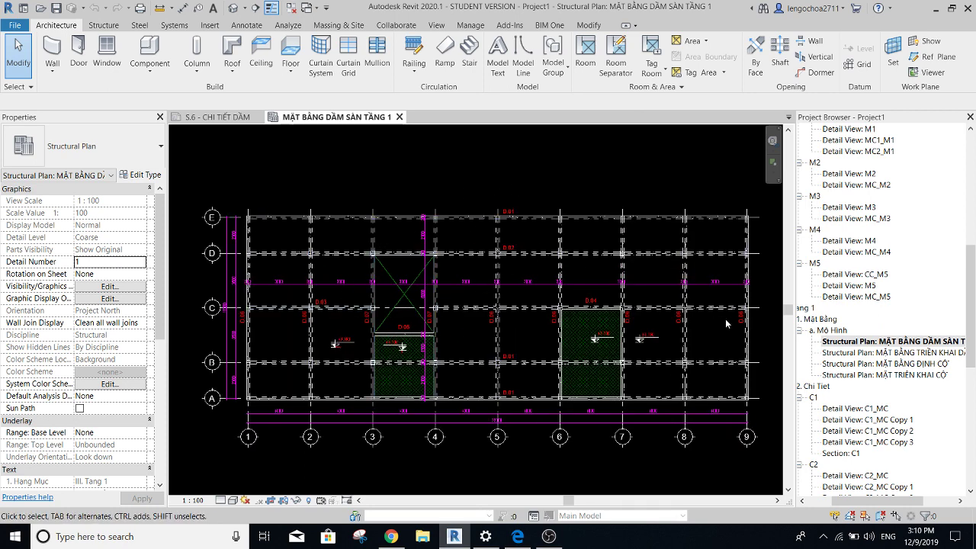
# Duplicate the MẶT BẰNG DẦM SÀN TẦNG 1 beam plan view.
pyautogui.click(874, 343)
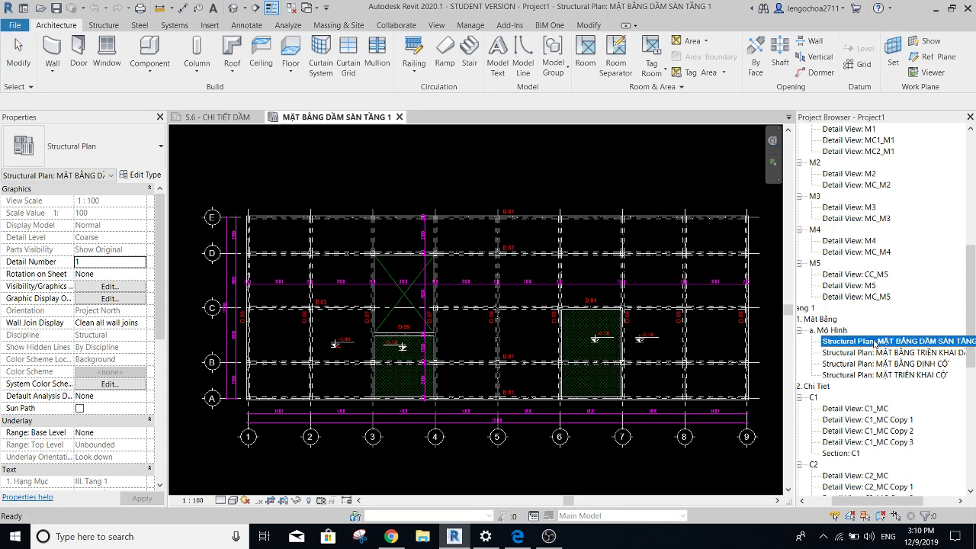
pyautogui.rightClick(875, 344)
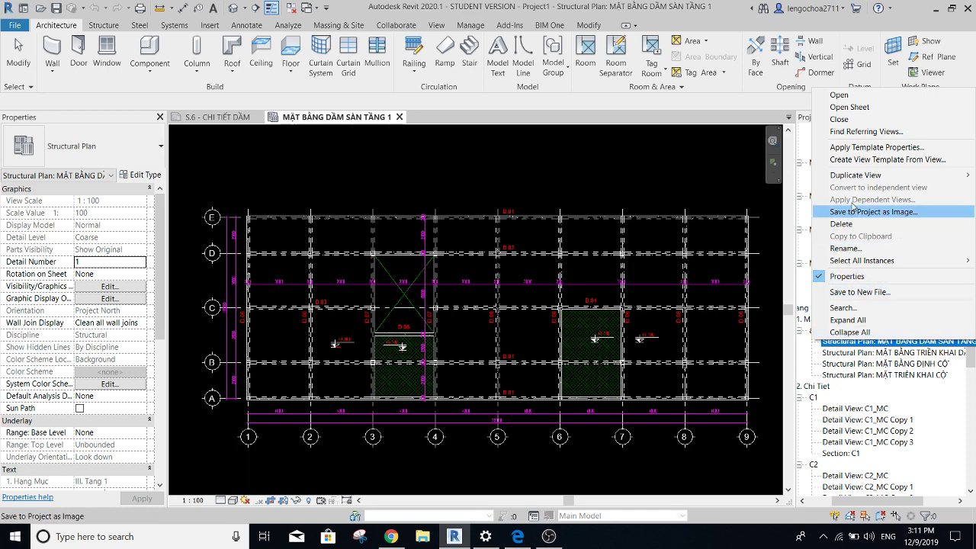
pyautogui.moveTo(855, 175)
pyautogui.click(746, 187)
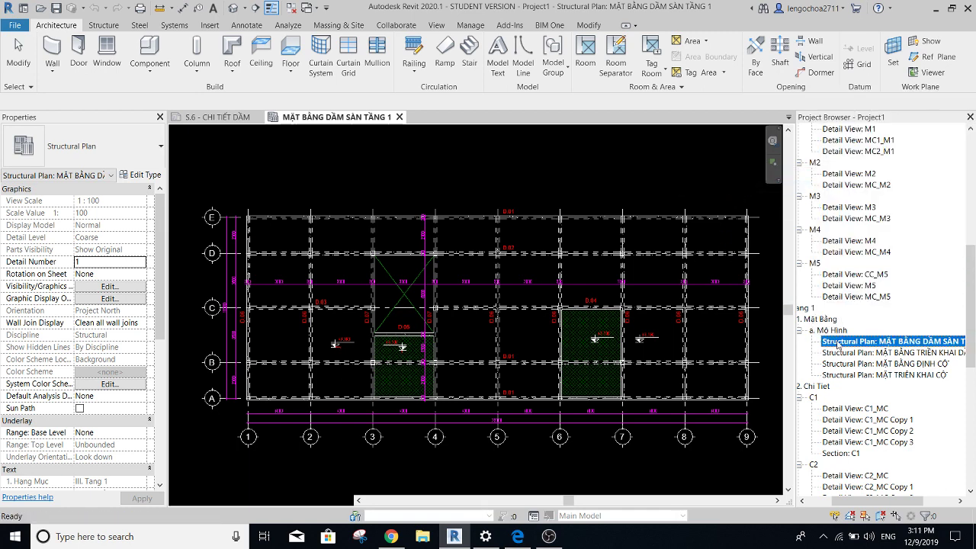
# Rename the copied view to MẶT BẰNG THÉP SÀN TẦNG 1.
pyautogui.rightClick(885, 353)
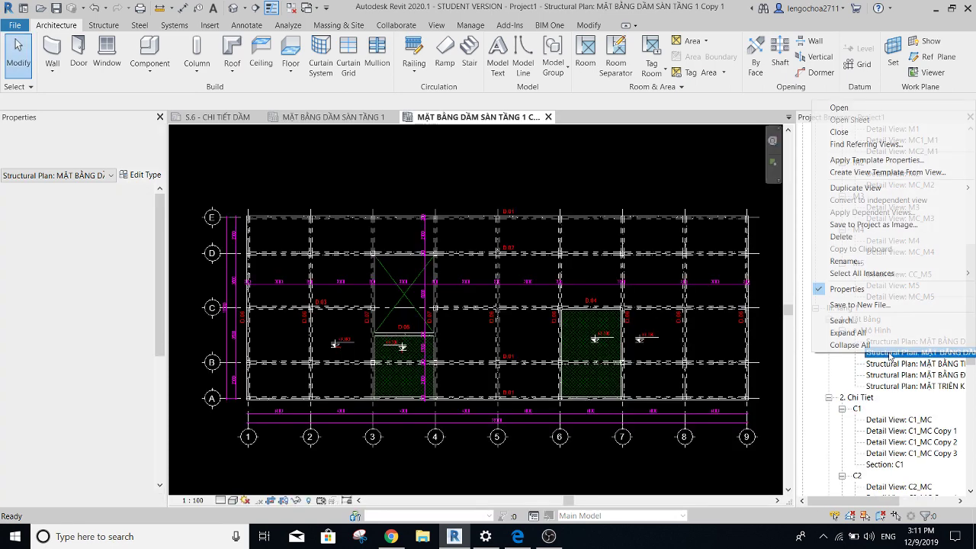
pyautogui.click(852, 261)
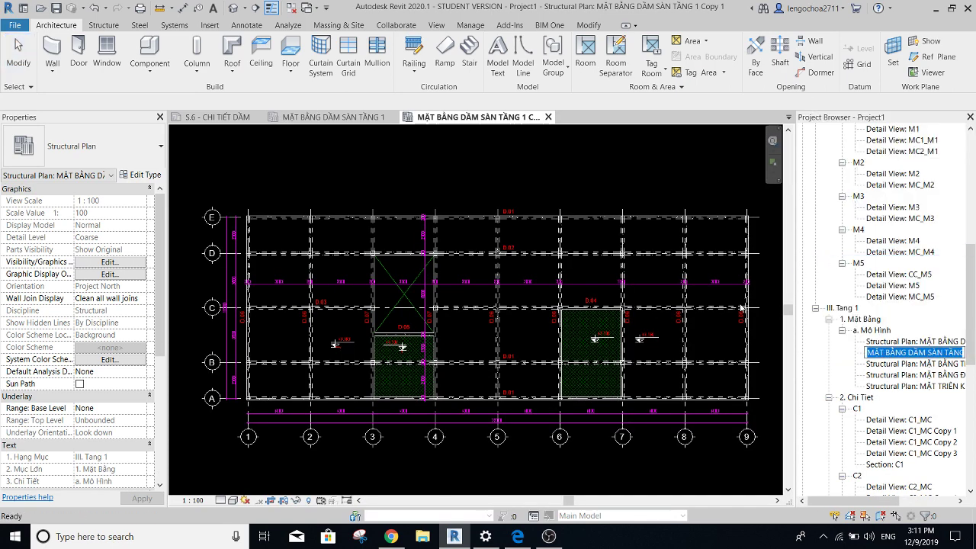
pyautogui.click(932, 344)
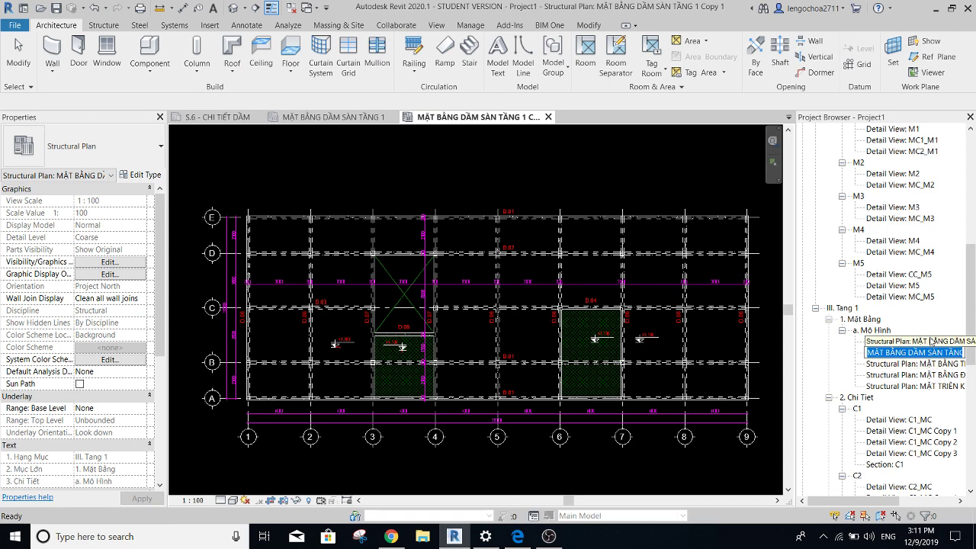
pyautogui.moveTo(892, 501); pyautogui.dragTo(923, 501)
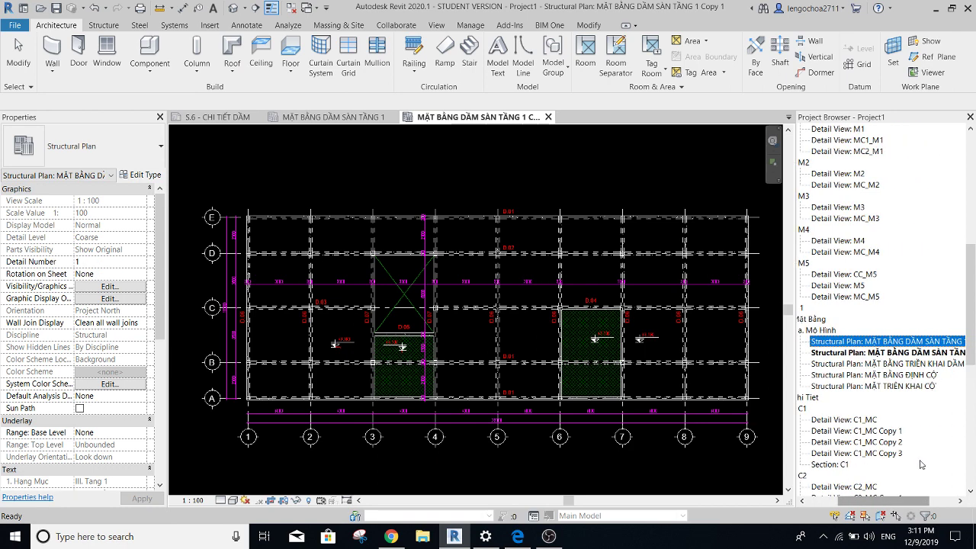
pyautogui.click(918, 352)
pyautogui.rightClick(918, 353)
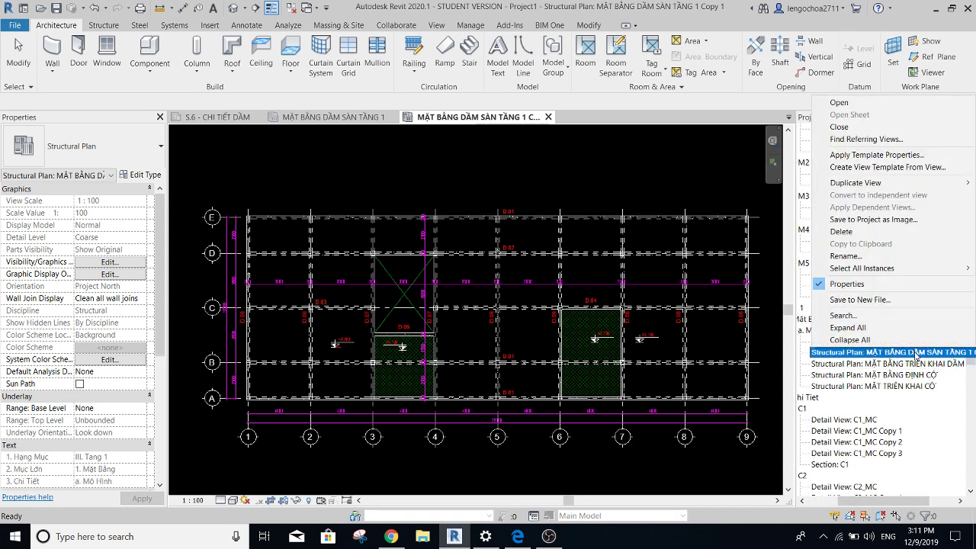
pyautogui.click(849, 262)
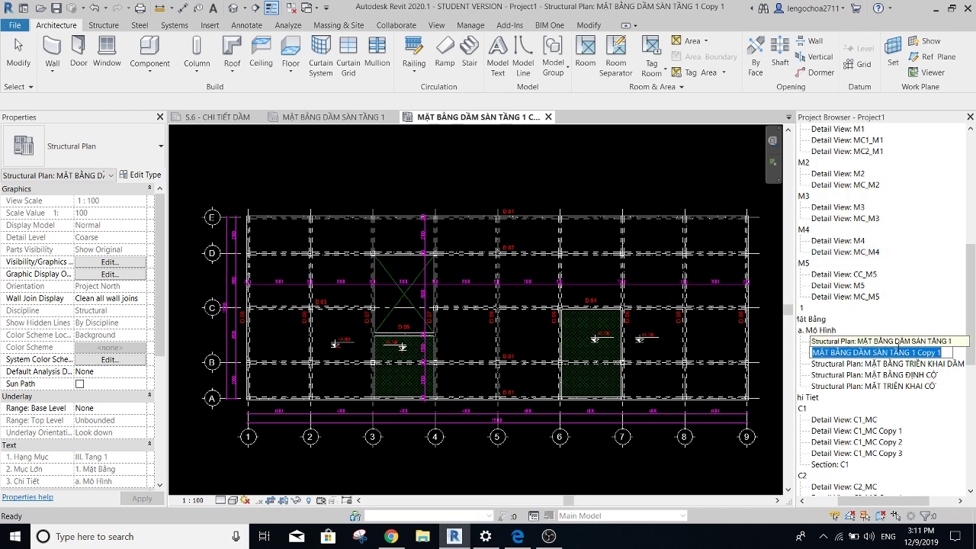
pyautogui.click(942, 353)
pyautogui.write('THÉP')
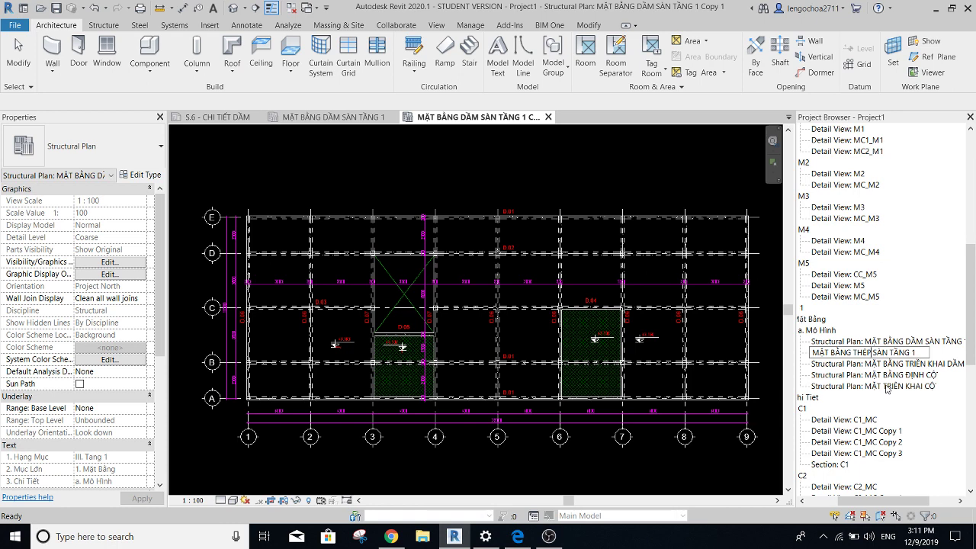
pyautogui.press('Return')
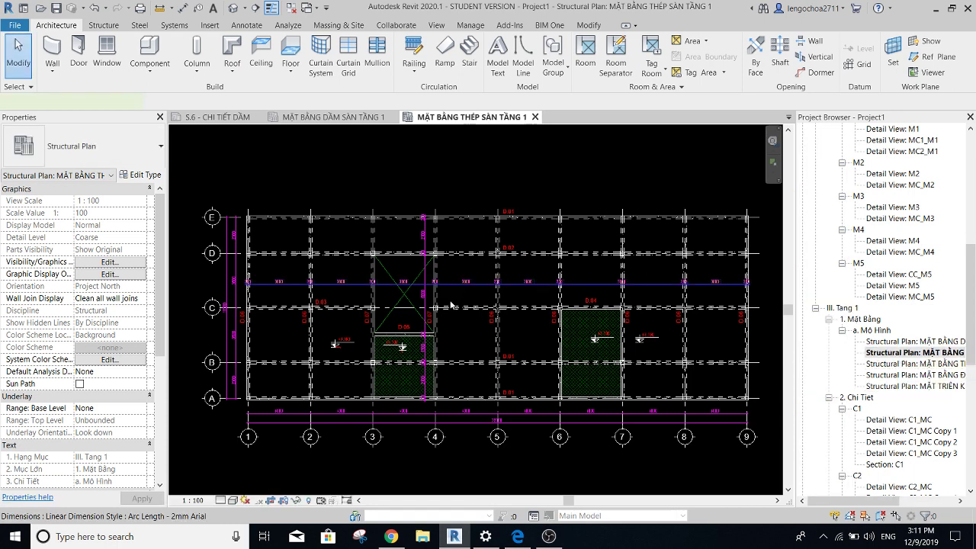
# Delete the long dimension string and every beam tag visible in the view.
pyautogui.click(422, 294)
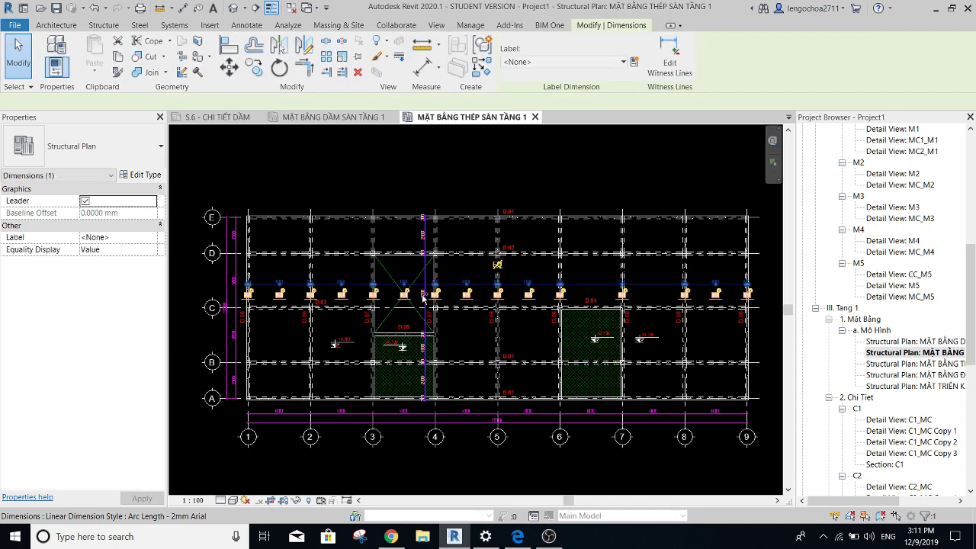
pyautogui.press('Delete')
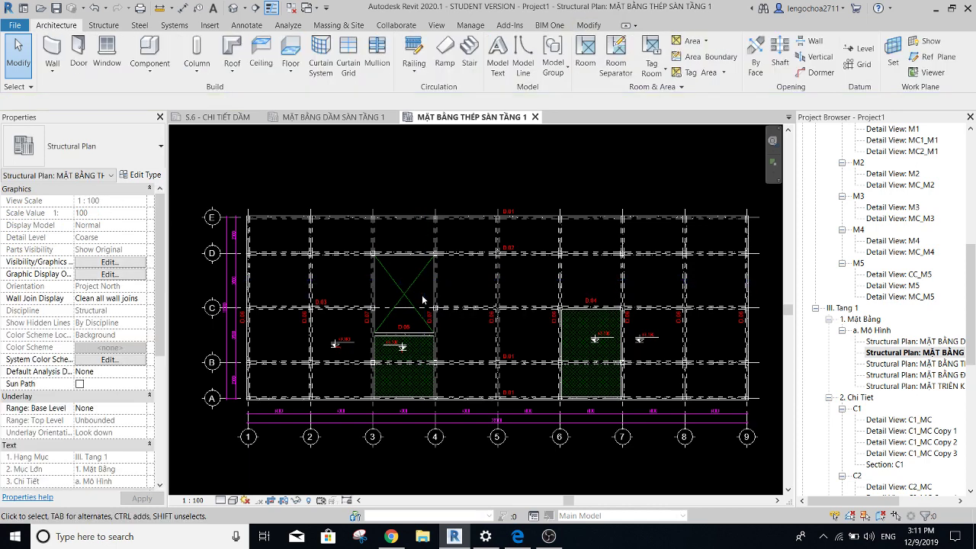
pyautogui.rightClick(511, 214)
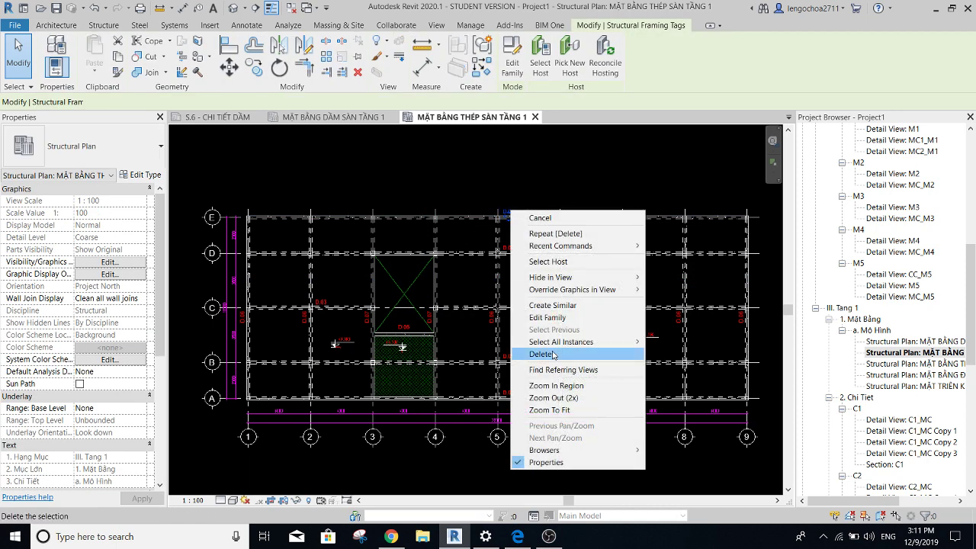
pyautogui.click(668, 343)
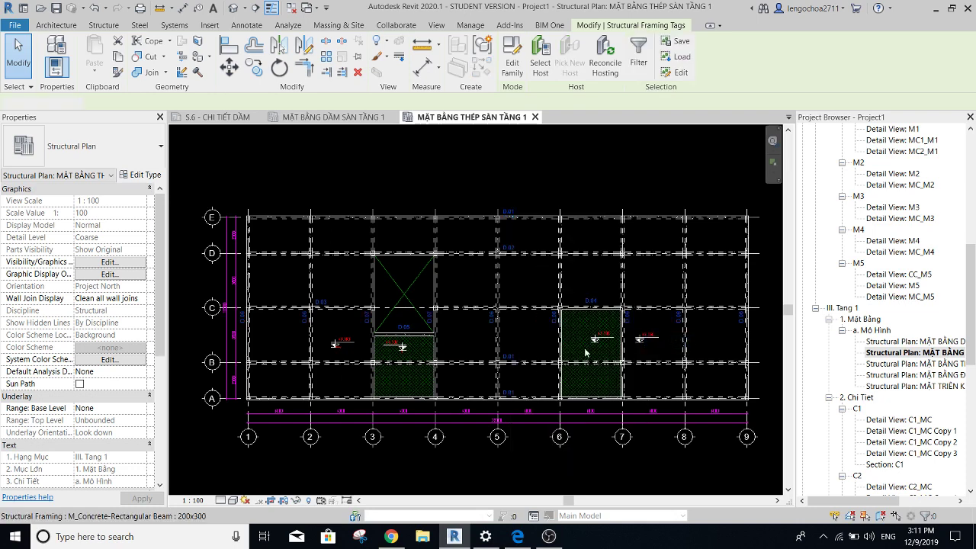
pyautogui.press('Delete')
# Delete all spot elevations visible in the view.
pyautogui.rightClick(347, 344)
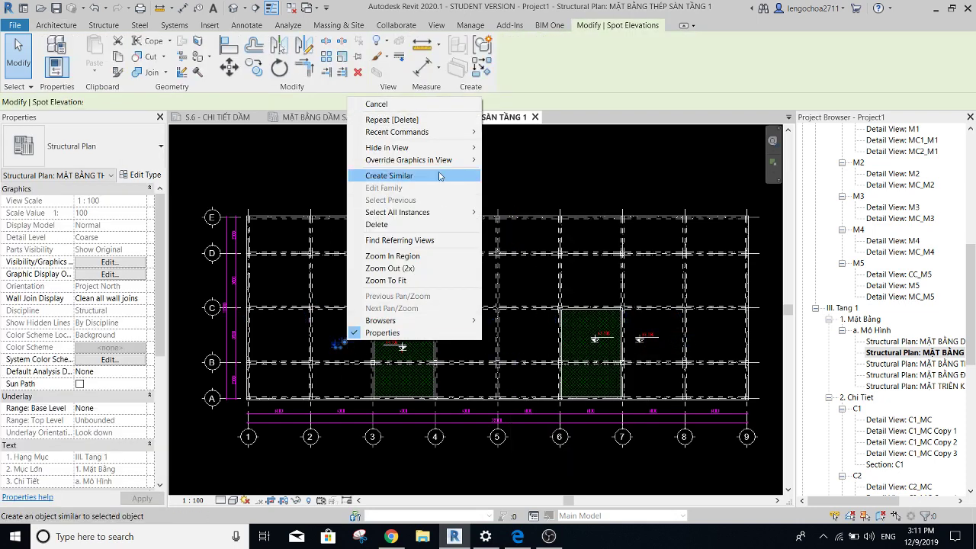
pyautogui.click(521, 212)
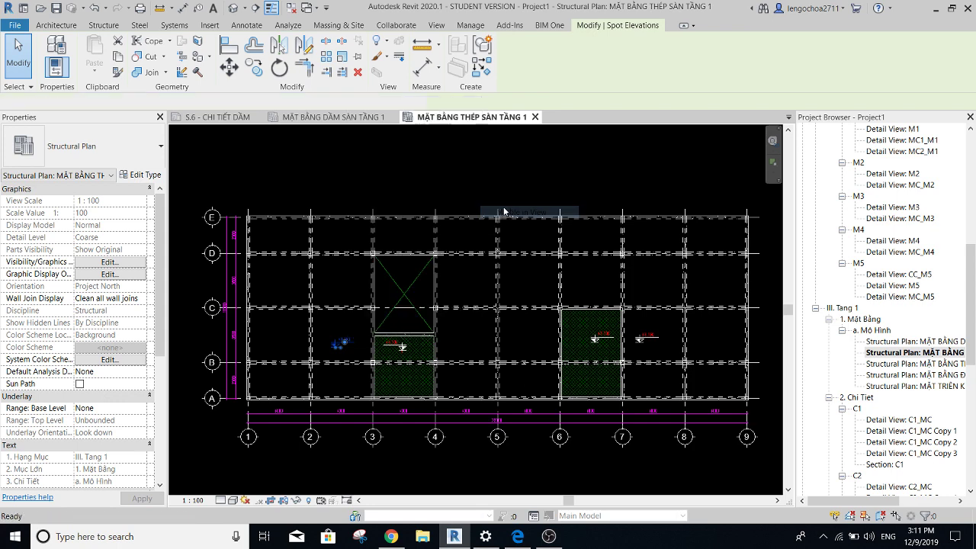
pyautogui.press('Delete')
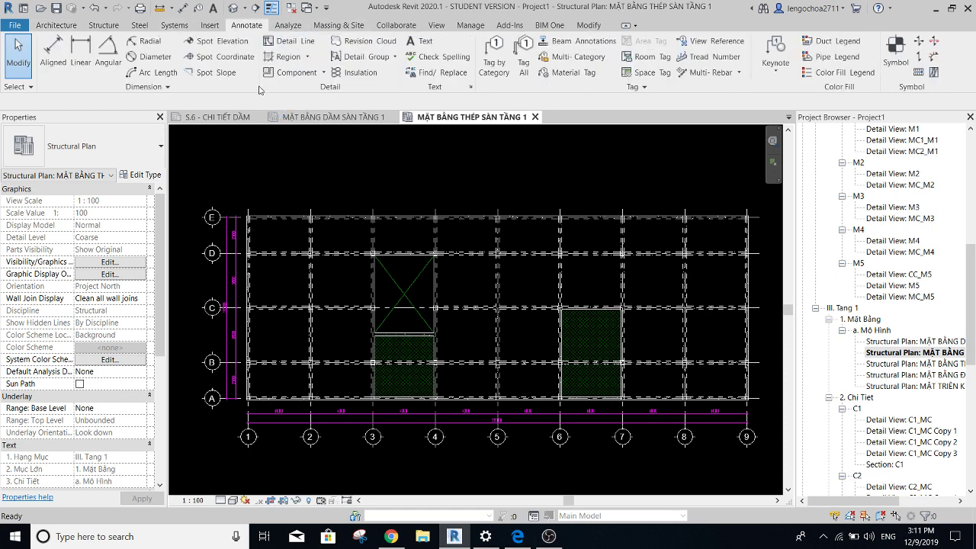
# Start a Detail Component with type Thep San 2D : ThepSan_LopDuoi_Moc180.
pyautogui.click(325, 73)
pyautogui.click(303, 92)
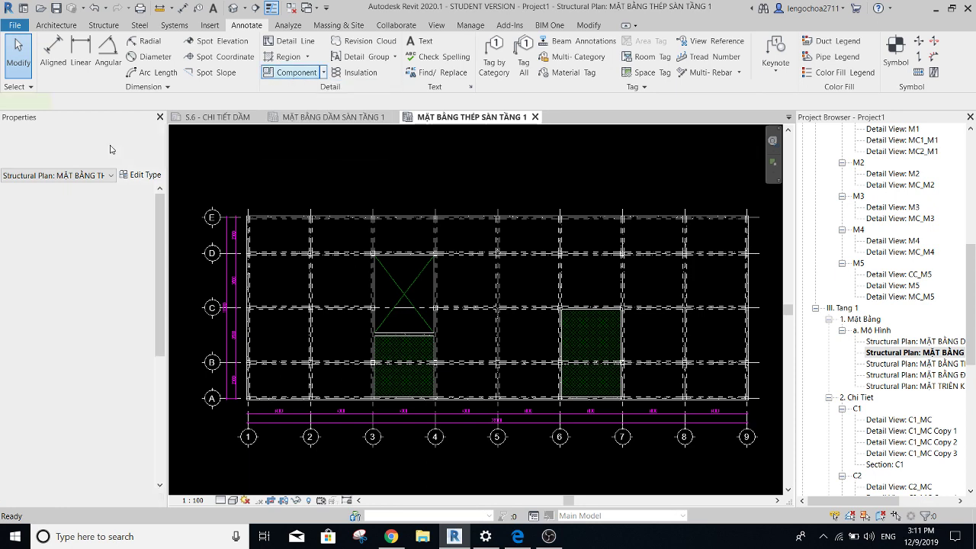
pyautogui.click(84, 145)
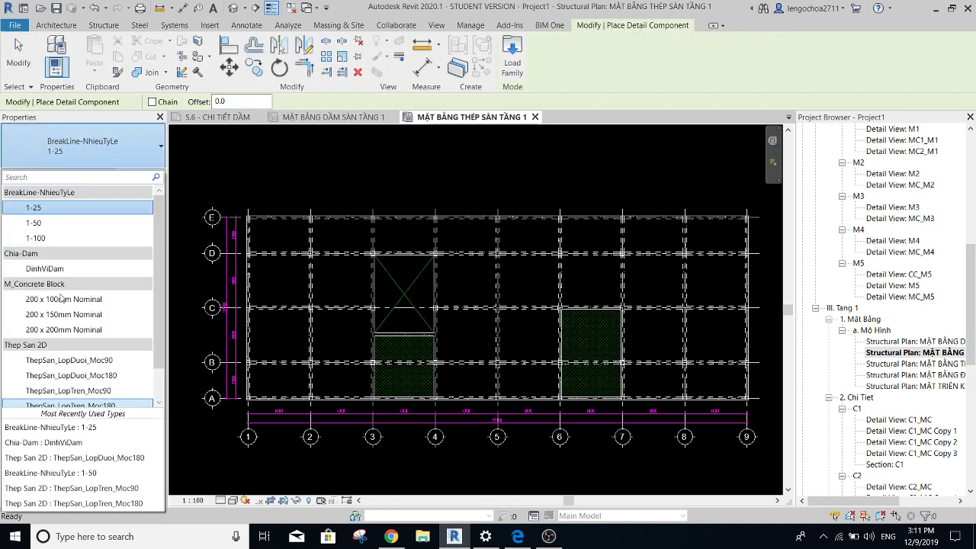
pyautogui.scroll(-1, 61, 320)
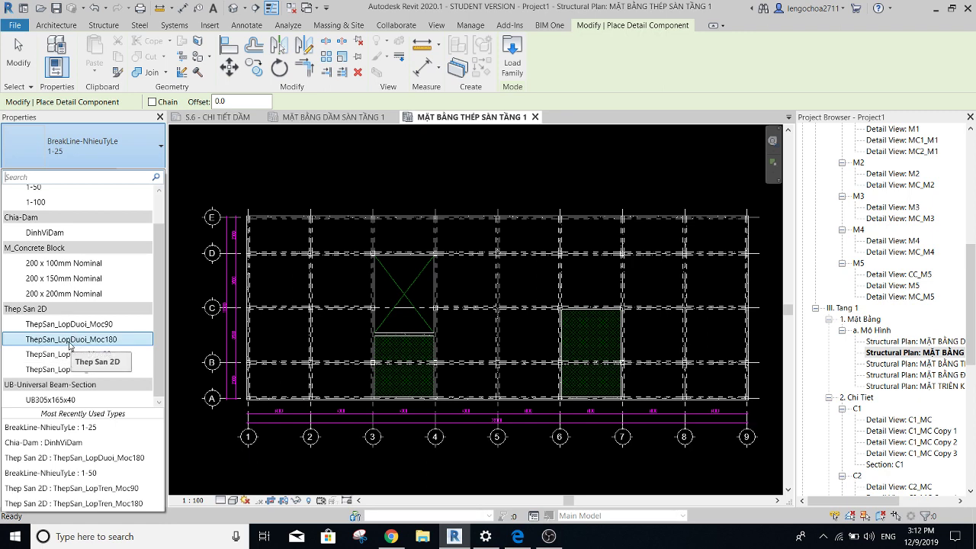
pyautogui.click(73, 343)
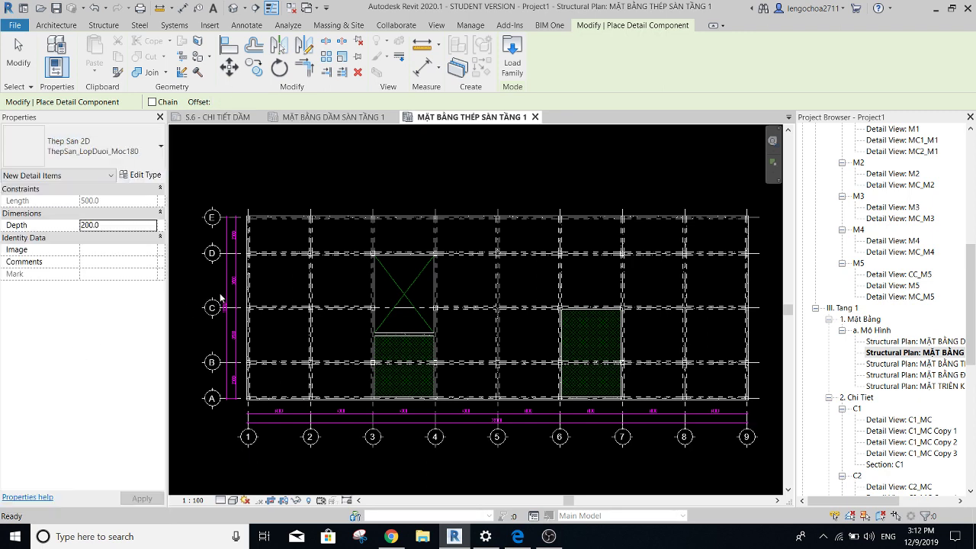
# Place the bottom-layer bar vertically in the bay between grids 1 and 2.
pyautogui.scroll(2, 244, 254)
pyautogui.scroll(2, 244, 254)
pyautogui.scroll(1, 244, 254)
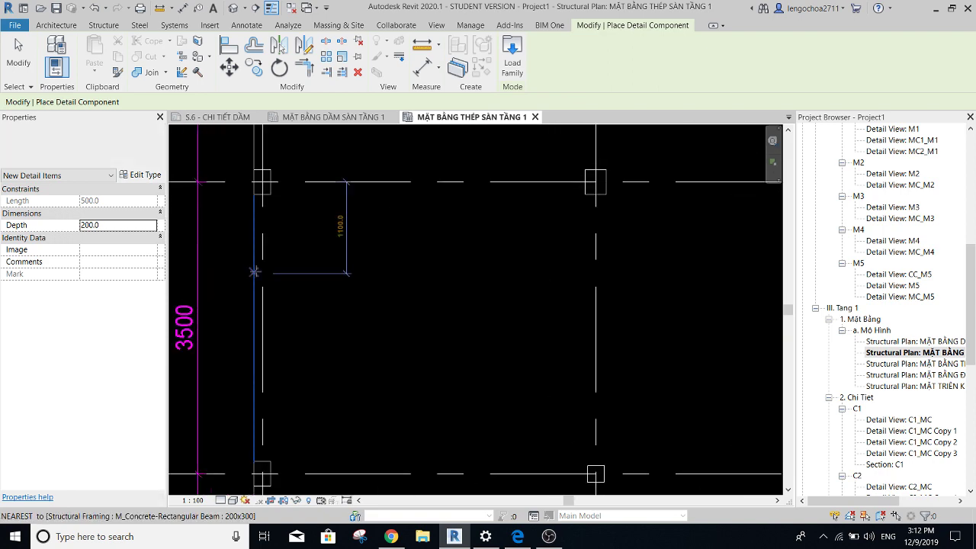
pyautogui.scroll(-5, 325, 208)
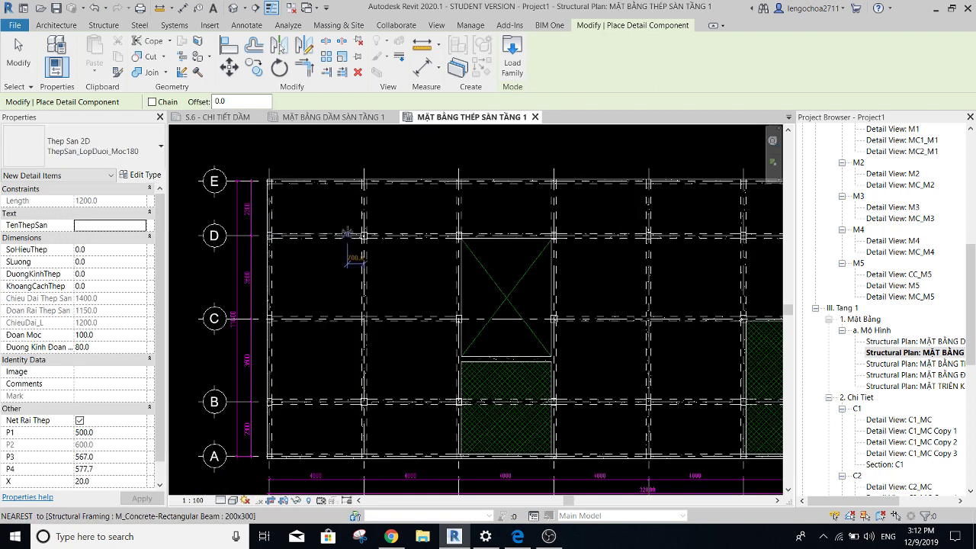
pyautogui.scroll(2, 316, 185)
pyautogui.scroll(1, 290, 168)
pyautogui.scroll(1, 290, 167)
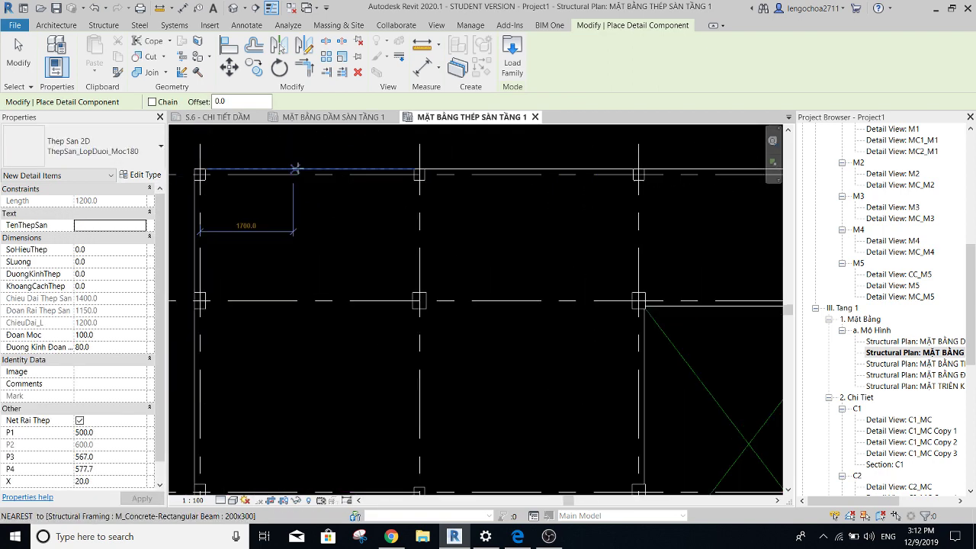
pyautogui.scroll(-3, 289, 321)
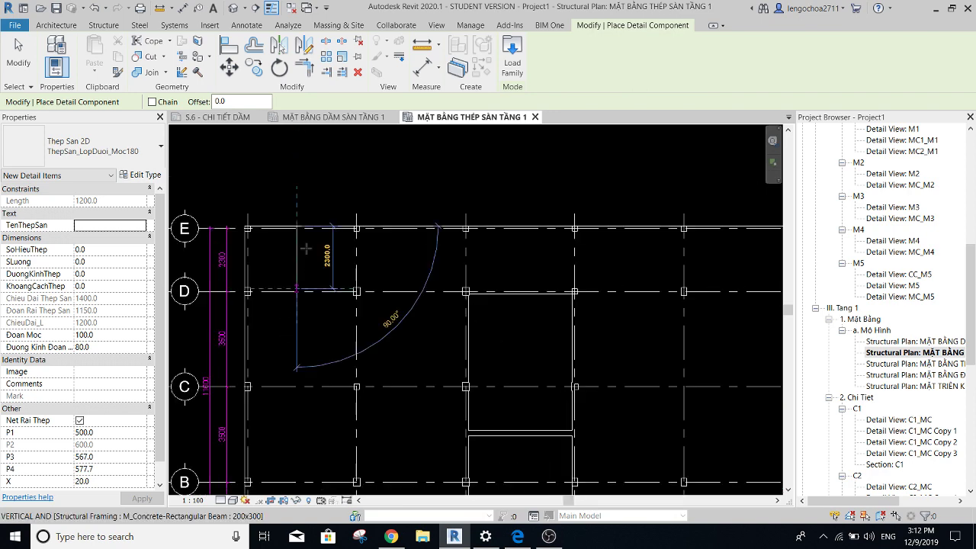
pyautogui.scroll(-1, 305, 279)
pyautogui.moveTo(305, 278); pyautogui.dragTo(303, 363, button='middle')
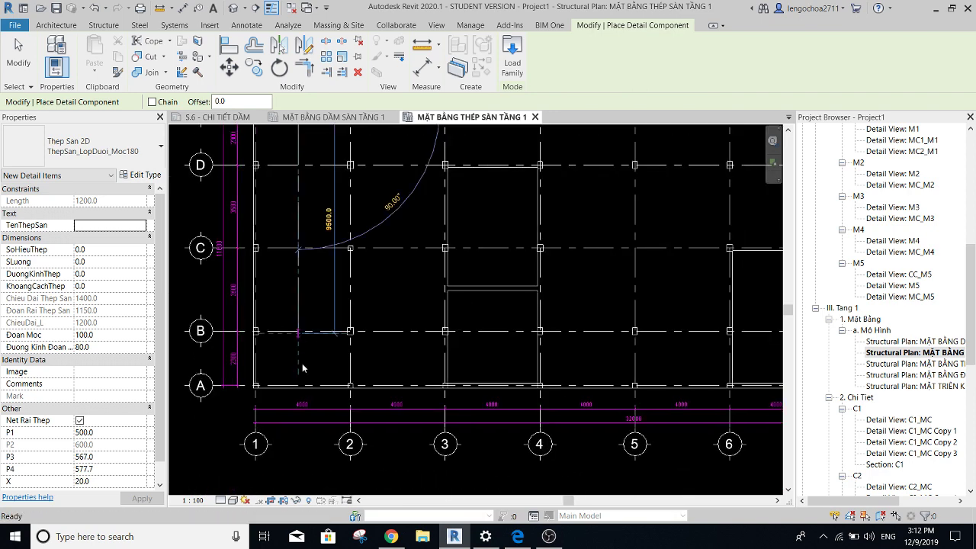
pyautogui.scroll(2, 299, 386)
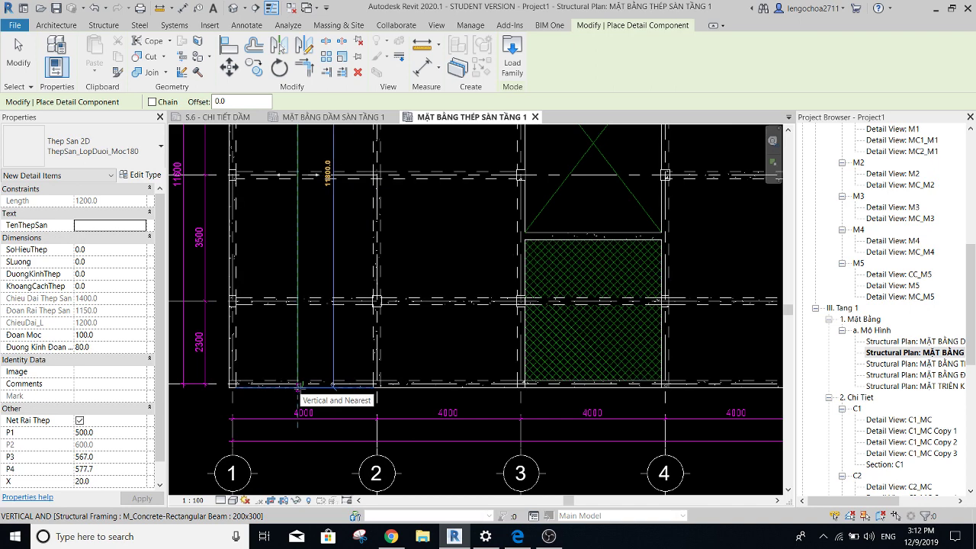
pyautogui.press('Escape')
pyautogui.press('Escape')
pyautogui.scroll(-3, 305, 291)
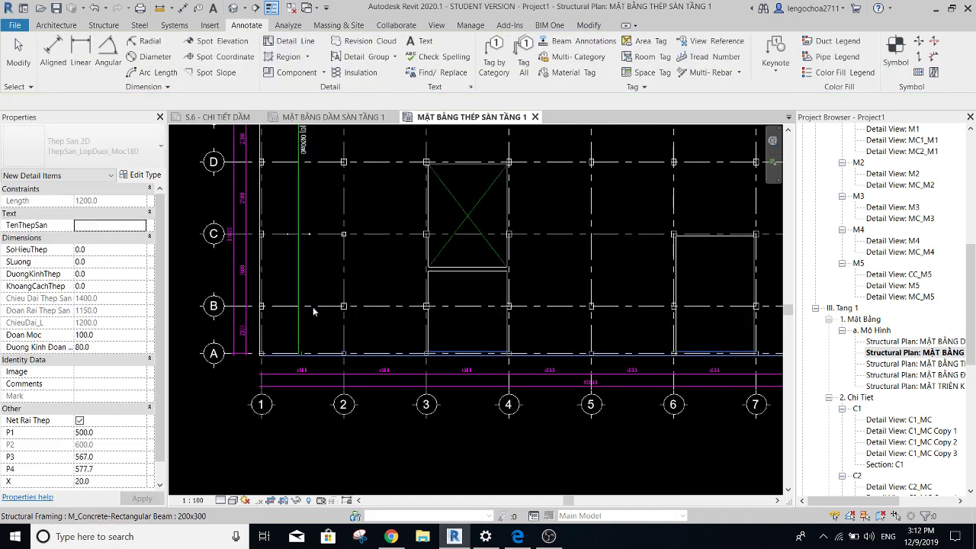
# Delete the existing bottom-layer slab bar.
pyautogui.scroll(1, 328, 305)
pyautogui.scroll(1, 328, 267)
pyautogui.scroll(1, 329, 238)
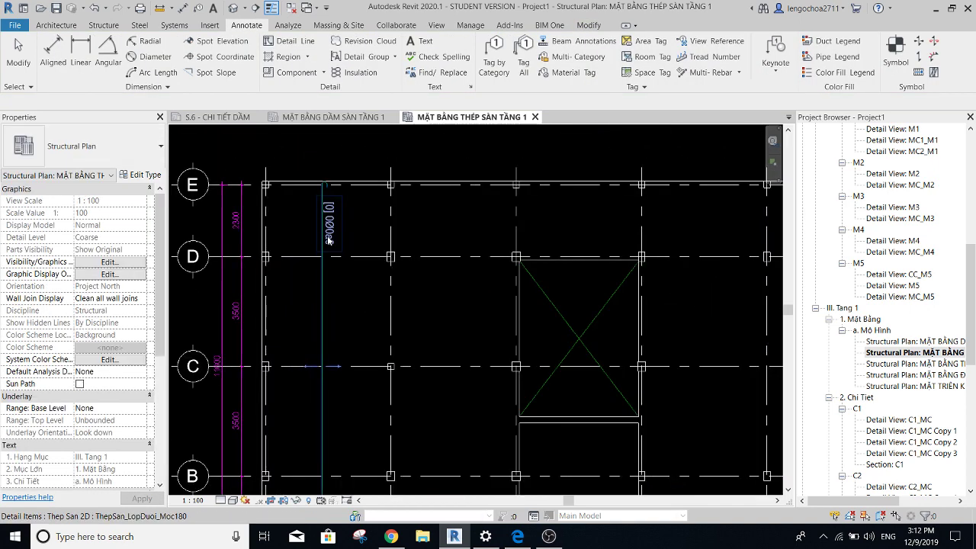
pyautogui.click(321, 305)
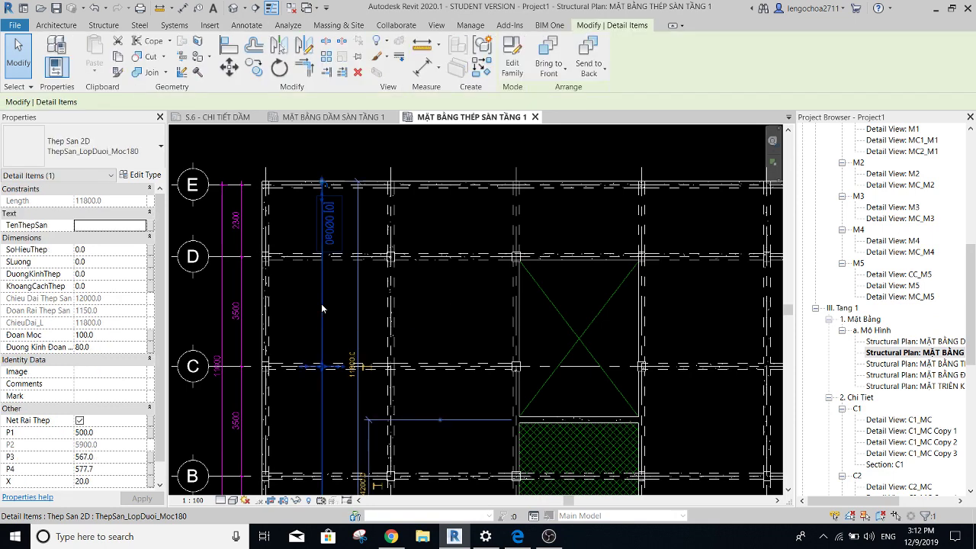
pyautogui.press('Delete')
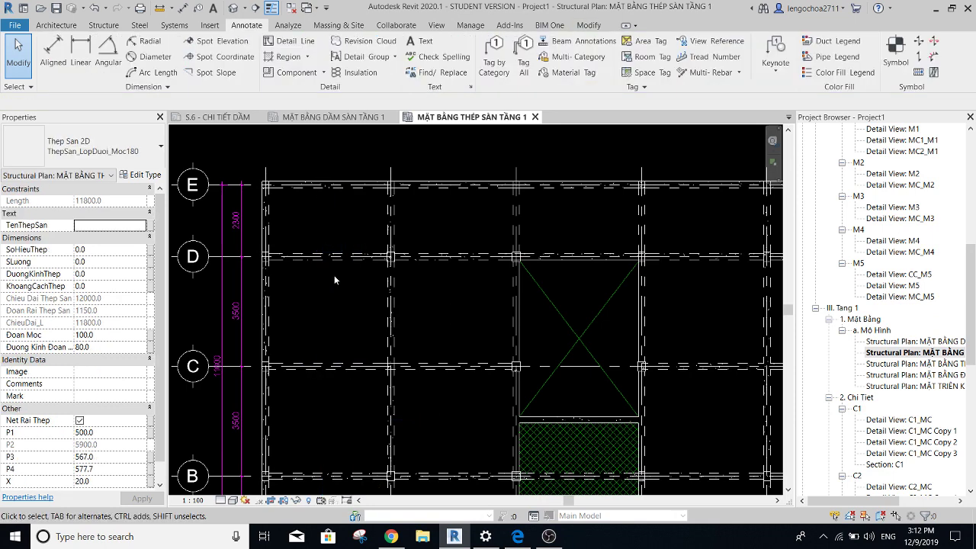
# Draw a new Thep San 2D bar from grid A up to grid E and select it.
pyautogui.click(290, 76)
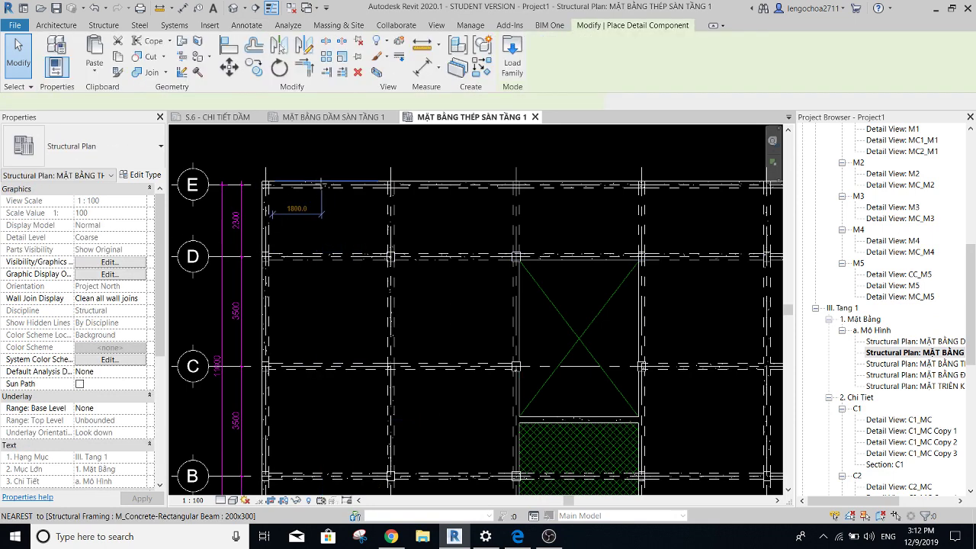
pyautogui.scroll(-2, 314, 221)
pyautogui.scroll(3, 315, 381)
pyautogui.scroll(1, 332, 412)
pyautogui.click(331, 414)
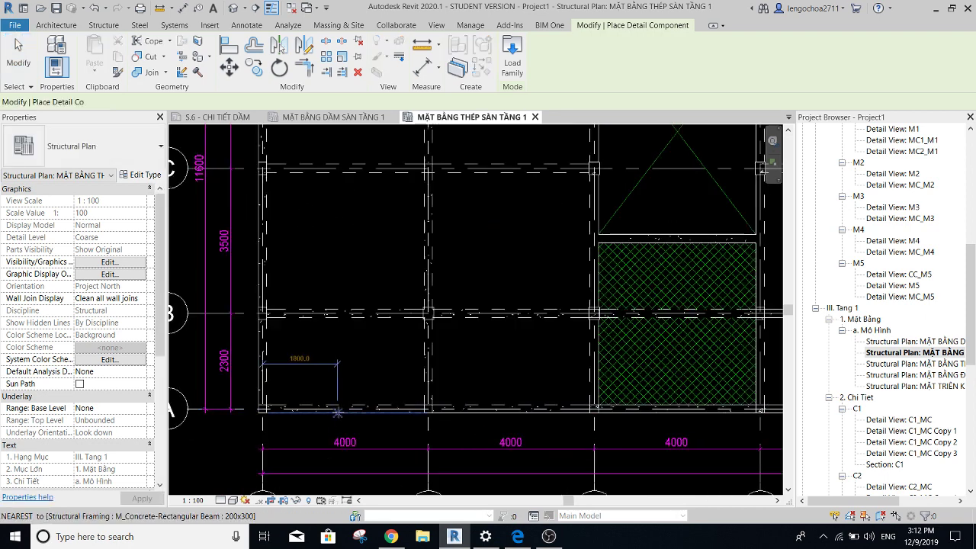
pyautogui.scroll(-2, 338, 278)
pyautogui.scroll(-1, 338, 277)
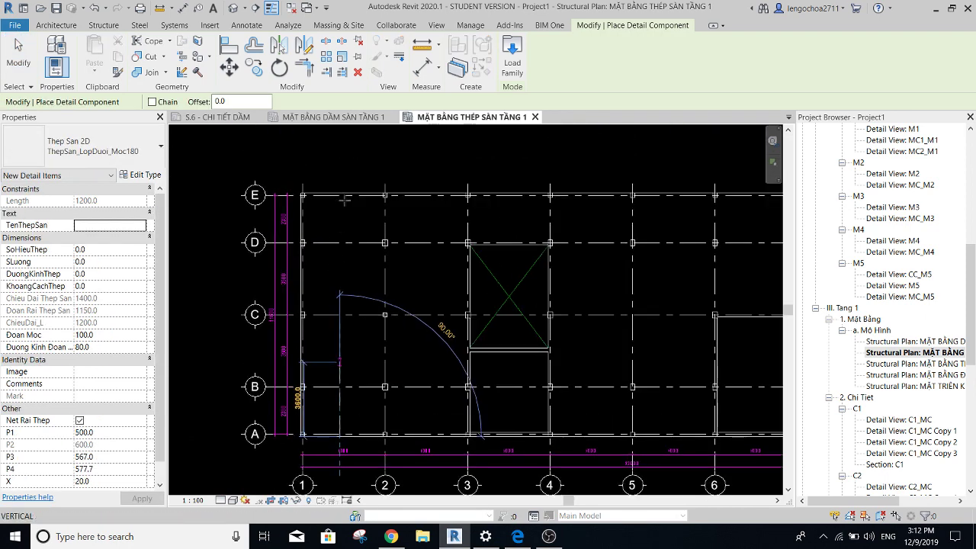
pyautogui.scroll(3, 345, 200)
pyautogui.scroll(-1, 346, 150)
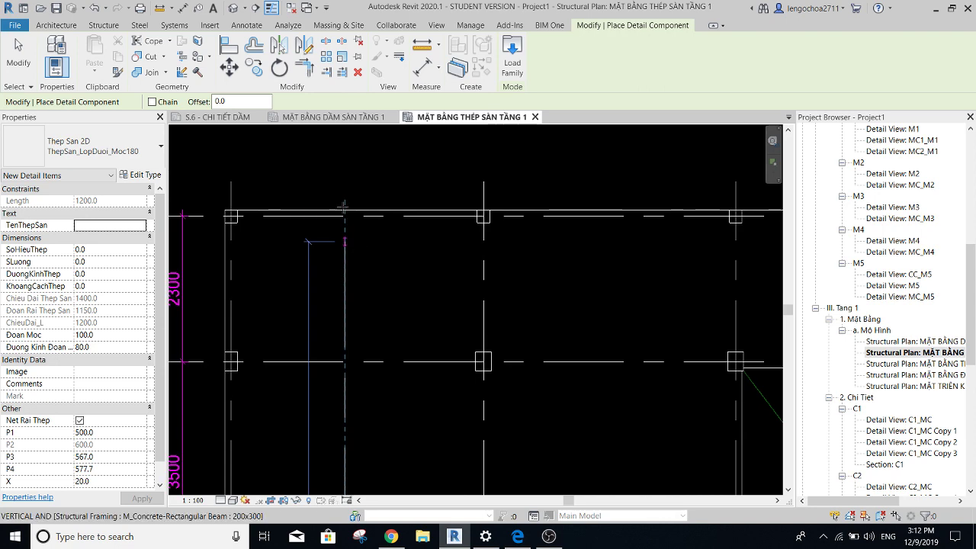
pyautogui.click(345, 210)
pyautogui.scroll(-2, 346, 217)
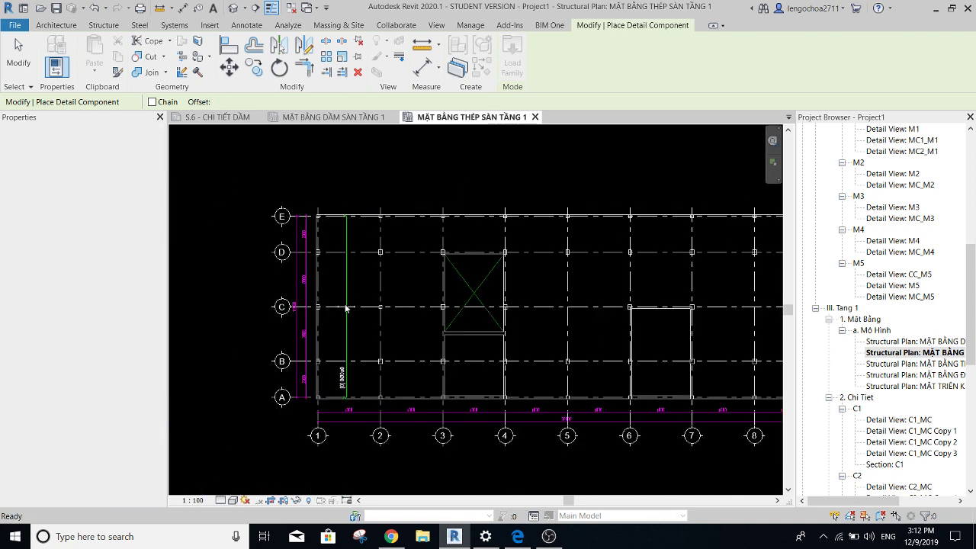
pyautogui.press('Escape')
pyautogui.press('Escape')
pyautogui.click(343, 389)
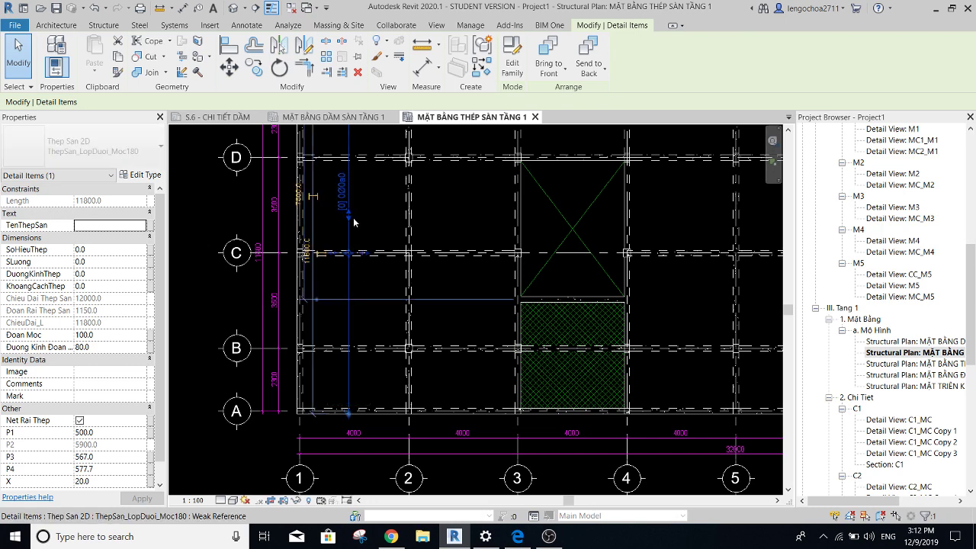
# Drag the spread line's end grips along grid C so P3 is 2100 and P4 is 1700.
pyautogui.press('Escape')
pyautogui.moveTo(362, 228); pyautogui.dragTo(397, 299, button='middle')
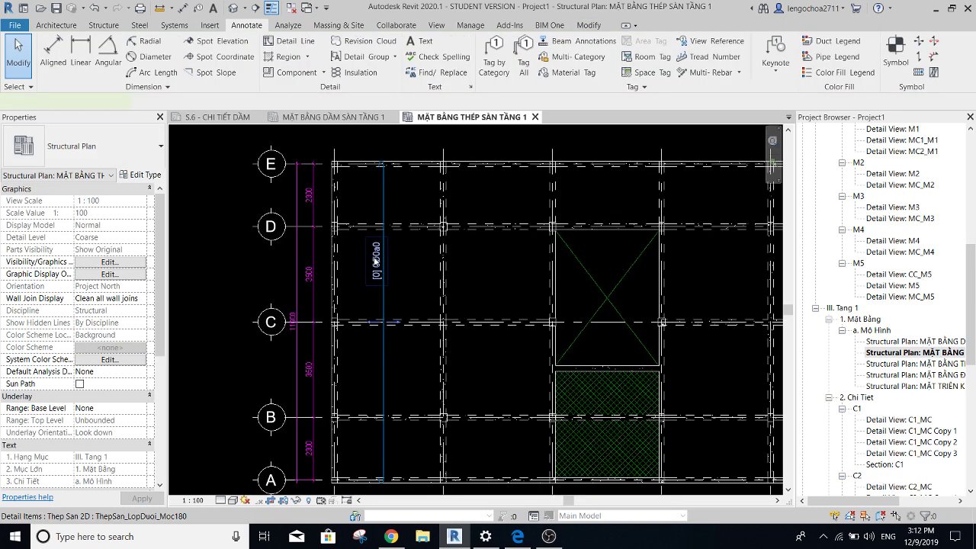
pyautogui.click(375, 261)
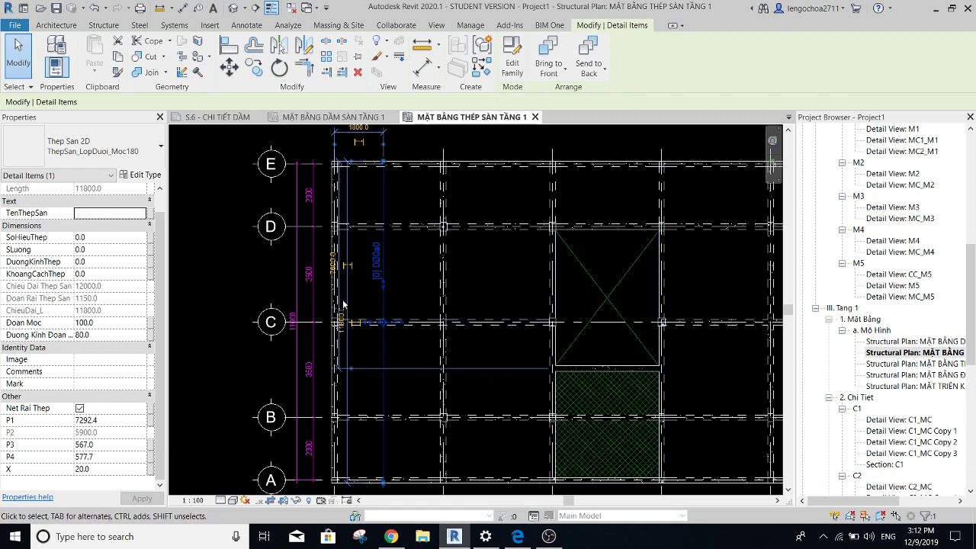
pyautogui.scroll(2, 342, 299)
pyautogui.scroll(1, 385, 308)
pyautogui.scroll(1, 460, 346)
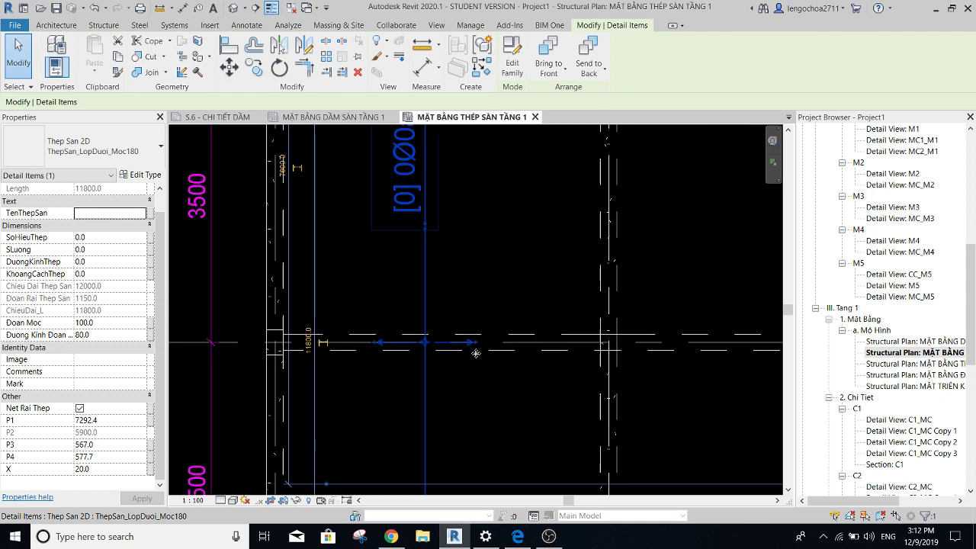
pyautogui.moveTo(474, 344); pyautogui.dragTo(603, 346)
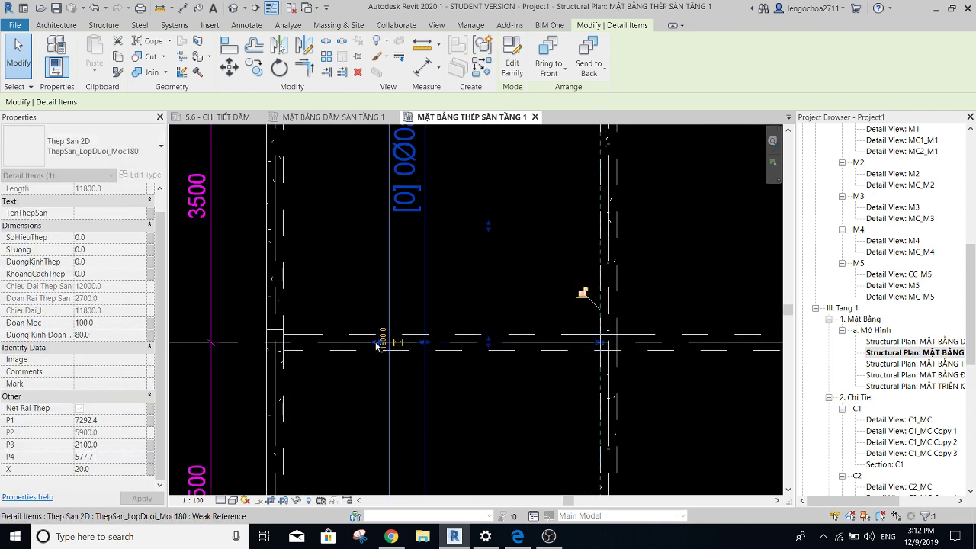
pyautogui.moveTo(344, 349); pyautogui.dragTo(283, 343)
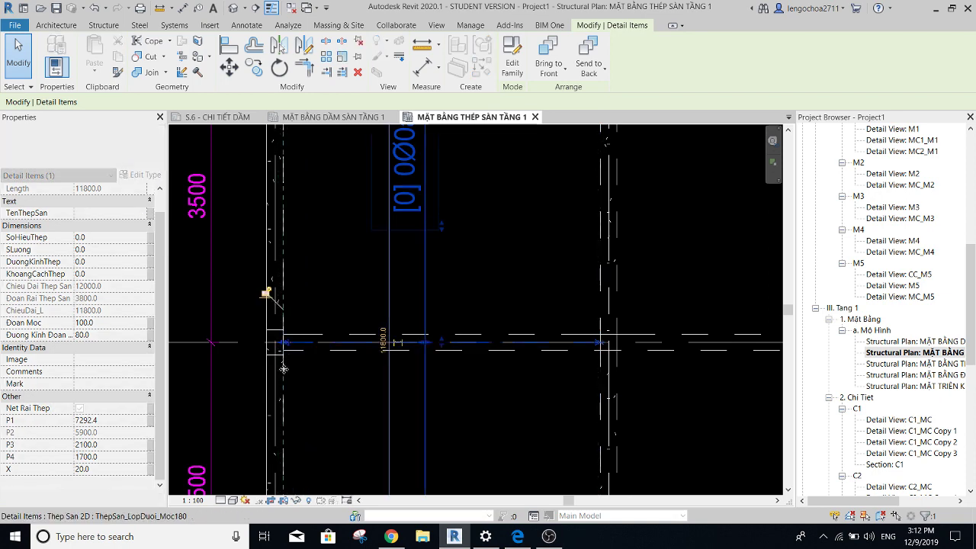
pyautogui.scroll(-2, 381, 328)
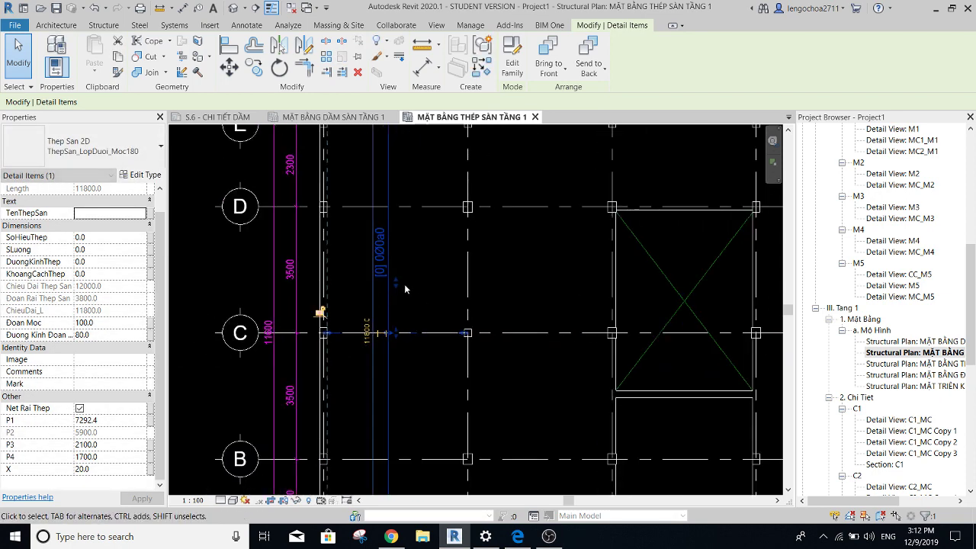
pyautogui.scroll(-1, 396, 306)
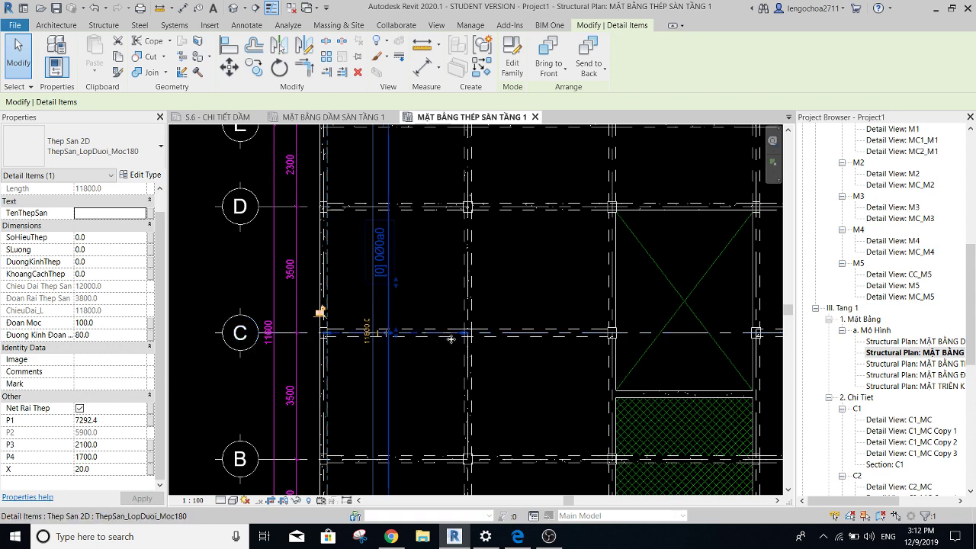
pyautogui.scroll(1, 451, 339)
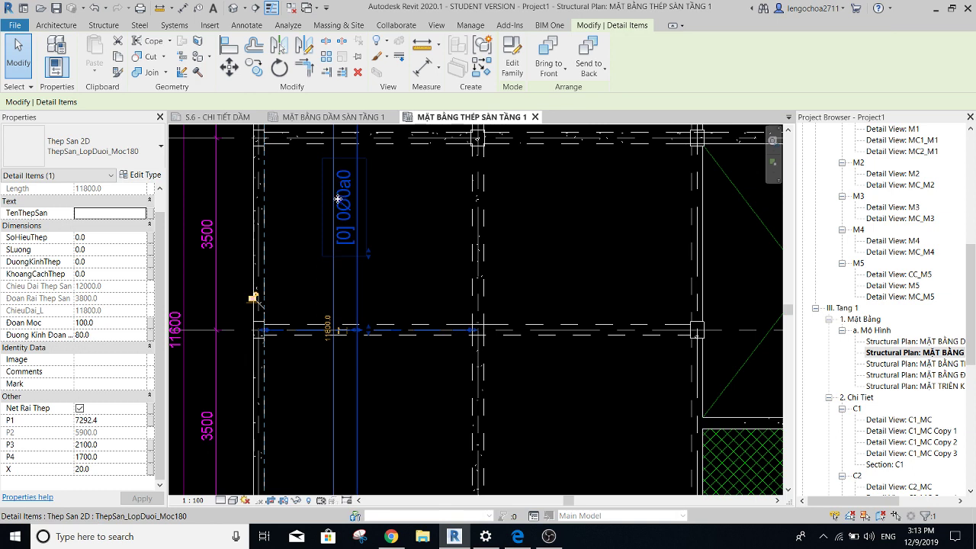
pyautogui.scroll(1, 63, 256)
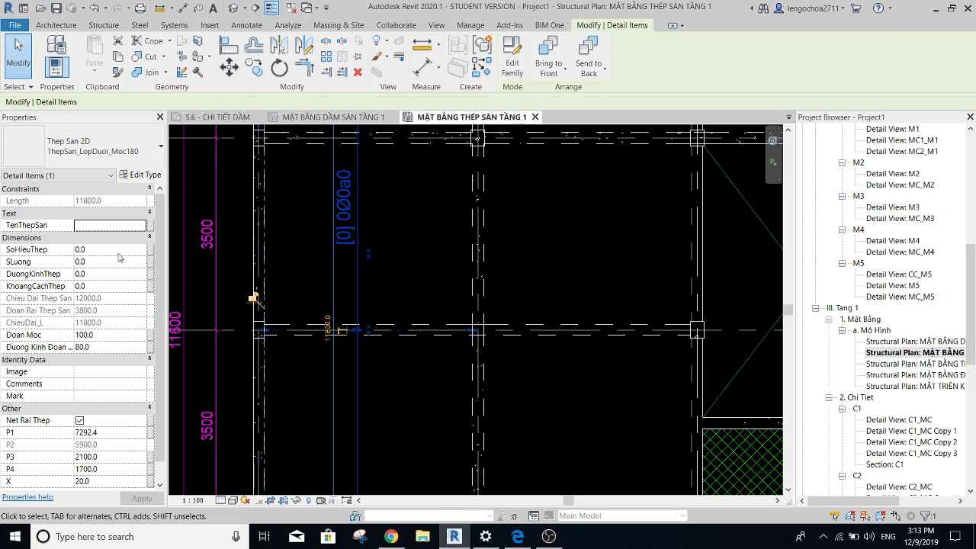
# Set SoHieuThep to 1 in Properties so the label shows [1] 0Ø0a0.
pyautogui.click(119, 250)
pyautogui.write('1')
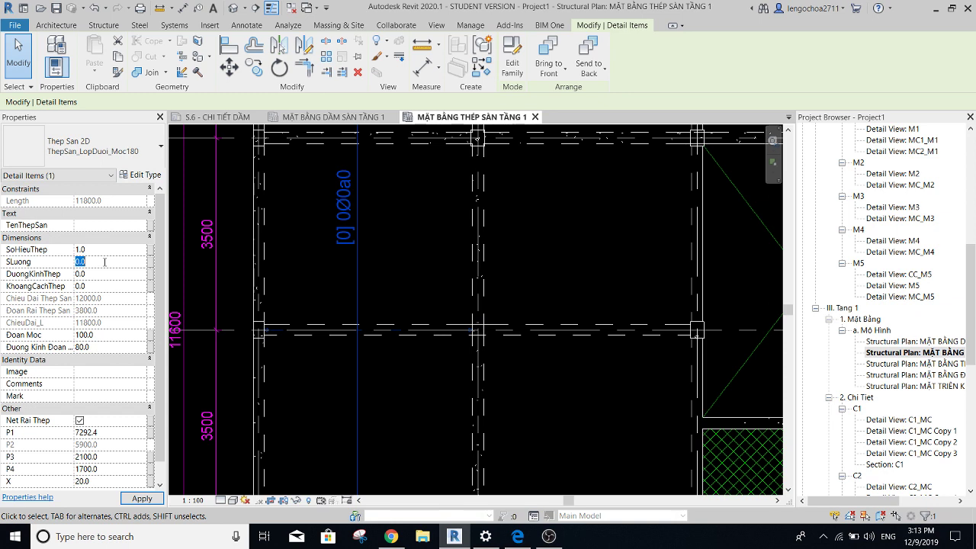
pyautogui.click(112, 141)
pyautogui.press('Escape')
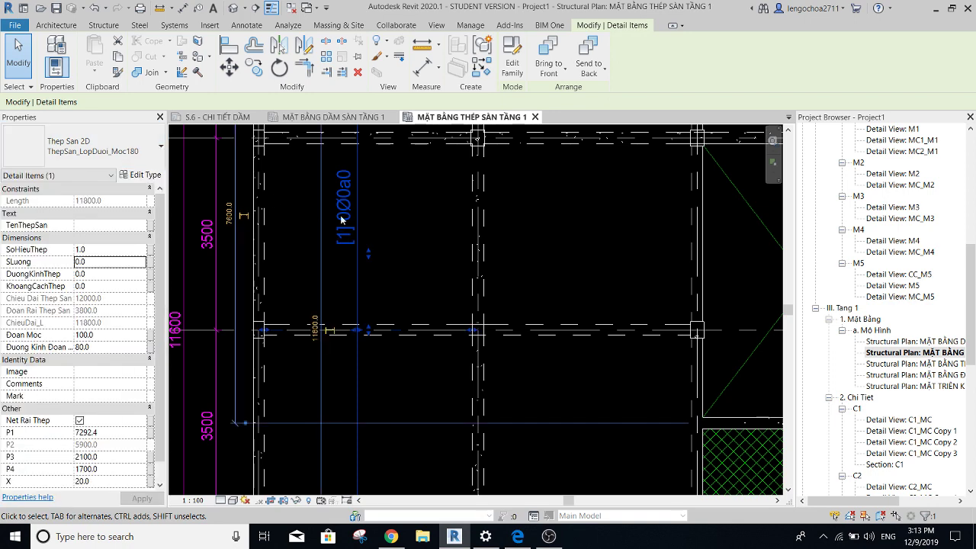
pyautogui.click(390, 216)
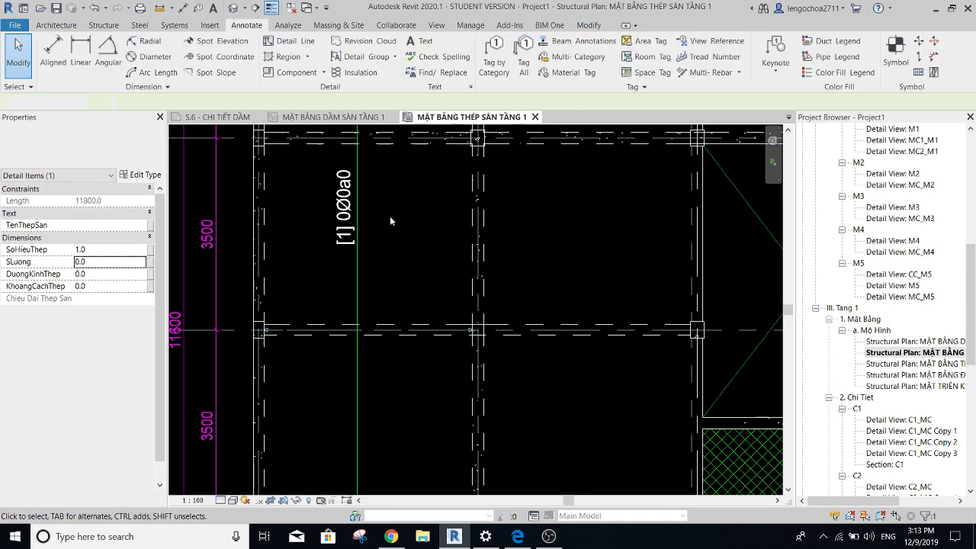
pyautogui.click(350, 249)
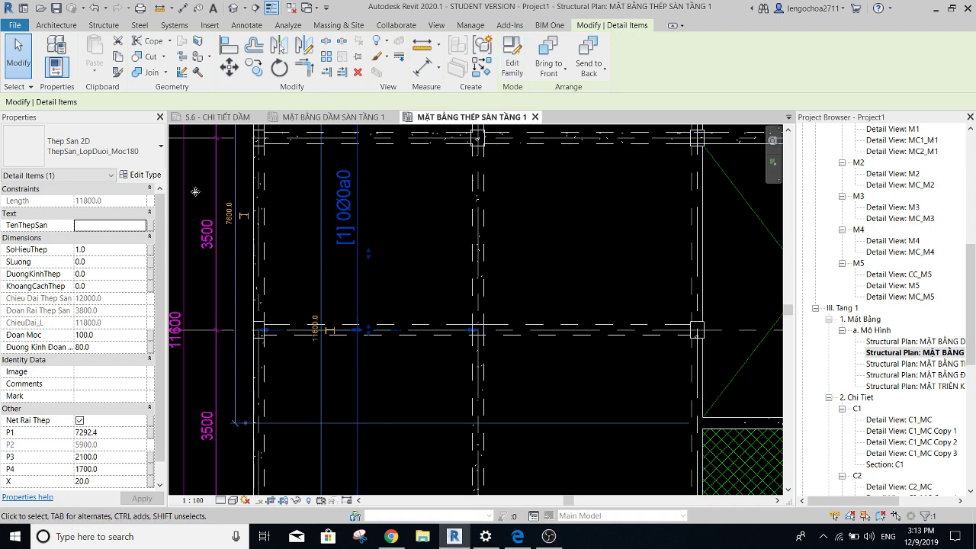
# Review the available types in the bar family's Type Properties.
pyautogui.click(158, 179)
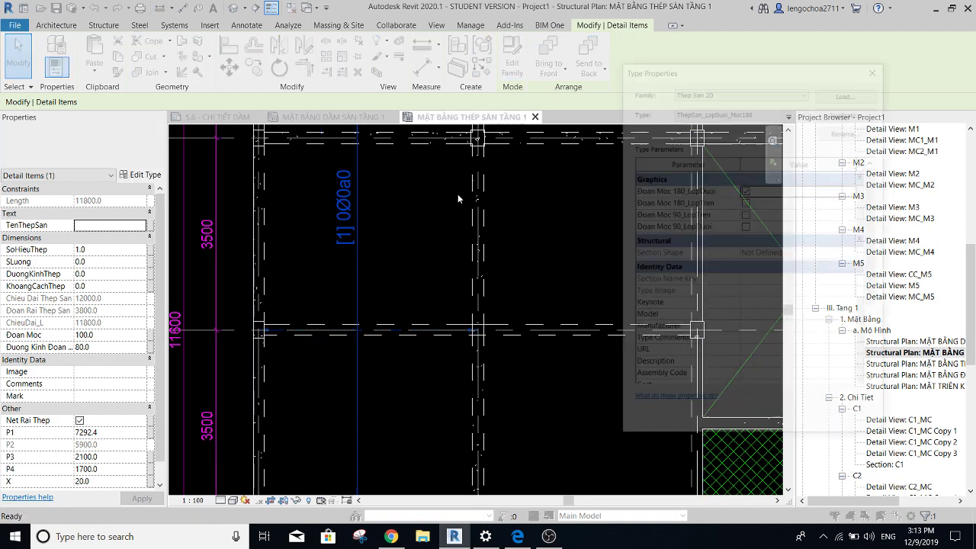
pyautogui.click(733, 110)
pyautogui.click(601, 131)
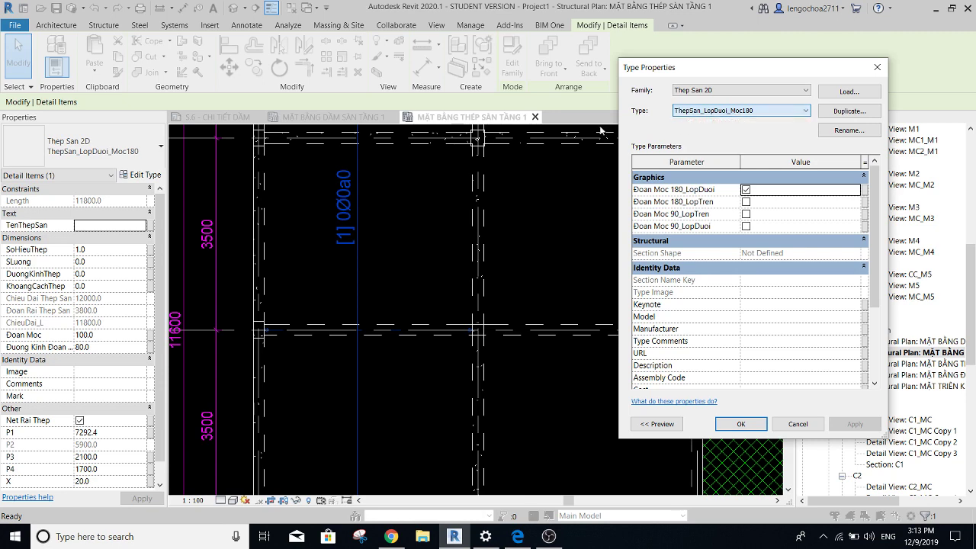
pyautogui.press('Return')
pyautogui.press('Escape')
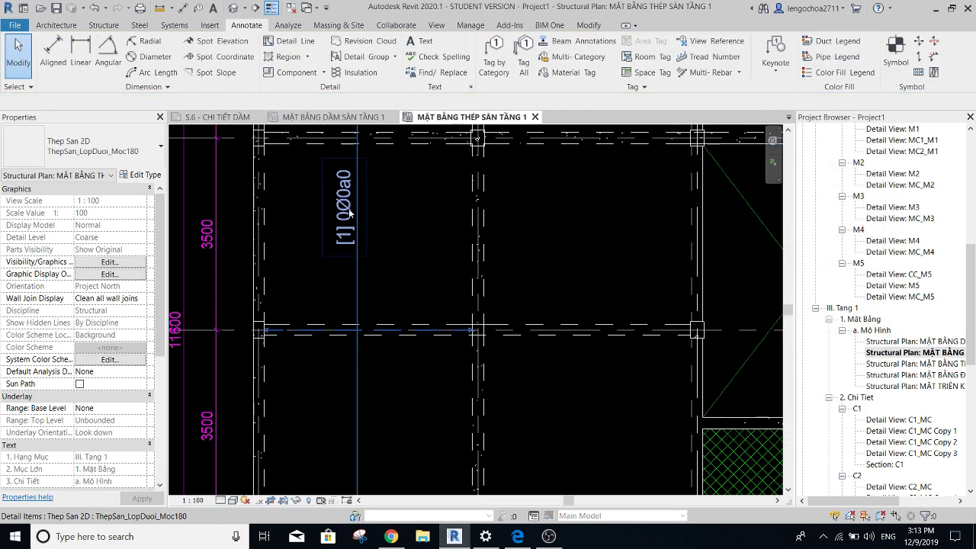
# Open the Thep San 2D bar family in the Family Editor.
pyautogui.click(350, 213)
pyautogui.click(513, 73)
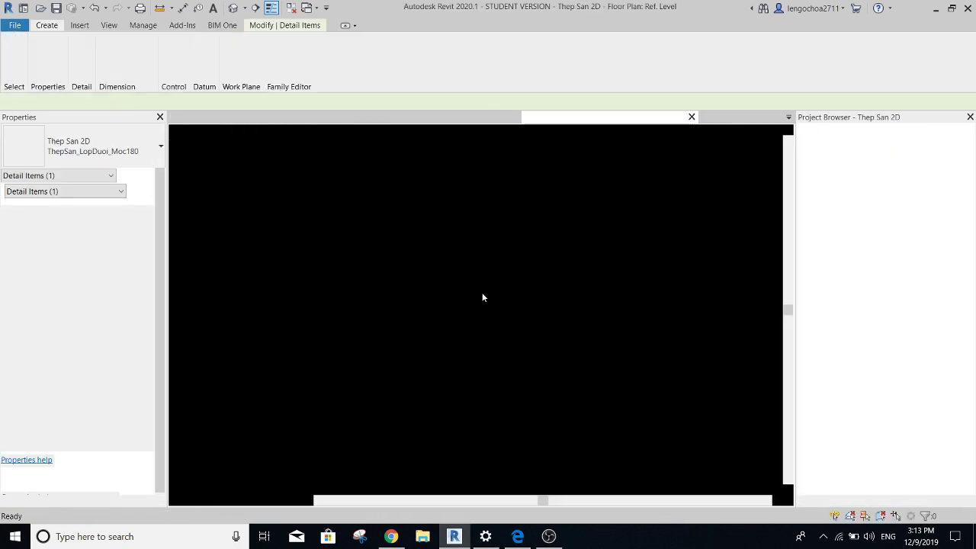
pyautogui.scroll(3, 512, 320)
pyautogui.scroll(3, 603, 320)
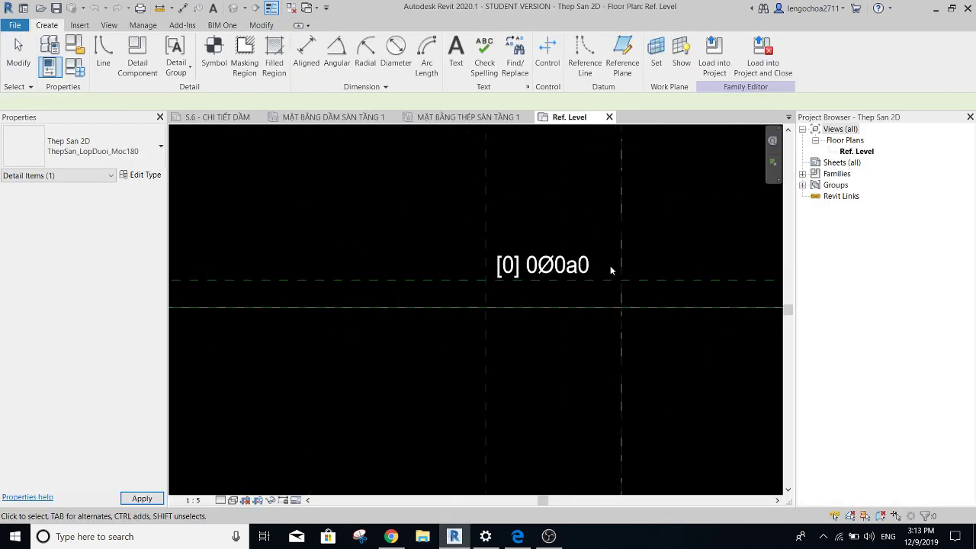
# Inspect the NhanThepSan label's type and visibility settings.
pyautogui.click(611, 266)
pyautogui.click(427, 263)
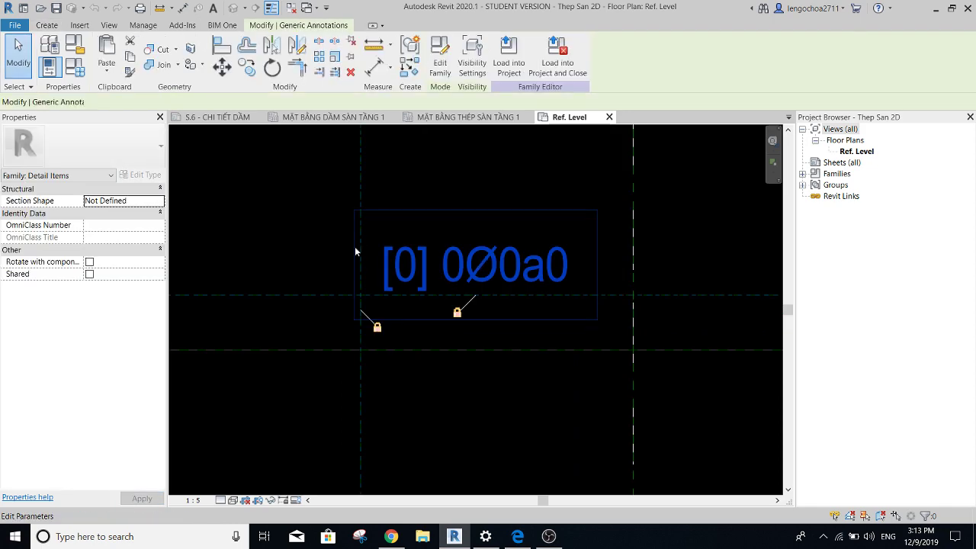
pyautogui.click(149, 176)
pyautogui.press('Escape')
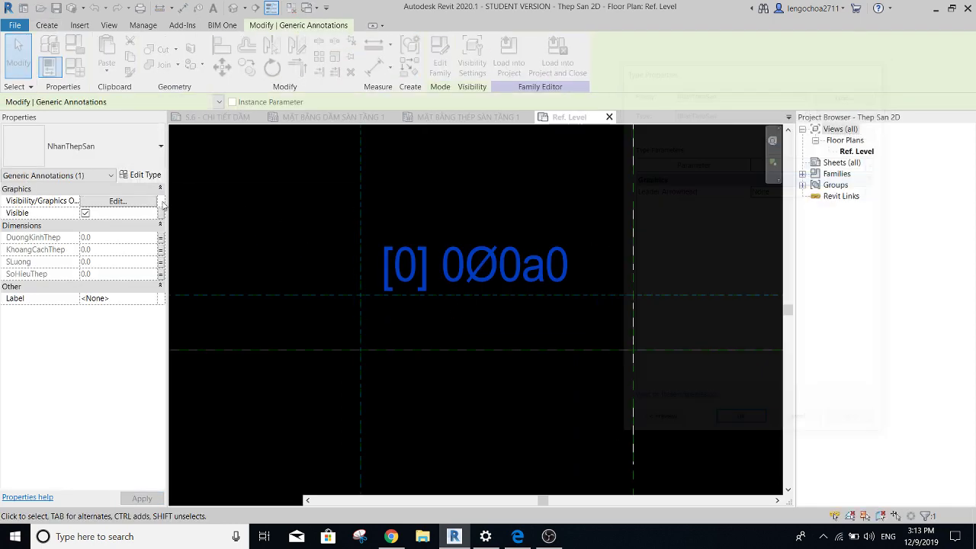
pyautogui.click(148, 203)
pyautogui.press('Escape')
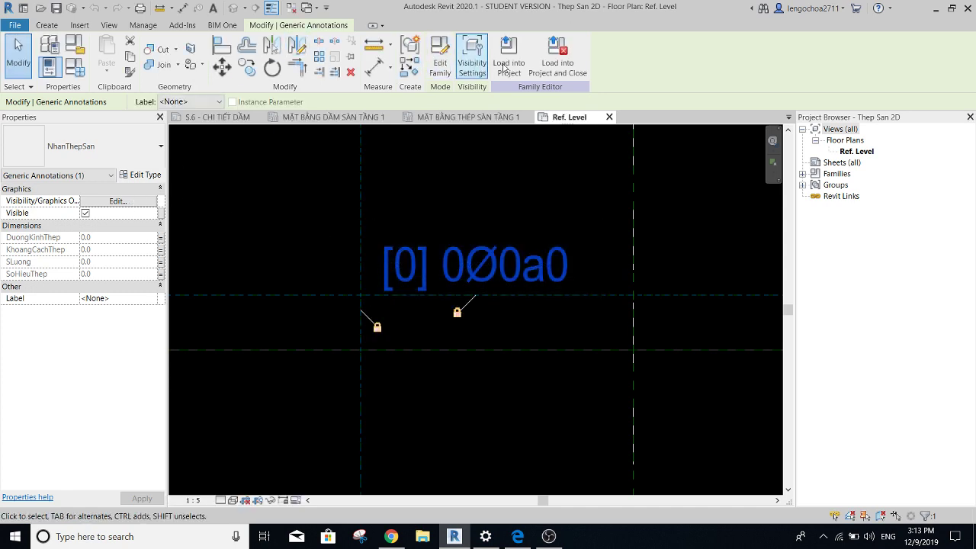
pyautogui.click(472, 65)
pyautogui.press('Escape')
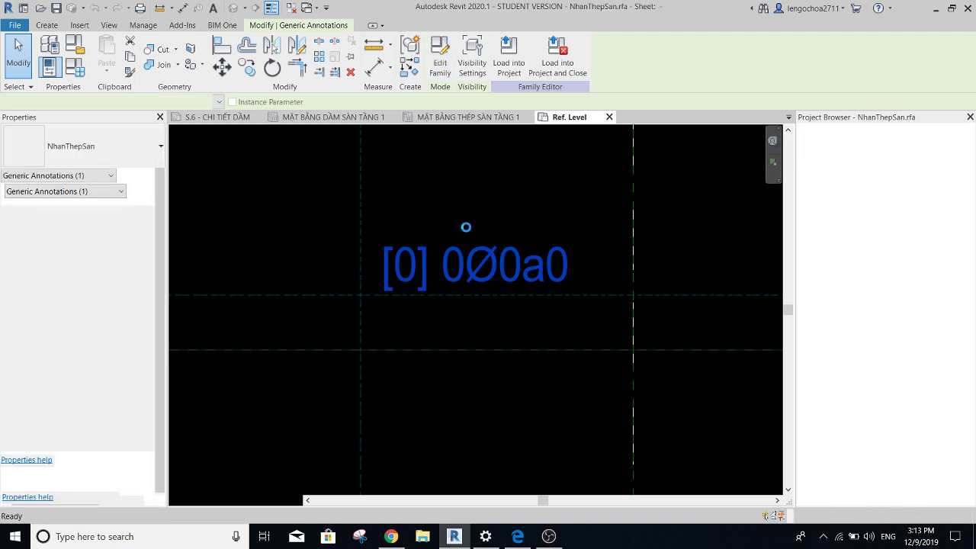
# Remove the SLuong parameter from the NhanThepSan label, leaving [1]Ø10a200.
pyautogui.press('Escape')
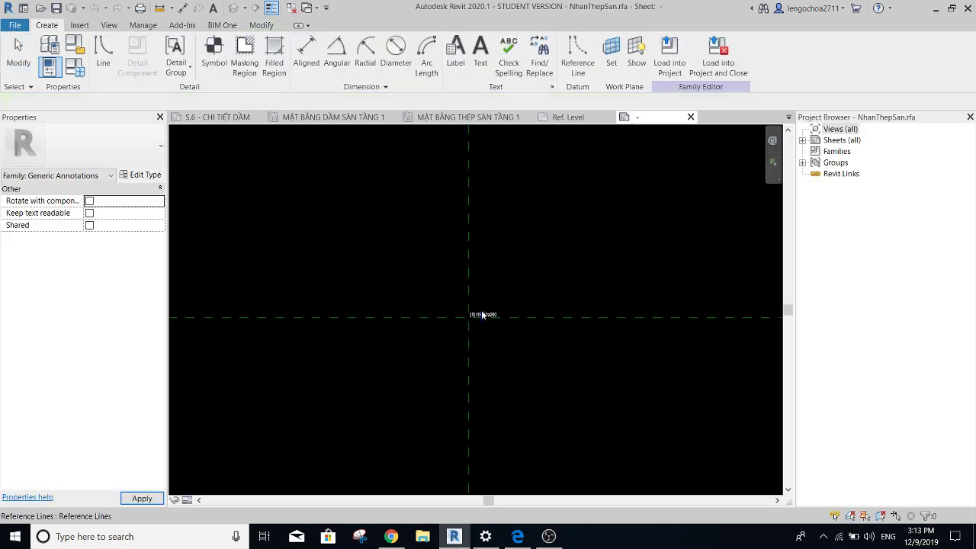
pyautogui.scroll(5, 481, 310)
pyautogui.click(510, 330)
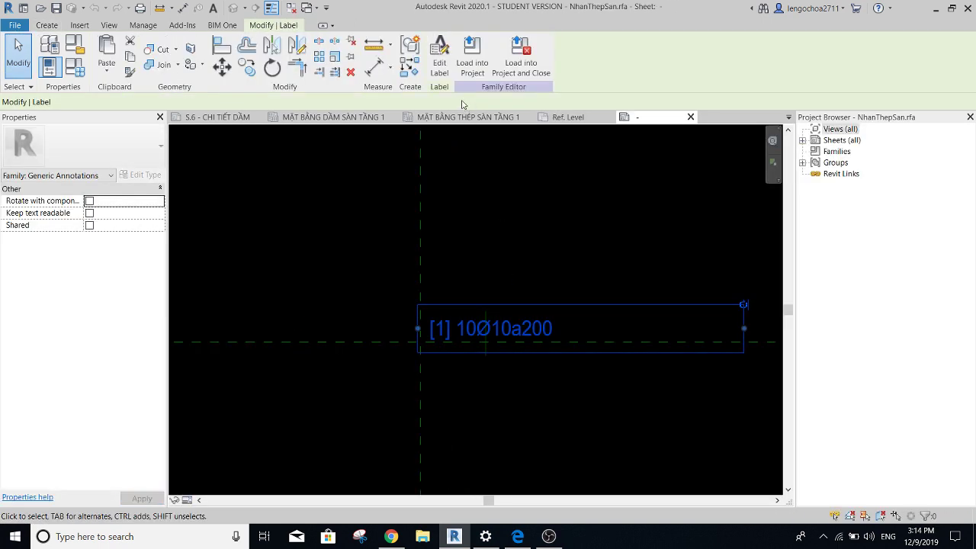
pyautogui.click(439, 62)
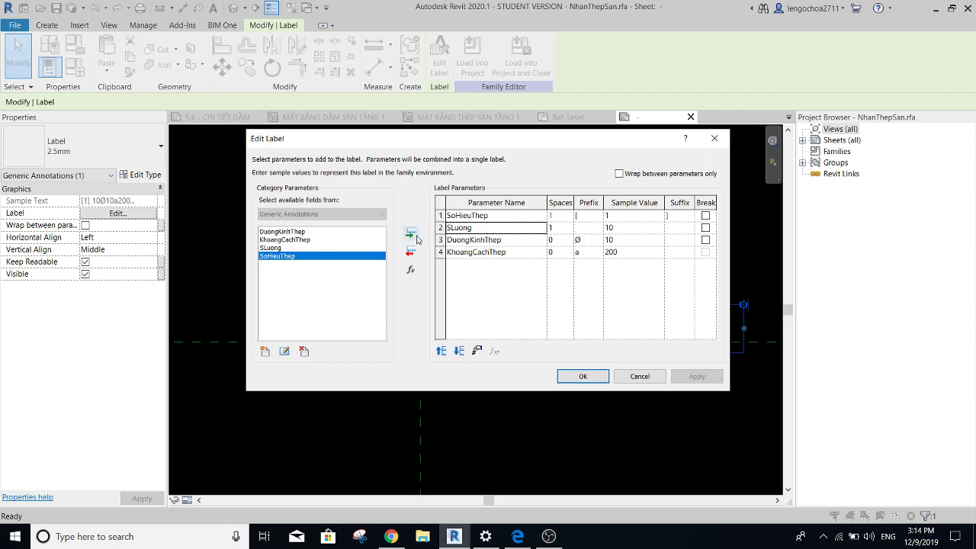
pyautogui.click(411, 253)
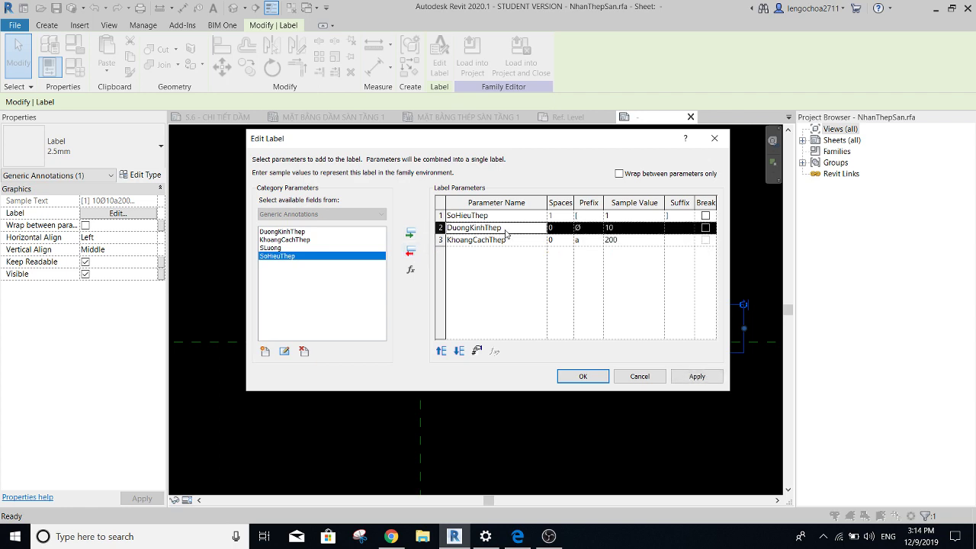
pyautogui.click(583, 377)
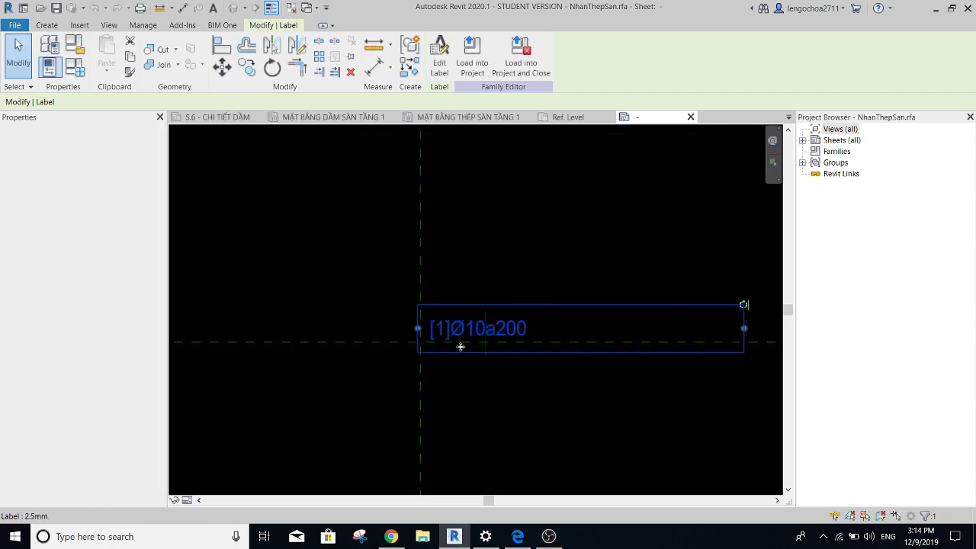
pyautogui.press('Escape')
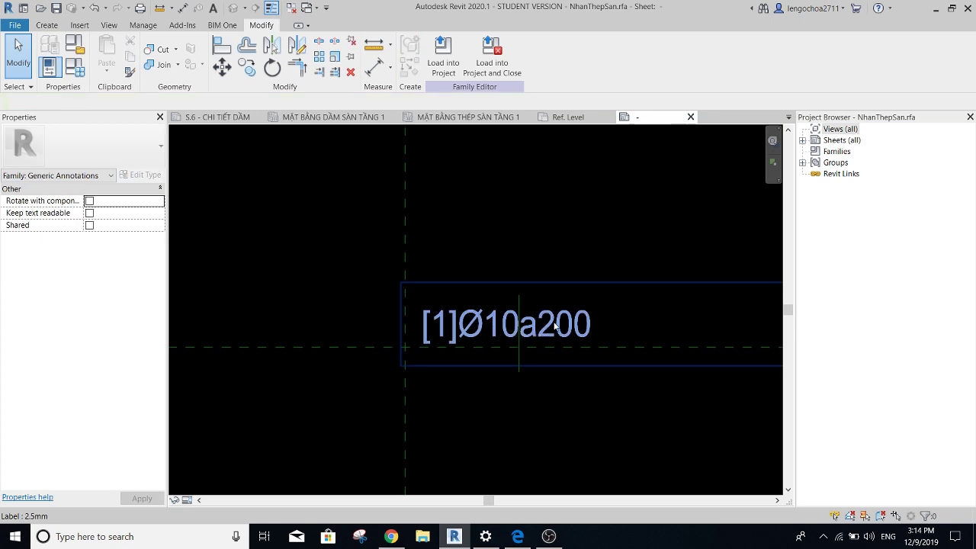
# Load the edited label into Thep San 2D.rfa, overwriting the existing NhanThepSan family.
pyautogui.click(443, 55)
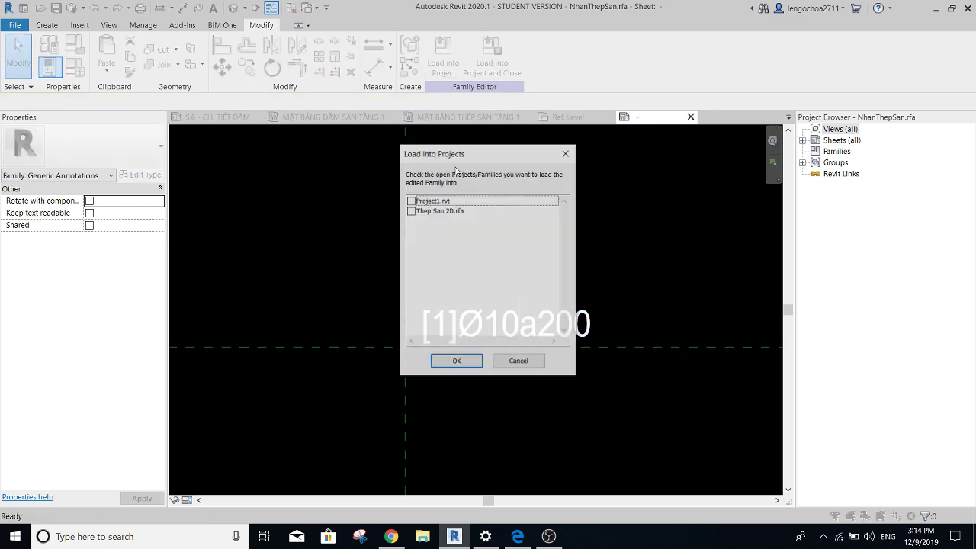
pyautogui.click(411, 211)
pyautogui.click(457, 361)
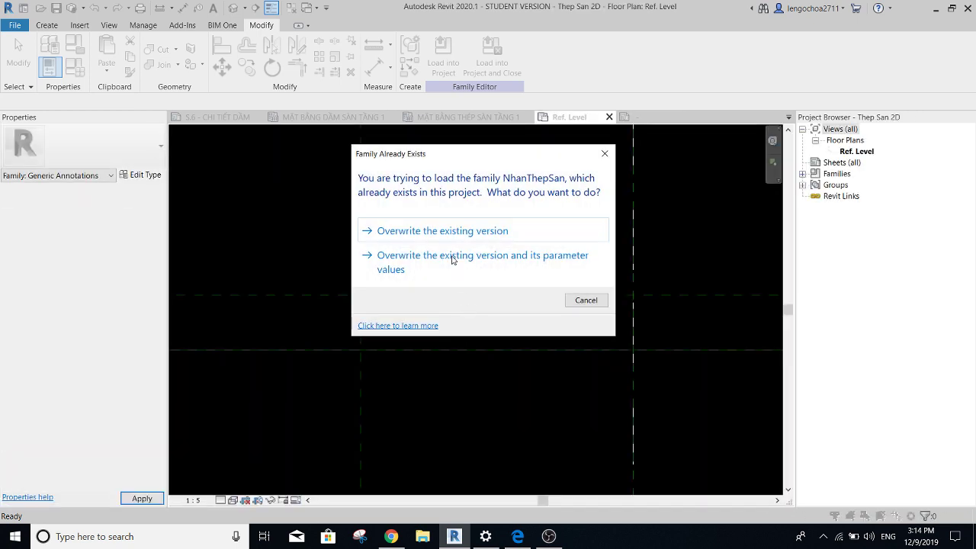
pyautogui.click(436, 232)
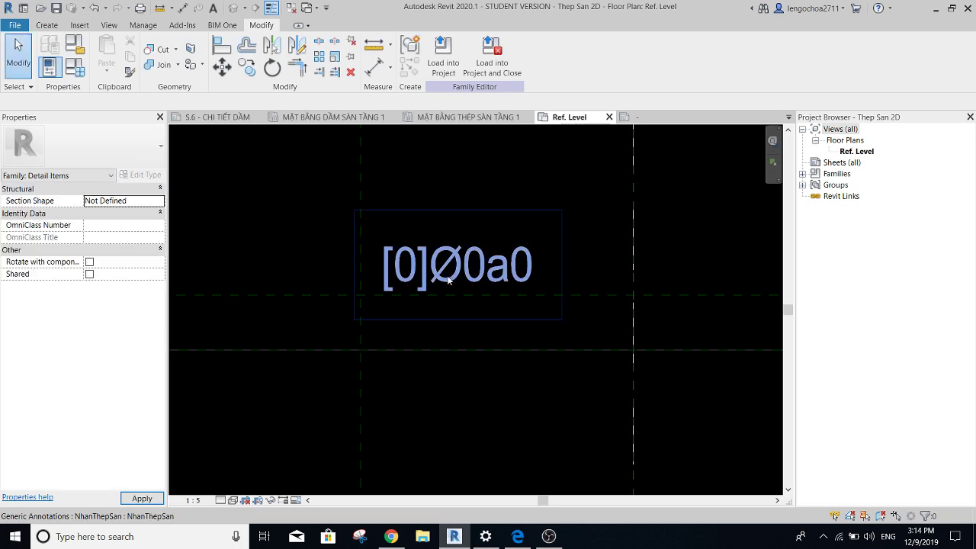
# Place the bar label and begin saving the family as Thep San 2D.rfa for floor.
pyautogui.click(436, 279)
pyautogui.scroll(-2, 399, 261)
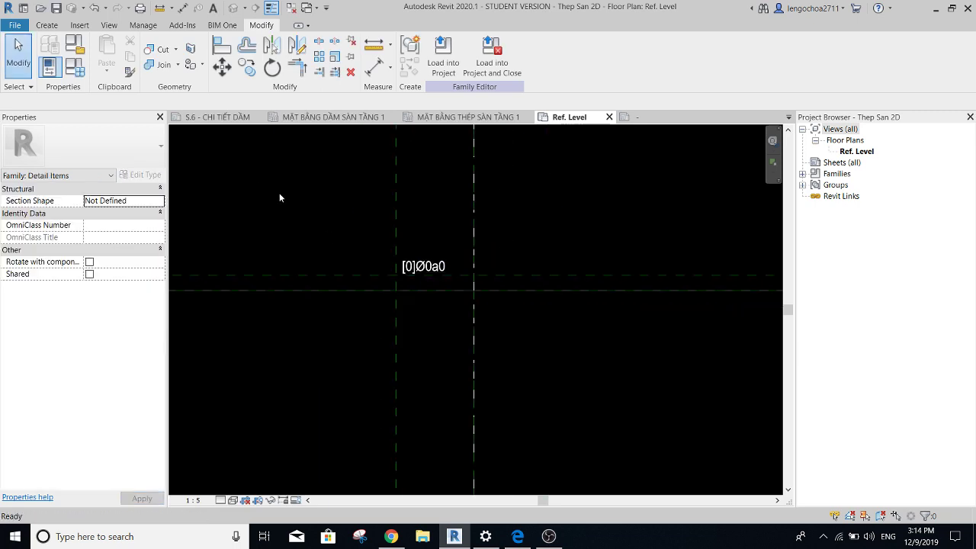
pyautogui.click(15, 24)
pyautogui.moveTo(46, 189)
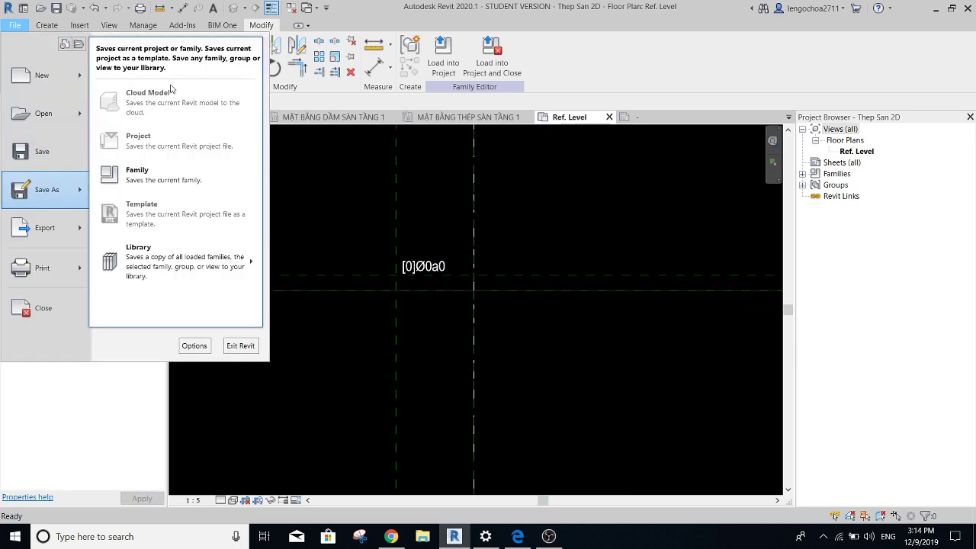
pyautogui.click(171, 177)
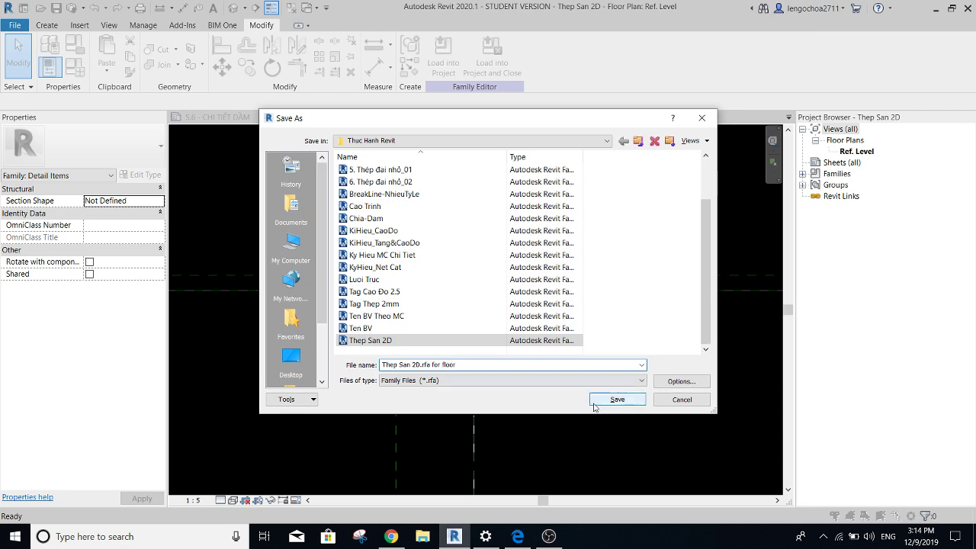
# Save Thep San 2D.rfa for floor, then load it into Project1.rvt.
pyautogui.click(617, 399)
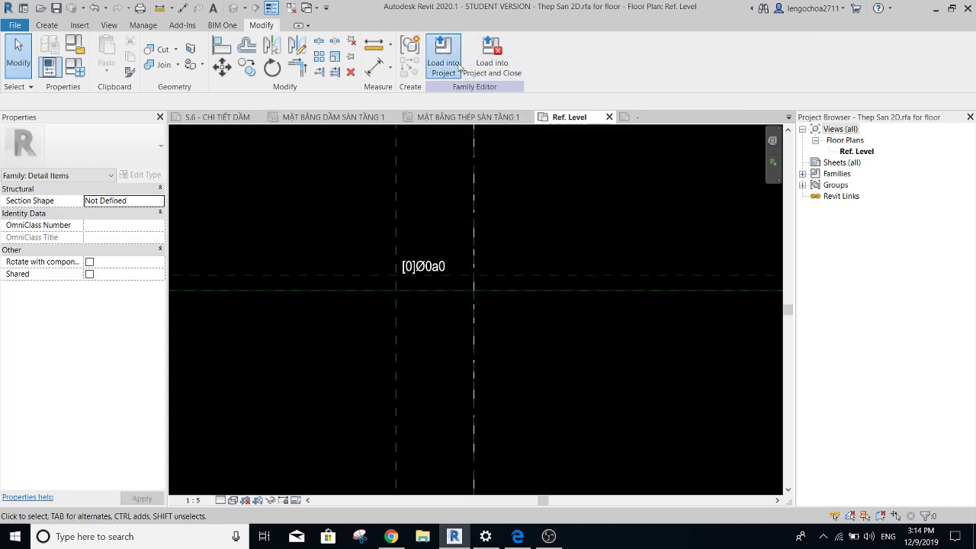
pyautogui.click(450, 68)
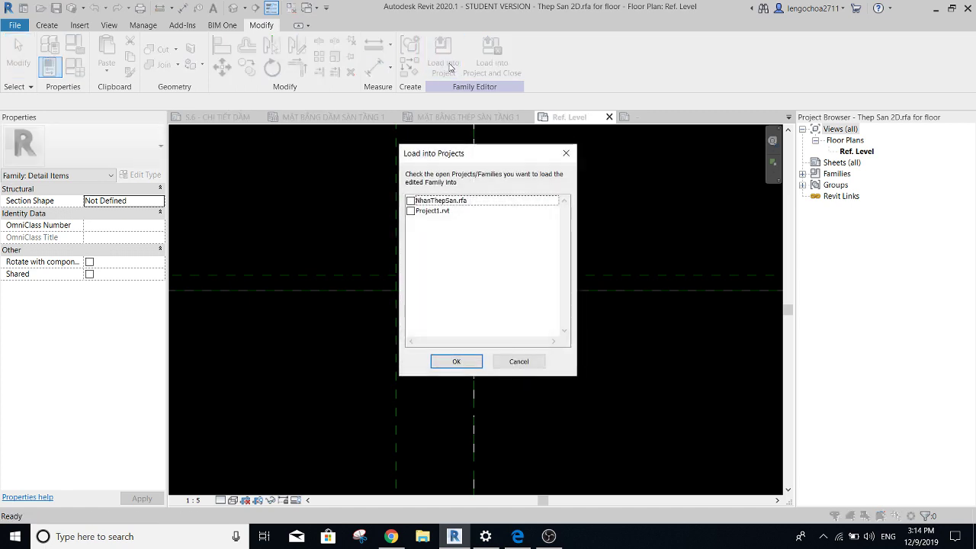
pyautogui.press('Escape')
pyautogui.click(492, 61)
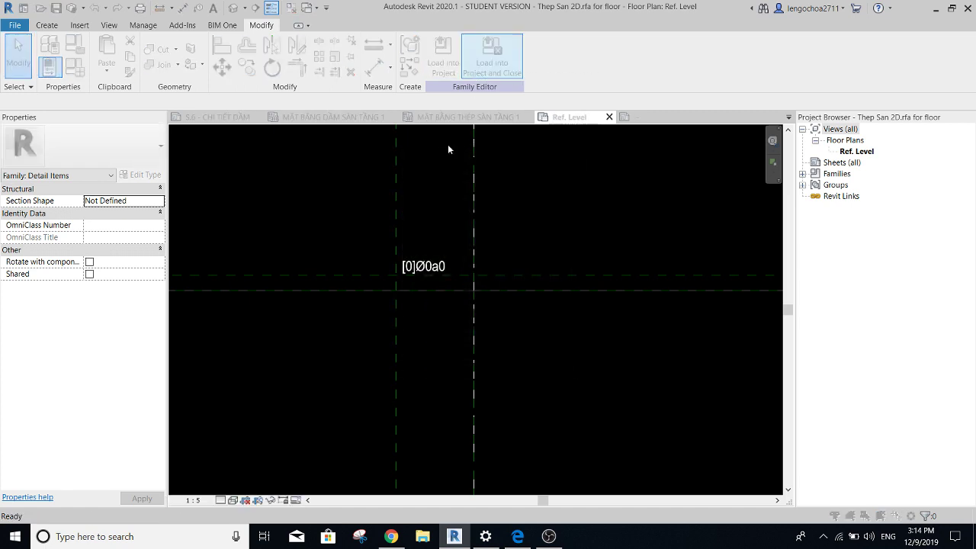
pyautogui.click(411, 211)
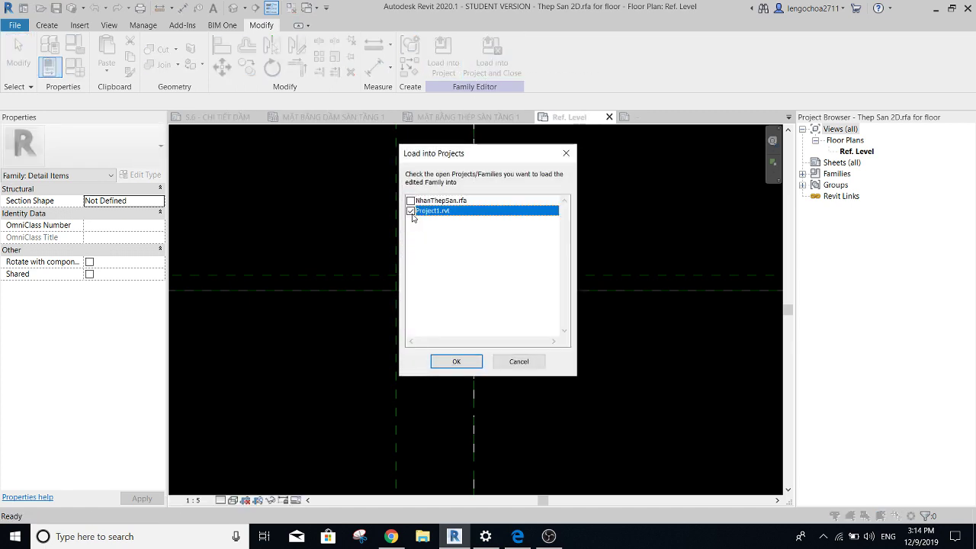
pyautogui.click(457, 361)
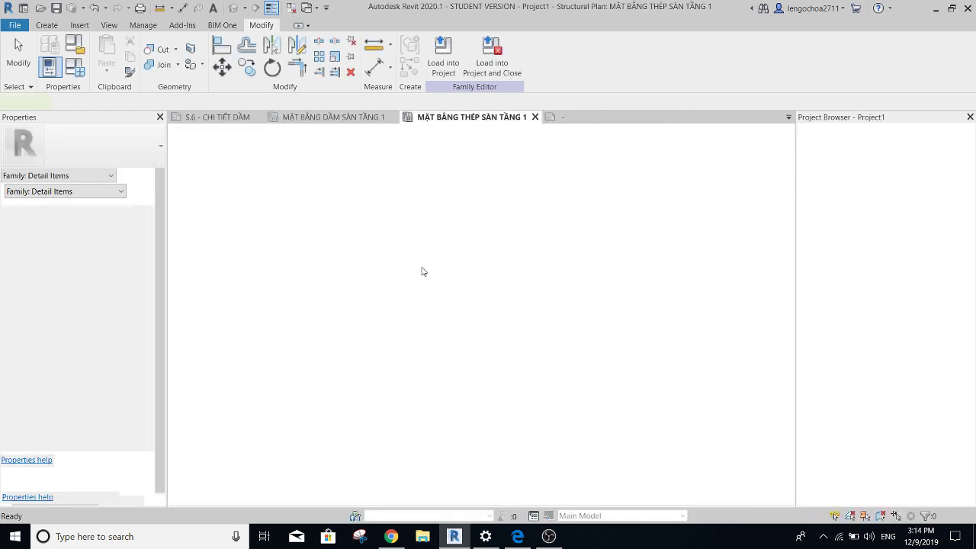
# Switch the slab bar to the ThepSan_LopDuoi_Moc180 type from Thep San 2D.rfa for floor.
pyautogui.scroll(-2, 436, 259)
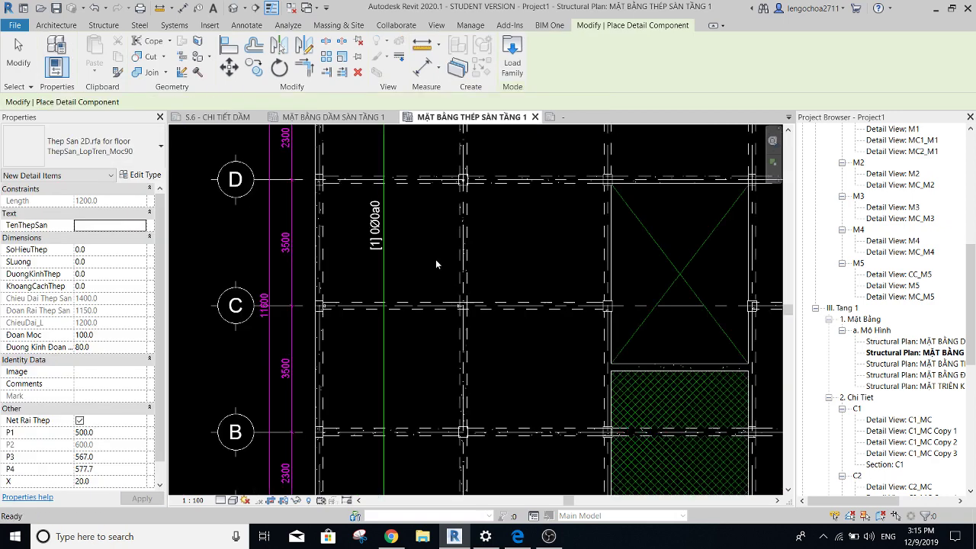
pyautogui.press('Escape')
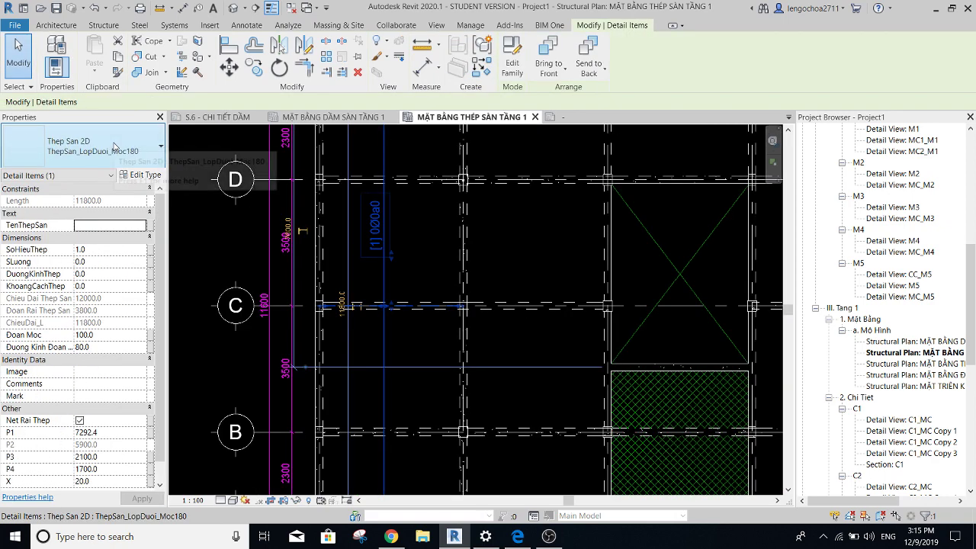
pyautogui.click(98, 162)
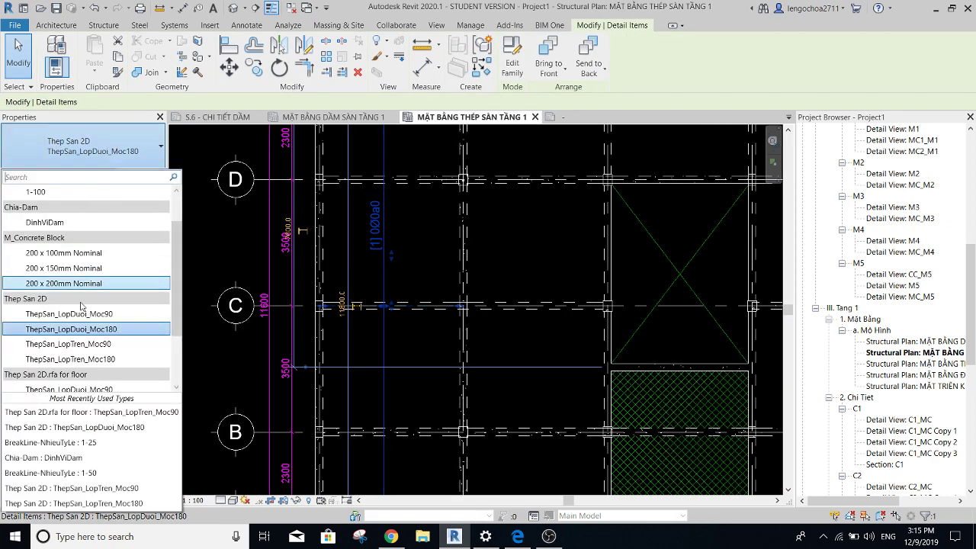
pyautogui.scroll(-2, 73, 306)
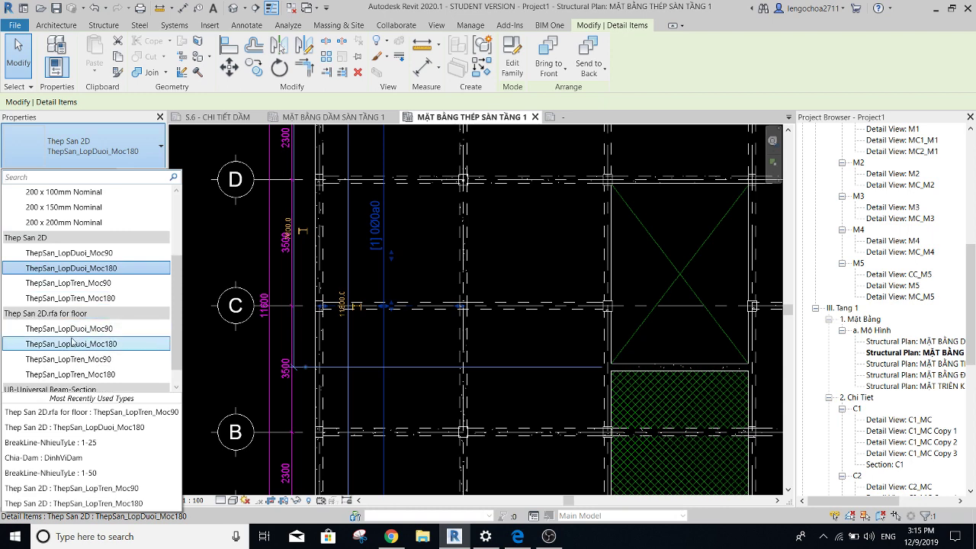
pyautogui.click(96, 345)
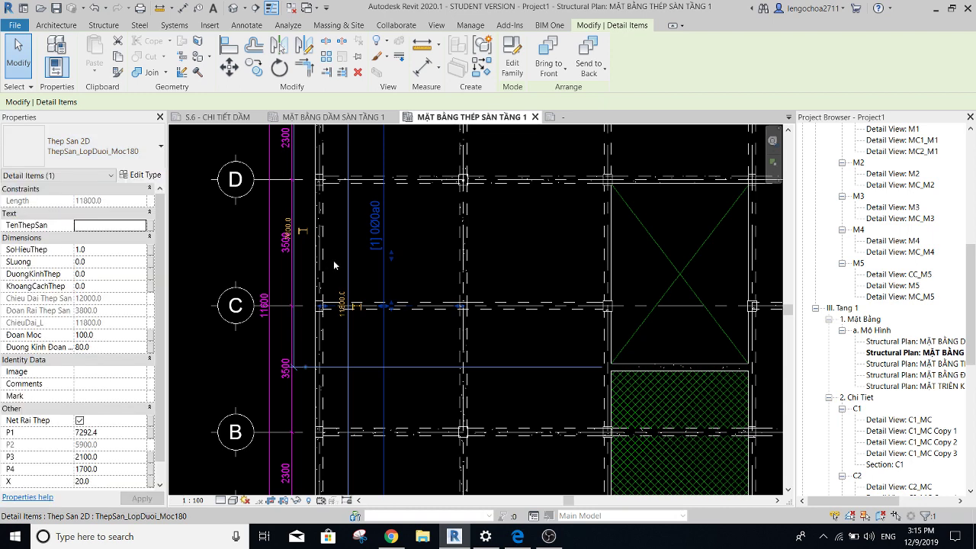
# Extend the bar's distribution along grid C and pull its left end to grid 1.
pyautogui.scroll(-2, 376, 246)
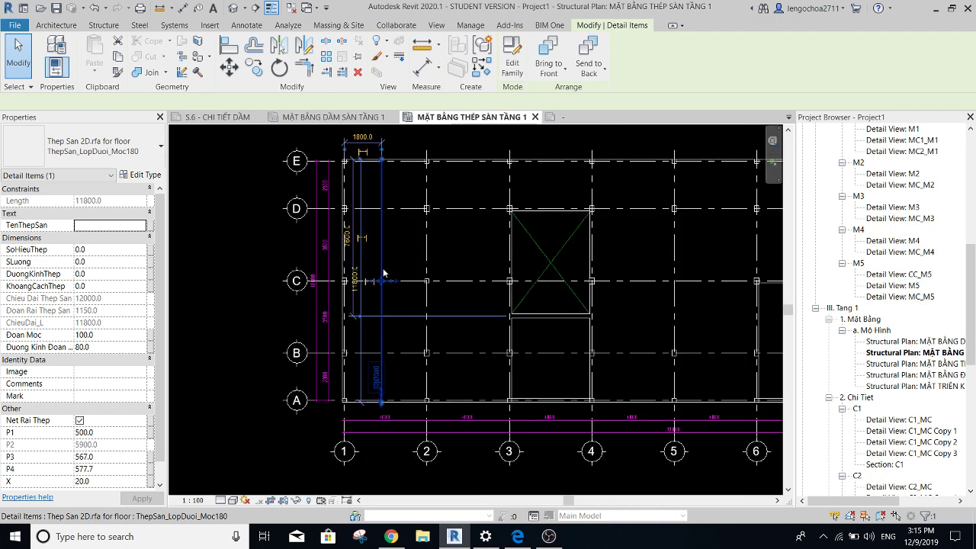
pyautogui.scroll(1, 384, 260)
pyautogui.scroll(2, 385, 217)
pyautogui.scroll(1, 385, 217)
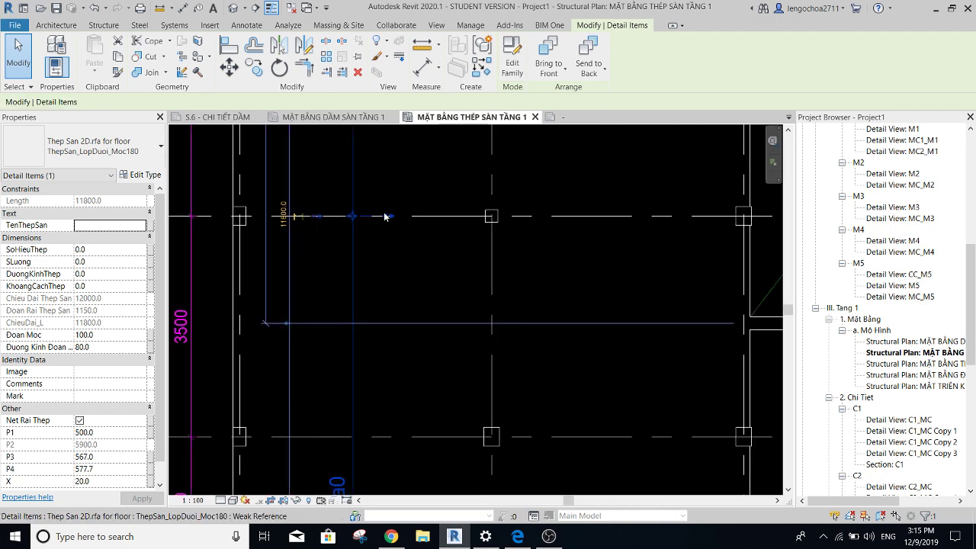
pyautogui.moveTo(385, 217); pyautogui.dragTo(486, 217)
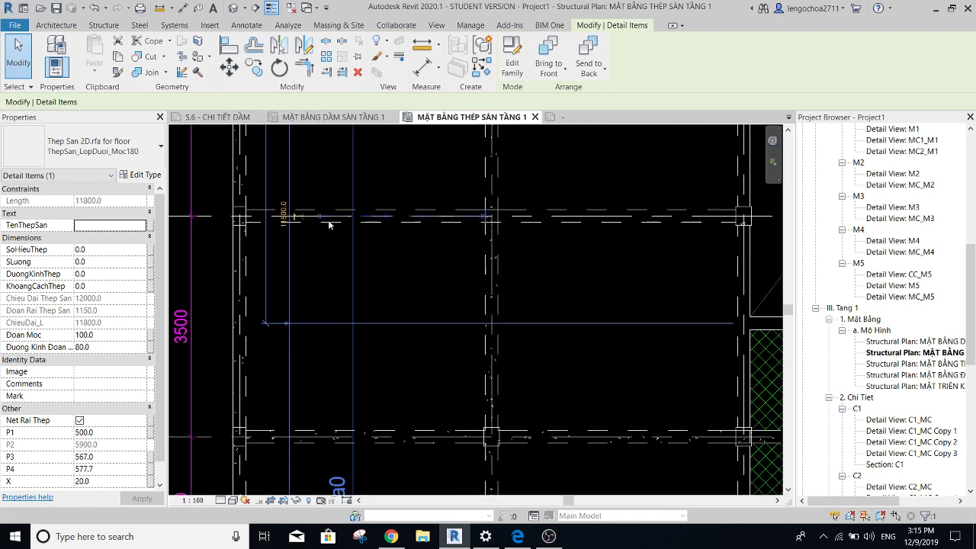
pyautogui.scroll(2, 315, 222)
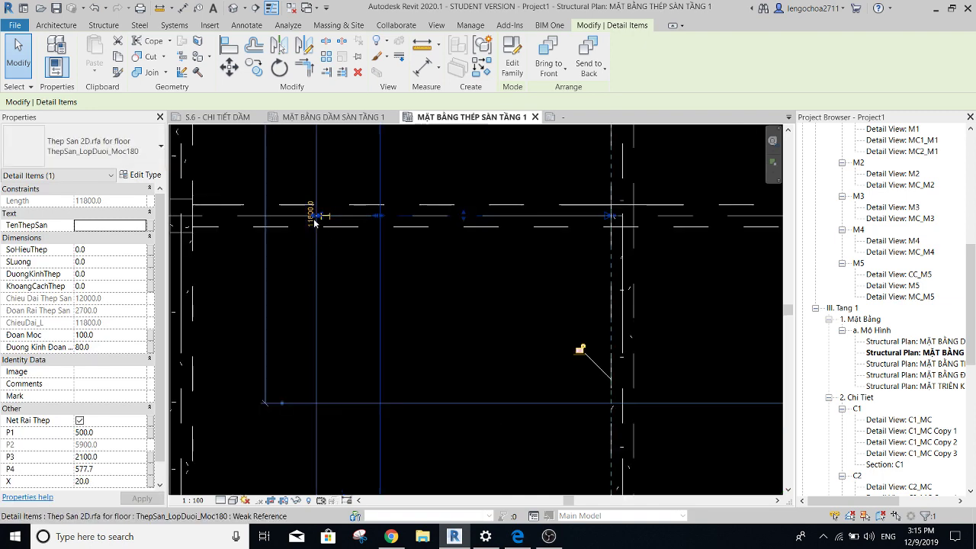
pyautogui.moveTo(315, 219); pyautogui.dragTo(198, 218)
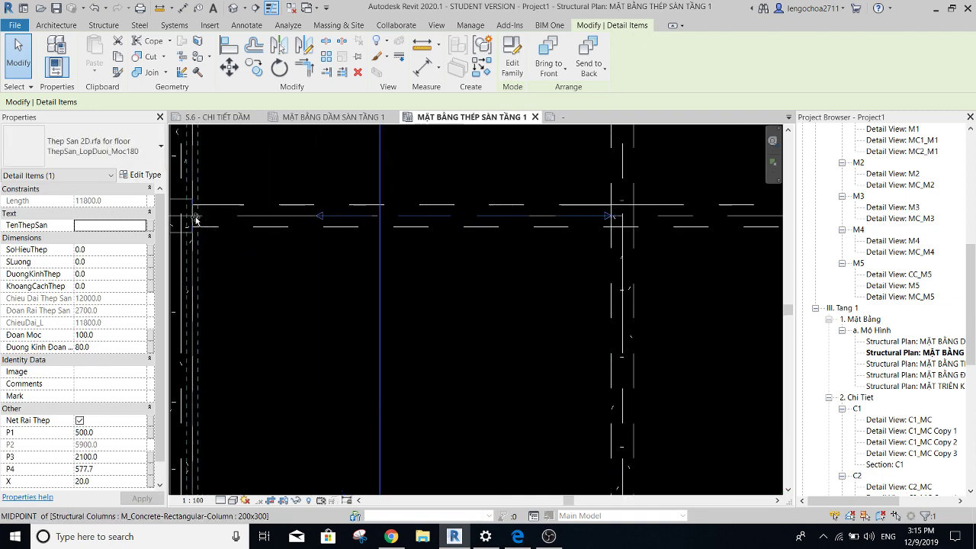
# Drag the bar's [0]Ø0a0 label down to just below grid C.
pyautogui.press('Escape')
pyautogui.scroll(-2, 318, 236)
pyautogui.scroll(-2, 327, 251)
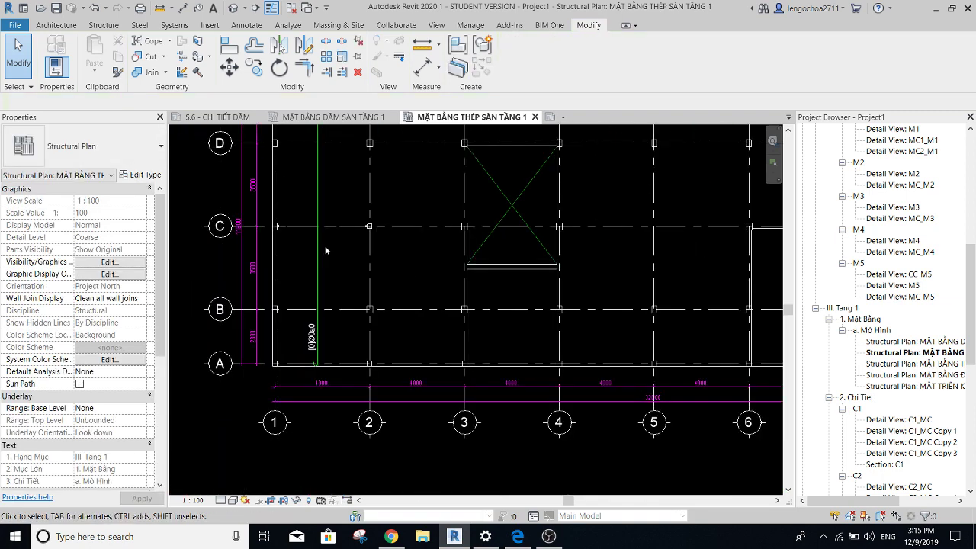
pyautogui.click(319, 336)
pyautogui.scroll(1, 321, 339)
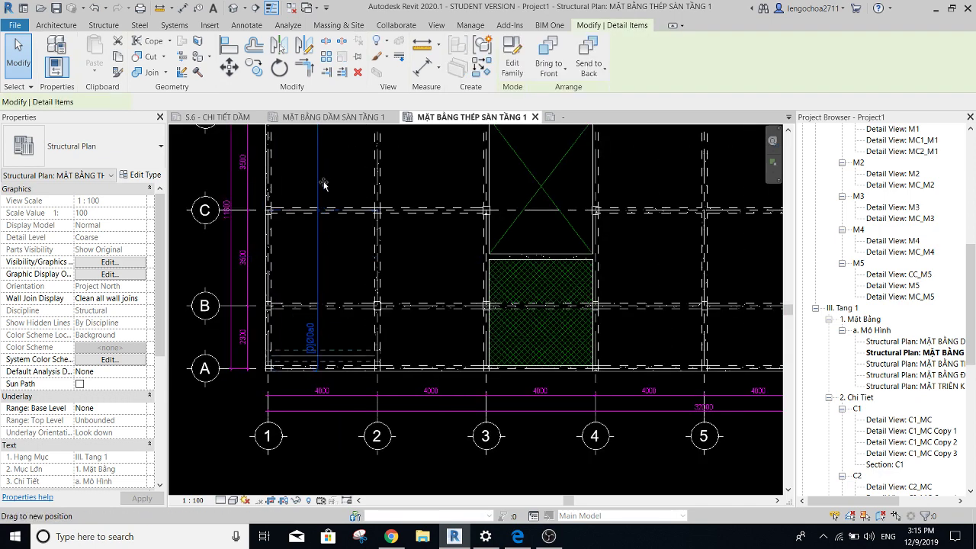
pyautogui.press('Escape')
pyautogui.moveTo(310, 165)
pyautogui.mouseDown(button='middle')
pyautogui.moveTo(366, 243)
pyautogui.moveTo(403, 272)
pyautogui.mouseUp(button='middle')
pyautogui.click(368, 245)
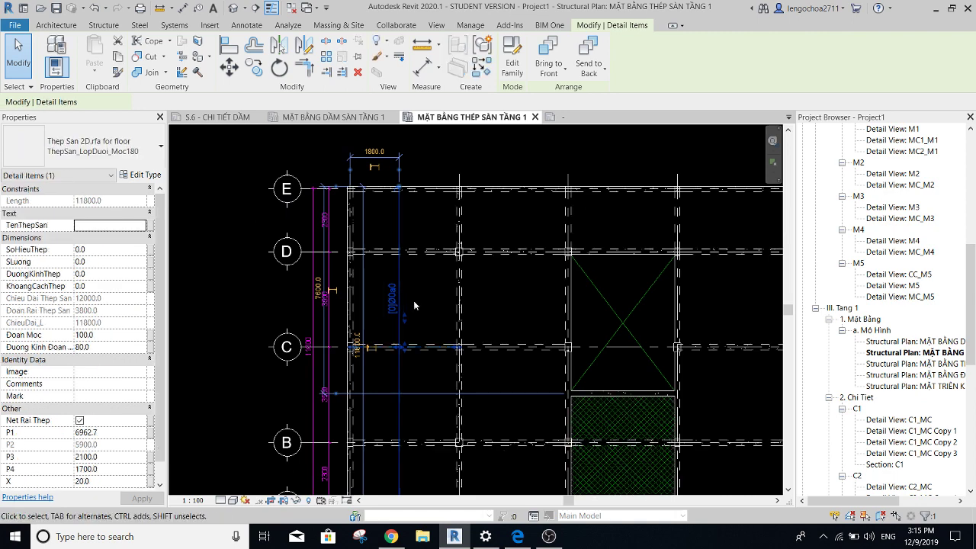
pyautogui.moveTo(403, 272); pyautogui.dragTo(410, 341)
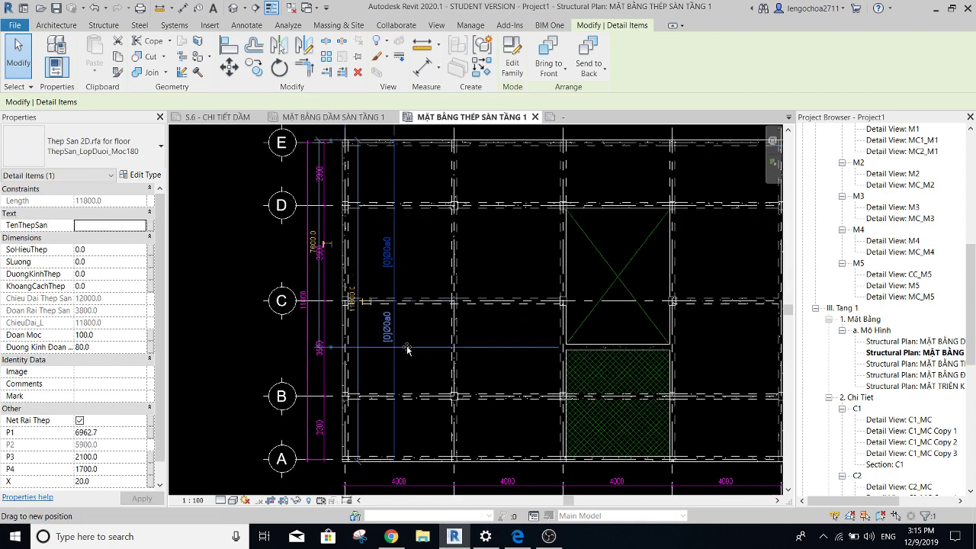
pyautogui.scroll(3, 413, 326)
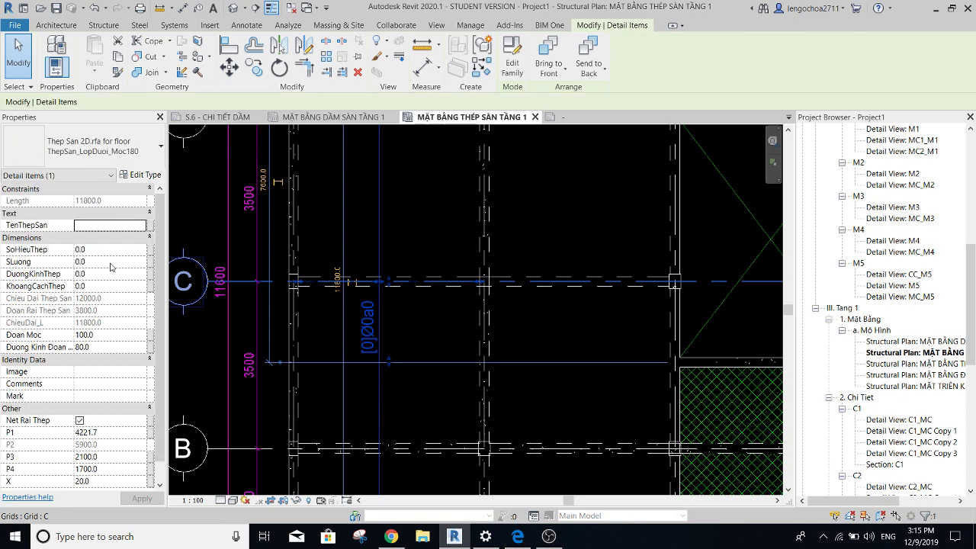
pyautogui.scroll(-3, 354, 275)
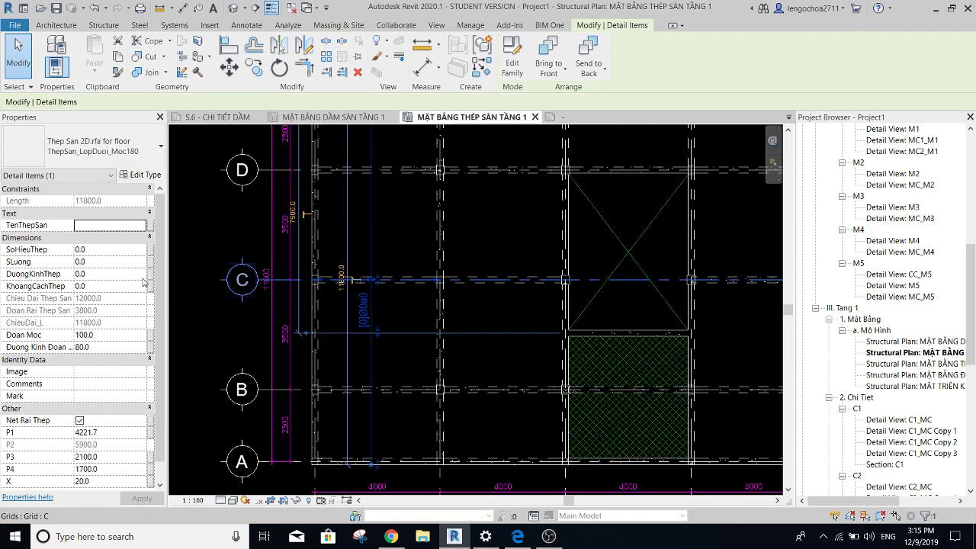
# Set SoHieuThep 1, DuongKinhThep 8, KhoangCachThep 120, then nudge the [1]Ø8a120 label lower.
pyautogui.click(109, 250)
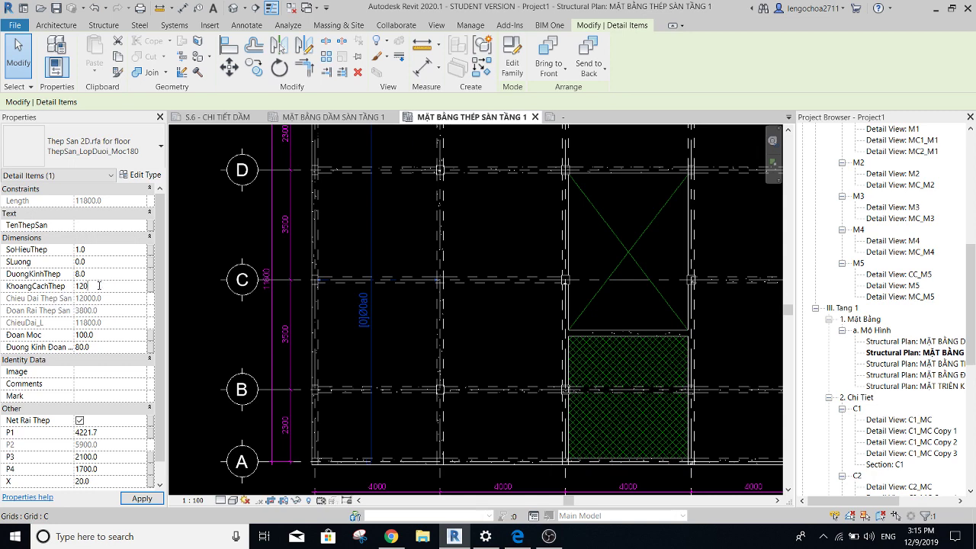
pyautogui.click(399, 315)
pyautogui.scroll(3, 399, 316)
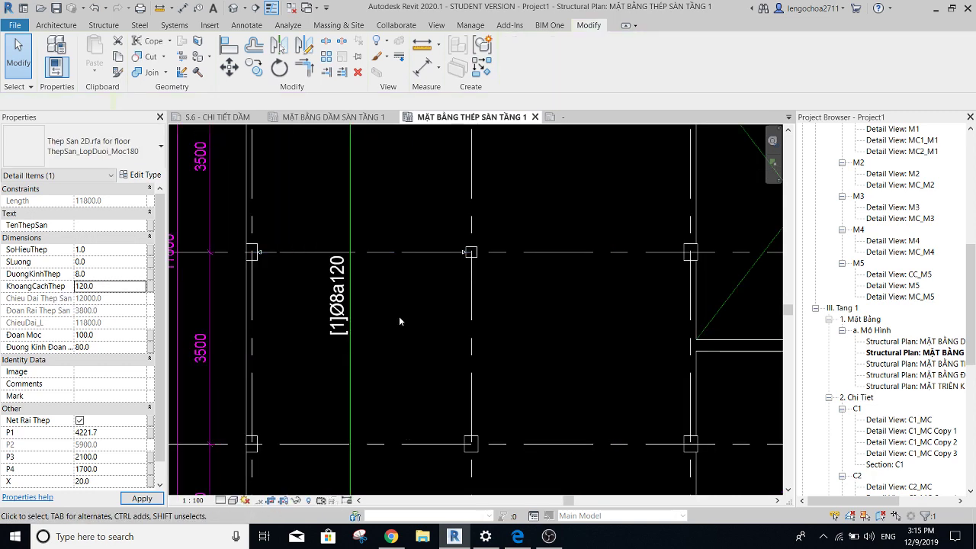
pyautogui.click(359, 309)
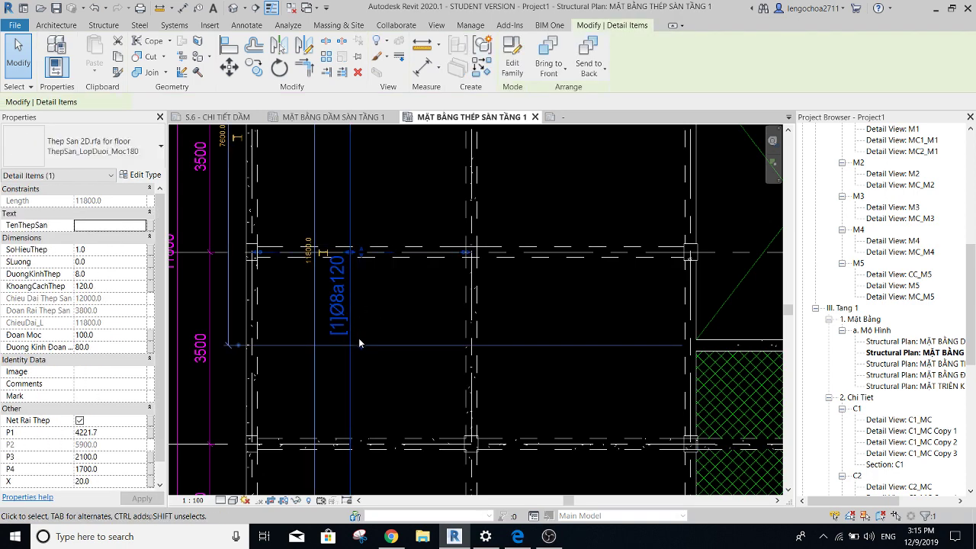
pyautogui.moveTo(365, 365); pyautogui.dragTo(364, 379)
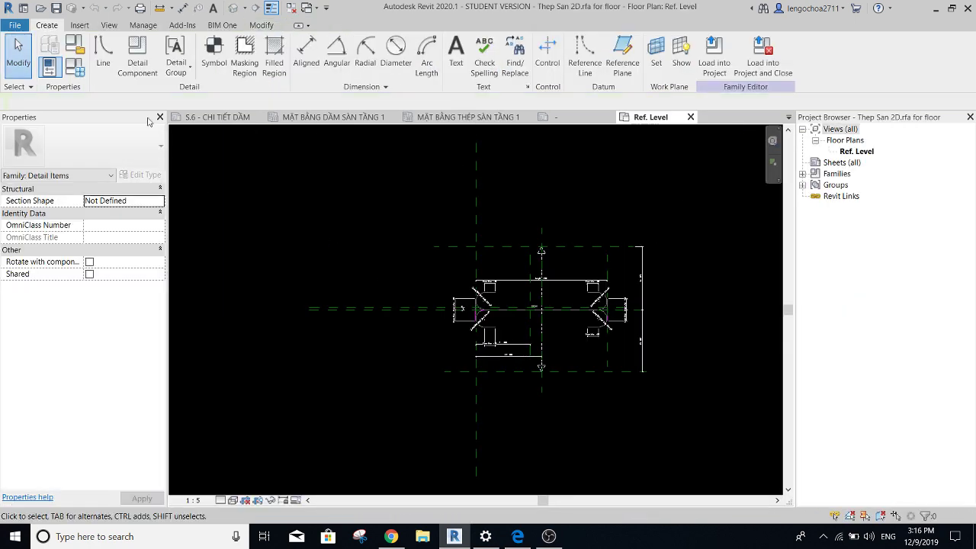
# Delete the SLuong parameter from the rebar family's Family Types.
pyautogui.click(75, 68)
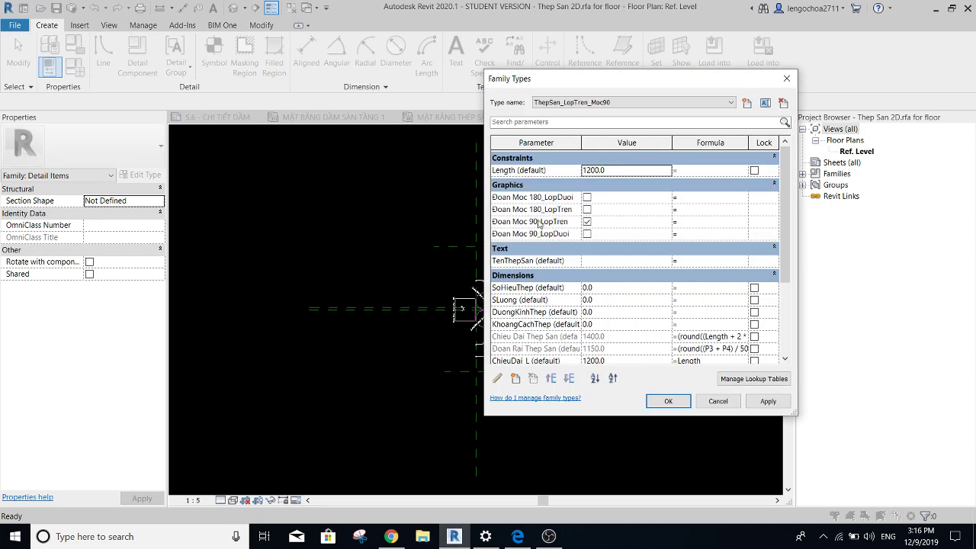
pyautogui.click(518, 301)
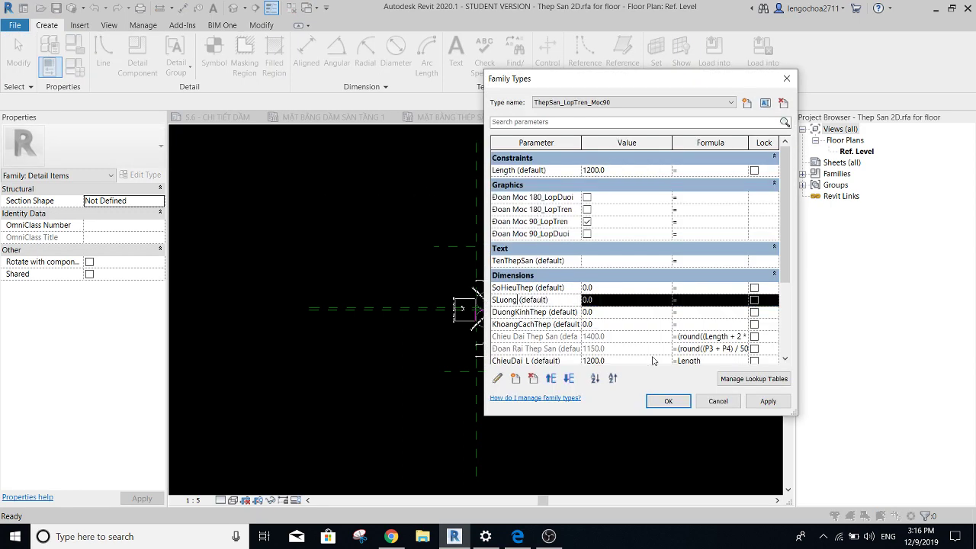
pyautogui.click(533, 379)
pyautogui.click(518, 288)
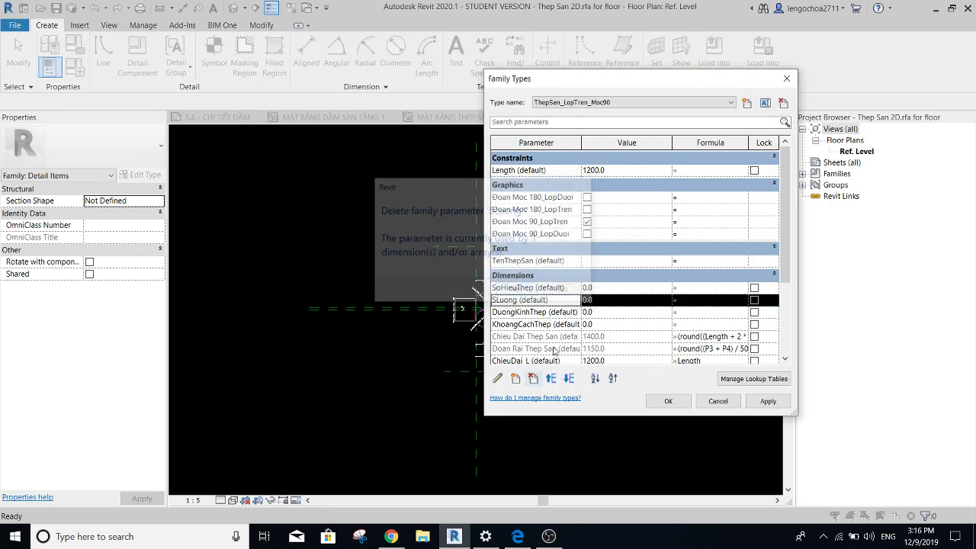
pyautogui.click(662, 401)
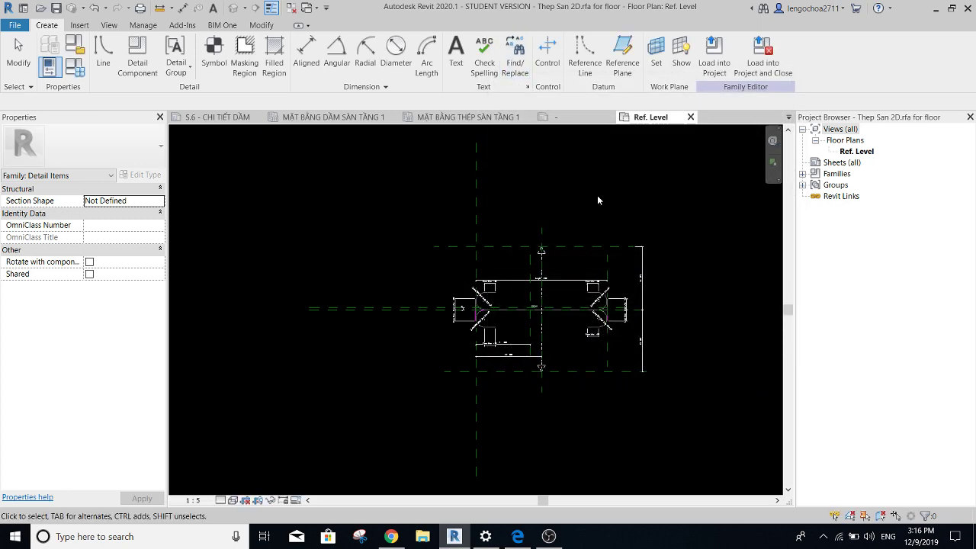
# Reload the family into Project1, saving the file and overwriting the existing version.
pyautogui.click(763, 57)
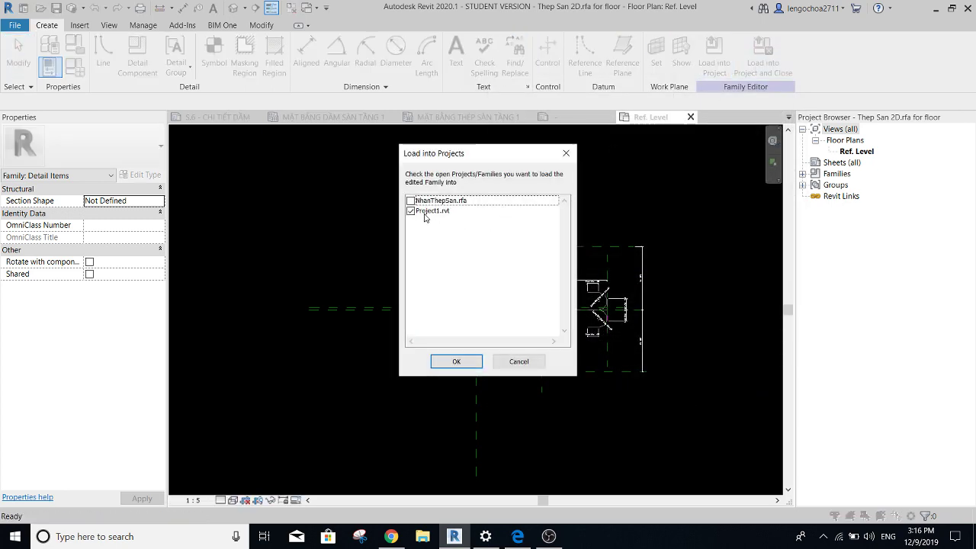
pyautogui.click(447, 359)
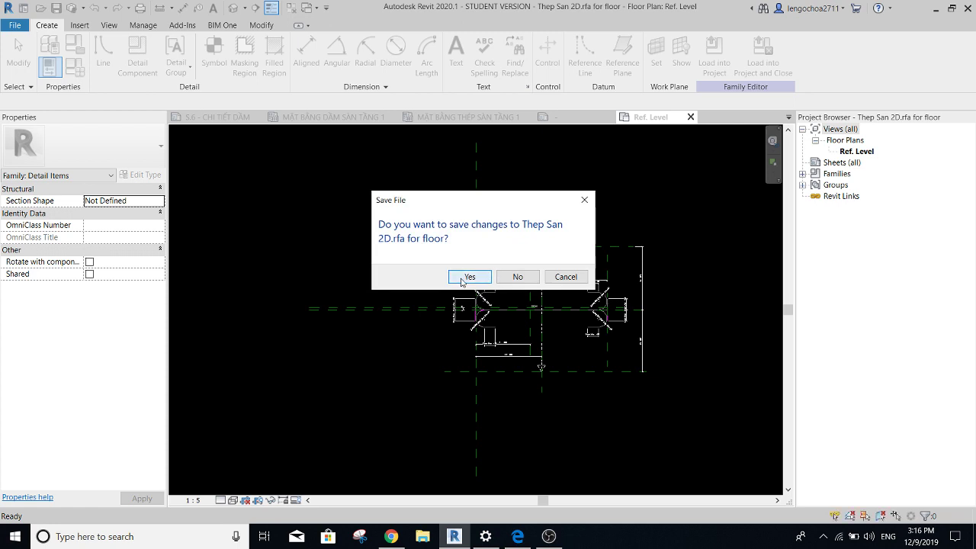
pyautogui.click(464, 278)
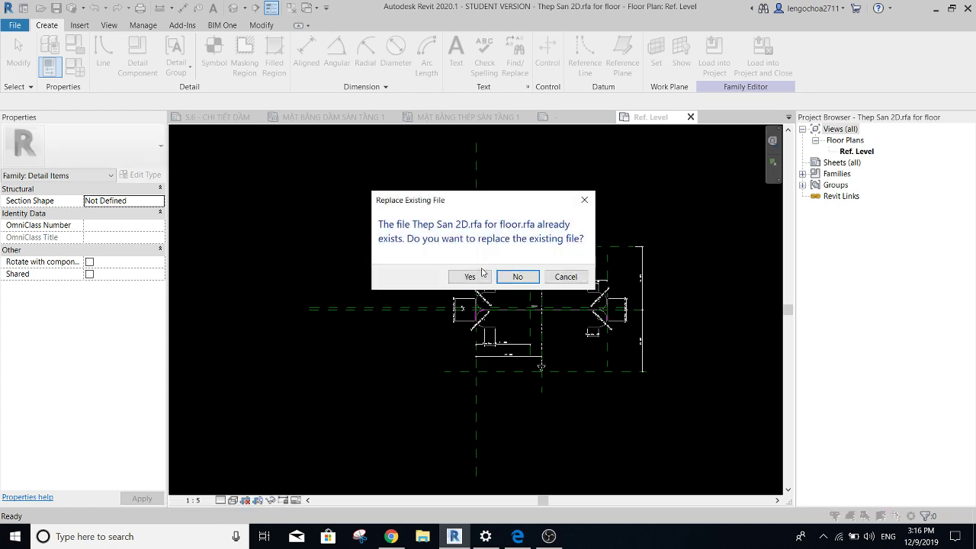
pyautogui.click(470, 278)
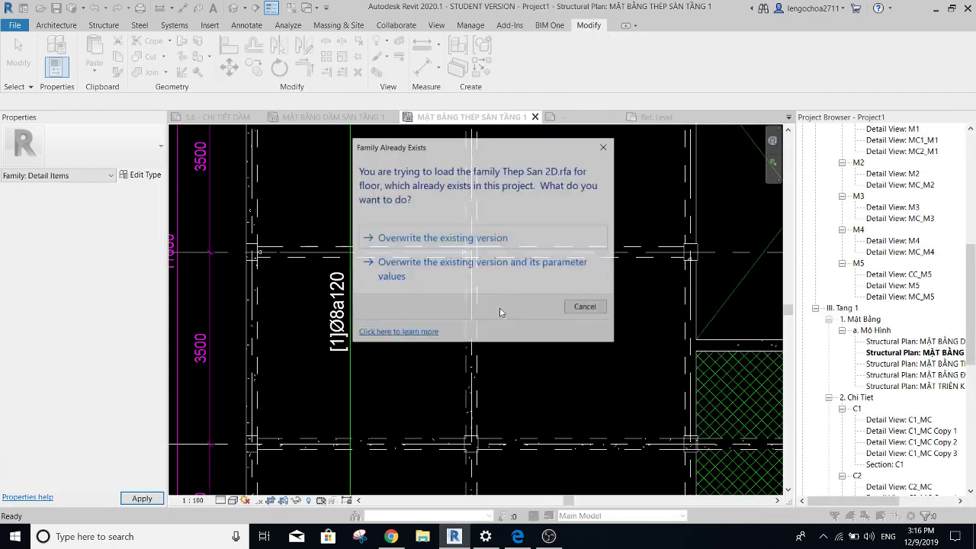
pyautogui.click(433, 239)
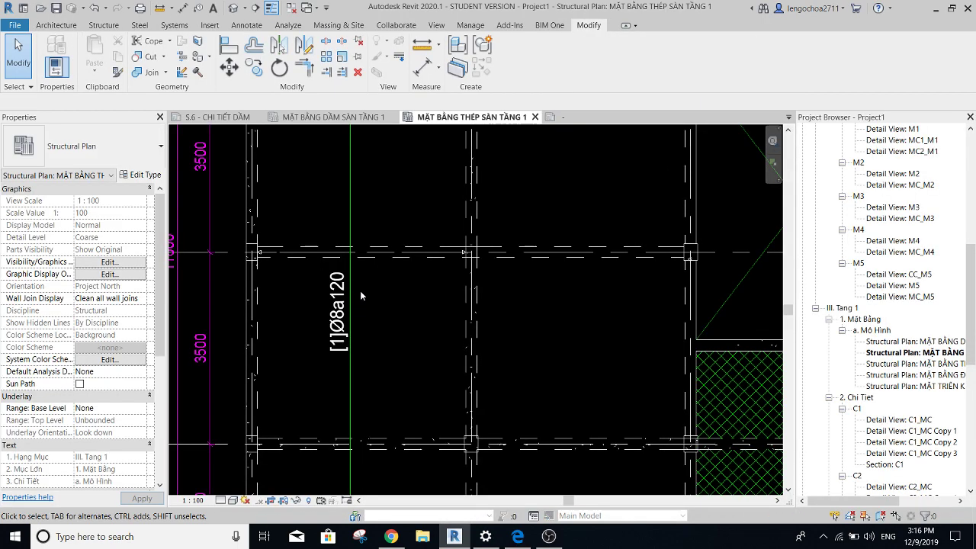
# Copy the [1]Ø8a120 bar into the next bay and again 4000 to the right.
pyautogui.scroll(-3, 355, 304)
pyautogui.click(355, 303)
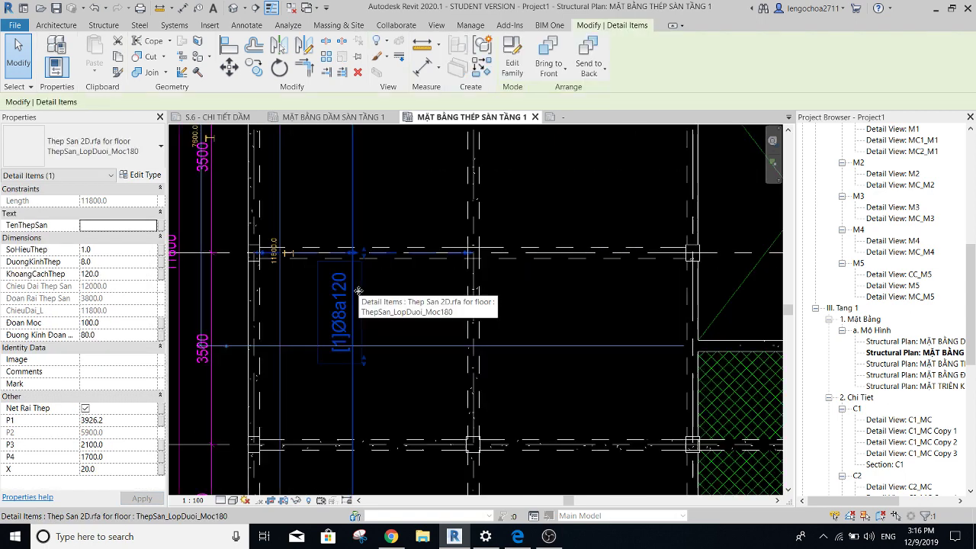
pyautogui.scroll(1, 358, 294)
pyautogui.press('o')
pyautogui.click(356, 345)
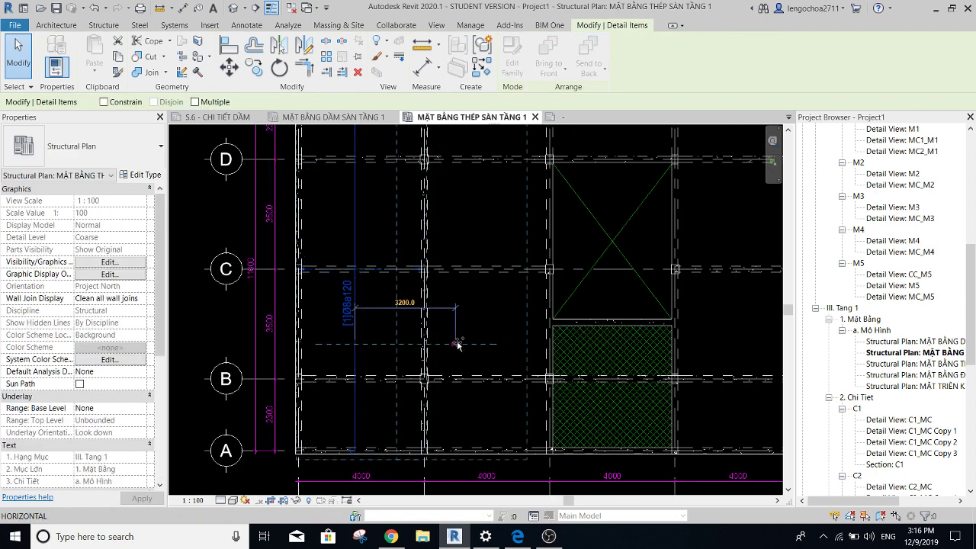
pyautogui.click(374, 342)
pyautogui.scroll(2, 373, 342)
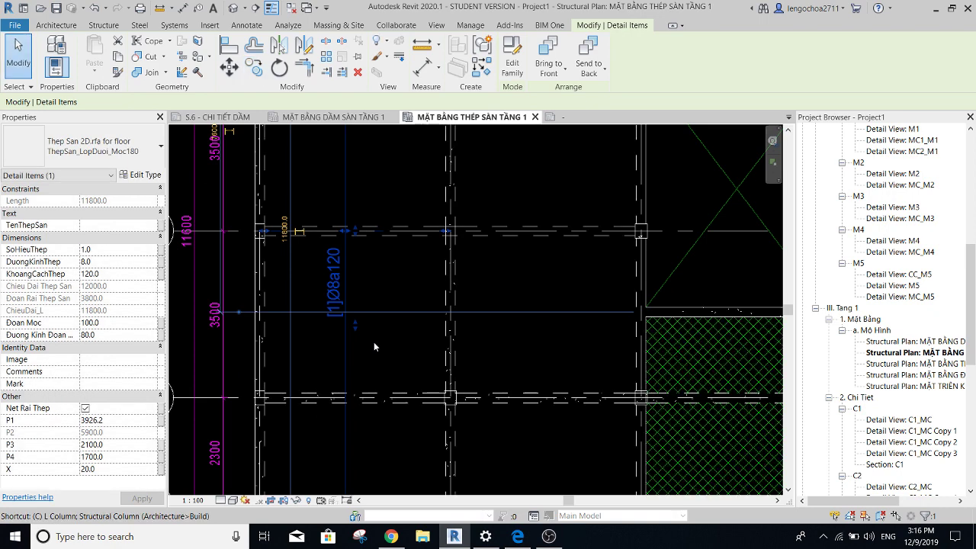
pyautogui.press('c')
pyautogui.press('o')
pyautogui.click(447, 379)
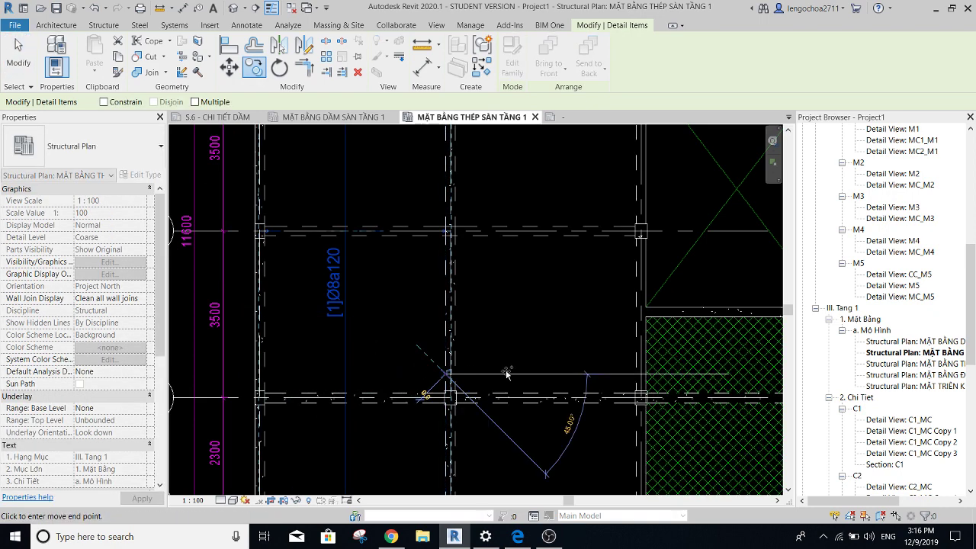
pyautogui.click(638, 373)
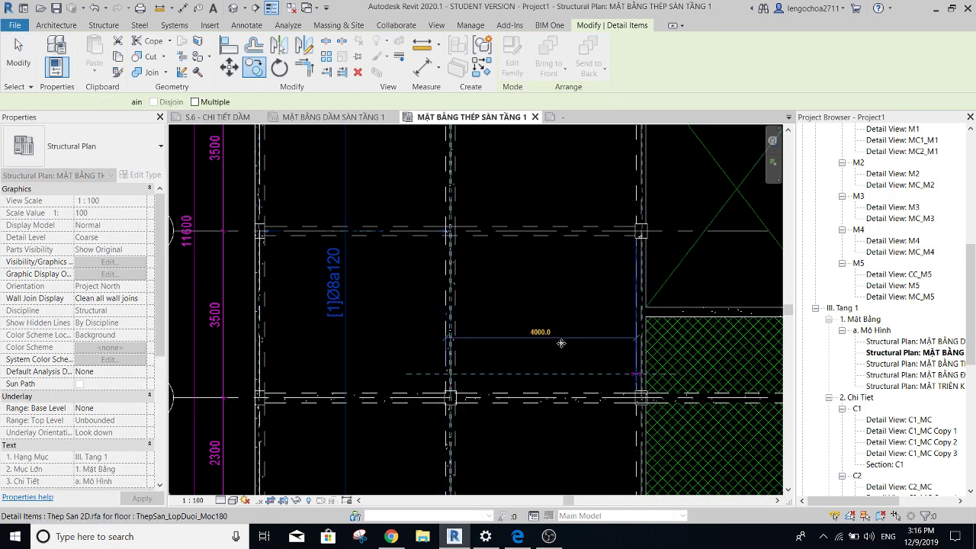
pyautogui.scroll(-4, 638, 373)
pyautogui.moveTo(563, 347); pyautogui.dragTo(483, 353, button='middle')
pyautogui.press('Escape')
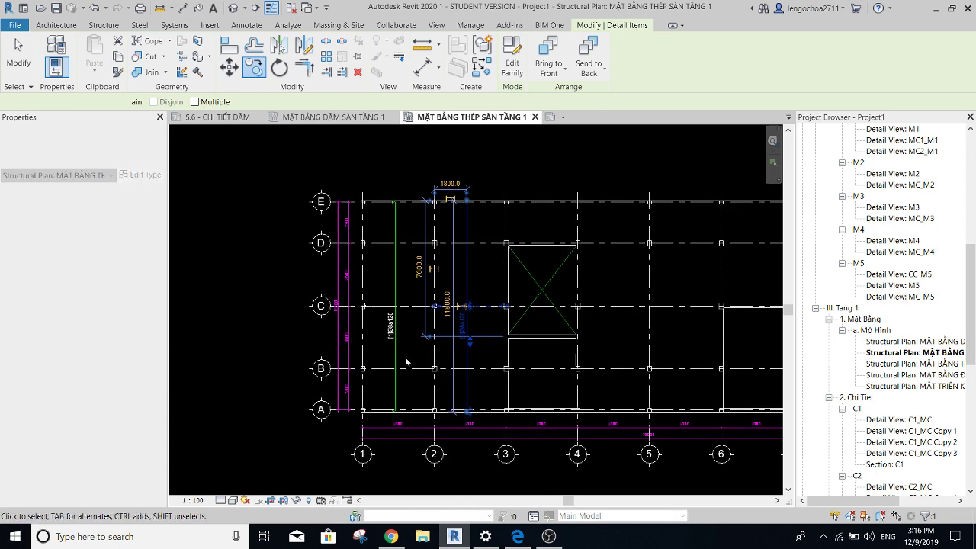
pyautogui.press('Escape')
# Copy the two left-bay bars 12000 to the right twice, out to grid 9.
pyautogui.scroll(3, 434, 395)
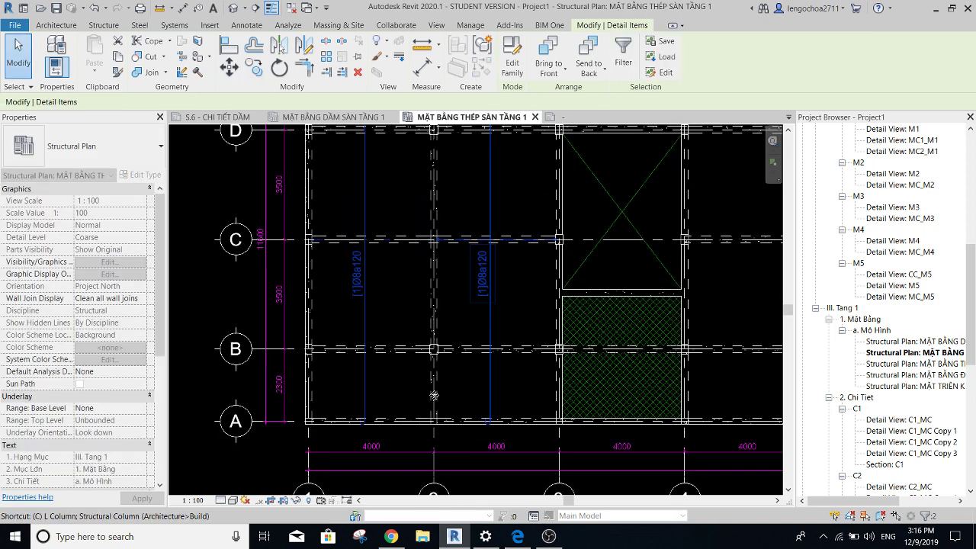
pyautogui.moveTo(427, 336); pyautogui.dragTo(517, 412)
pyautogui.scroll(-3, 517, 412)
pyautogui.press('c')
pyautogui.press('o')
pyautogui.click(538, 442)
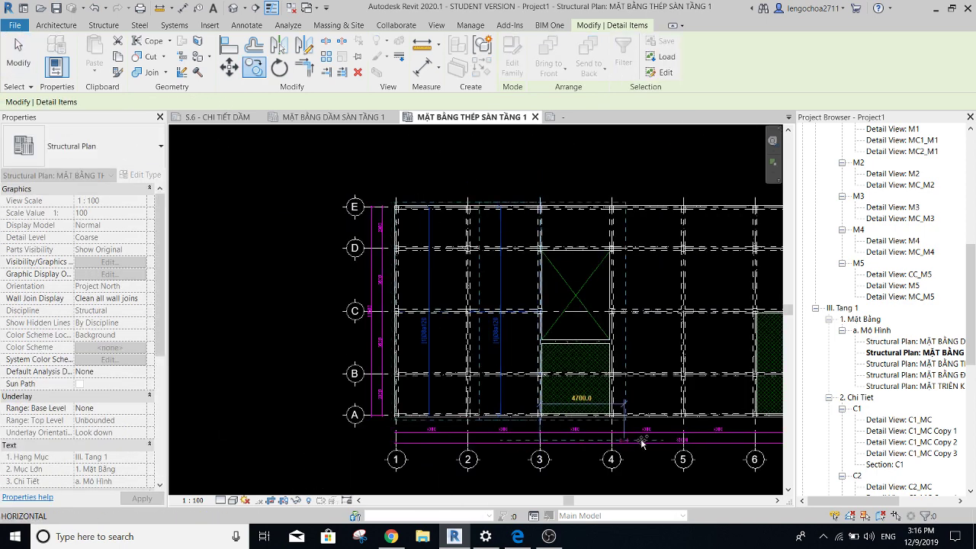
pyautogui.click(755, 441)
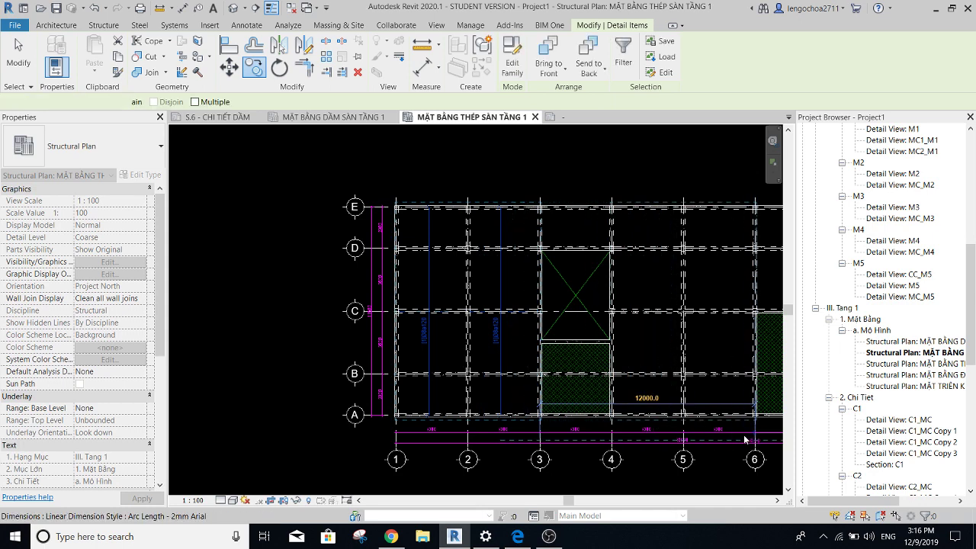
pyautogui.moveTo(755, 441); pyautogui.dragTo(529, 441, button='middle')
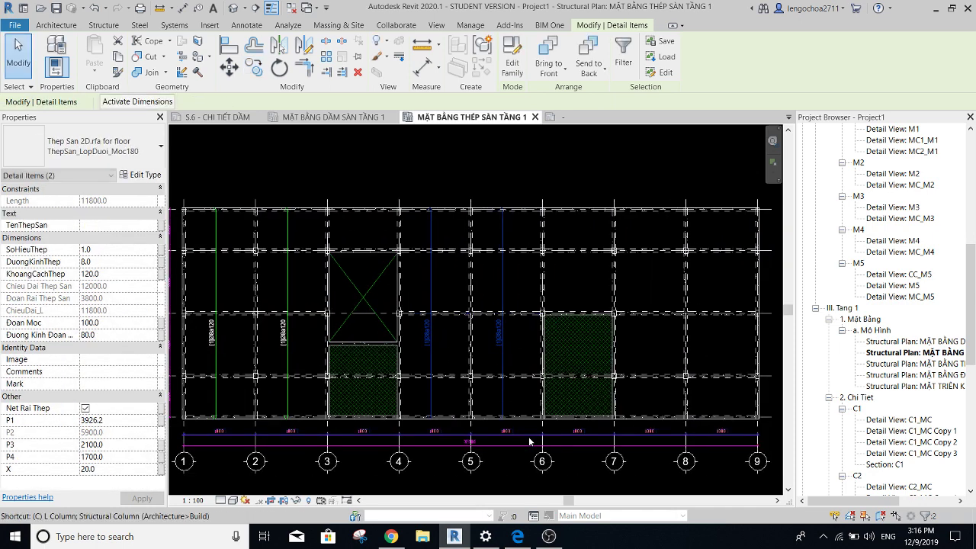
pyautogui.press('Escape')
pyautogui.press('Escape')
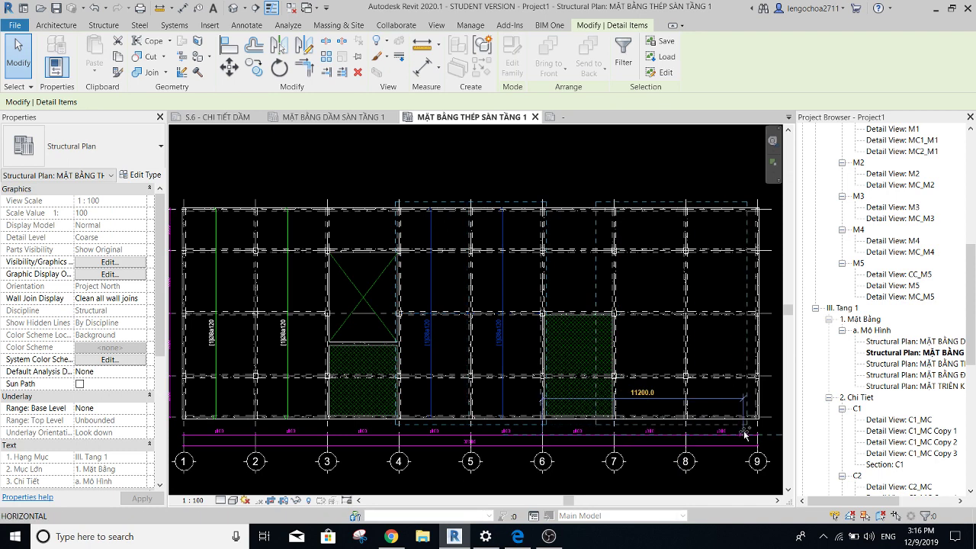
pyautogui.click(748, 442)
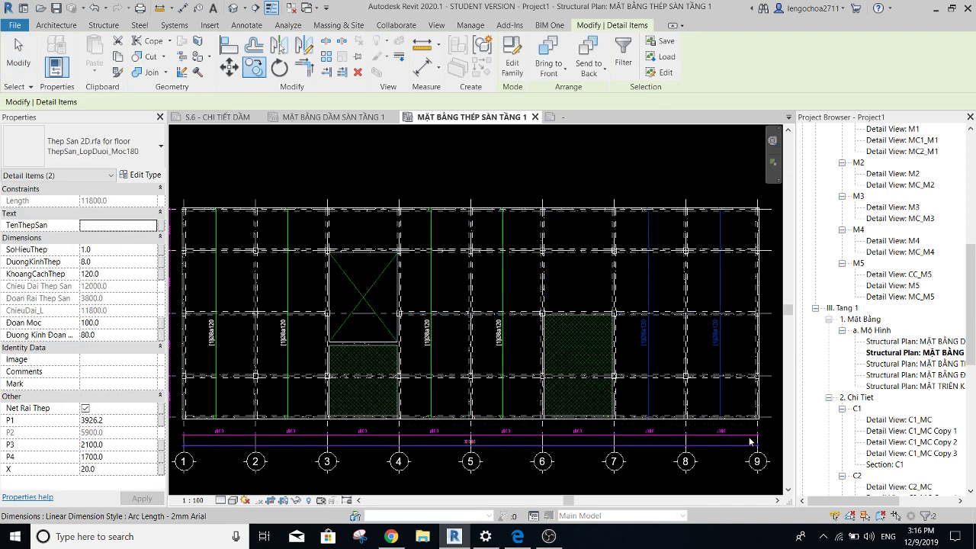
pyautogui.scroll(3, 708, 341)
pyautogui.scroll(-4, 479, 351)
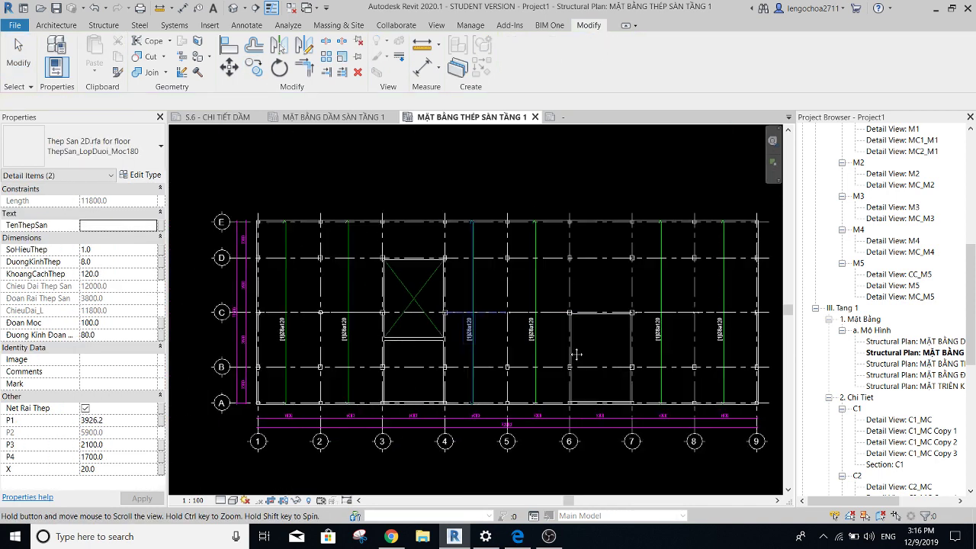
pyautogui.press('Escape')
pyautogui.scroll(2, 382, 355)
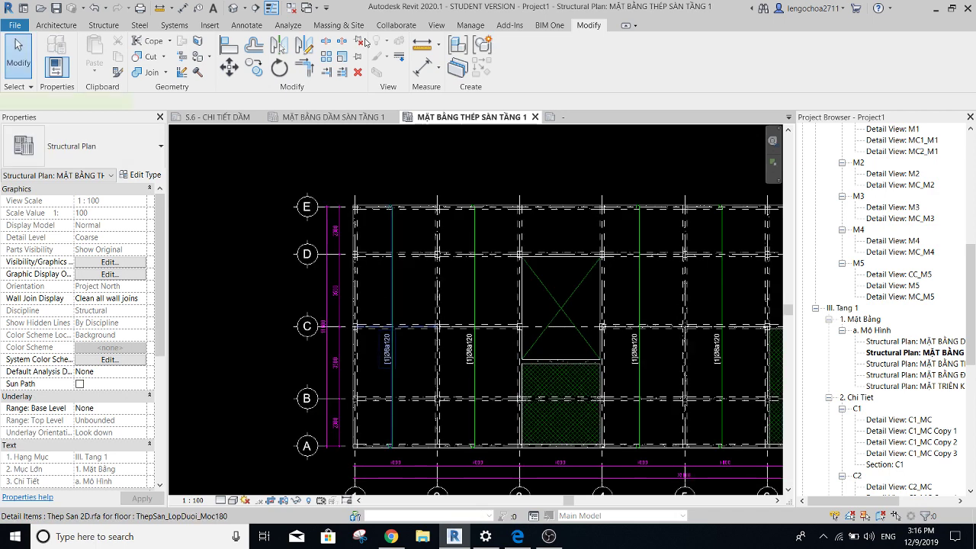
# Use Create Similar (CS) to draw a horizontal bar in the E–D bay from grid 1 to 9.
pyautogui.click(391, 343)
pyautogui.press('c')
pyautogui.press('s')
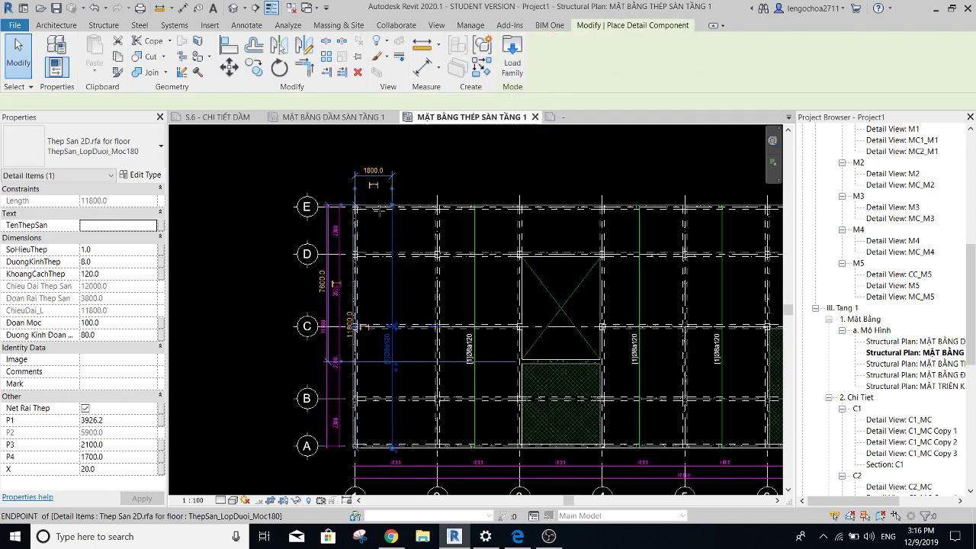
pyautogui.scroll(2, 378, 211)
pyautogui.scroll(3, 319, 265)
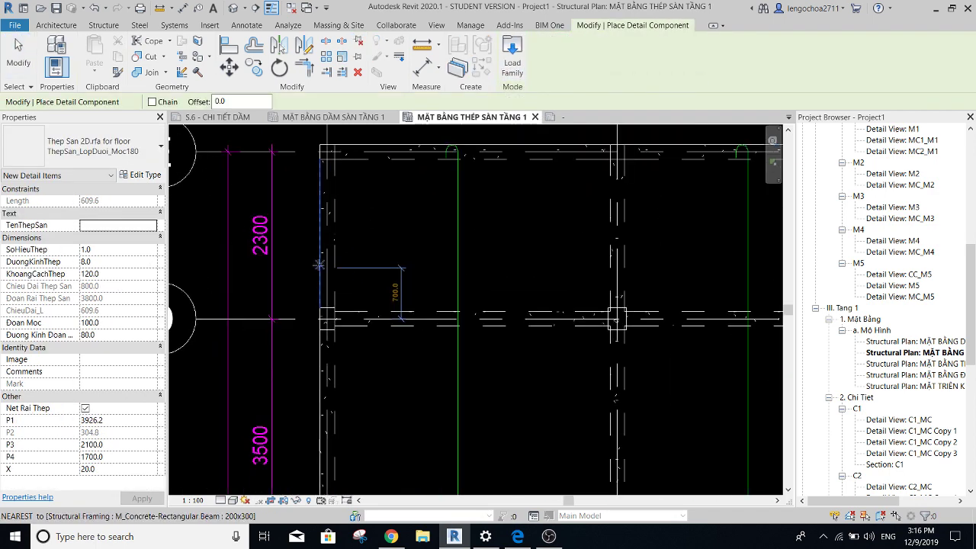
pyautogui.scroll(-2, 320, 252)
pyautogui.scroll(-2, 382, 210)
pyautogui.scroll(-2, 458, 236)
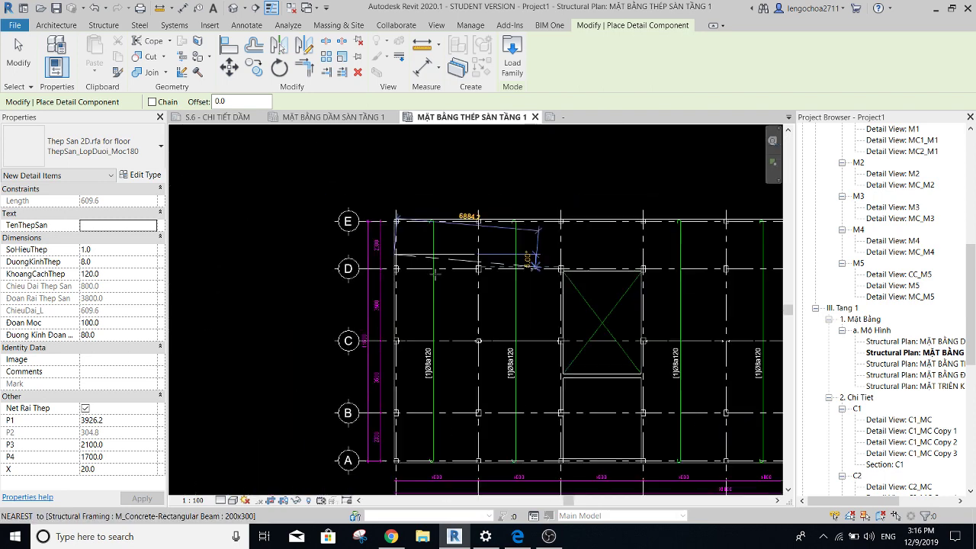
pyautogui.scroll(-2, 333, 283)
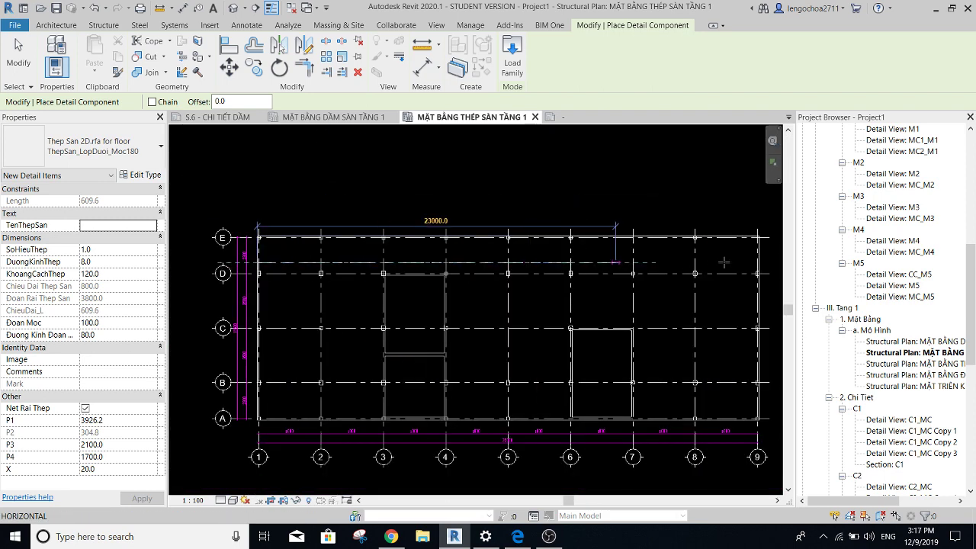
pyautogui.scroll(1, 755, 261)
pyautogui.scroll(1, 767, 262)
pyautogui.scroll(1, 772, 264)
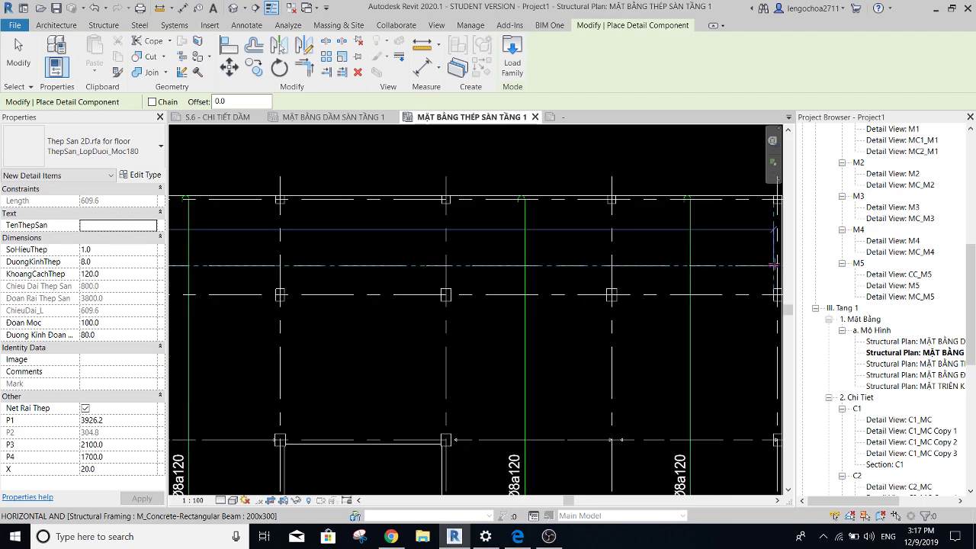
pyautogui.click(772, 264)
pyautogui.scroll(2, 633, 288)
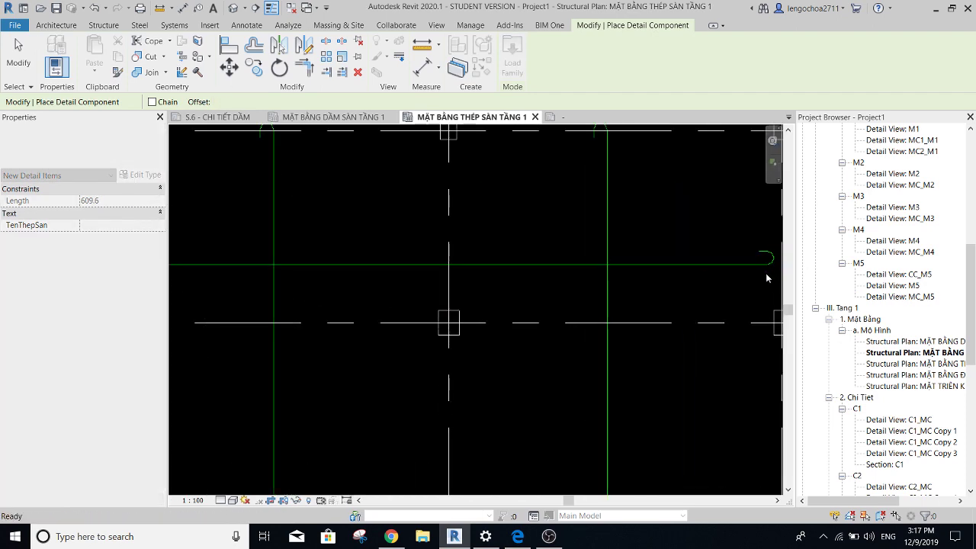
pyautogui.press('Escape')
# Select the new horizontal bar to check its placement.
pyautogui.scroll(-2, 584, 278)
pyautogui.scroll(1, 659, 273)
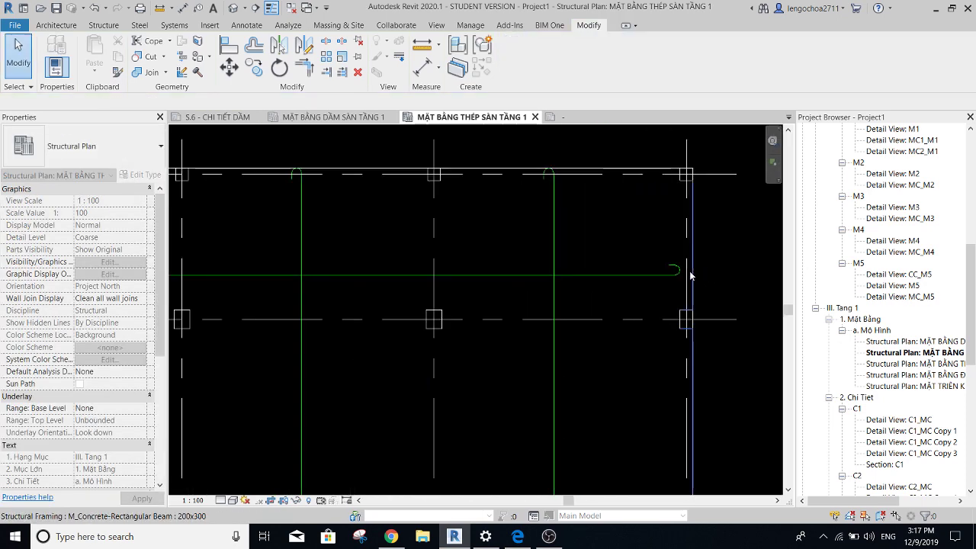
pyautogui.click(667, 276)
pyautogui.scroll(2, 684, 276)
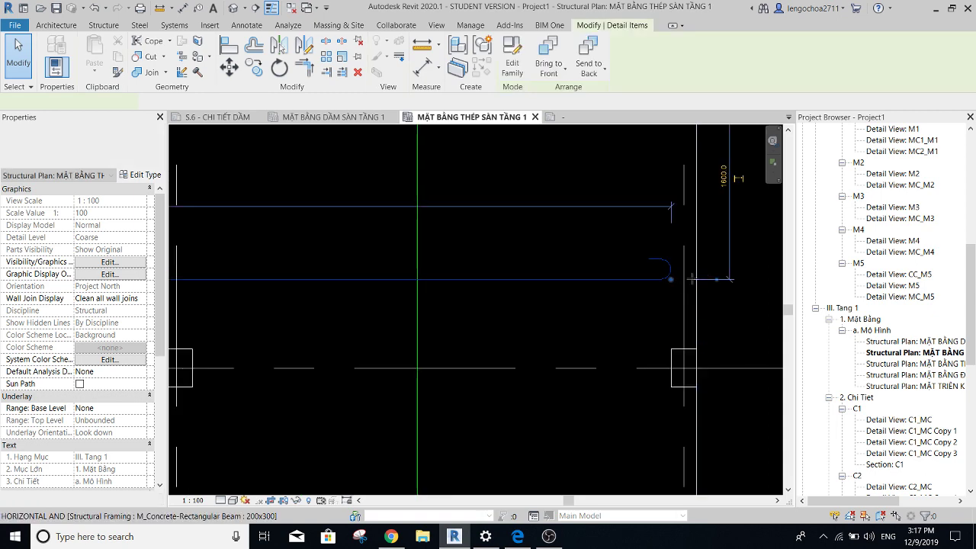
pyautogui.press('Escape')
# Slide the horizontal bar's [1]Ø8a120 label rightward toward the 3–4 bay.
pyautogui.scroll(-3, 648, 285)
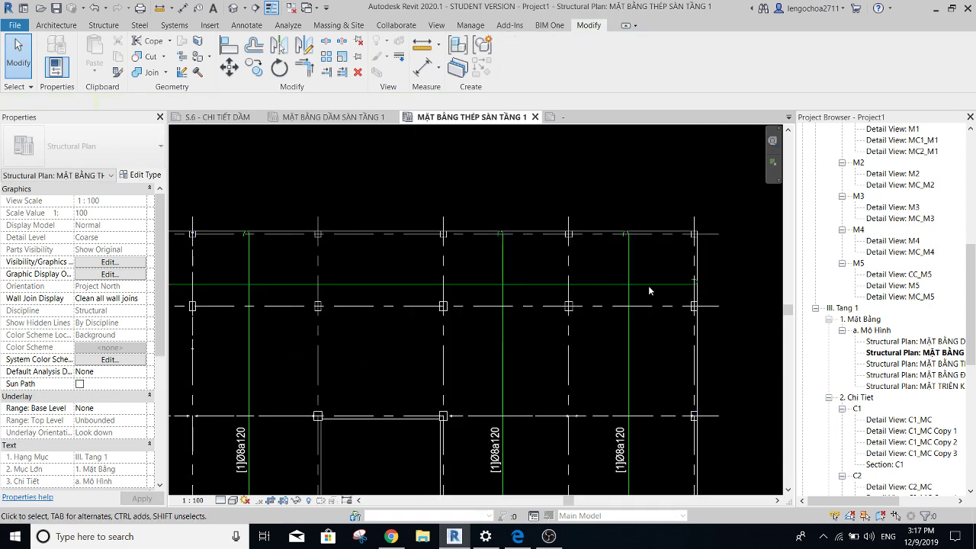
pyautogui.scroll(-1, 457, 298)
pyautogui.scroll(3, 308, 305)
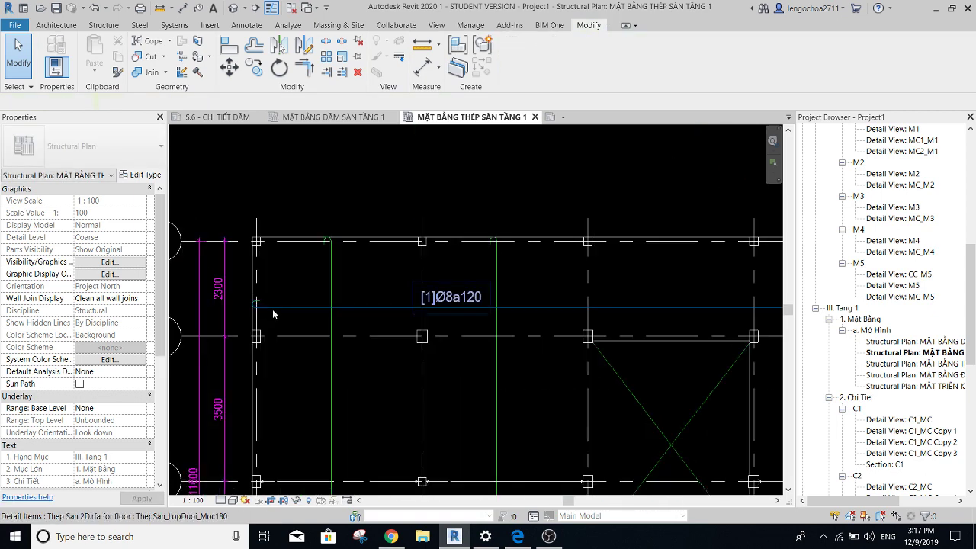
pyautogui.click(259, 309)
pyautogui.scroll(-1, 356, 255)
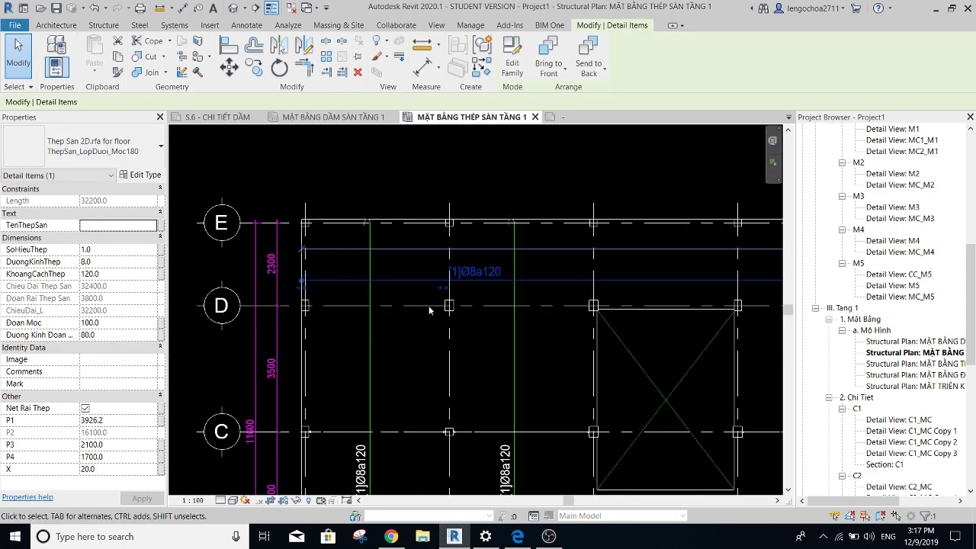
pyautogui.moveTo(447, 295); pyautogui.dragTo(640, 284)
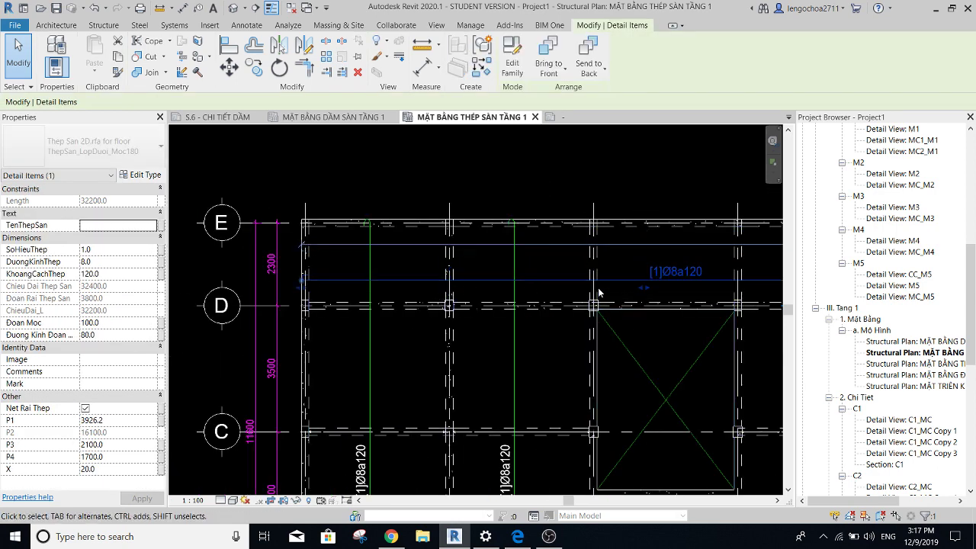
# Shorten the horizontal bar's distribution range.
pyautogui.scroll(-2, 625, 289)
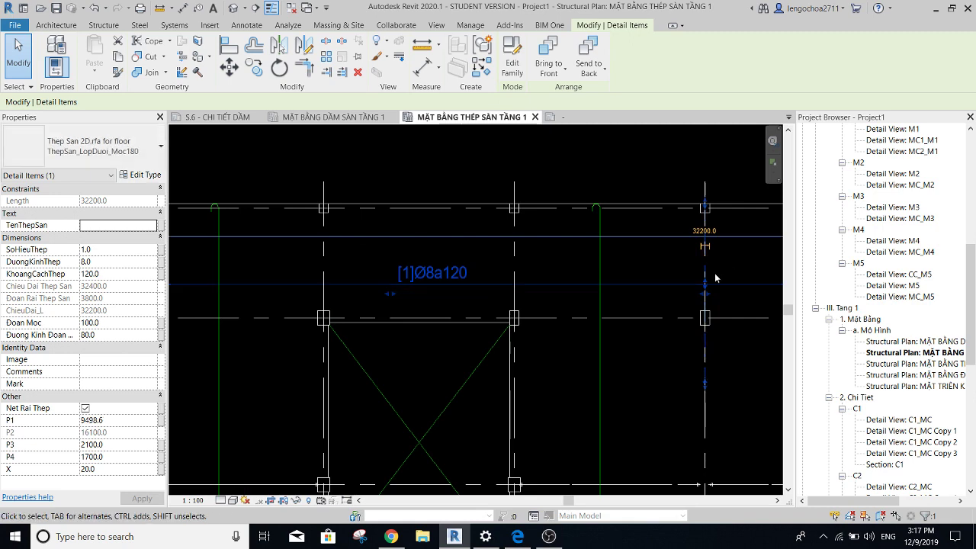
pyautogui.scroll(2, 706, 211)
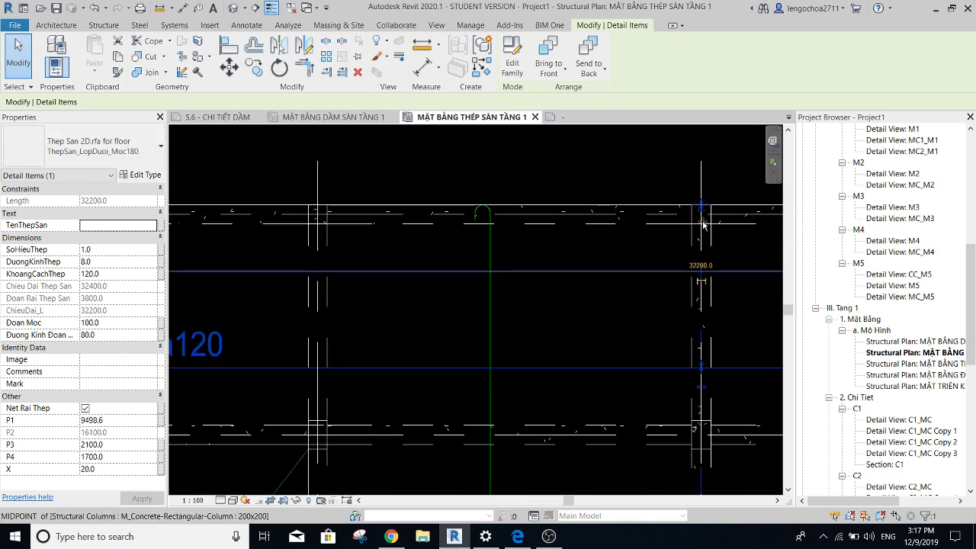
pyautogui.scroll(-3, 687, 224)
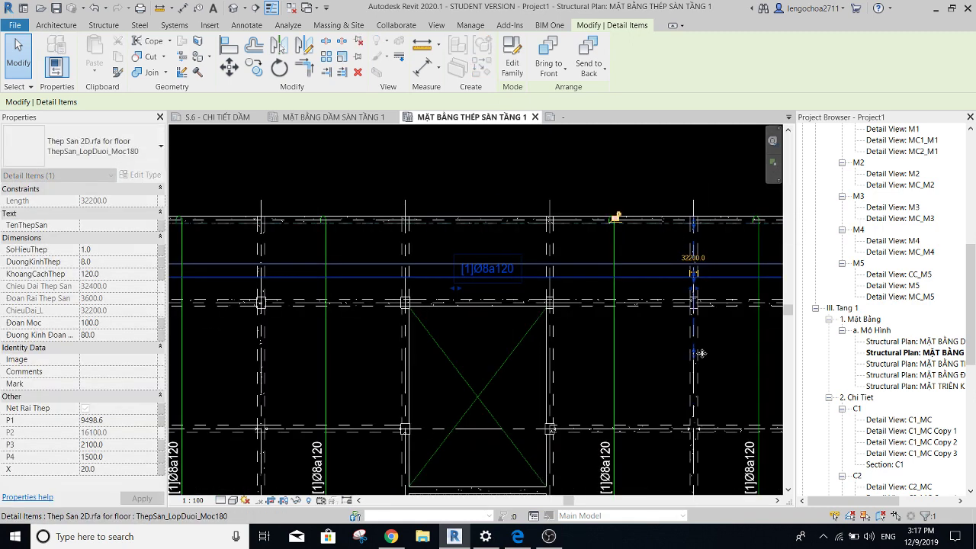
pyautogui.moveTo(700, 353); pyautogui.dragTo(694, 305)
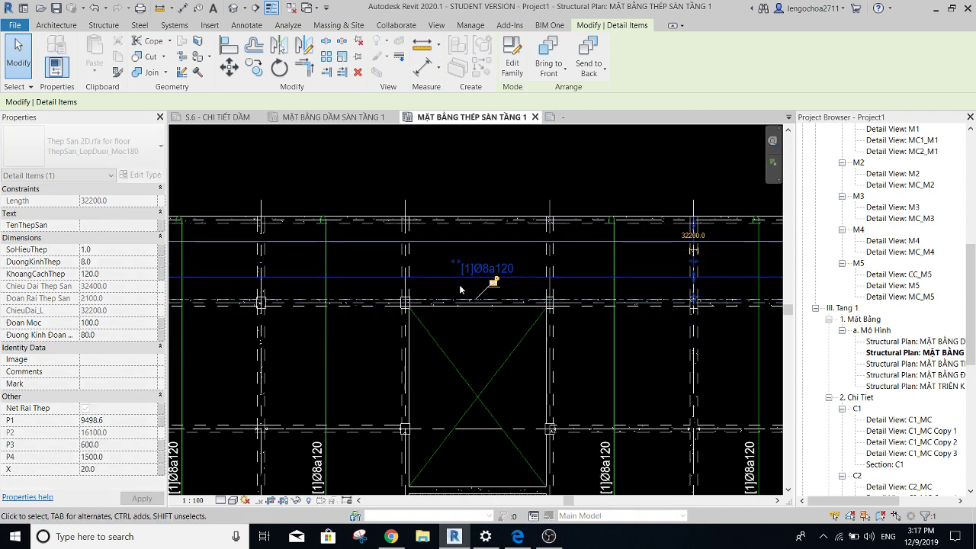
pyautogui.press('Escape')
# Select the vertical bar between grids 2 and 3.
pyautogui.scroll(-2, 351, 315)
pyautogui.scroll(-2, 351, 315)
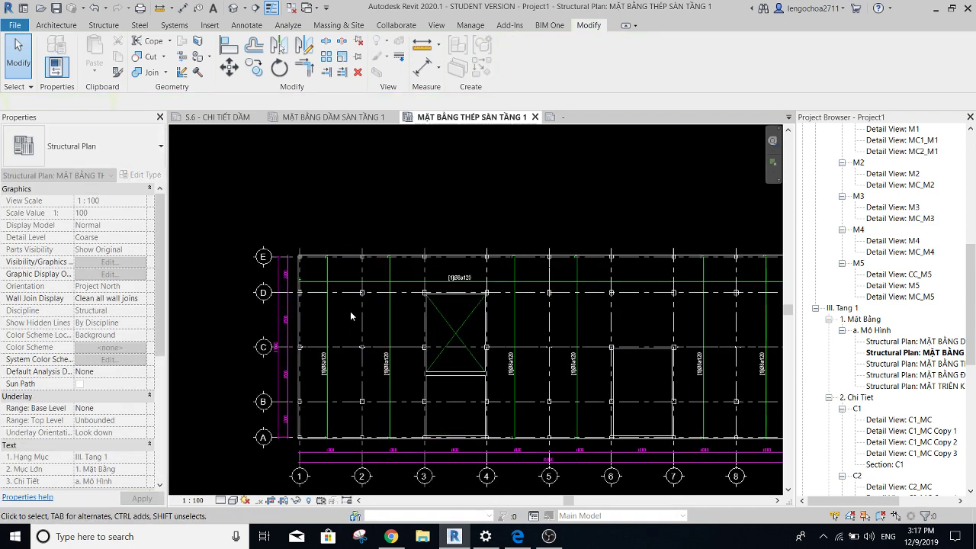
pyautogui.scroll(1, 396, 313)
pyautogui.scroll(1, 427, 308)
pyautogui.scroll(1, 413, 303)
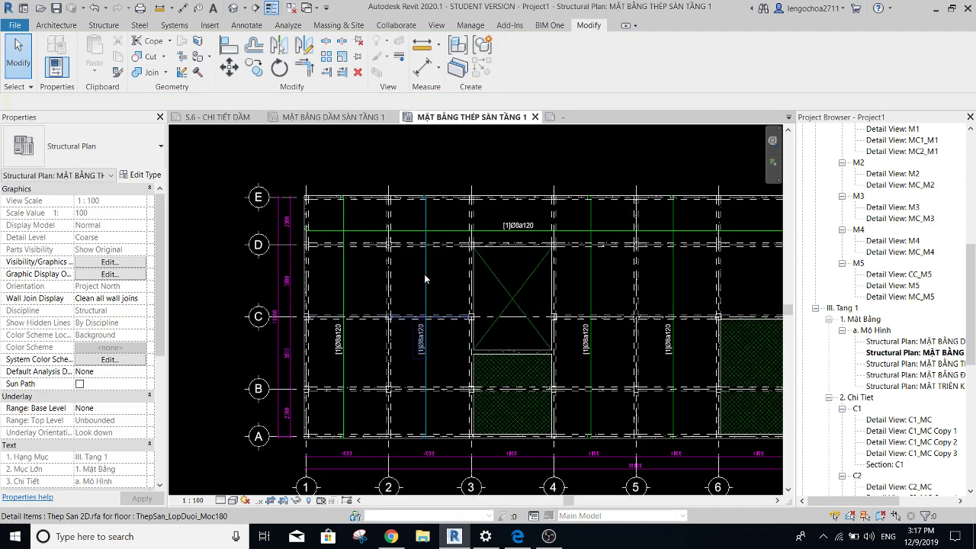
pyautogui.click(425, 276)
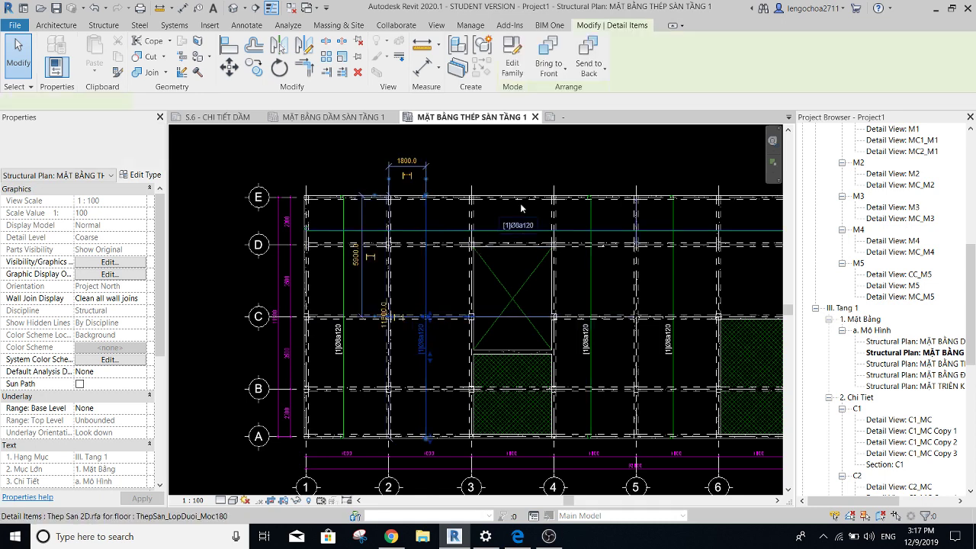
pyautogui.press('Escape')
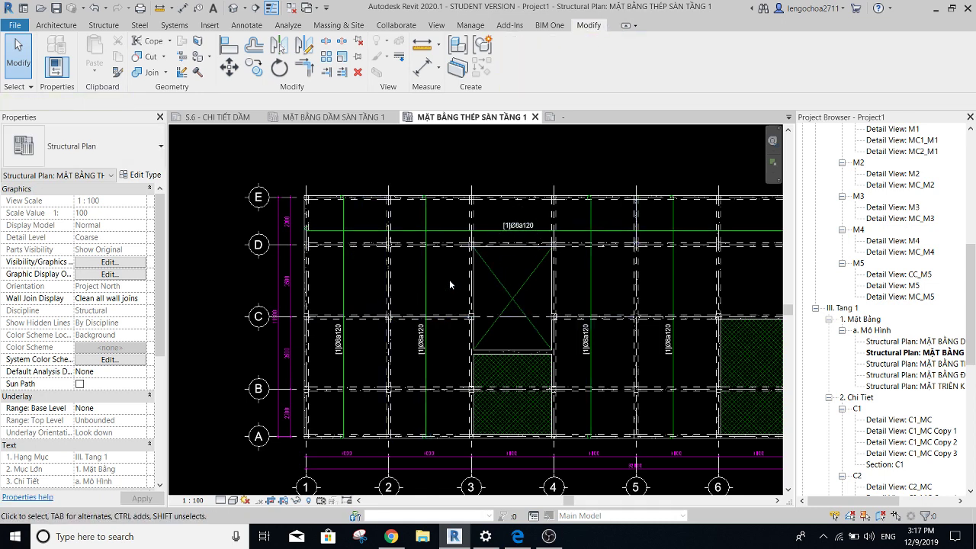
pyautogui.click(426, 282)
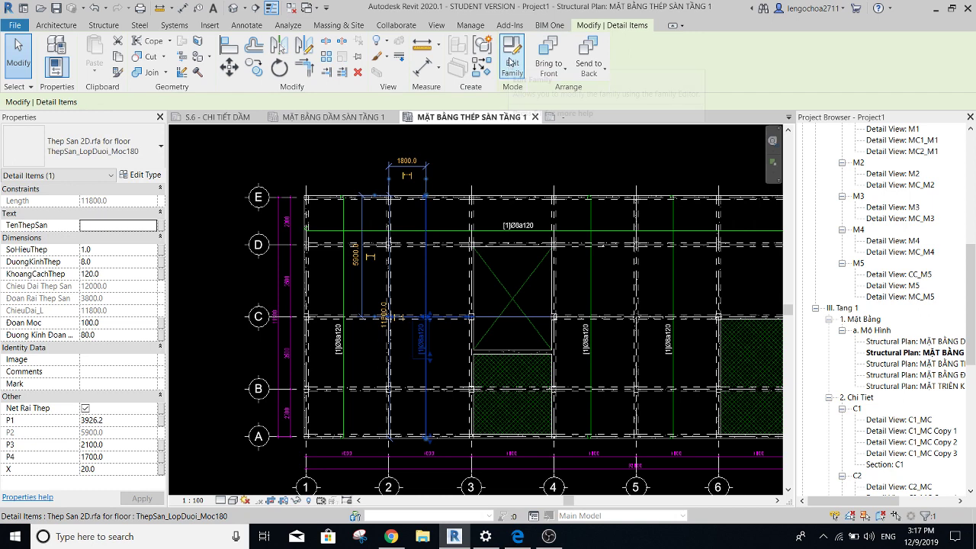
# Start a Create Similar bar and zoom to the hatched bay between grids 3 and 4.
pyautogui.click(482, 66)
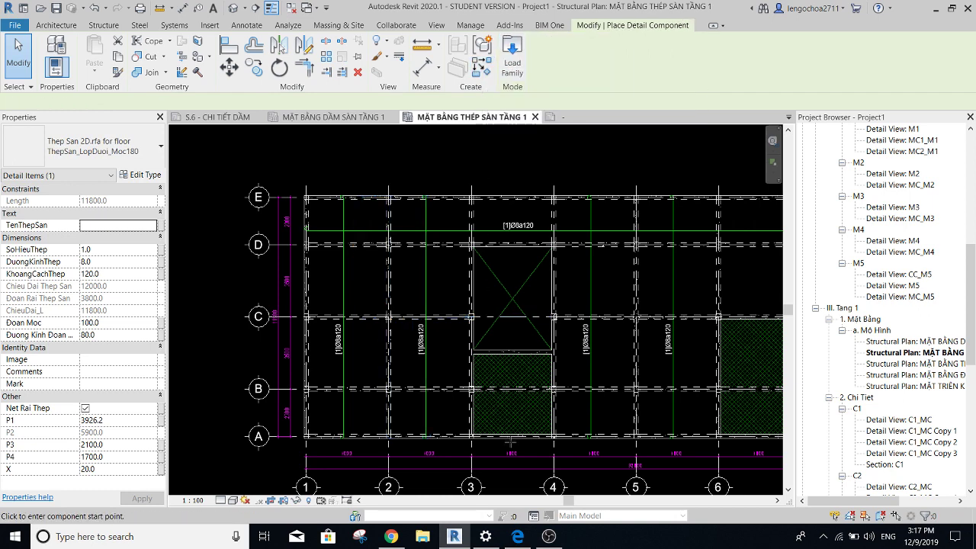
pyautogui.scroll(3, 509, 441)
pyautogui.moveTo(509, 441); pyautogui.dragTo(514, 395, button='middle')
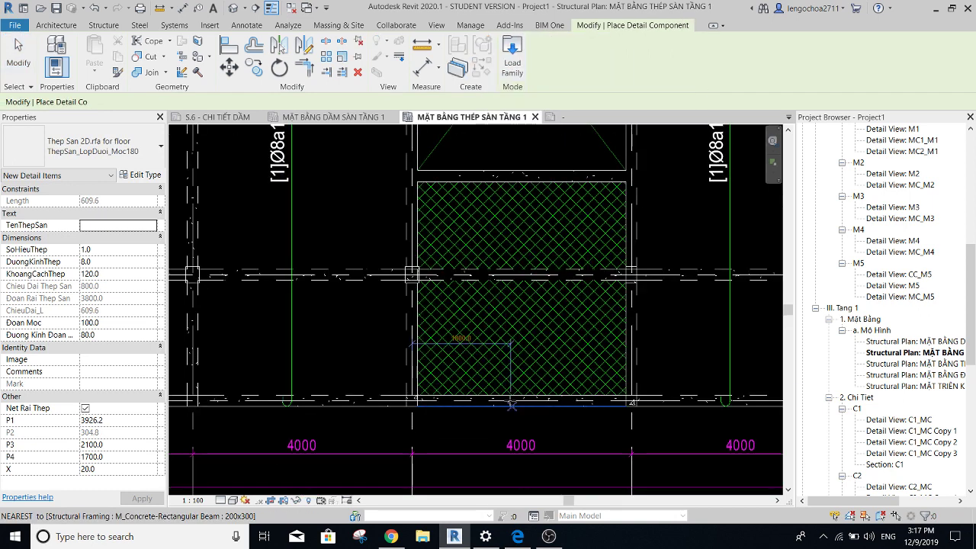
pyautogui.scroll(1, 529, 377)
pyautogui.scroll(-2, 512, 284)
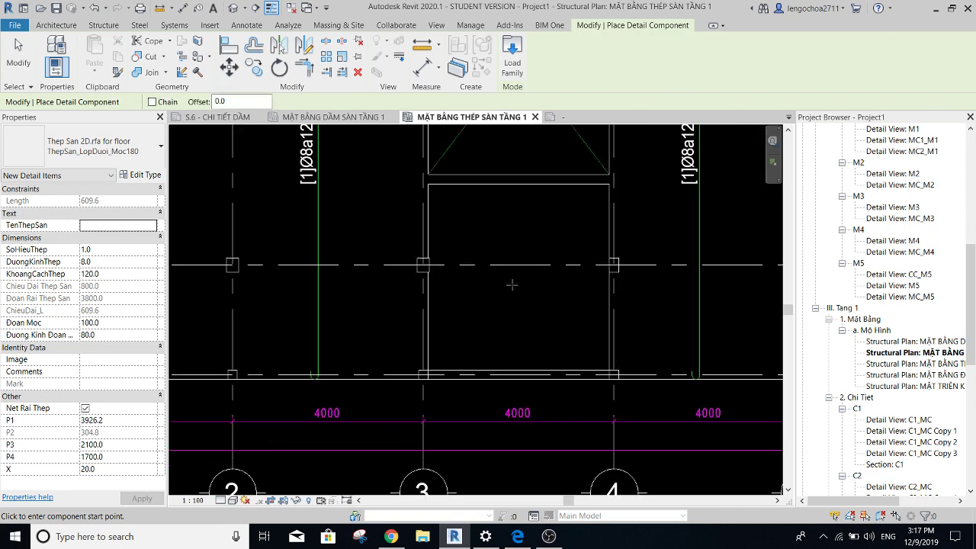
pyautogui.scroll(-2, 499, 309)
pyautogui.scroll(5, 496, 369)
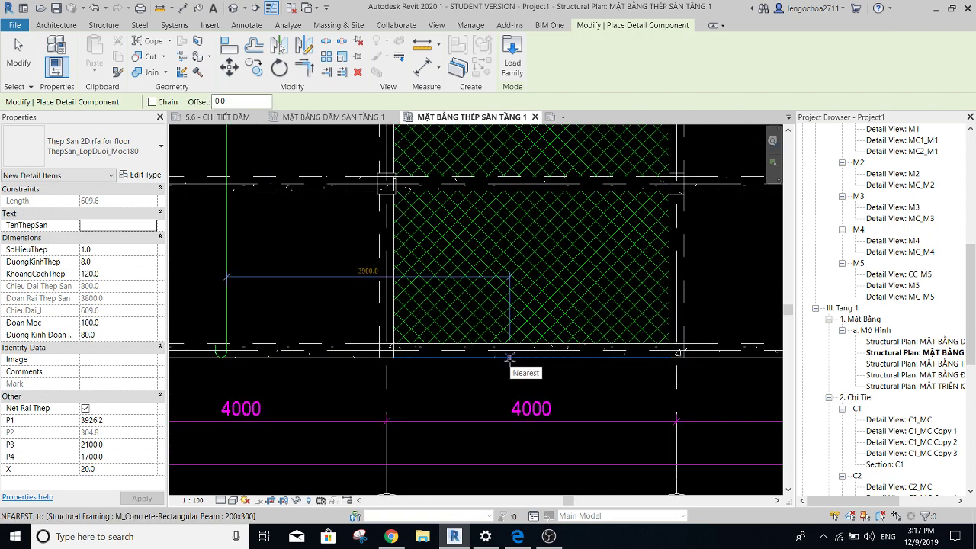
pyautogui.scroll(-3, 509, 347)
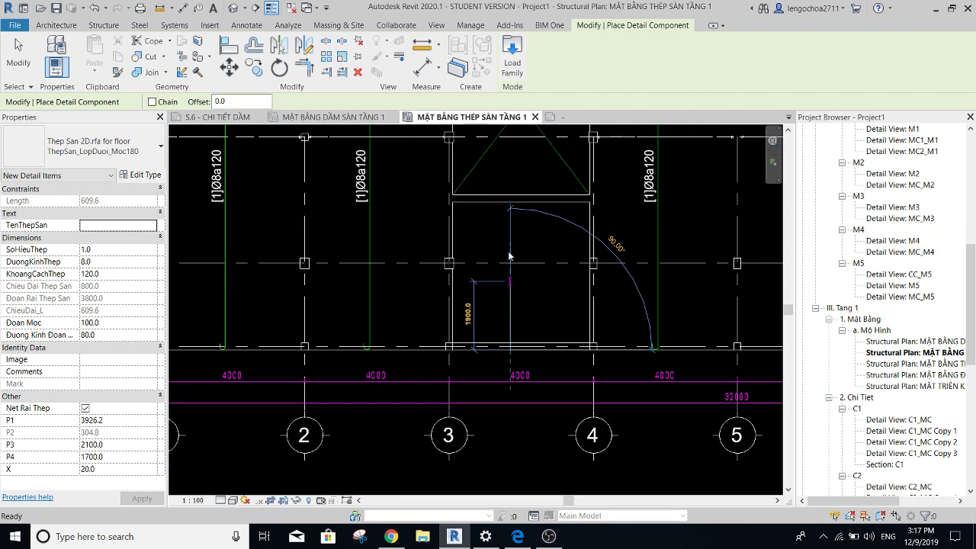
pyautogui.scroll(2, 507, 196)
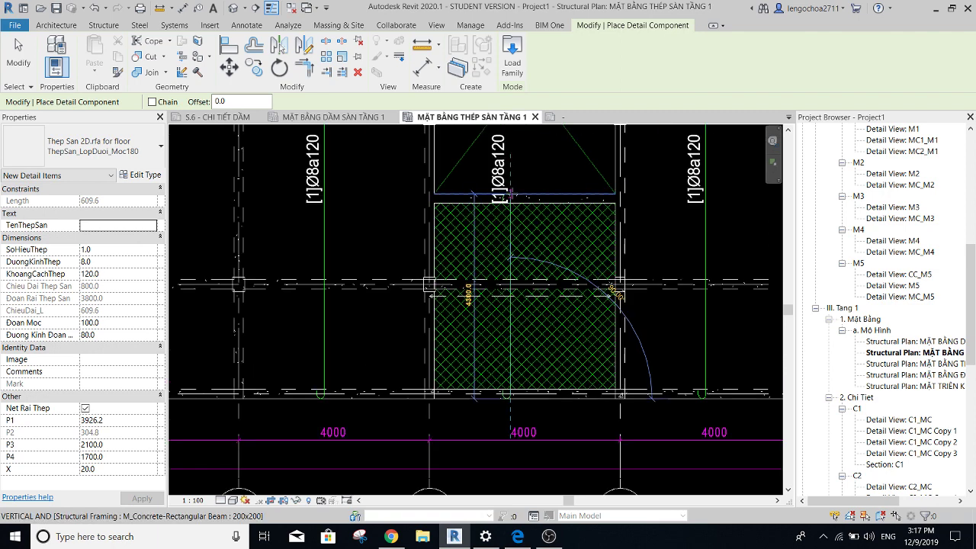
# Place the vertical bar in the hatched 3–4 bay and reposition its label there.
pyautogui.click(509, 196)
pyautogui.press('Escape')
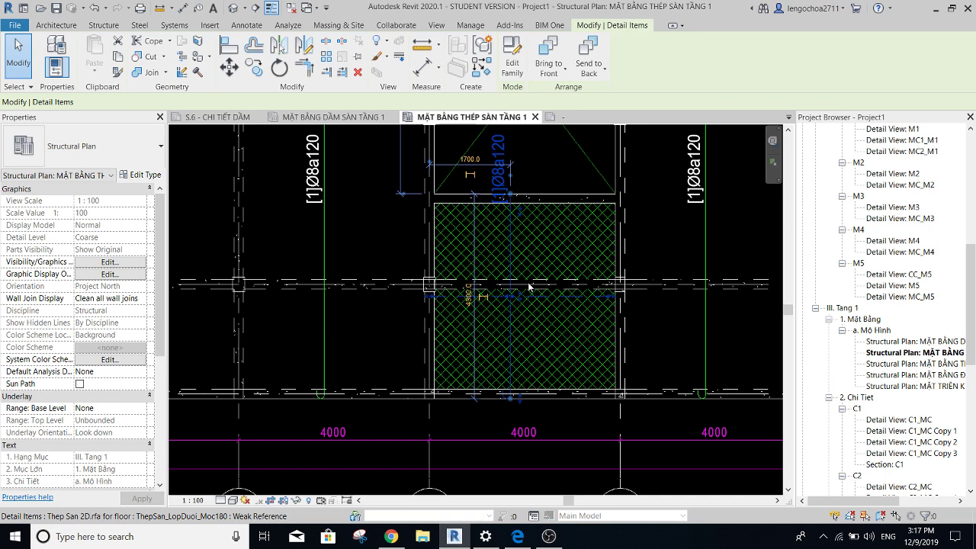
pyautogui.click(529, 287)
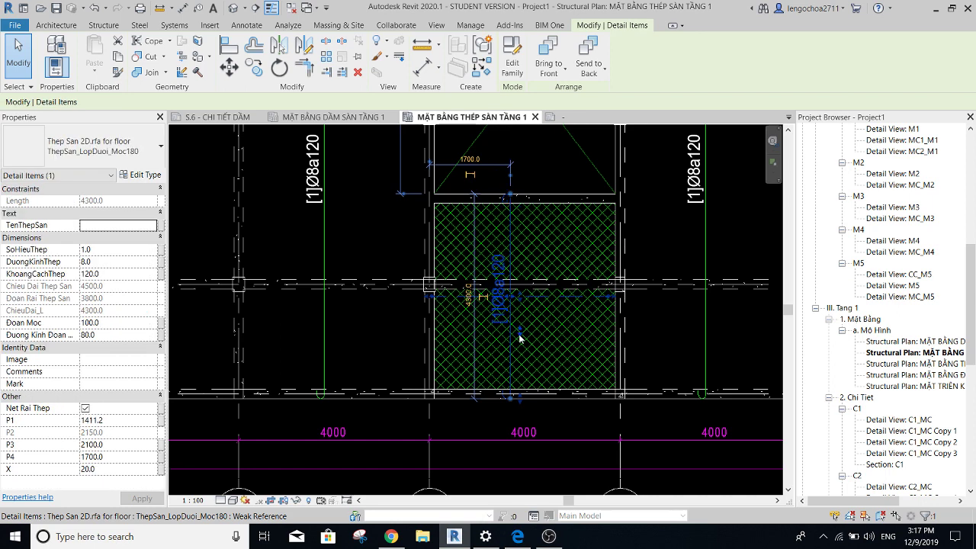
pyautogui.moveTo(519, 338); pyautogui.dragTo(526, 366)
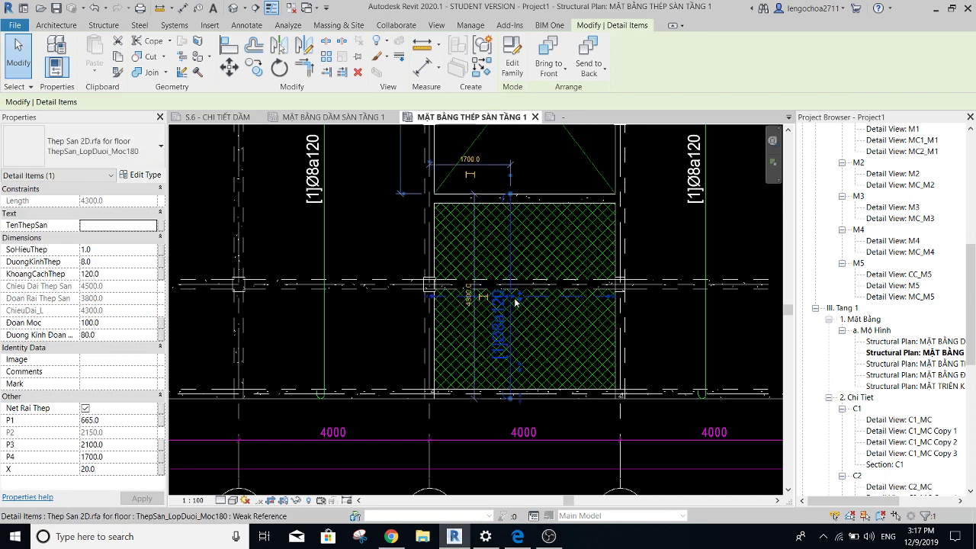
pyautogui.scroll(1, 515, 320)
pyautogui.press('Escape')
# Check the hatched rebar details beside the opening near grid 4.
pyautogui.click(521, 367)
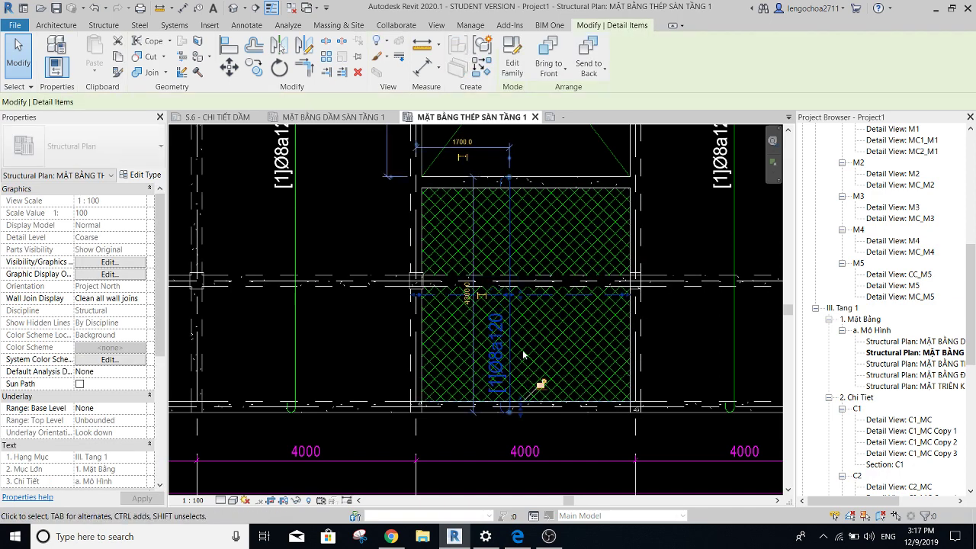
pyautogui.press('Escape')
pyautogui.click(503, 356)
pyautogui.scroll(2, 414, 298)
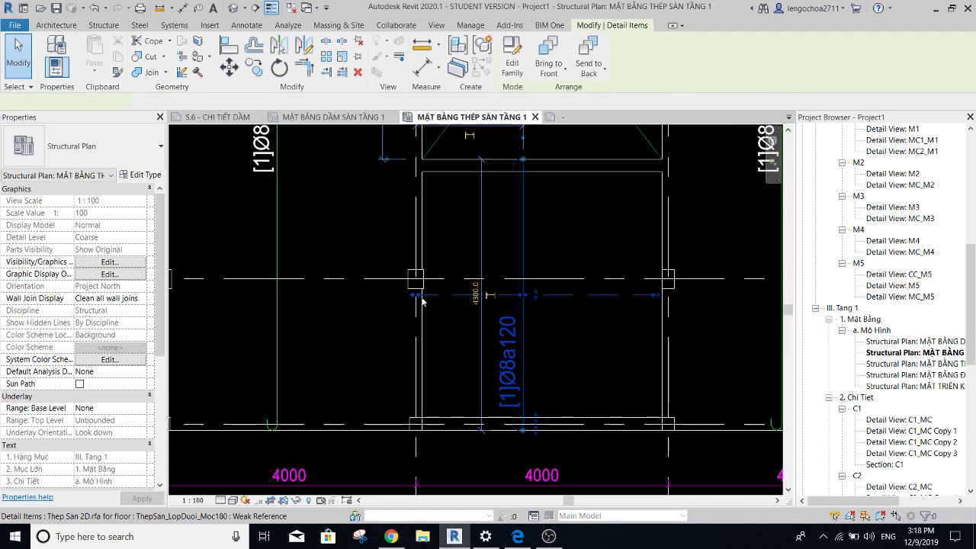
pyautogui.scroll(2, 415, 299)
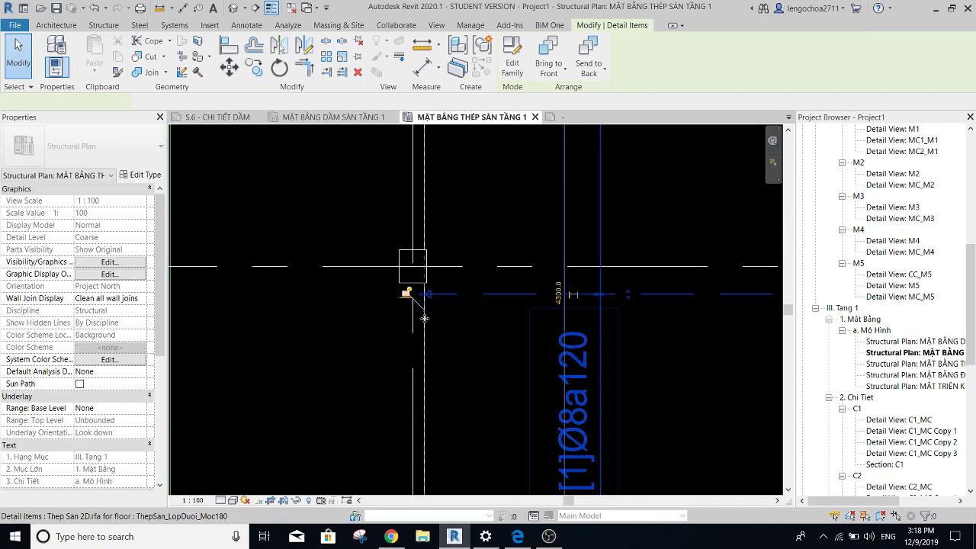
pyautogui.scroll(-2, 427, 301)
pyautogui.scroll(-2, 427, 302)
pyautogui.scroll(3, 572, 309)
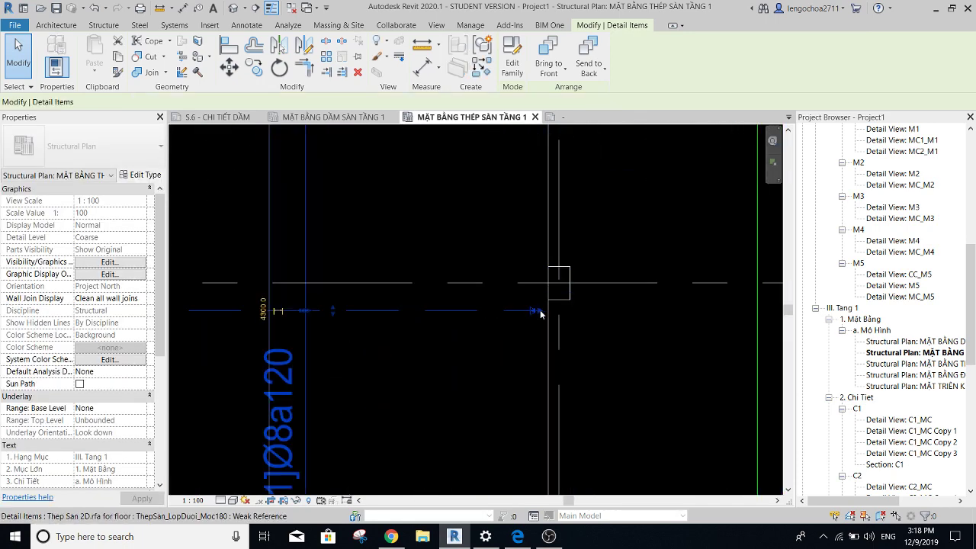
pyautogui.click(546, 315)
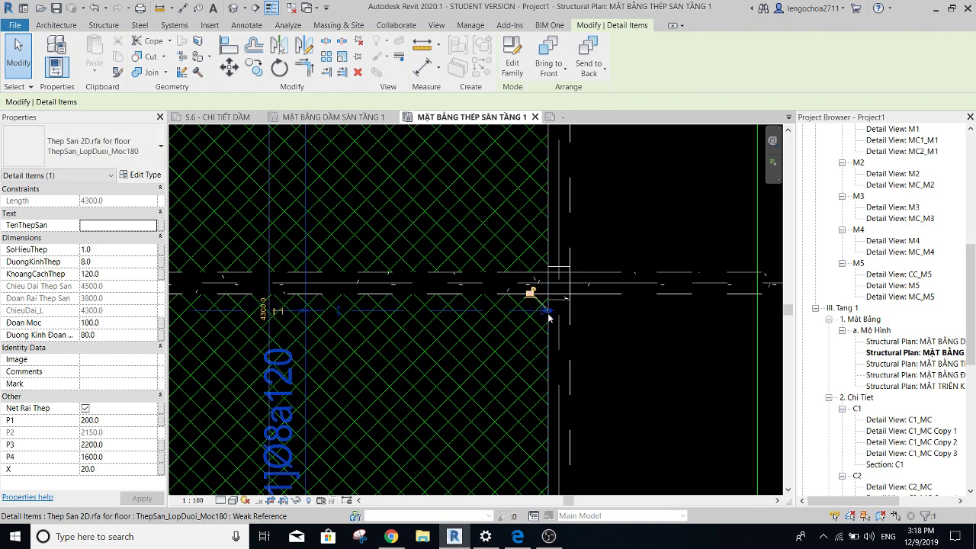
pyautogui.scroll(-3, 538, 305)
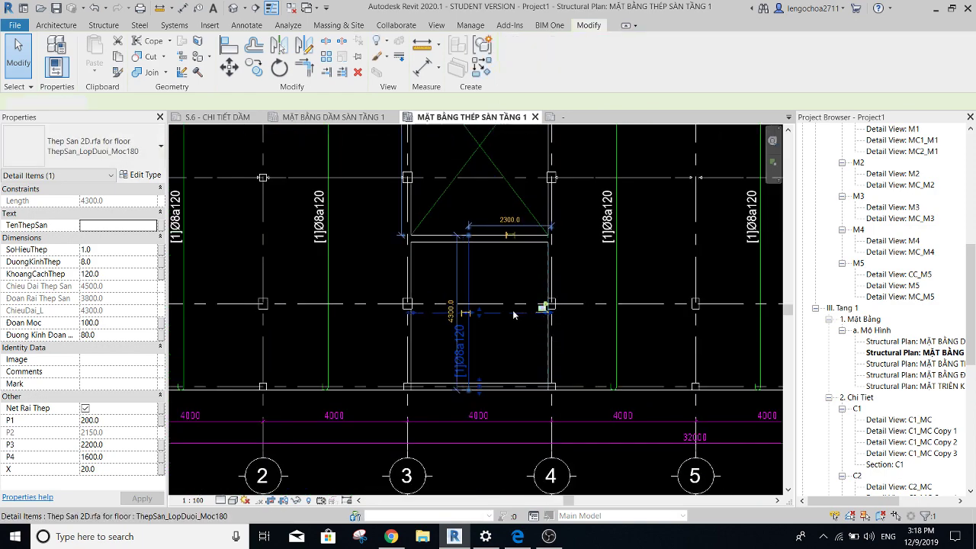
pyautogui.scroll(-3, 513, 314)
pyautogui.scroll(3, 494, 305)
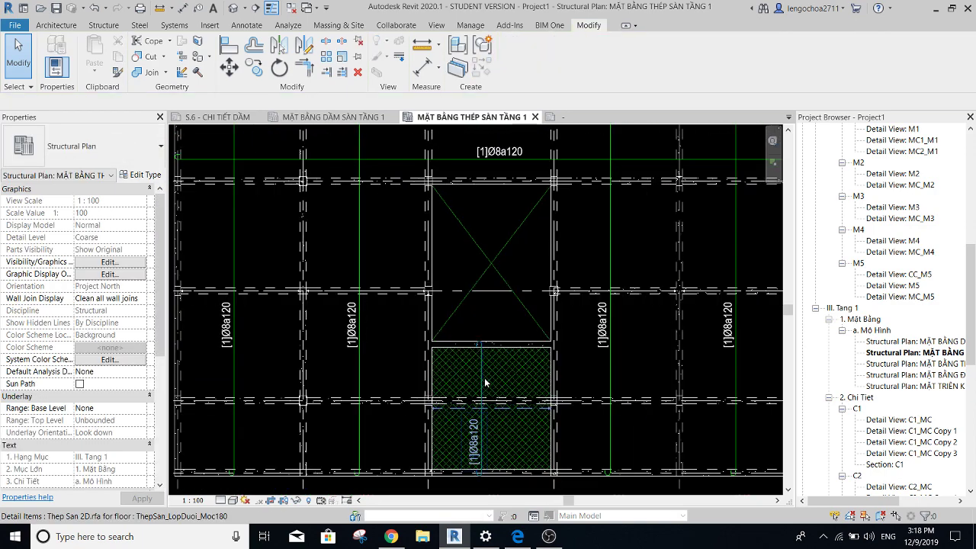
pyautogui.moveTo(493, 282); pyautogui.dragTo(510, 364, button='middle')
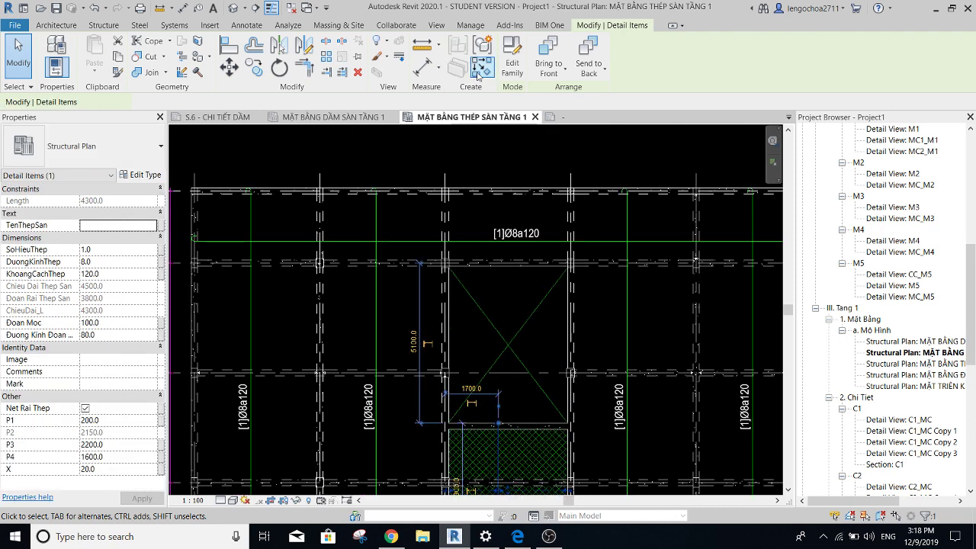
# Place a similar [1]Ø8a120 bar rotated vertical in the top bay between grids D and E.
pyautogui.click(479, 68)
pyautogui.scroll(5, 509, 205)
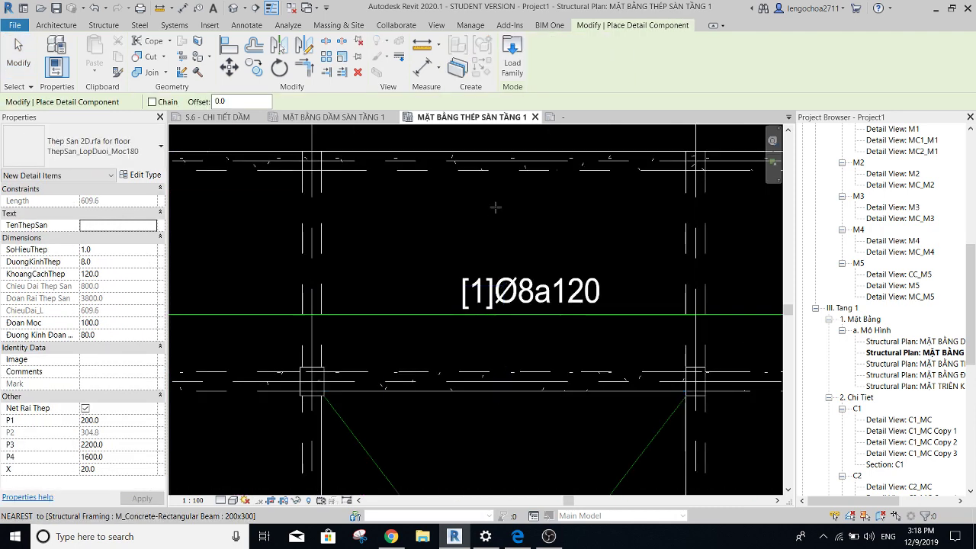
pyautogui.press('space')
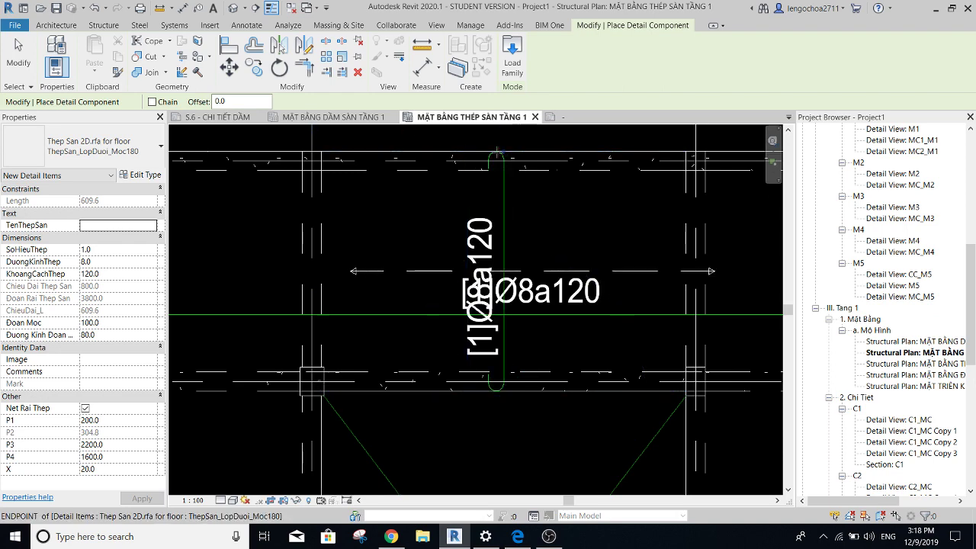
pyautogui.click(496, 152)
pyautogui.press('Escape')
pyautogui.click(551, 297)
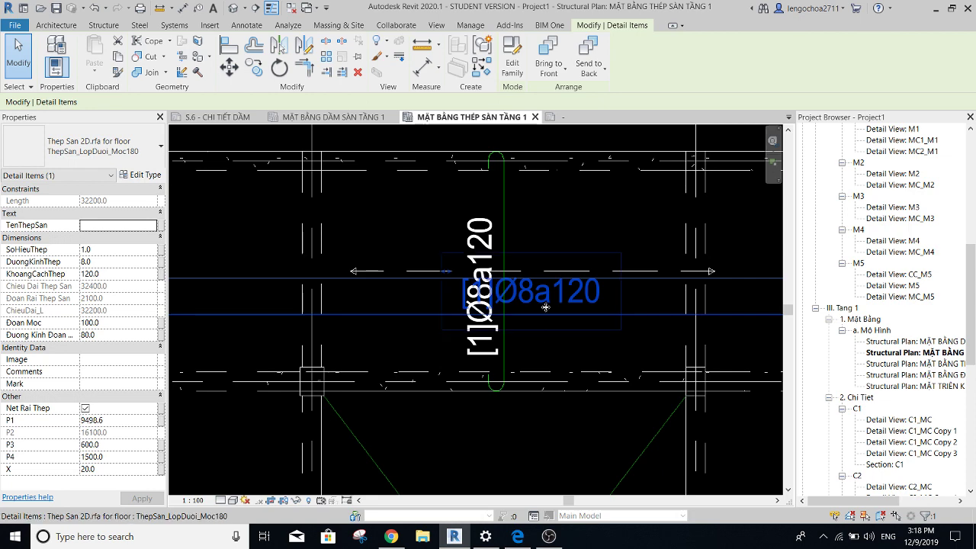
pyautogui.scroll(-1, 546, 334)
pyautogui.press('Escape')
# Shift the horizontal Ø8a120 rebar detail and its tag to the right.
pyautogui.click(572, 318)
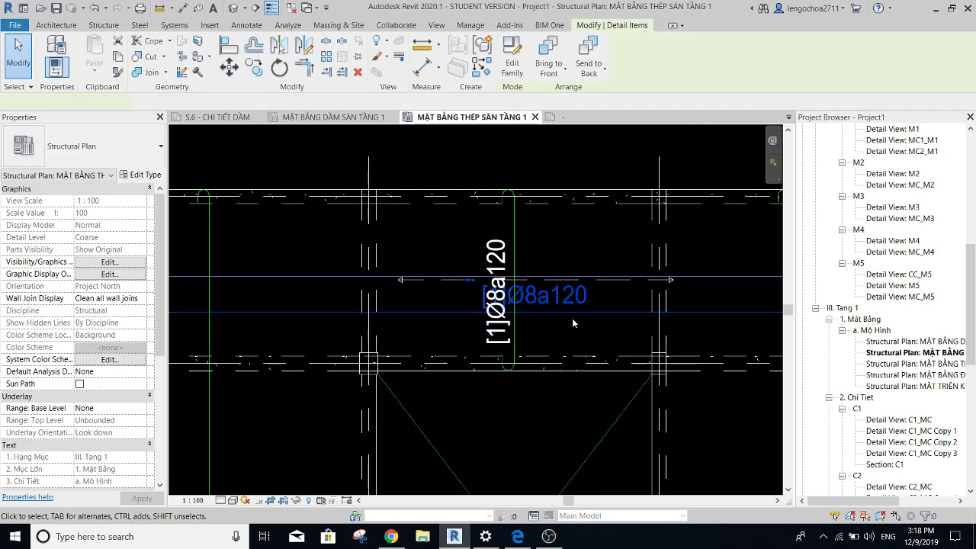
pyautogui.scroll(-2, 553, 320)
pyautogui.scroll(-2, 563, 328)
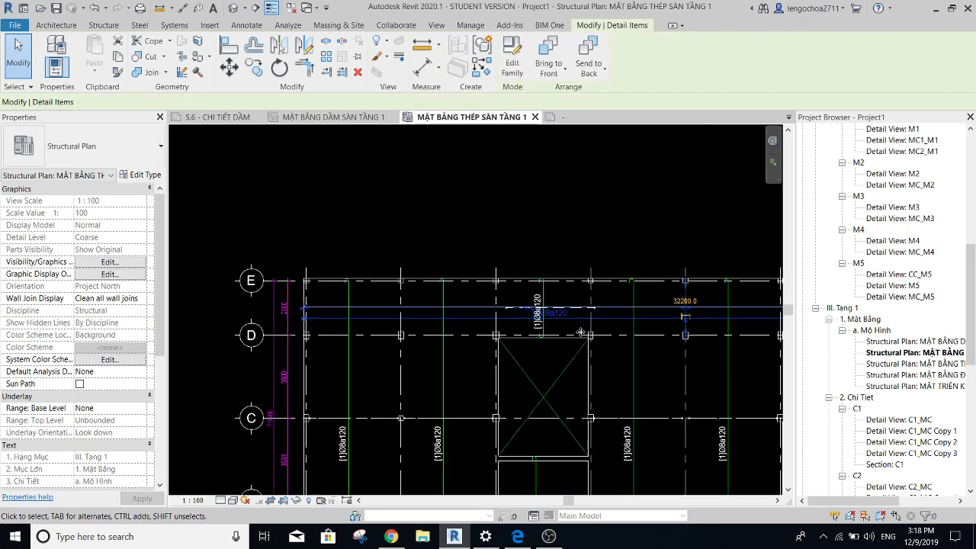
pyautogui.scroll(2, 664, 306)
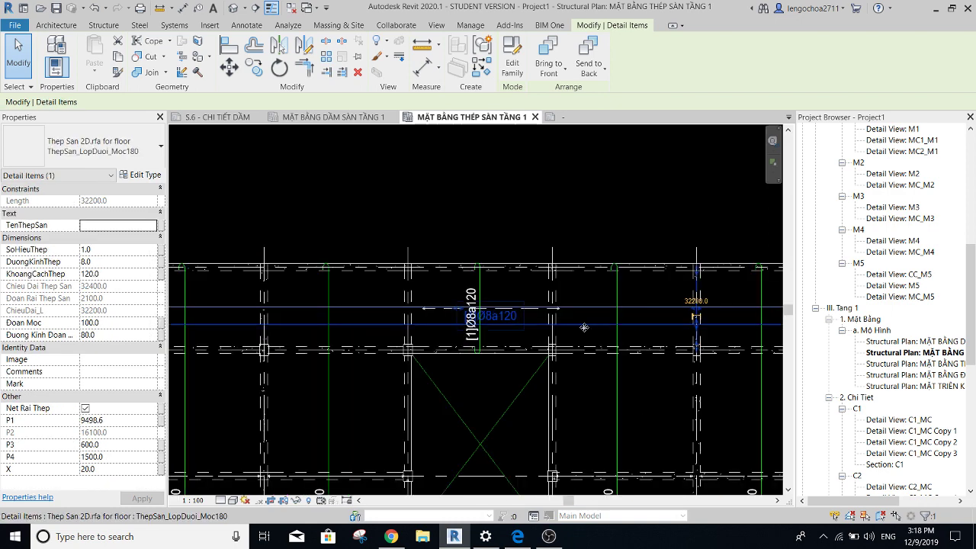
pyautogui.moveTo(463, 314); pyautogui.dragTo(510, 326)
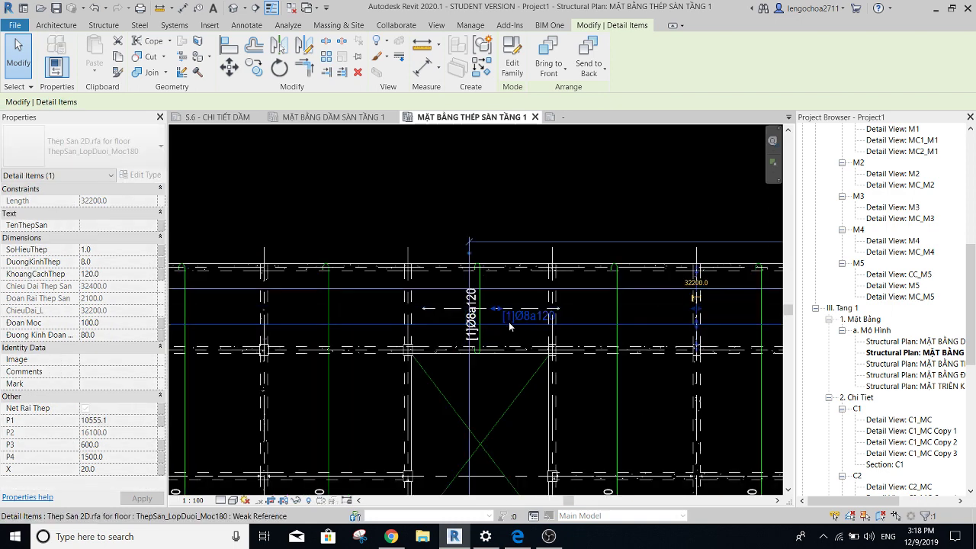
pyautogui.scroll(2, 492, 316)
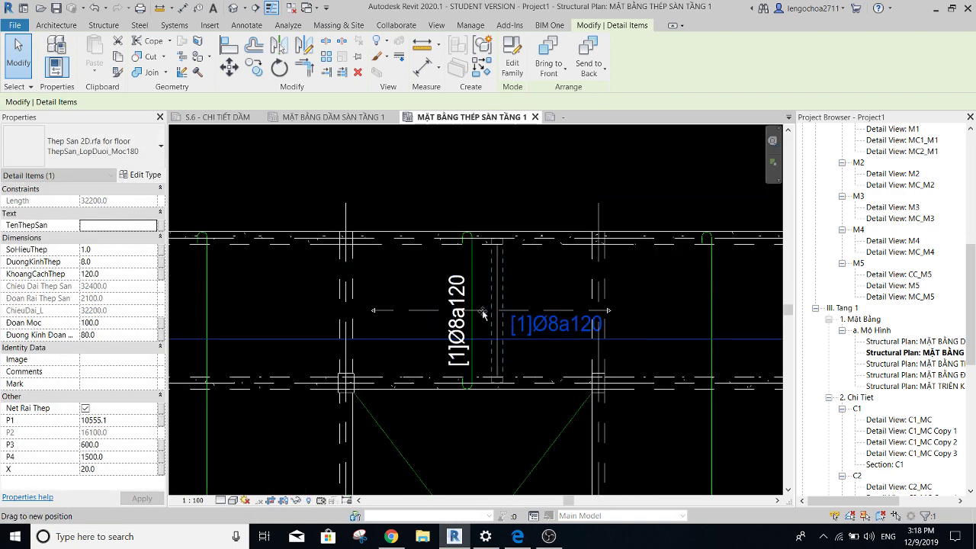
pyautogui.press('Escape')
# Move the vertical bar up and stretch its spread between the beam midpoints to 2000.
pyautogui.click(488, 309)
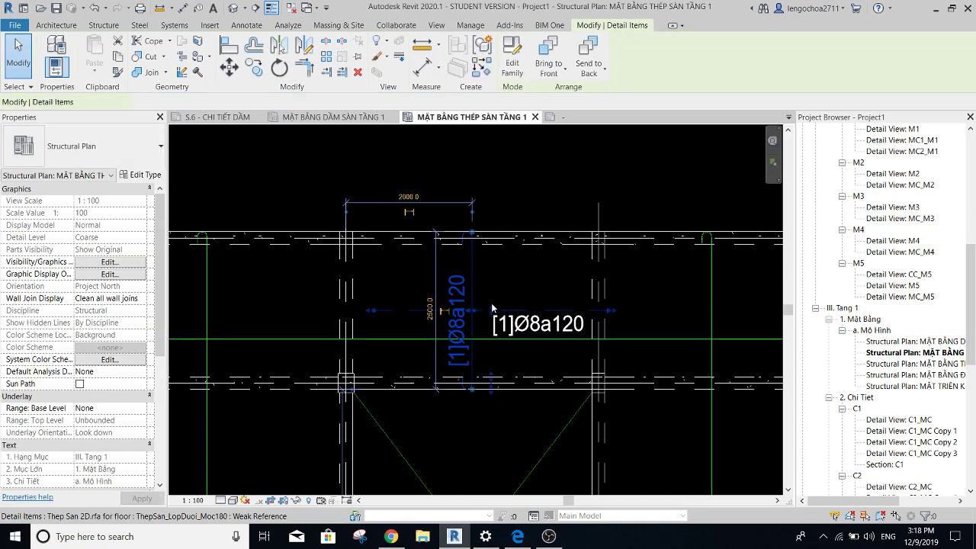
pyautogui.moveTo(492, 309)
pyautogui.mouseDown()
pyautogui.moveTo(492, 296)
pyautogui.moveTo(495, 319)
pyautogui.mouseUp()
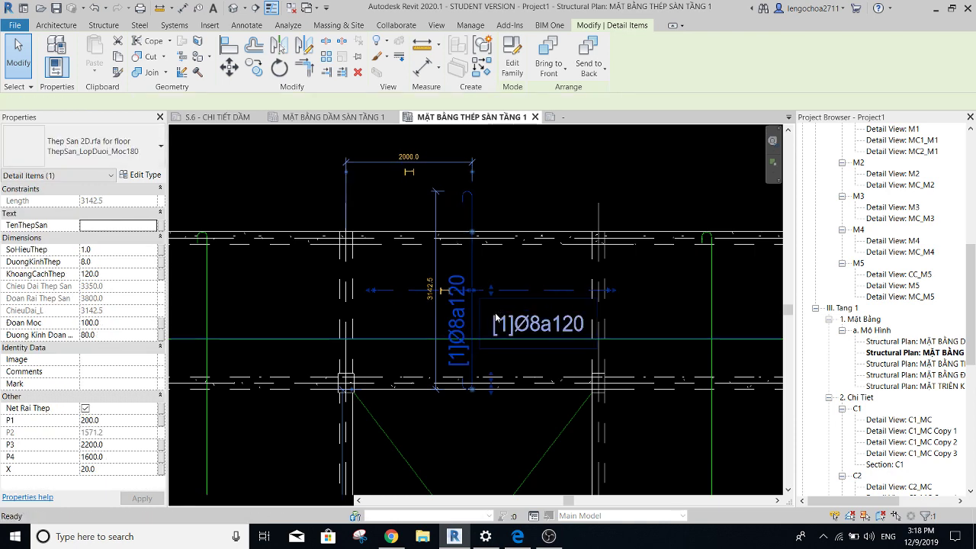
pyautogui.press('Escape')
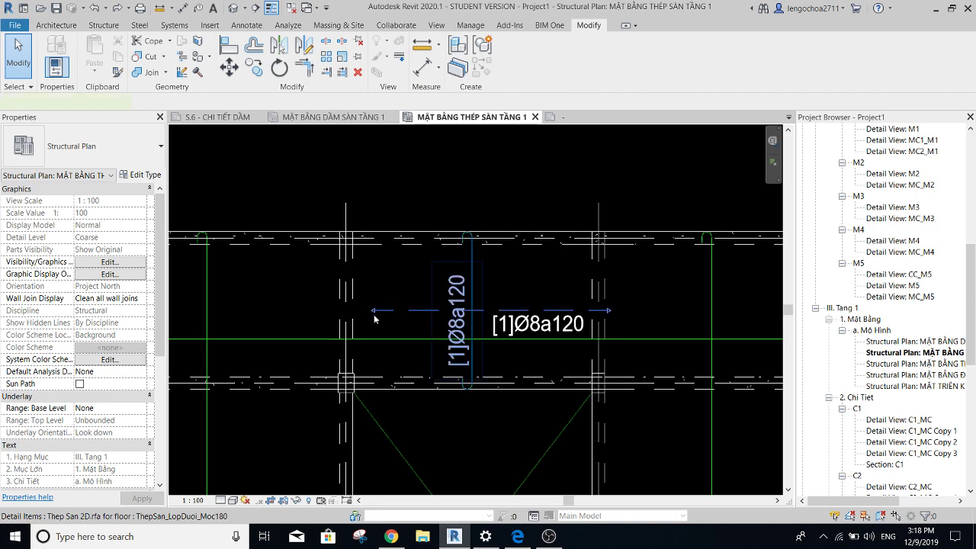
pyautogui.click(374, 318)
pyautogui.scroll(2, 374, 319)
pyautogui.moveTo(374, 316); pyautogui.dragTo(344, 312)
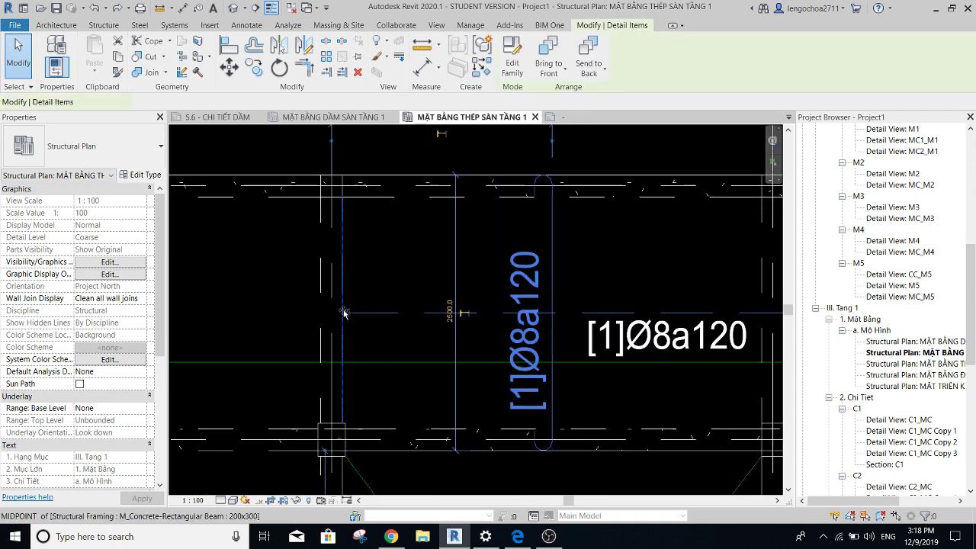
pyautogui.scroll(-2, 340, 307)
pyautogui.scroll(1, 544, 314)
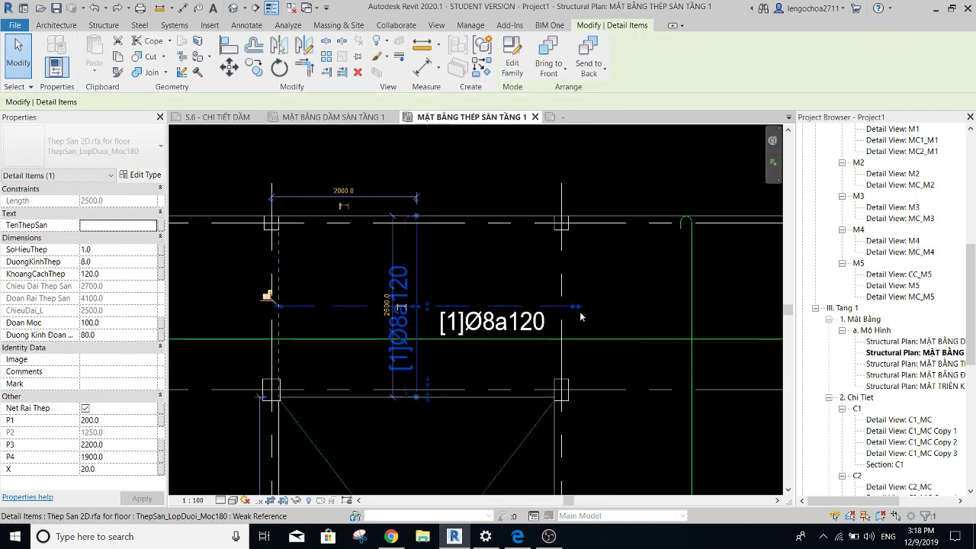
pyautogui.moveTo(576, 308); pyautogui.dragTo(552, 303)
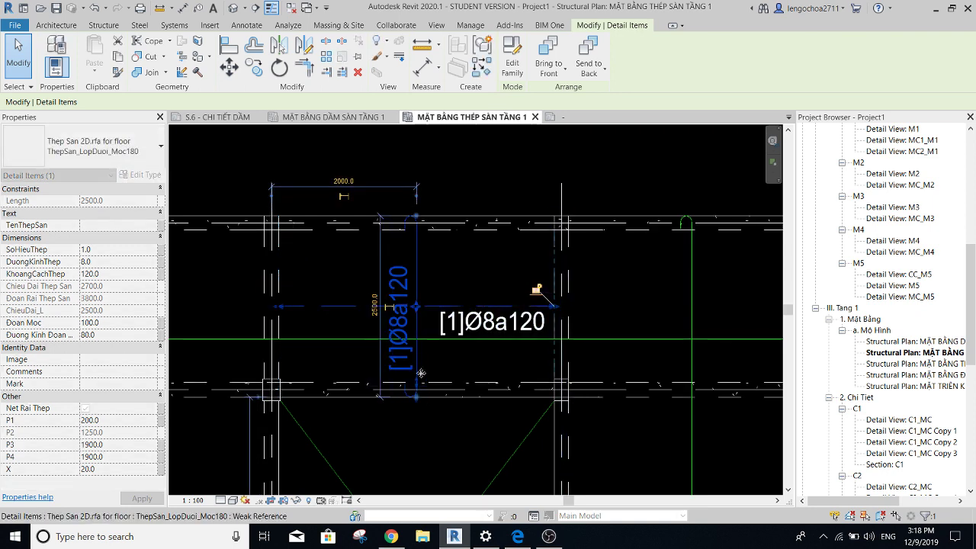
pyautogui.press('Escape')
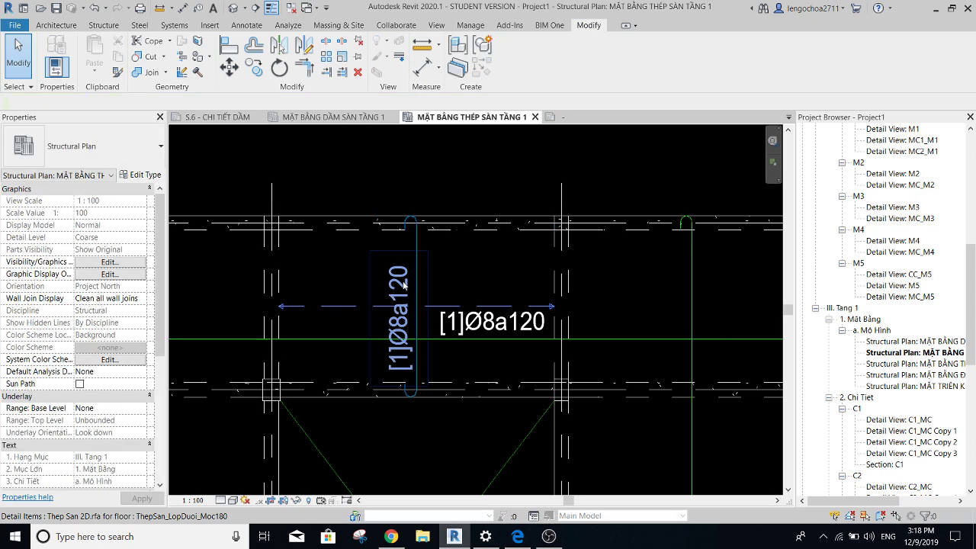
# Adjust the vertical bar's lower end to the beam line, making it 2500 long.
pyautogui.click(405, 292)
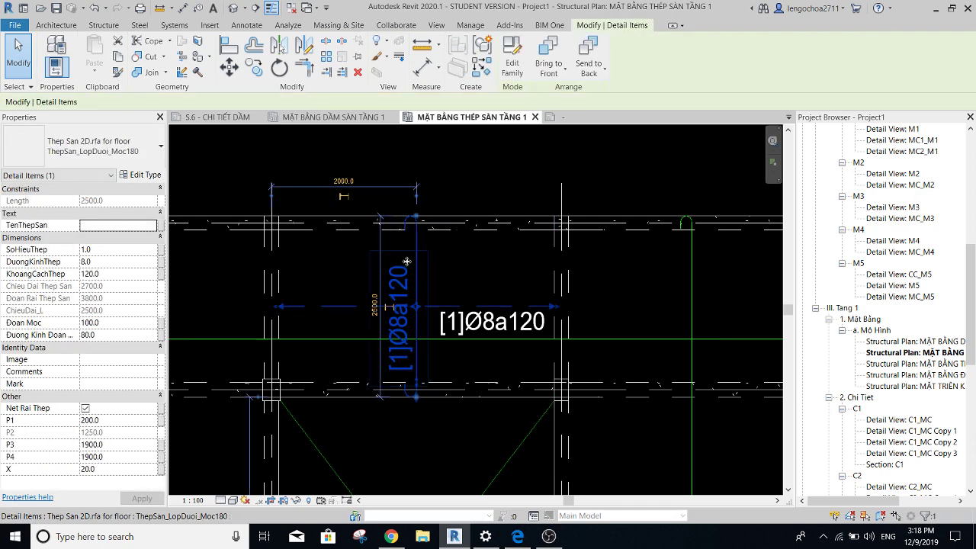
pyautogui.moveTo(368, 371); pyautogui.dragTo(388, 359, button='middle')
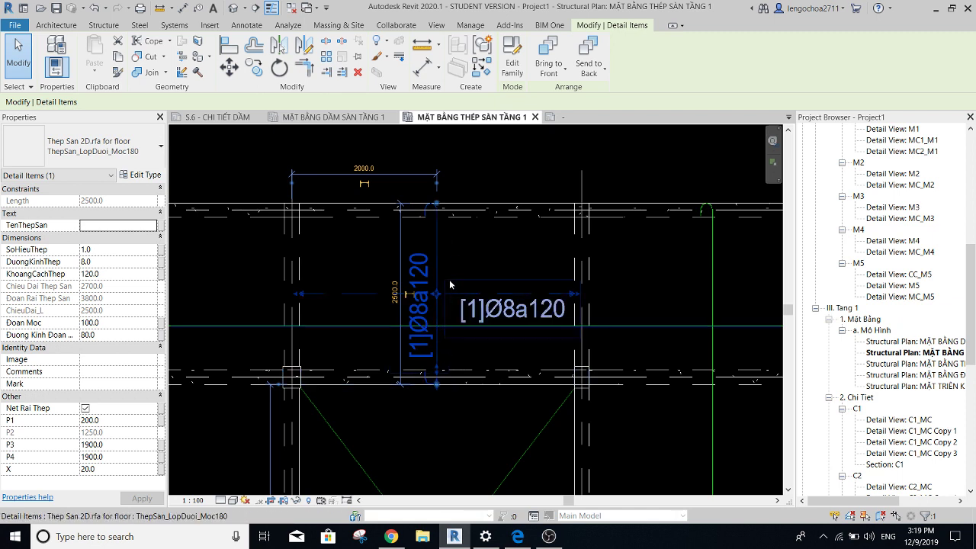
pyautogui.scroll(-1, 450, 357)
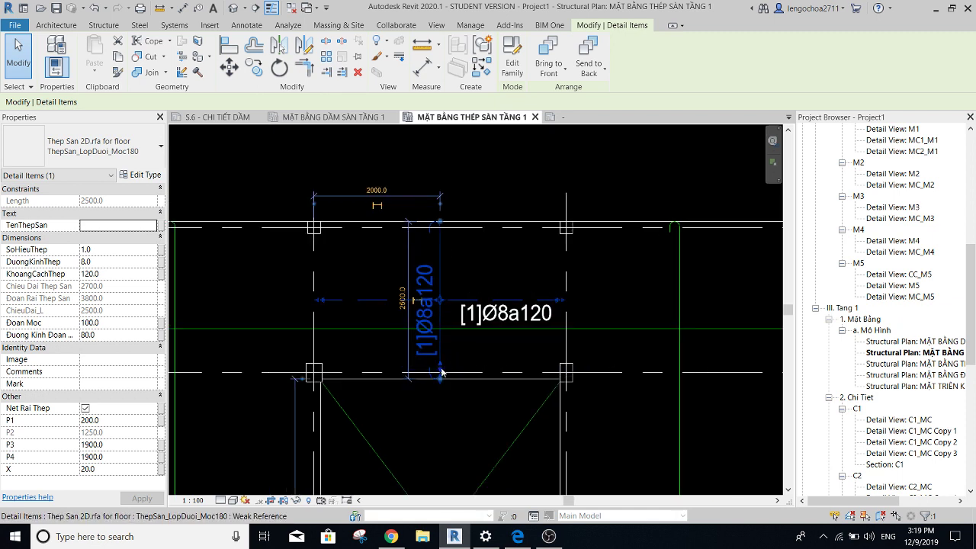
pyautogui.moveTo(442, 371); pyautogui.dragTo(441, 344)
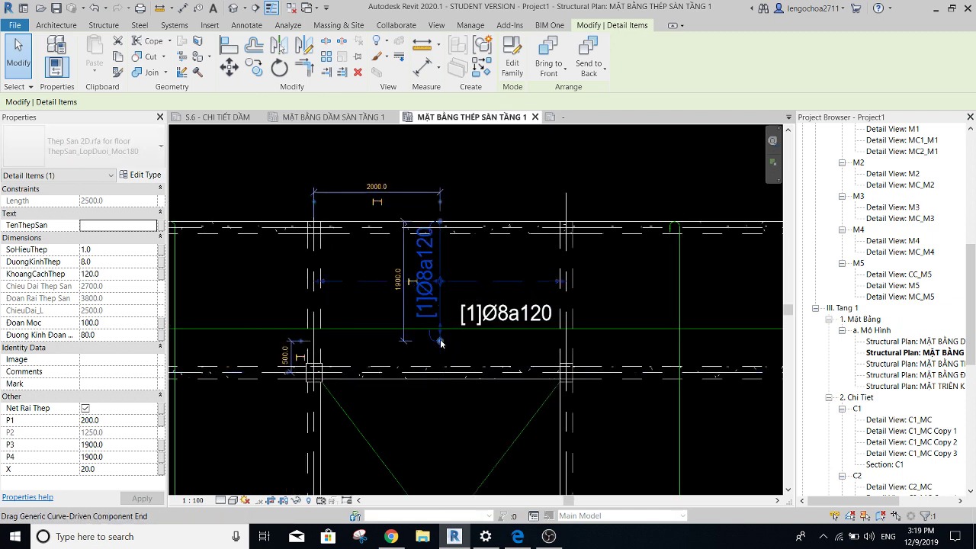
pyautogui.scroll(1, 444, 339)
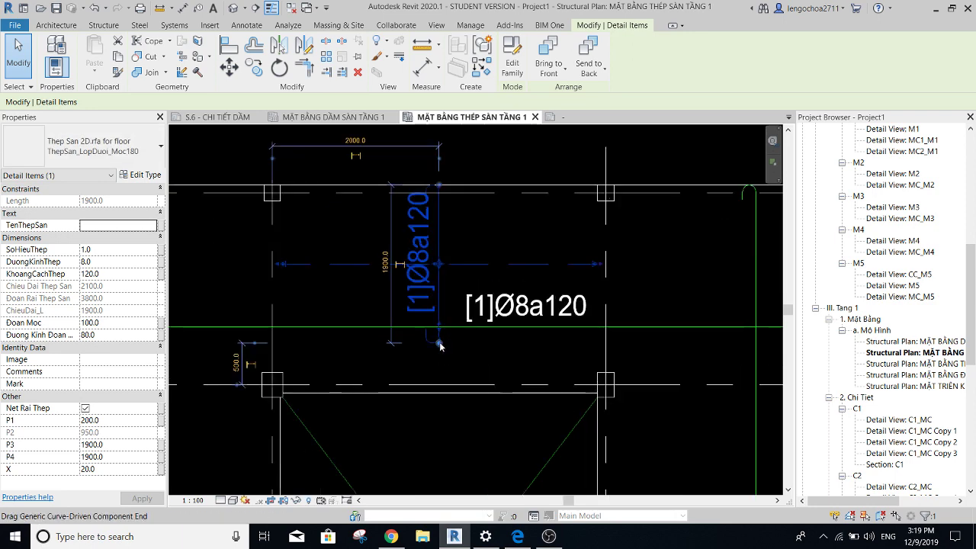
pyautogui.moveTo(440, 396); pyautogui.dragTo(440, 394)
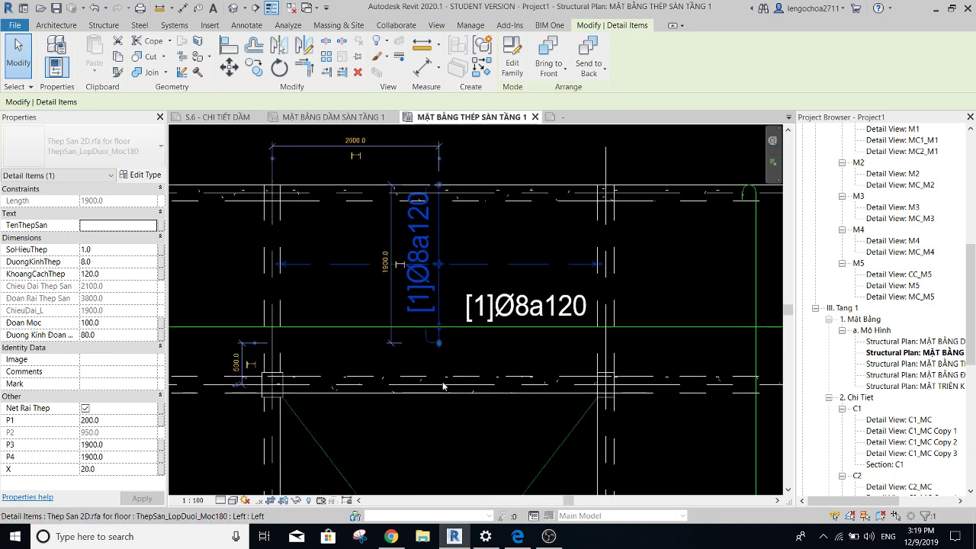
pyautogui.scroll(1, 432, 301)
pyautogui.press('Escape')
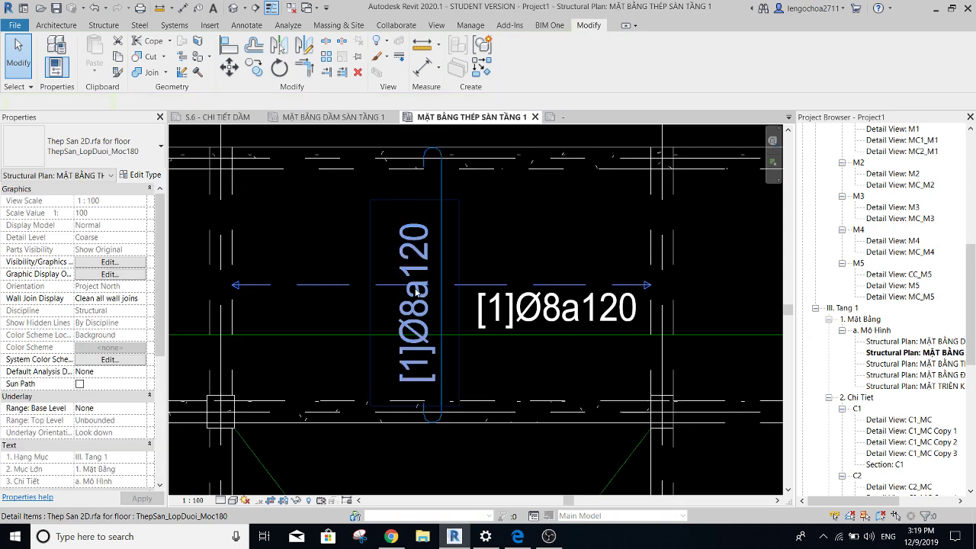
# Check the [1]Ø8a120 short bar above the opening, then zoom out to the whole slab.
pyautogui.click(421, 339)
pyautogui.scroll(1, 422, 339)
pyautogui.moveTo(469, 322); pyautogui.dragTo(494, 392, button='middle')
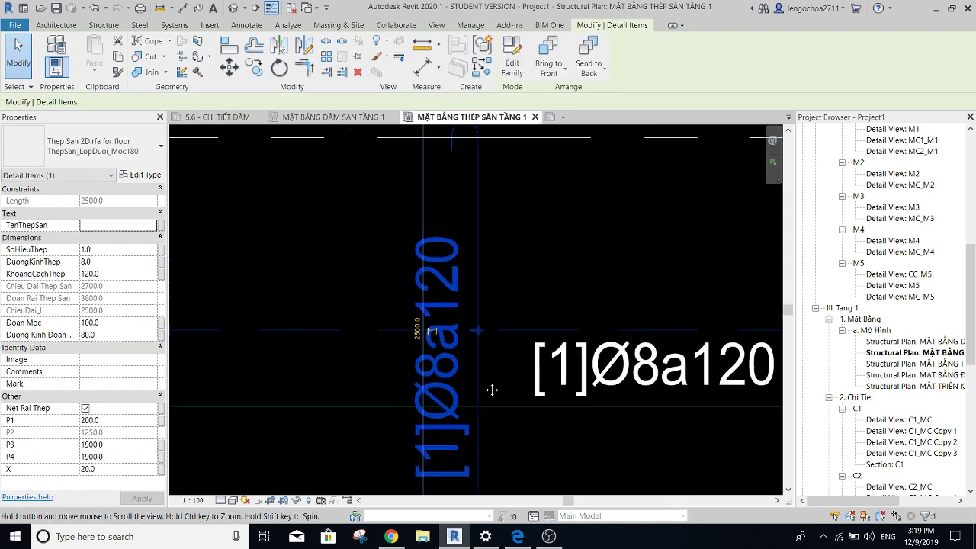
pyautogui.scroll(-1, 417, 321)
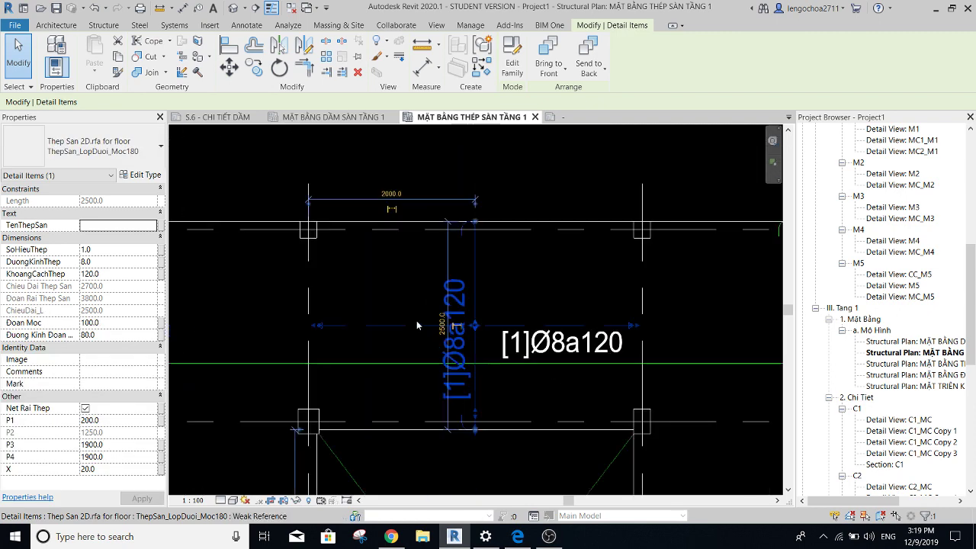
pyautogui.scroll(-1, 440, 301)
pyautogui.scroll(-1, 440, 301)
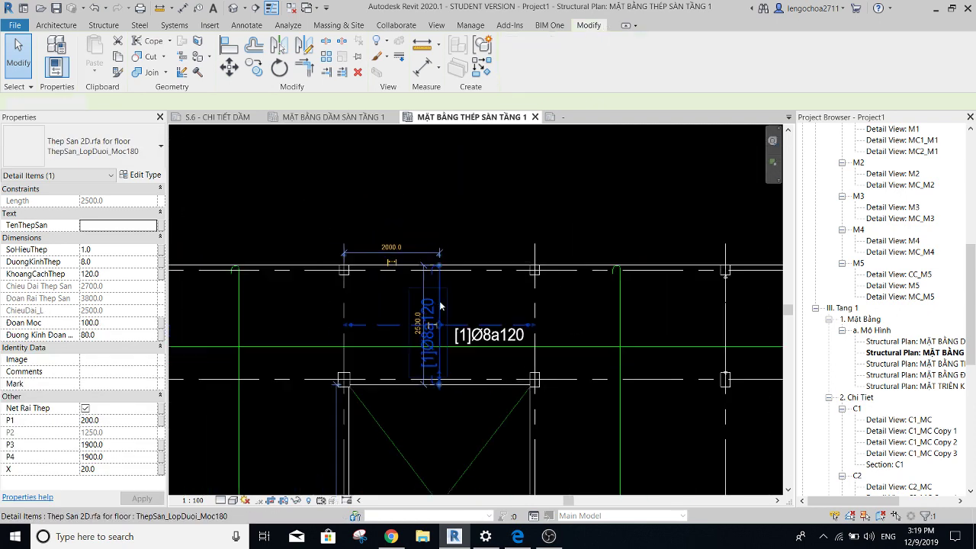
pyautogui.scroll(-1, 439, 300)
pyautogui.moveTo(454, 359); pyautogui.dragTo(460, 280, button='middle')
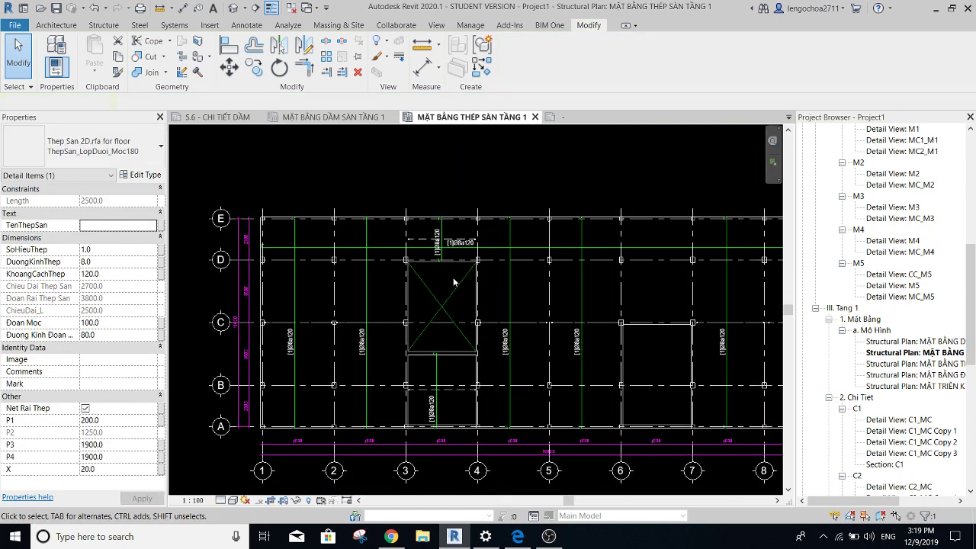
# Add a similar 8200-long [1]Ø8a120 horizontal bar between beam midpoints in the C–D bay.
pyautogui.press('Escape')
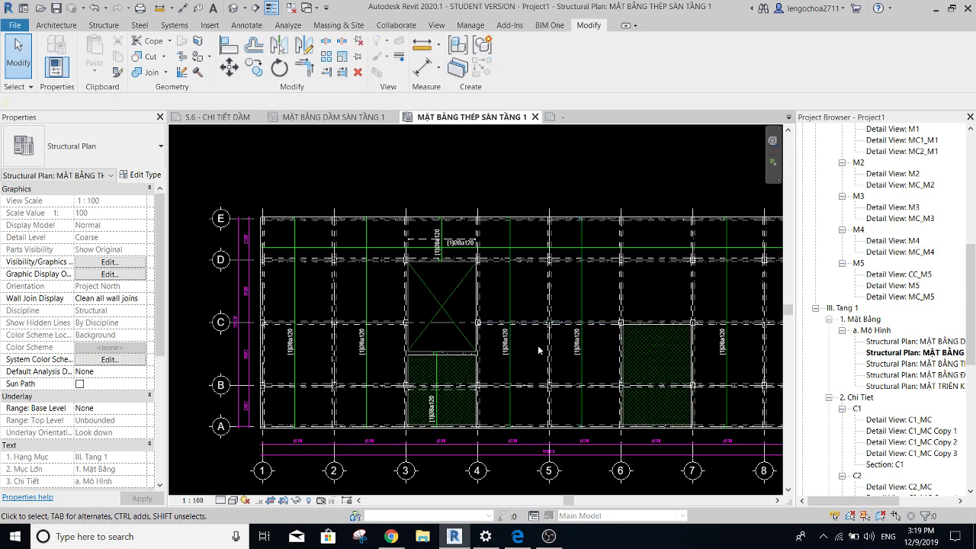
pyautogui.scroll(2, 386, 244)
pyautogui.click(410, 234)
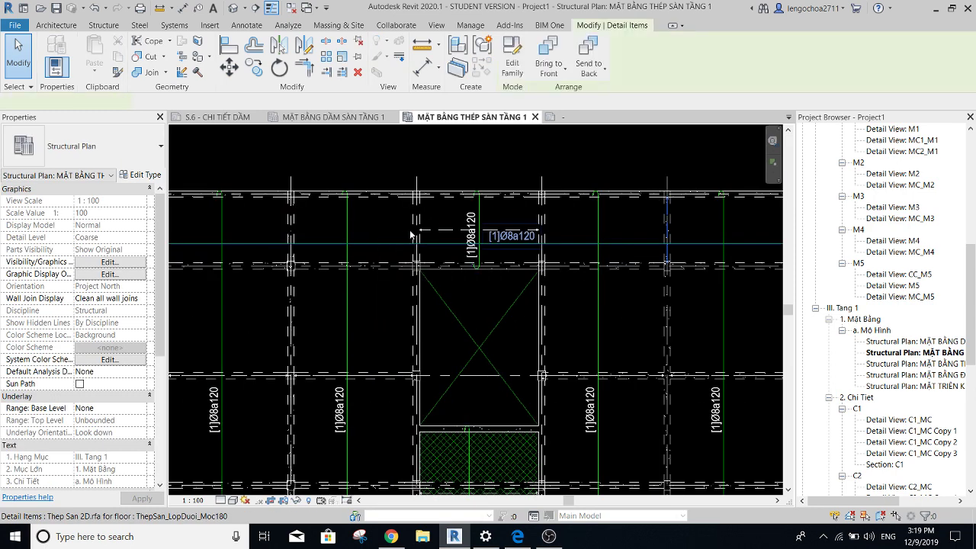
pyautogui.press('z')
pyautogui.press('f')
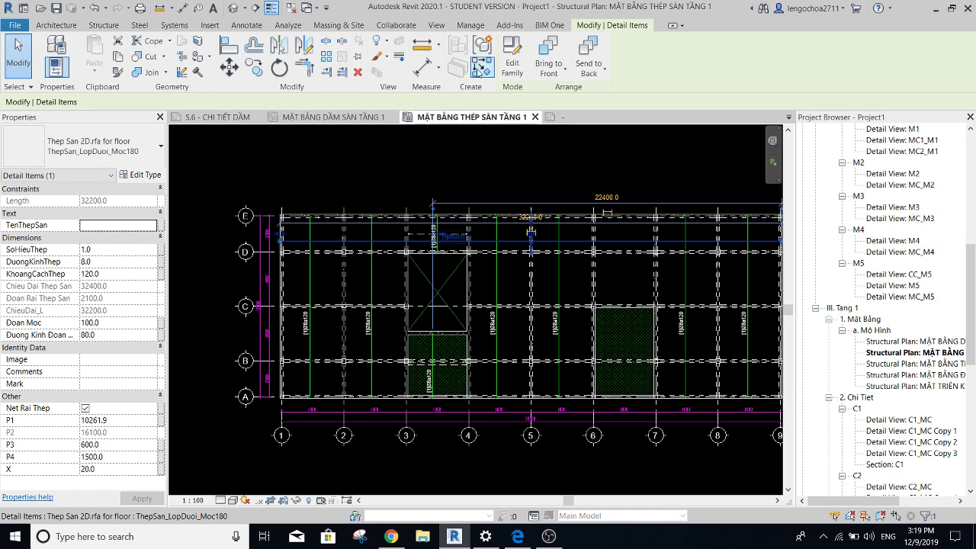
pyautogui.click(487, 73)
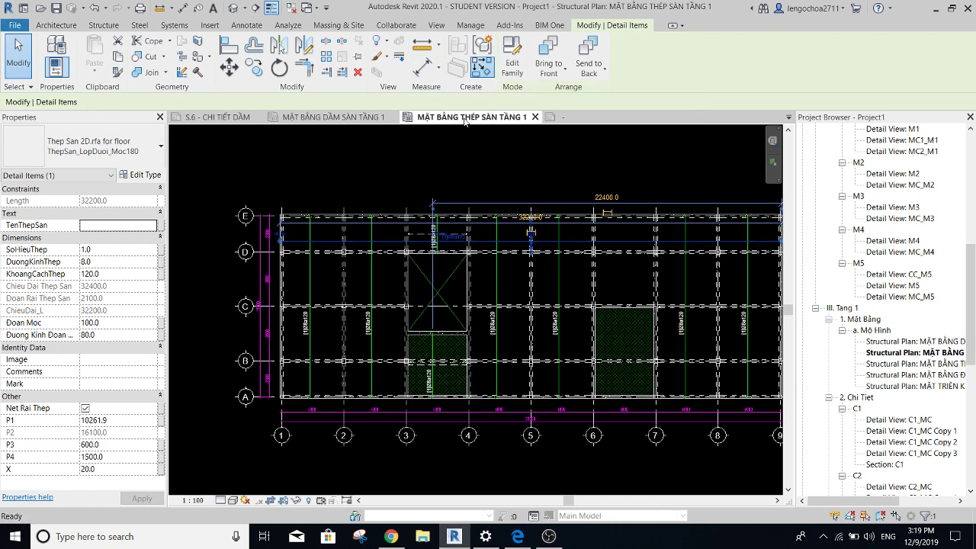
pyautogui.scroll(3, 289, 281)
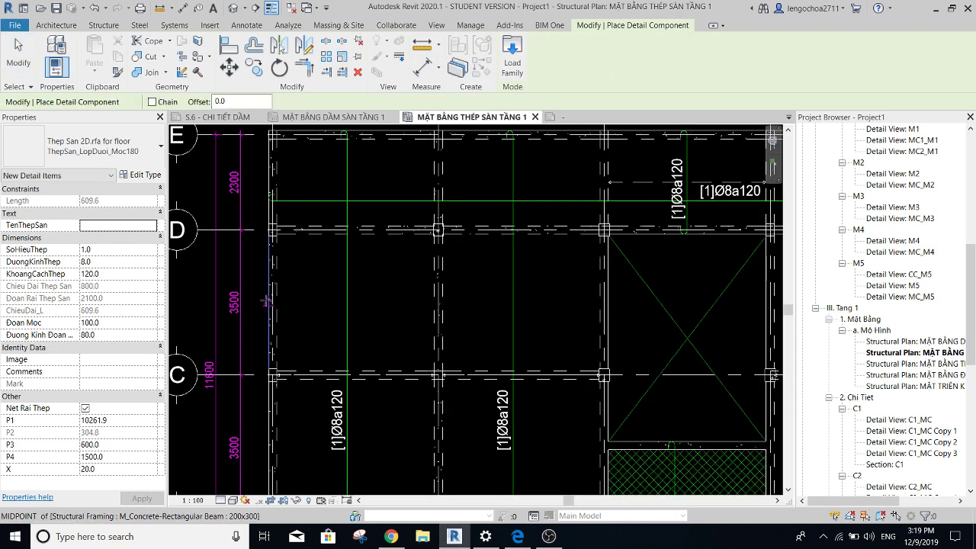
pyautogui.click(267, 299)
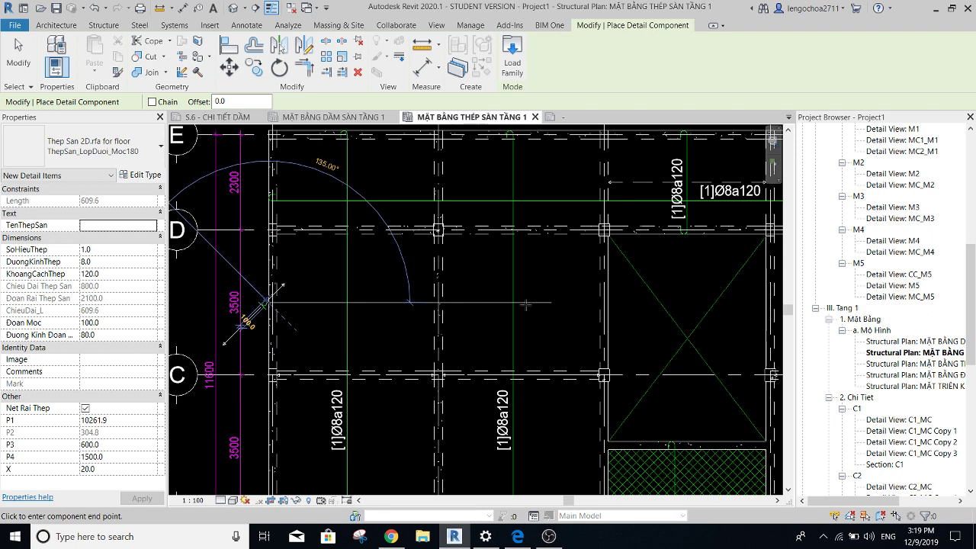
pyautogui.click(608, 301)
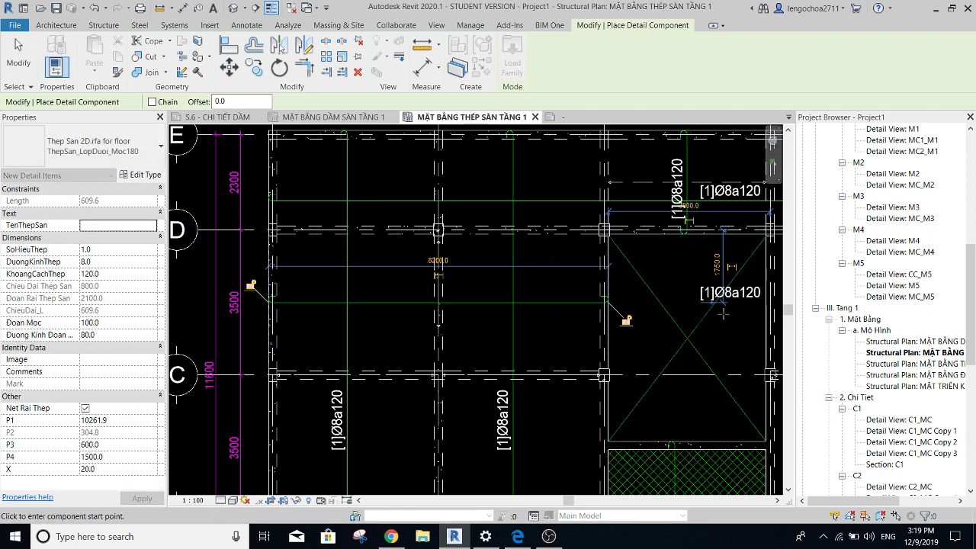
pyautogui.press('Escape')
pyautogui.press('Escape')
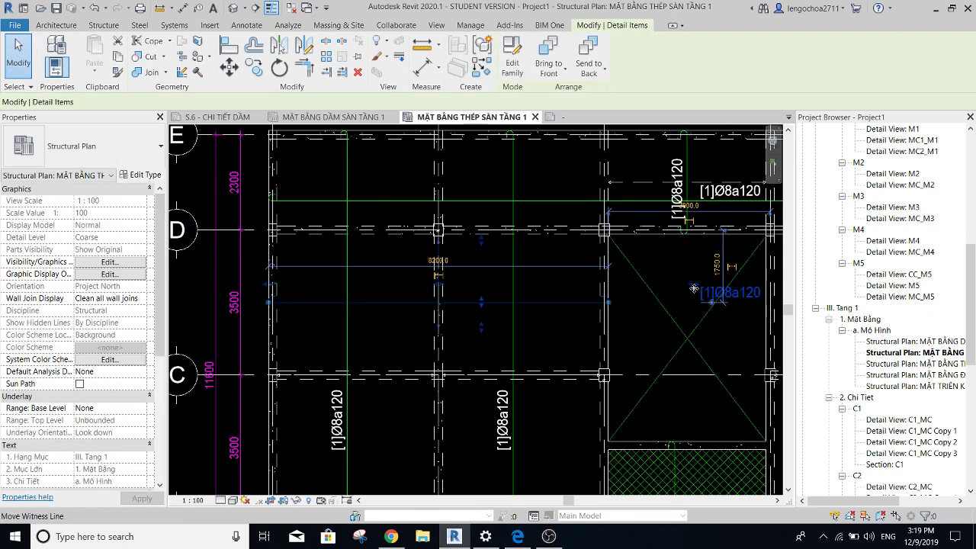
# Move the bar's label left into the D–C bay and widen its spread to P4 1600, P3 1650.
pyautogui.moveTo(482, 307); pyautogui.dragTo(349, 294)
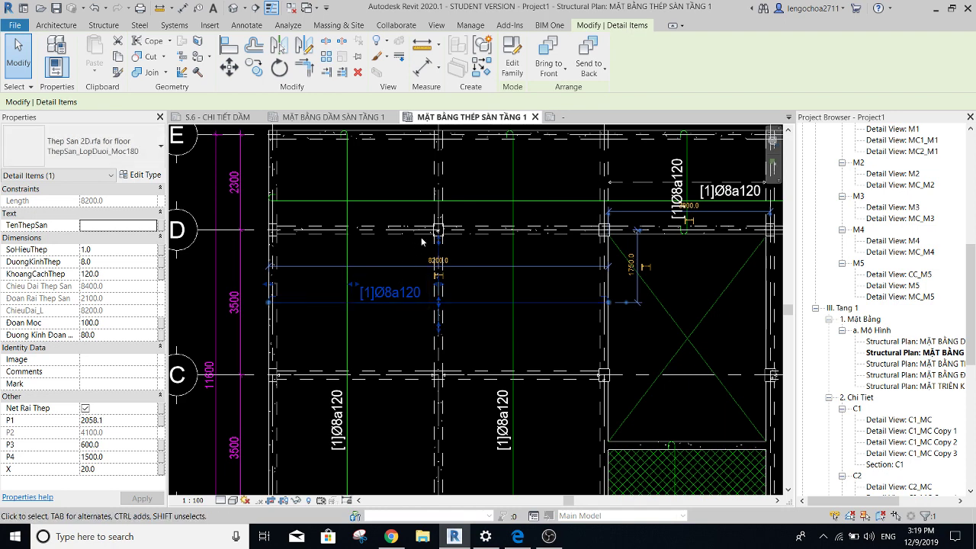
pyautogui.scroll(2, 434, 235)
pyautogui.moveTo(444, 249); pyautogui.dragTo(442, 267)
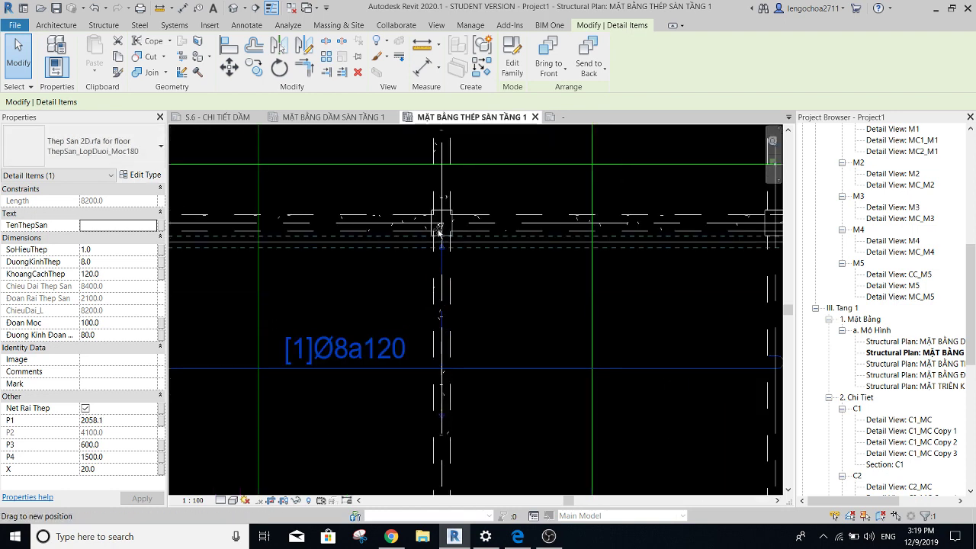
pyautogui.scroll(-2, 442, 266)
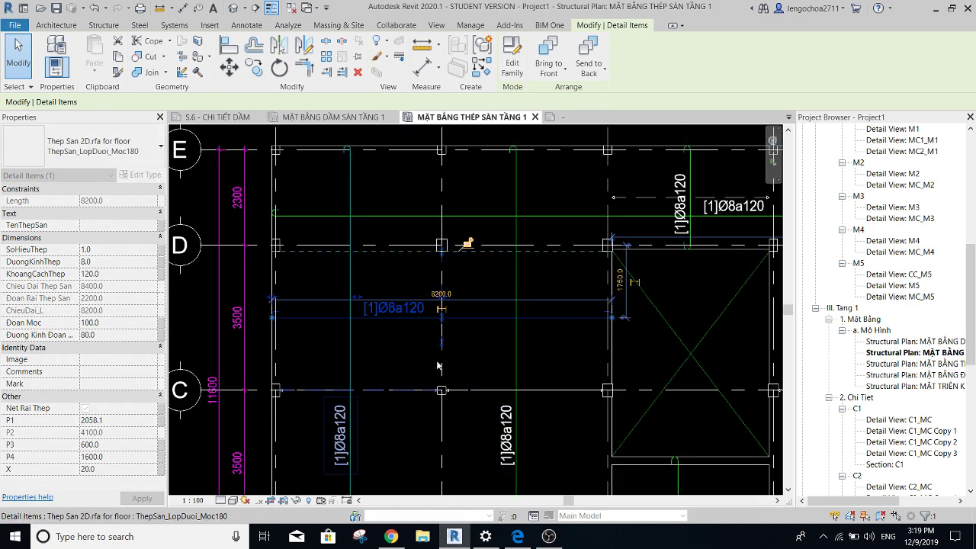
pyautogui.scroll(1, 444, 354)
pyautogui.moveTo(444, 352); pyautogui.dragTo(444, 398)
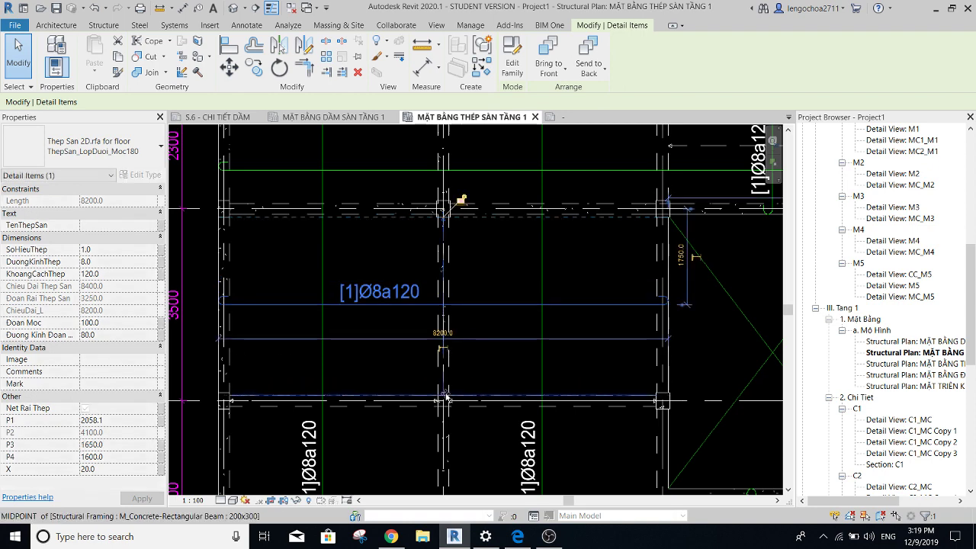
pyautogui.scroll(-2, 390, 315)
# Copy the bar from grid D into the C–B bay.
pyautogui.press('m')
pyautogui.press('v')
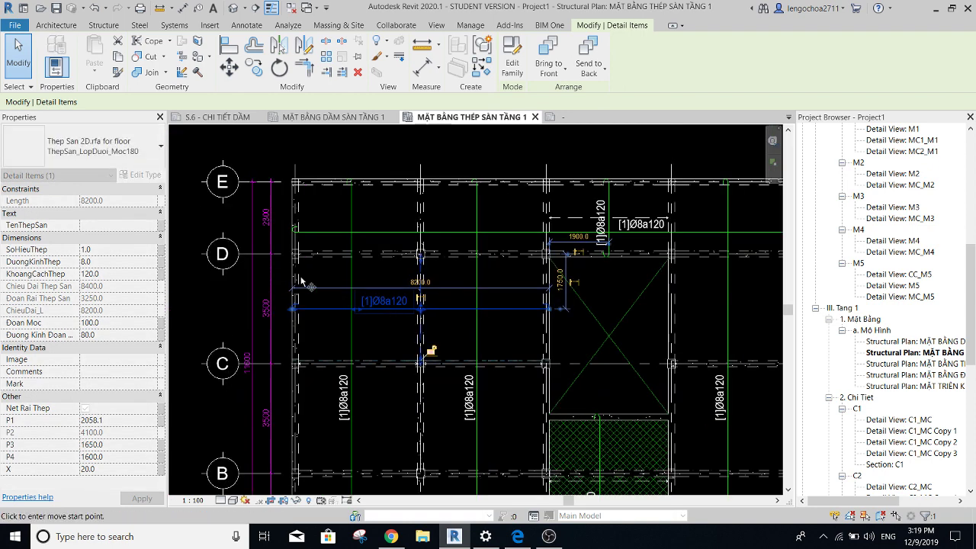
pyautogui.click(262, 253)
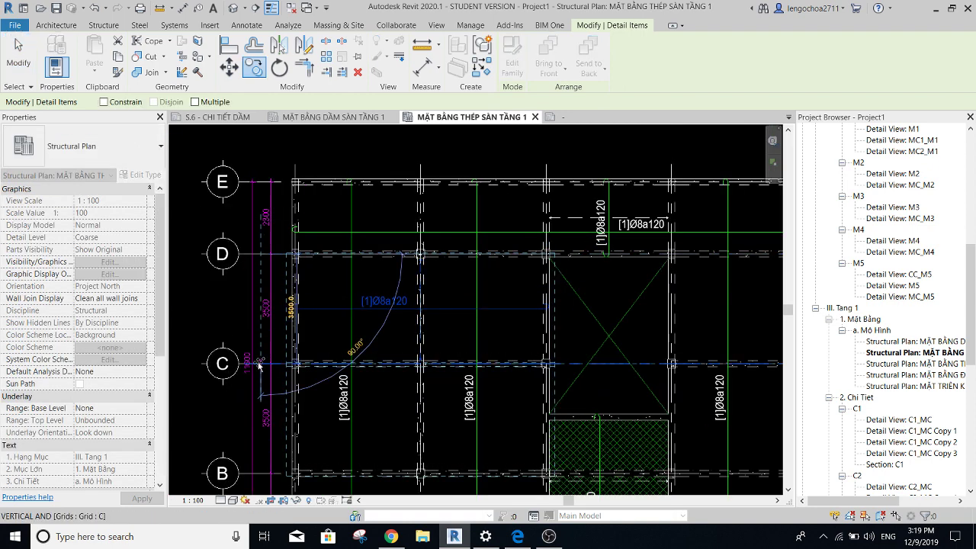
pyautogui.click(286, 334)
pyautogui.scroll(-2, 286, 334)
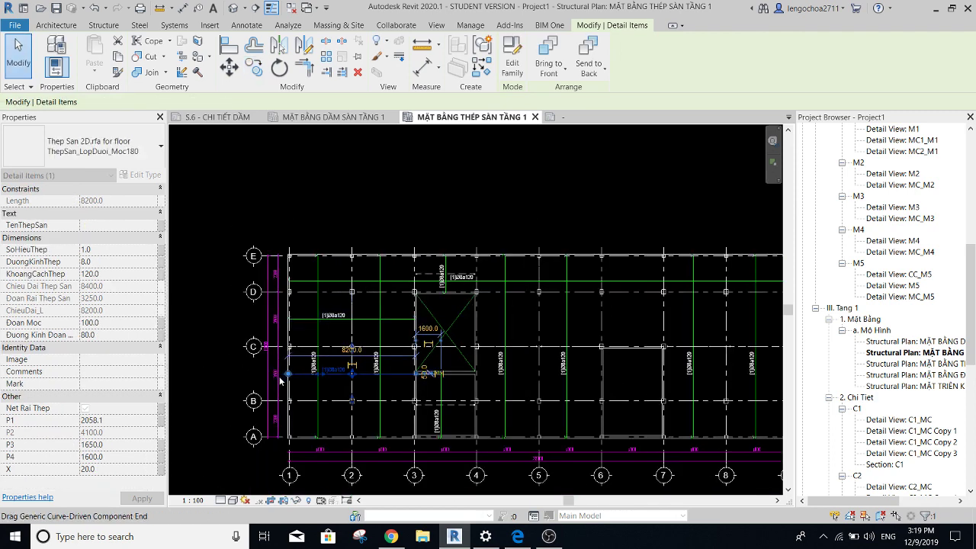
pyautogui.scroll(1, 280, 380)
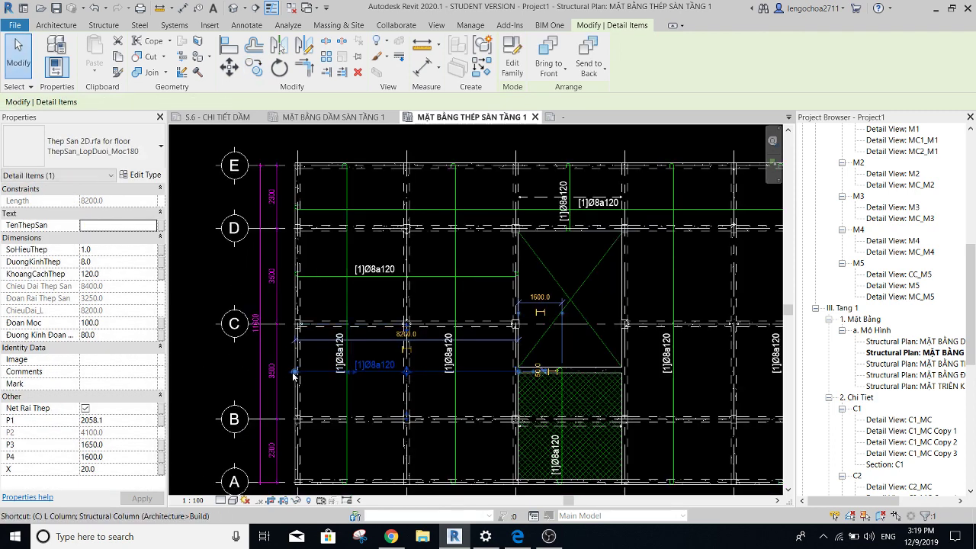
# Copy the bar again from grid C into the B–A bay.
pyautogui.press('m')
pyautogui.press('v')
pyautogui.click(275, 333)
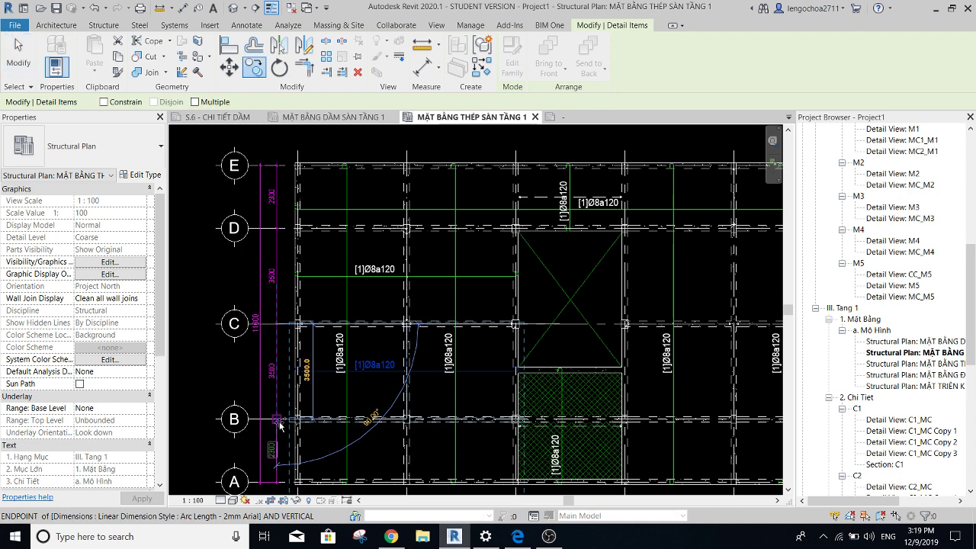
pyautogui.click(316, 391)
pyautogui.scroll(2, 372, 449)
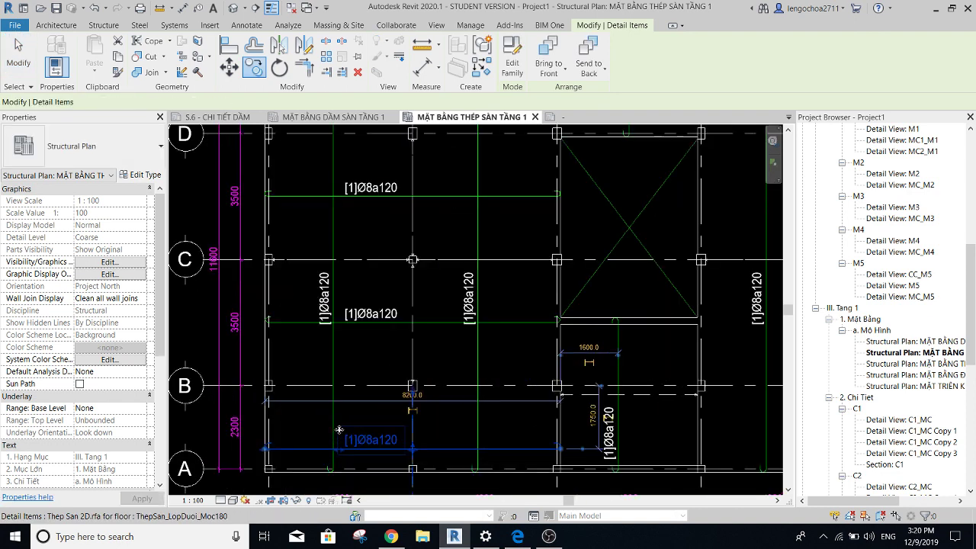
# Narrow the B–A copy's spread to 1110 so it stops short of the opening.
pyautogui.moveTo(418, 455); pyautogui.dragTo(429, 399)
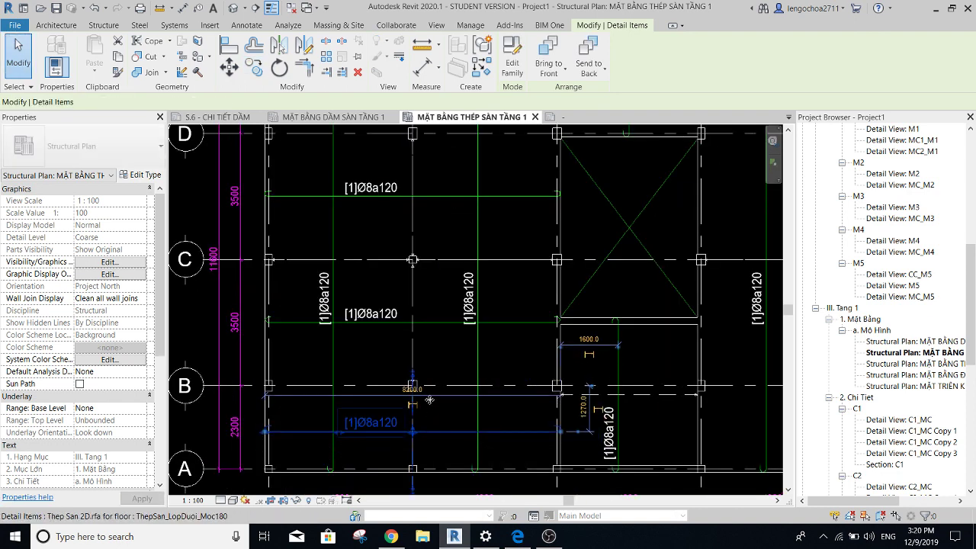
pyautogui.scroll(2, 418, 384)
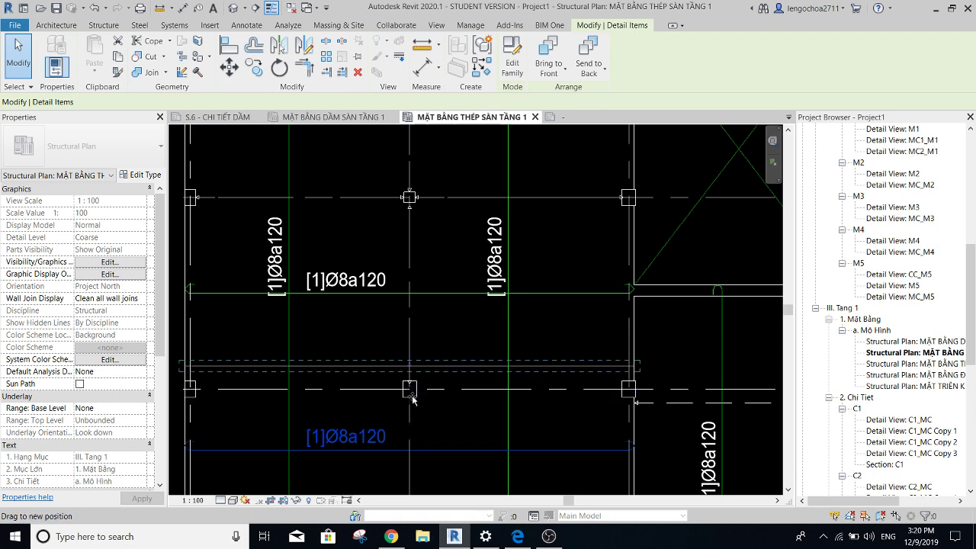
pyautogui.scroll(-2, 424, 392)
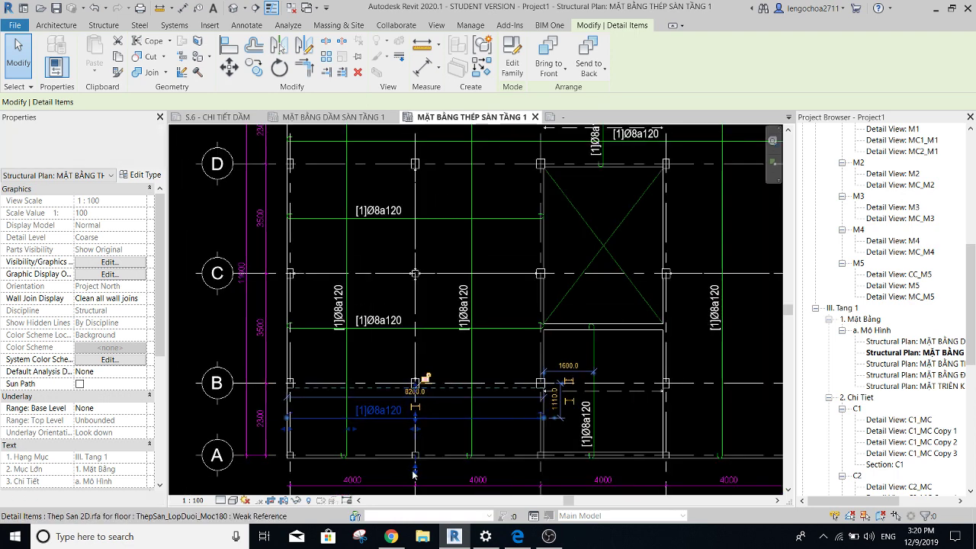
pyautogui.scroll(-1, 428, 427)
pyautogui.scroll(-1, 430, 411)
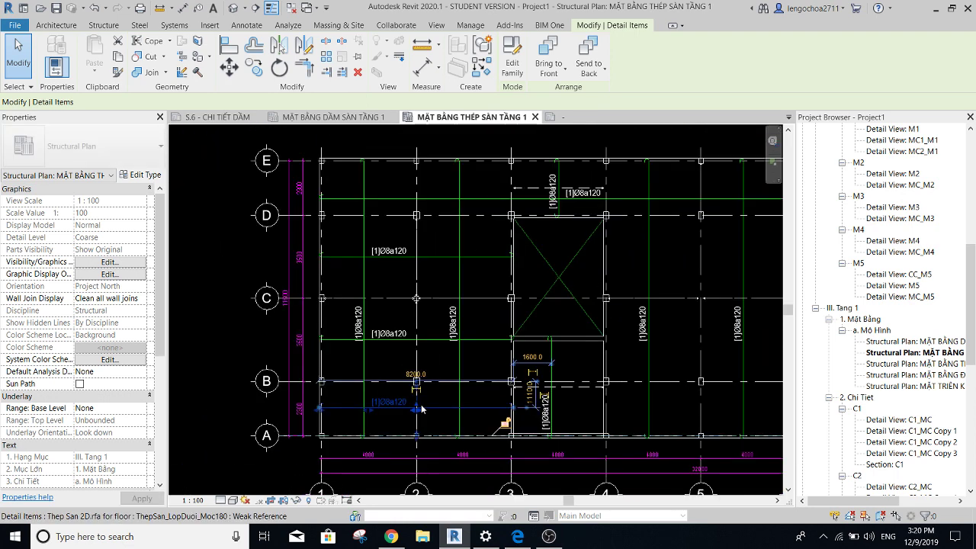
pyautogui.press('Escape')
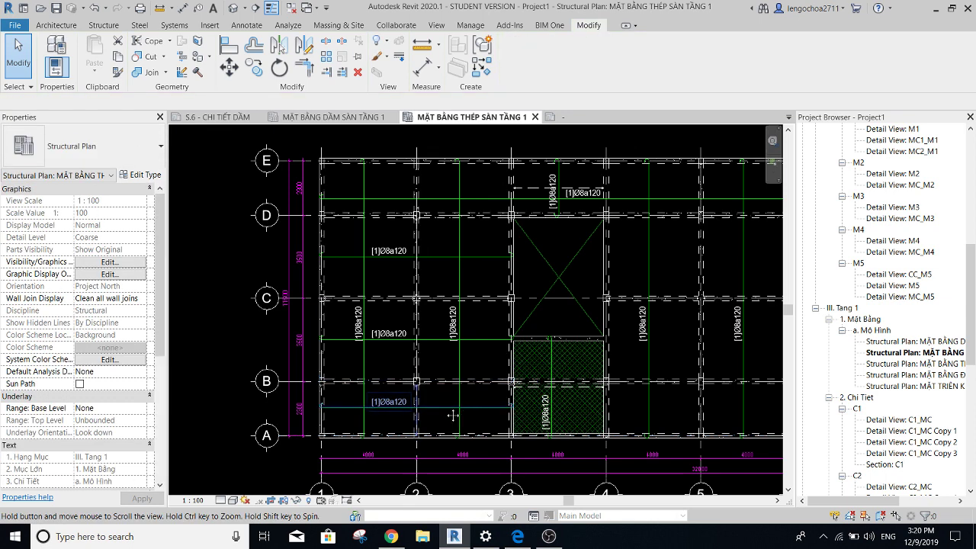
pyautogui.moveTo(468, 412); pyautogui.dragTo(379, 414, button='middle')
pyautogui.scroll(-2, 371, 410)
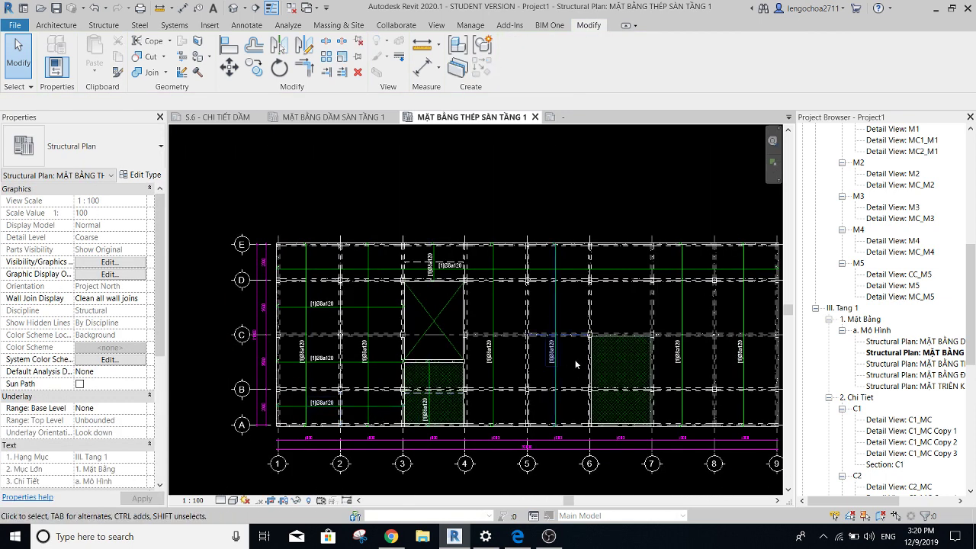
# Recentre the slab plan around the bar details.
pyautogui.moveTo(583, 370); pyautogui.dragTo(534, 371, button='middle')
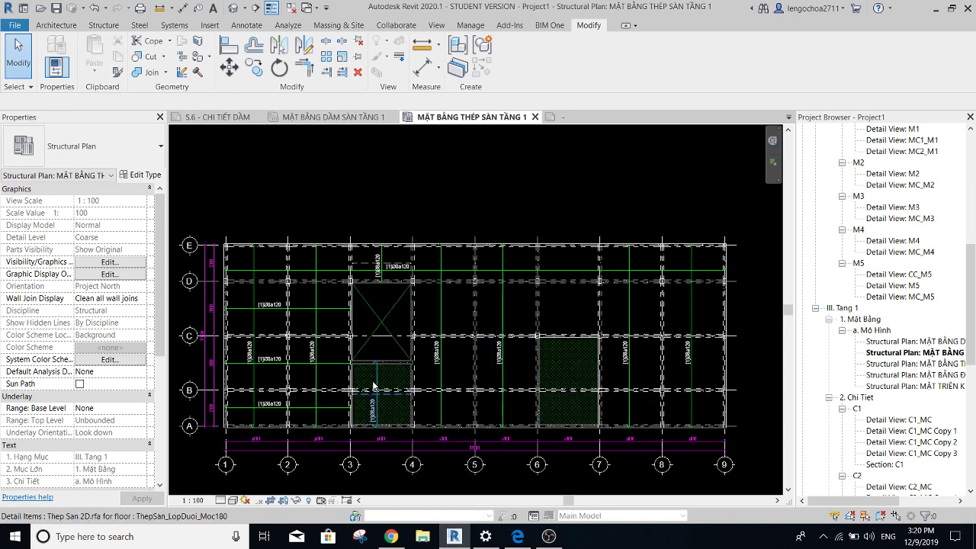
pyautogui.scroll(3, 374, 386)
pyautogui.moveTo(359, 426)
pyautogui.mouseDown(button='middle')
pyautogui.moveTo(385, 383)
pyautogui.moveTo(408, 385)
pyautogui.mouseUp(button='middle')
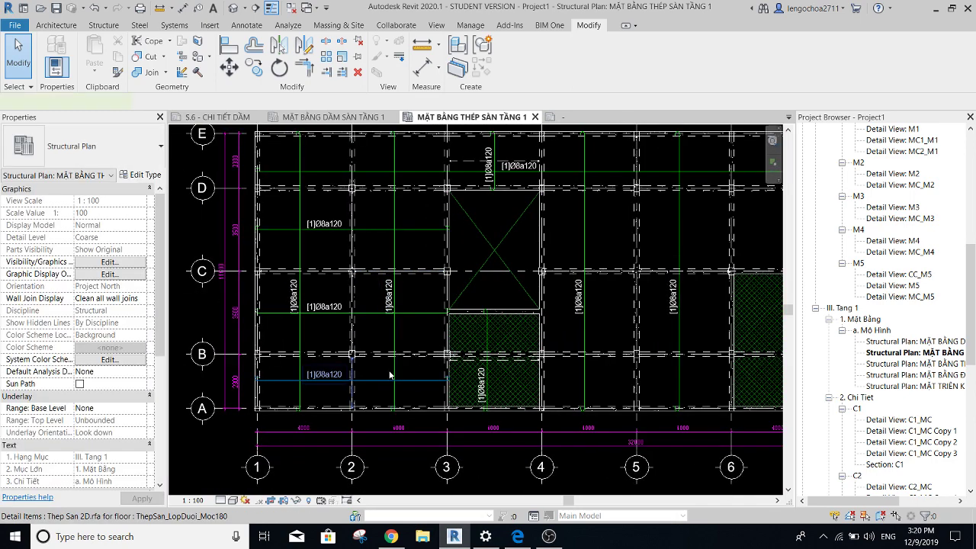
pyautogui.click(390, 375)
pyautogui.scroll(-3, 390, 375)
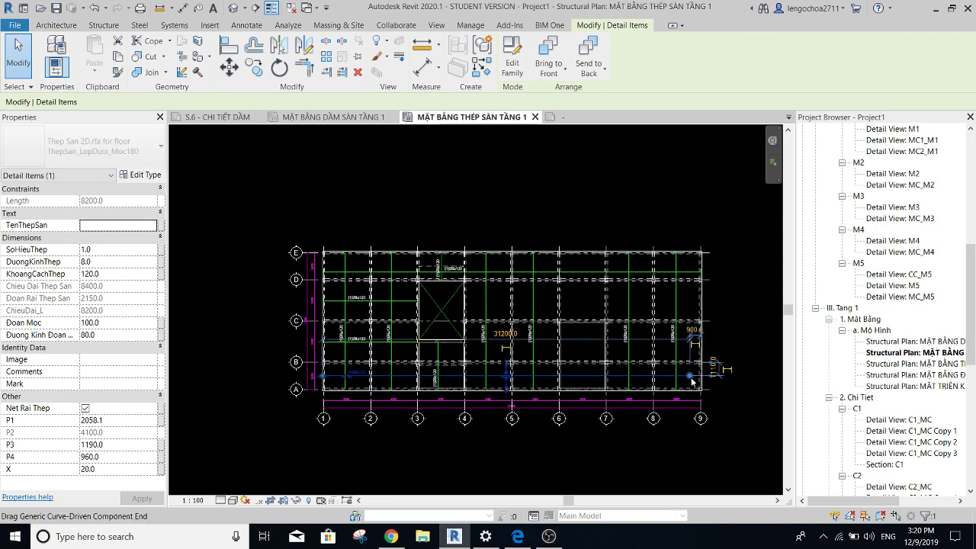
pyautogui.press('Escape')
pyautogui.scroll(1, 560, 284)
pyautogui.scroll(1, 560, 283)
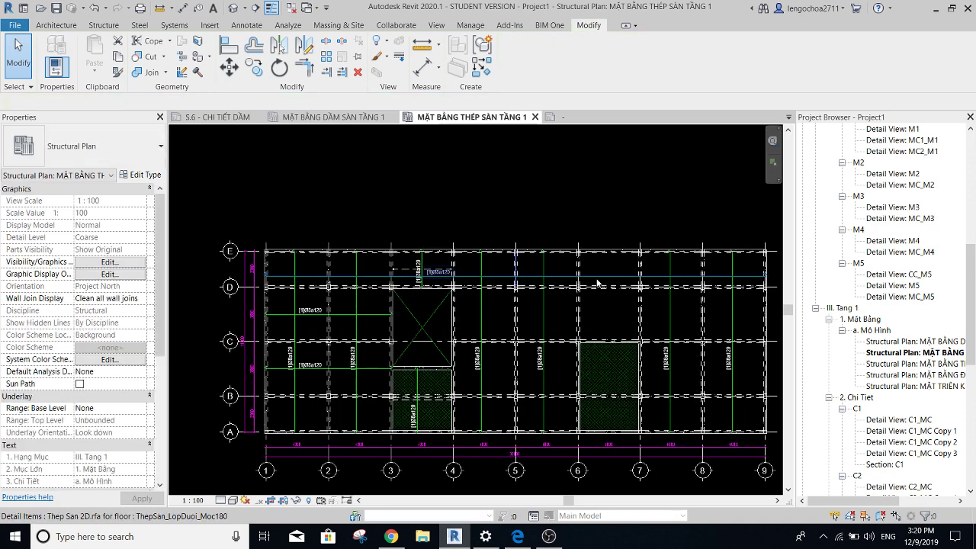
# Copy the full-length 32200 bar 8800 down into the A–B strip.
pyautogui.click(597, 279)
pyautogui.press('c')
pyautogui.press('o')
pyautogui.click(597, 278)
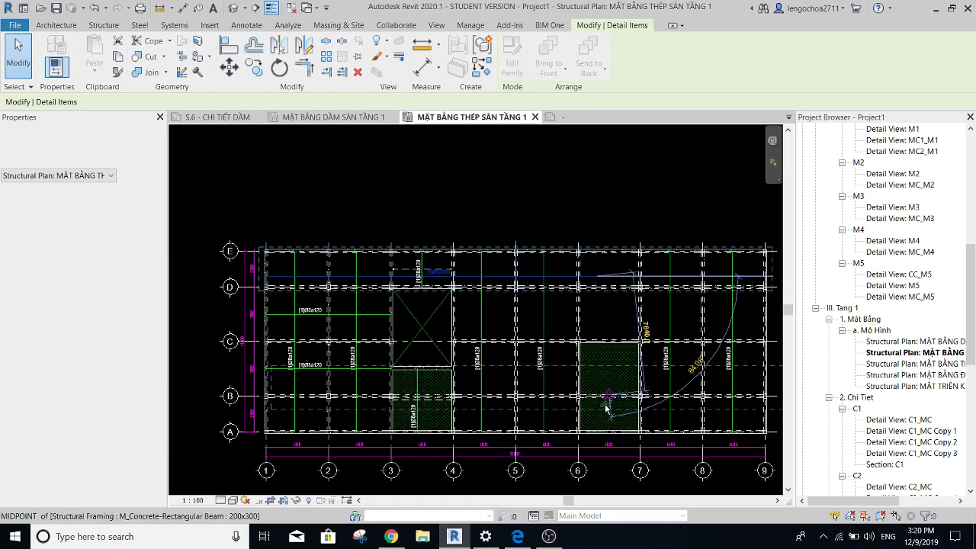
pyautogui.click(598, 416)
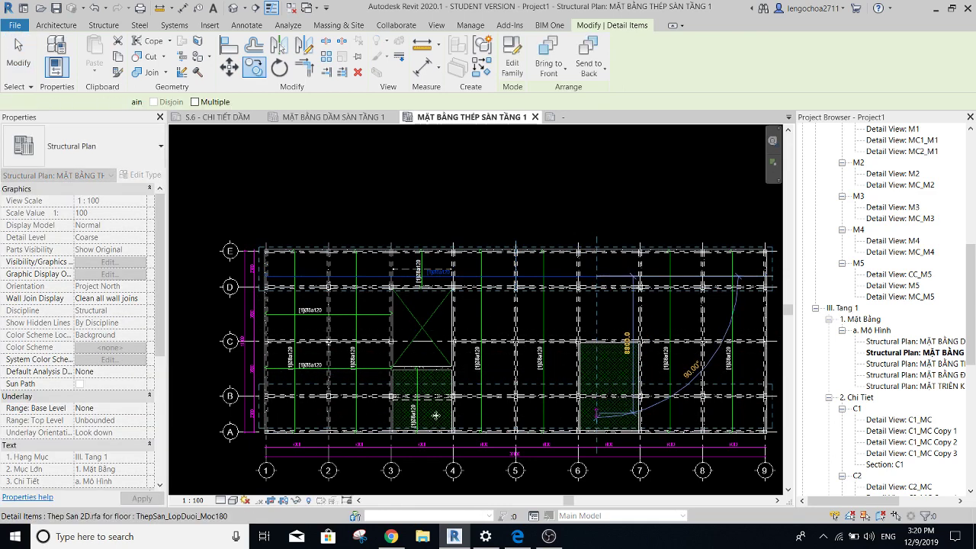
pyautogui.scroll(3, 435, 416)
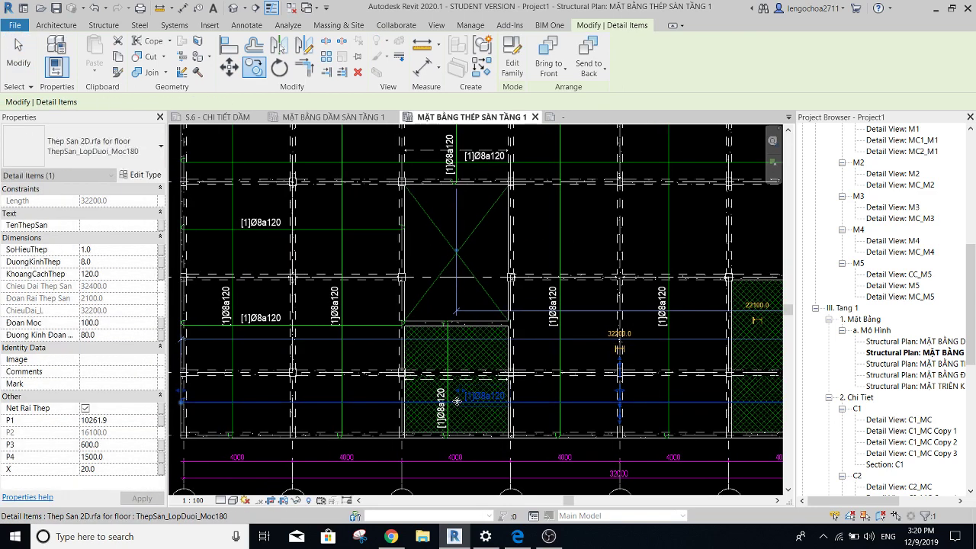
pyautogui.press('Escape')
# Trim the copied bar's spread to P3 1100 and P4 1000, a 2100 total.
pyautogui.click(526, 406)
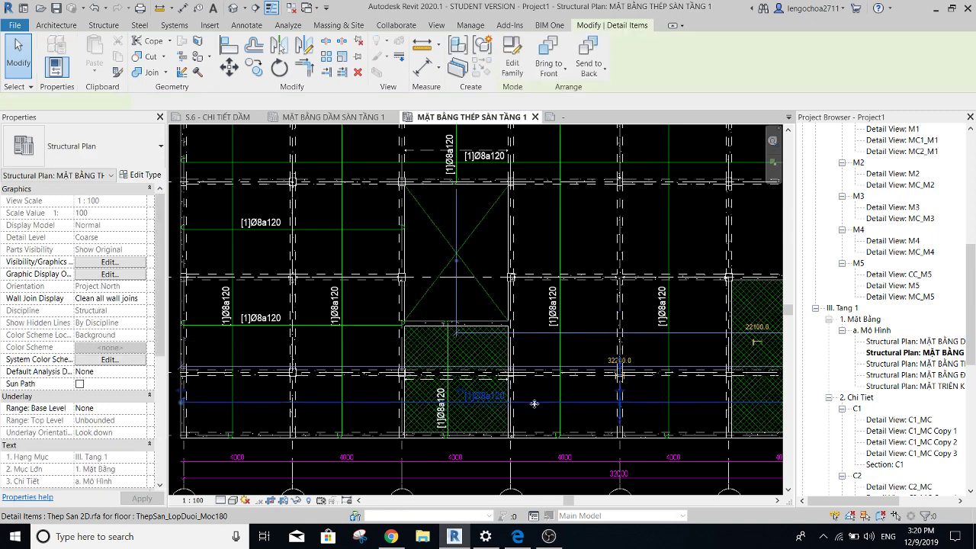
pyautogui.scroll(3, 620, 369)
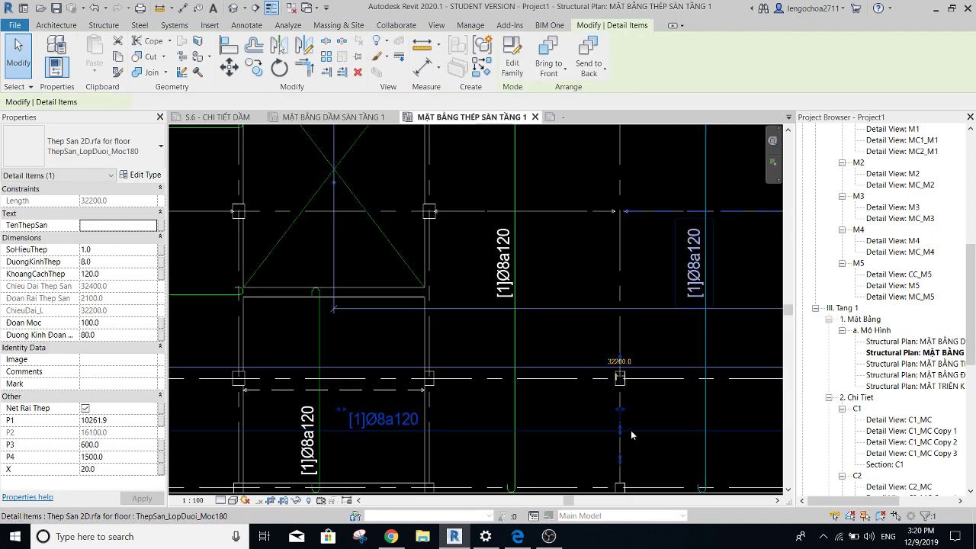
pyautogui.moveTo(617, 455); pyautogui.dragTo(616, 476)
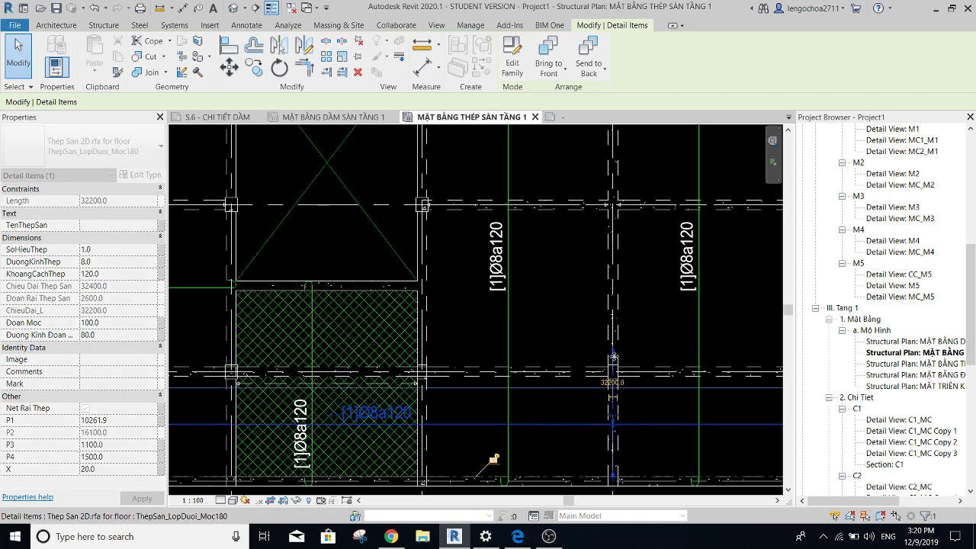
pyautogui.moveTo(616, 441); pyautogui.dragTo(613, 380)
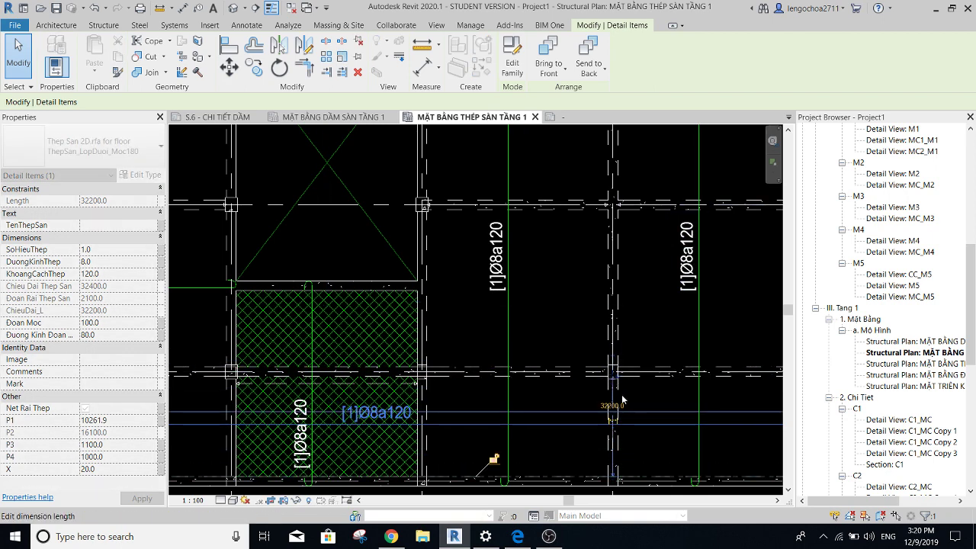
pyautogui.click(575, 325)
pyautogui.scroll(-2, 574, 325)
pyautogui.scroll(-1, 524, 364)
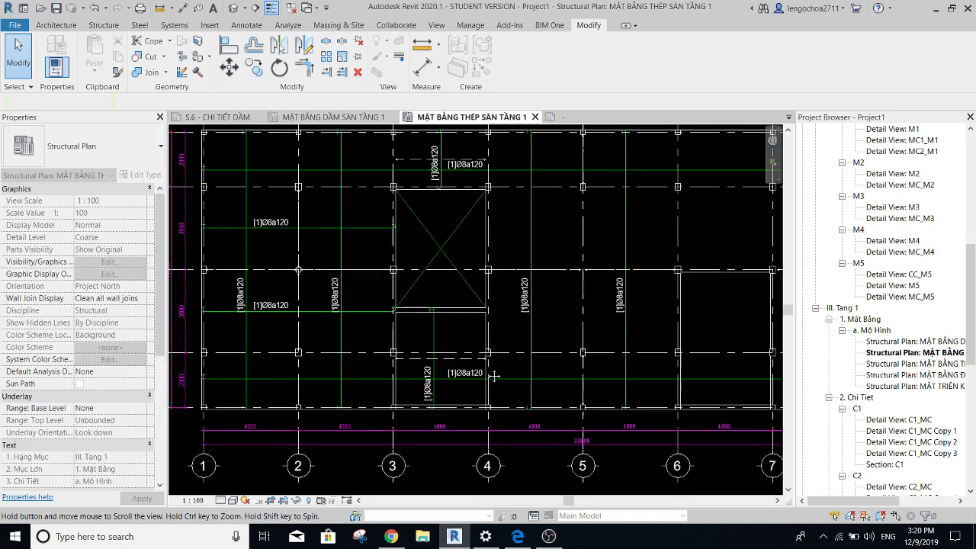
pyautogui.scroll(-1, 494, 374)
pyautogui.scroll(-1, 344, 321)
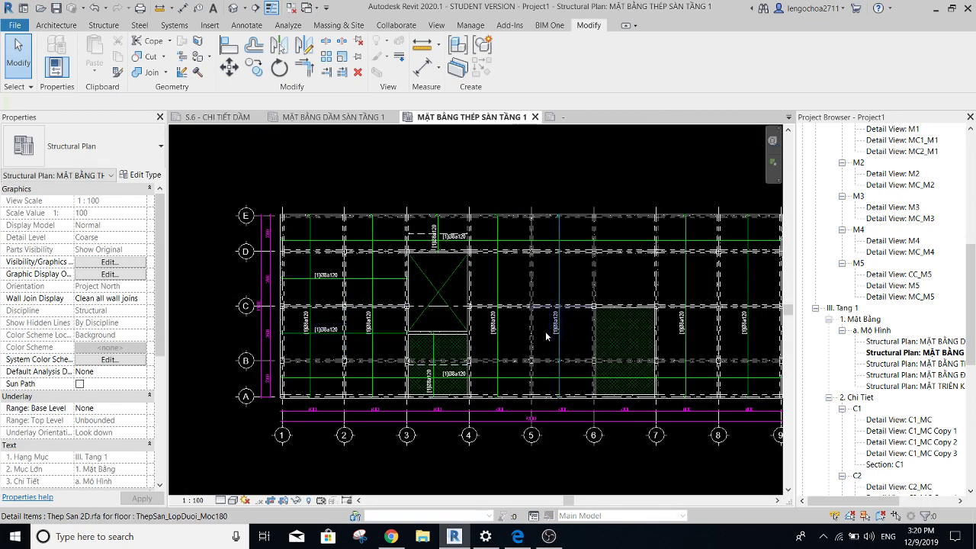
pyautogui.moveTo(546, 335); pyautogui.dragTo(539, 336, button='middle')
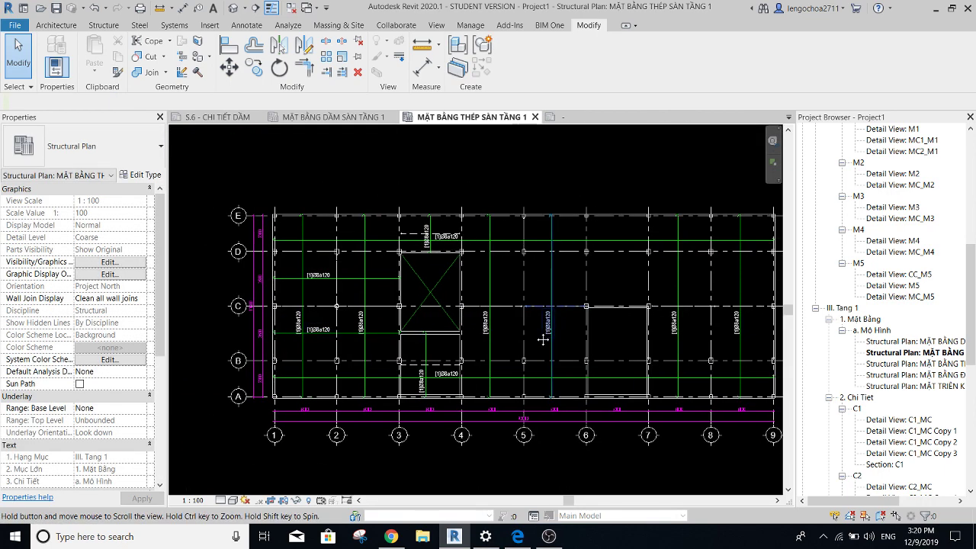
pyautogui.click(375, 280)
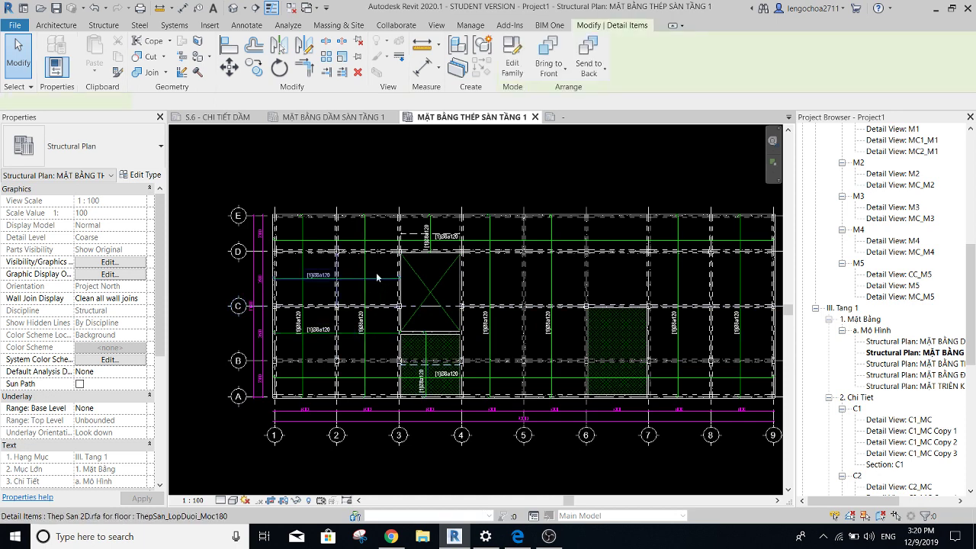
# Place a similar ThepSan_LopDuoi_Moc180 horizontal bar, about 20200 long, across the C–D strip to grid 9.
pyautogui.click(488, 67)
pyautogui.scroll(2, 461, 275)
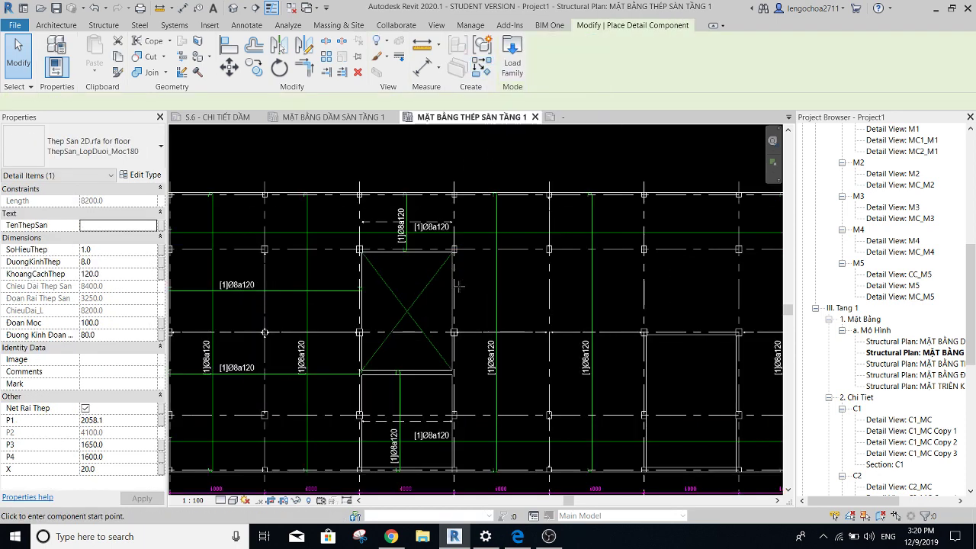
pyautogui.scroll(2, 454, 286)
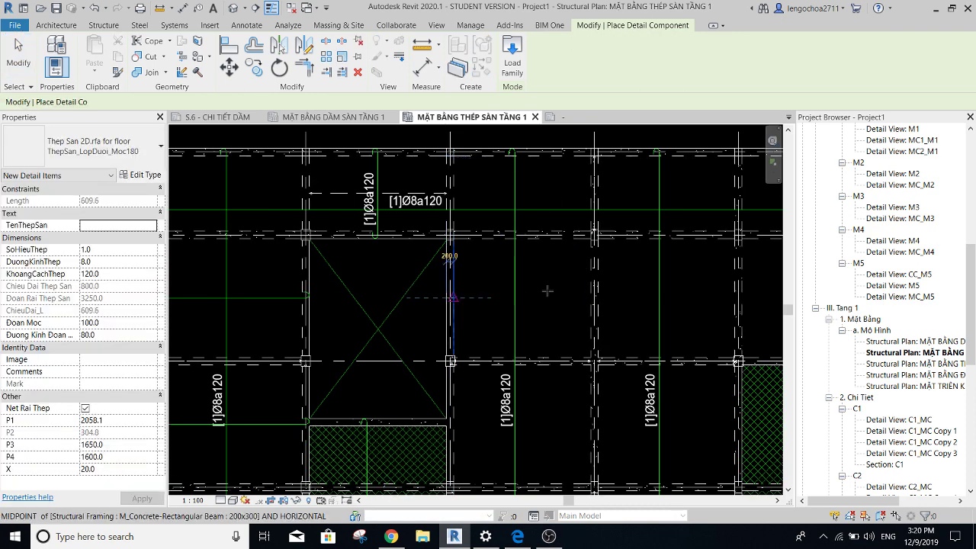
pyautogui.scroll(-5, 396, 304)
pyautogui.scroll(2, 577, 305)
pyautogui.scroll(2, 610, 312)
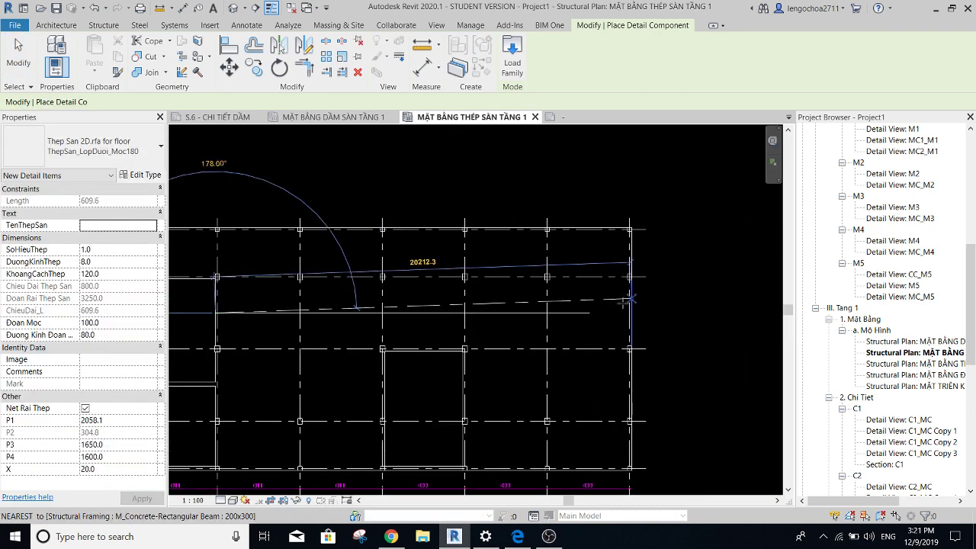
pyautogui.scroll(2, 633, 327)
pyautogui.click(635, 328)
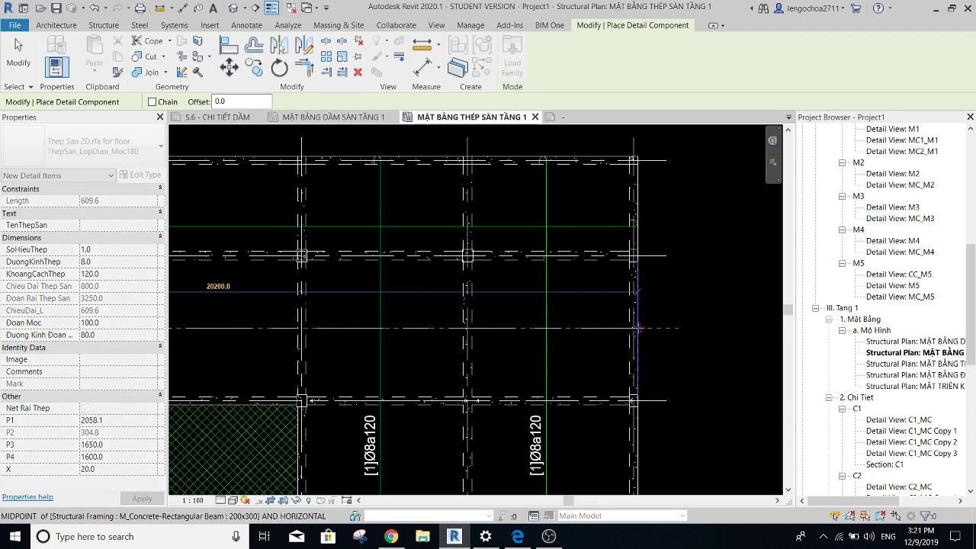
pyautogui.click(635, 328)
pyautogui.scroll(-3, 340, 360)
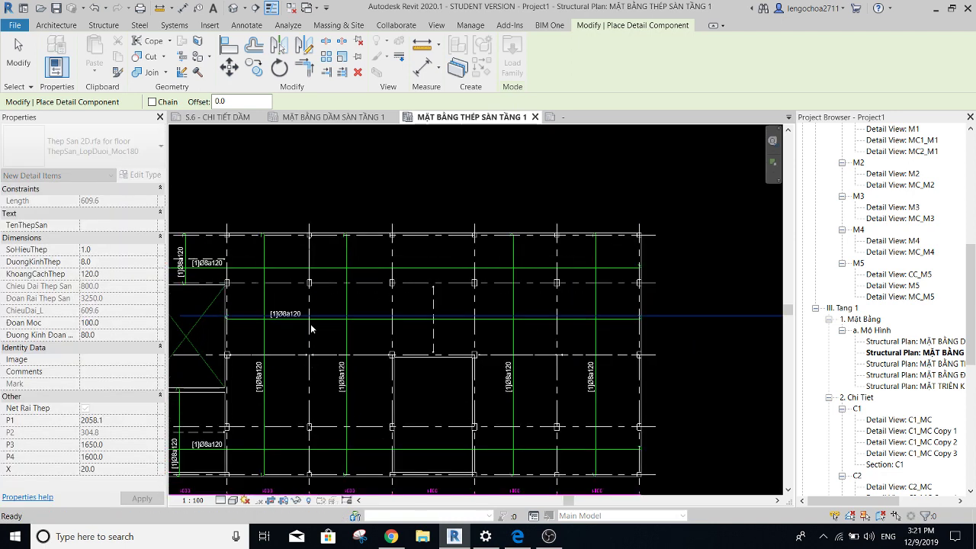
pyautogui.press('Escape')
# Cut the 8200 bar's spread back to the opening, setting P3 to 223.8.
pyautogui.scroll(-3, 296, 330)
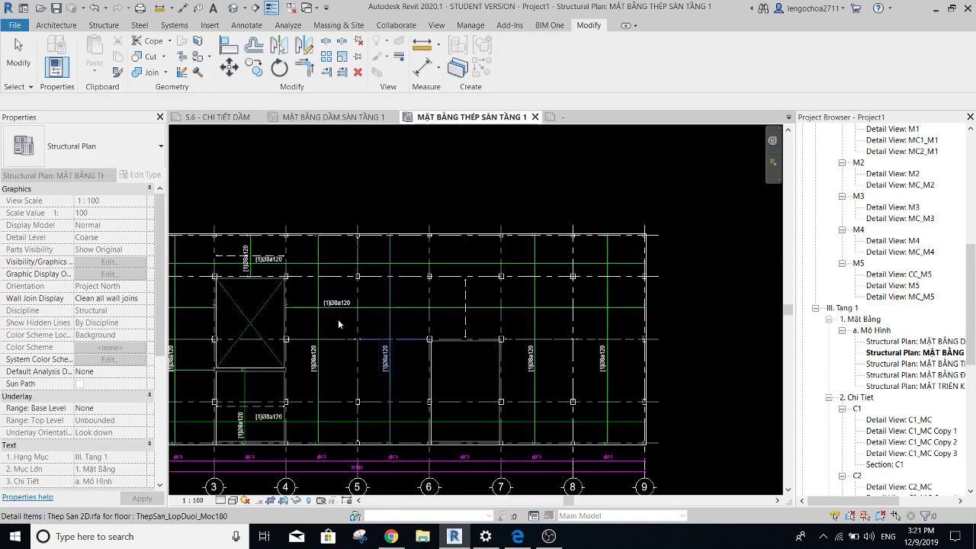
pyautogui.scroll(1, 295, 329)
pyautogui.scroll(-1, 312, 316)
pyautogui.moveTo(312, 316); pyautogui.dragTo(348, 276, button='middle')
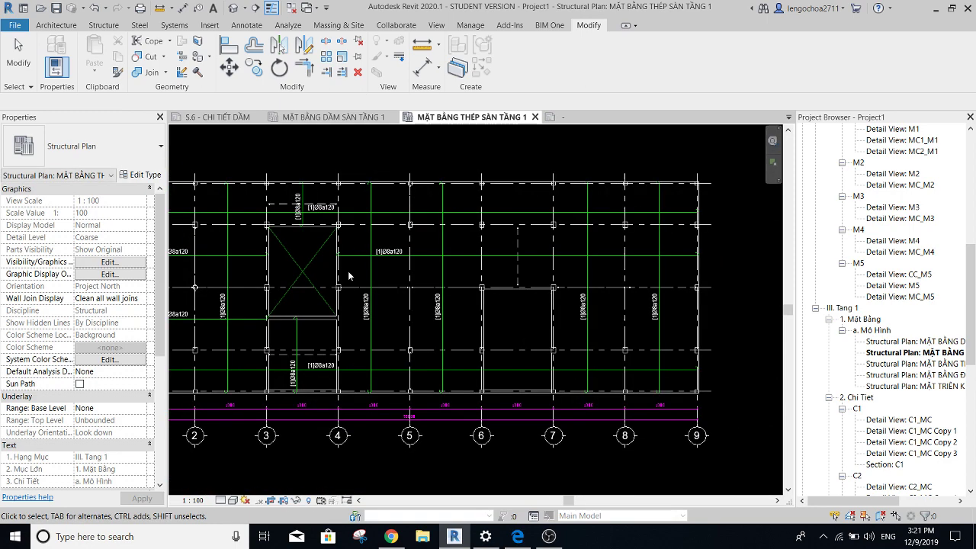
pyautogui.moveTo(258, 336); pyautogui.dragTo(344, 285, button='middle')
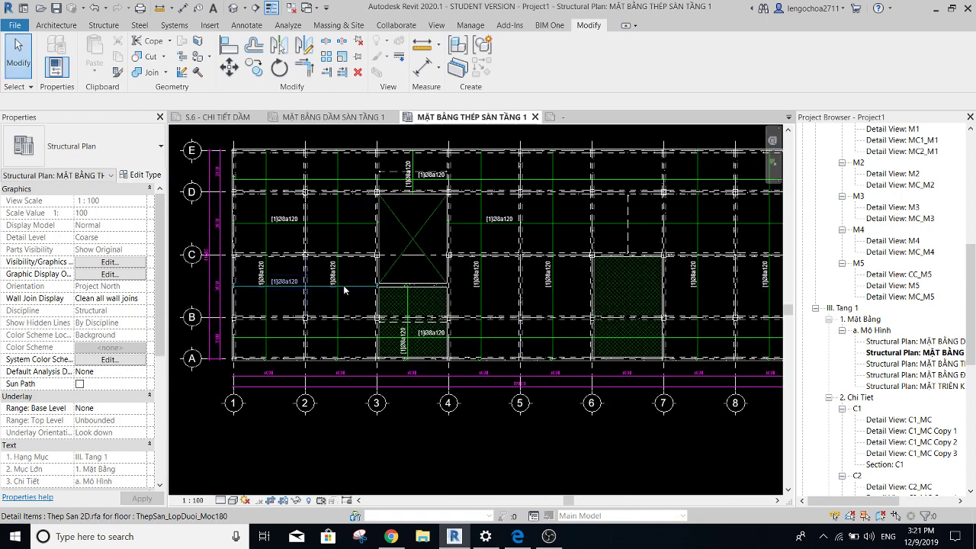
pyautogui.scroll(1, 357, 291)
pyautogui.scroll(1, 357, 290)
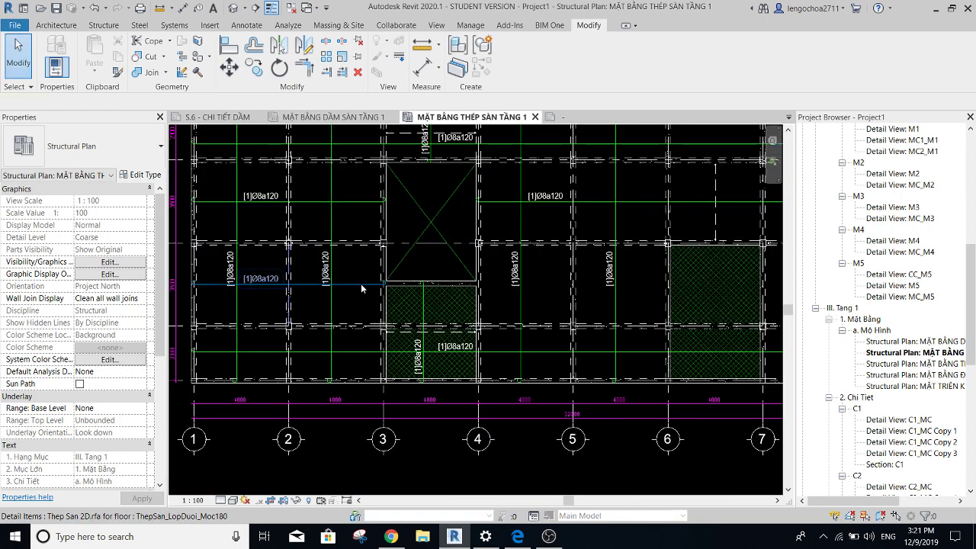
pyautogui.click(388, 300)
pyautogui.scroll(2, 249, 305)
pyautogui.scroll(1, 305, 328)
pyautogui.click(311, 337)
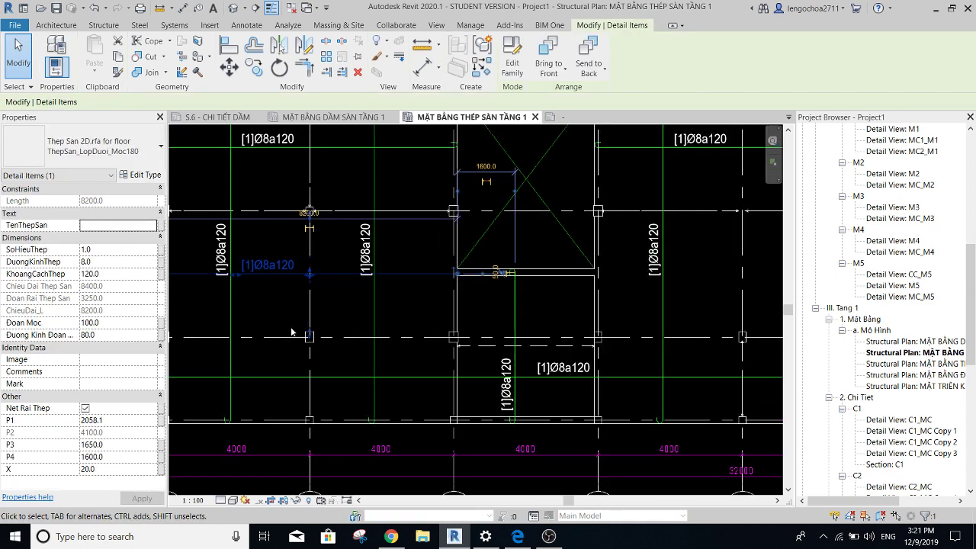
pyautogui.moveTo(308, 336); pyautogui.dragTo(306, 250)
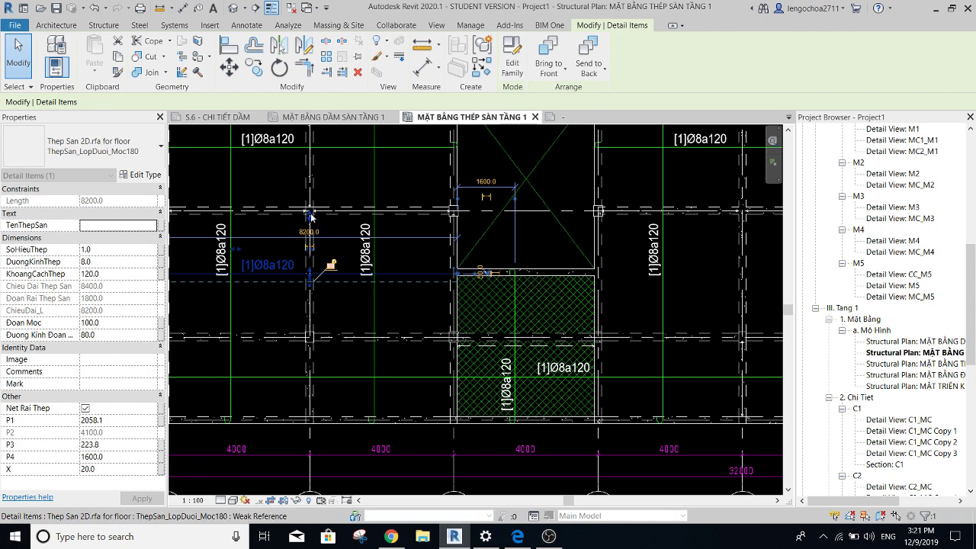
# Move the 8200 bar higher within its bay.
pyautogui.scroll(2, 309, 221)
pyautogui.scroll(-3, 381, 263)
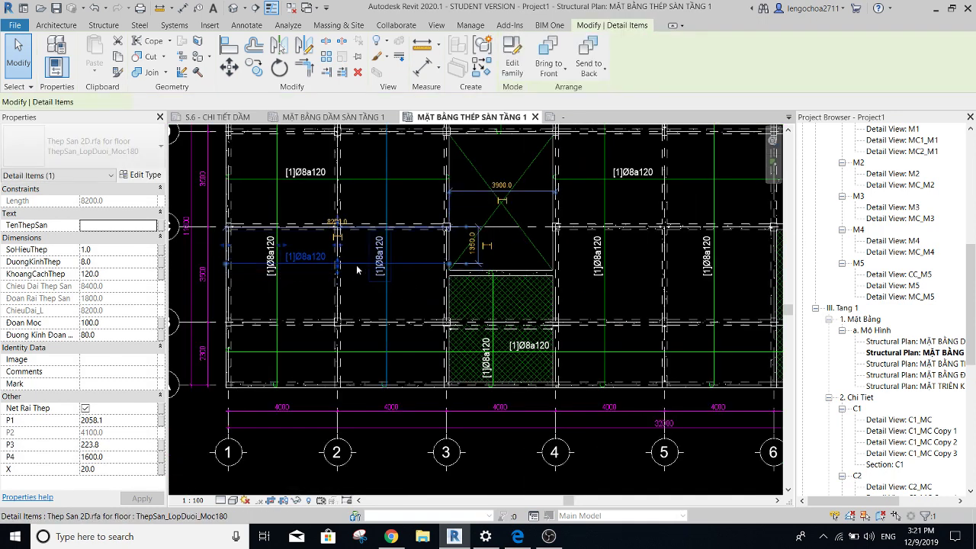
pyautogui.moveTo(356, 265); pyautogui.dragTo(308, 248)
pyautogui.press('Escape')
pyautogui.scroll(2, 336, 221)
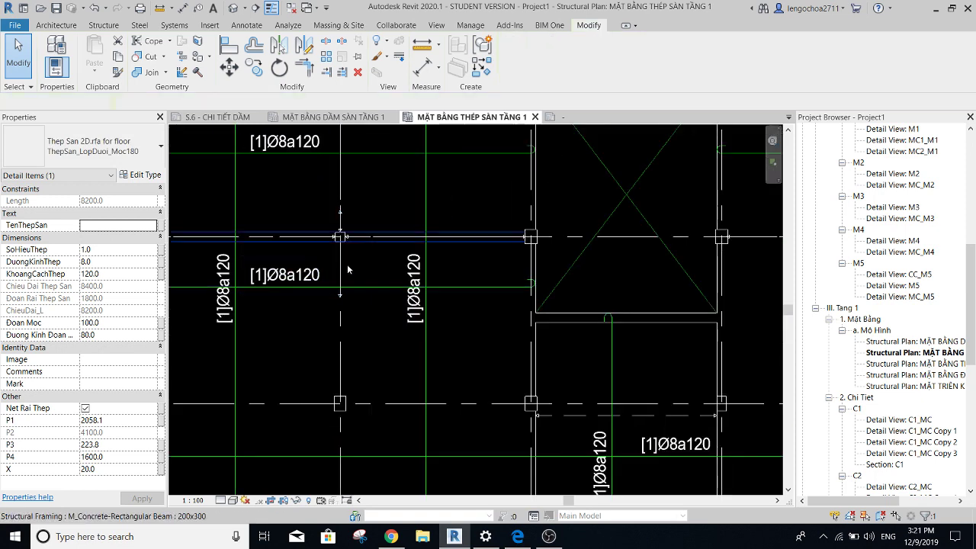
pyautogui.scroll(-3, 414, 347)
# Widen the full-length 32200 [1]Ø8a120 bar's spread upward toward grid B to 3950.
pyautogui.click(414, 347)
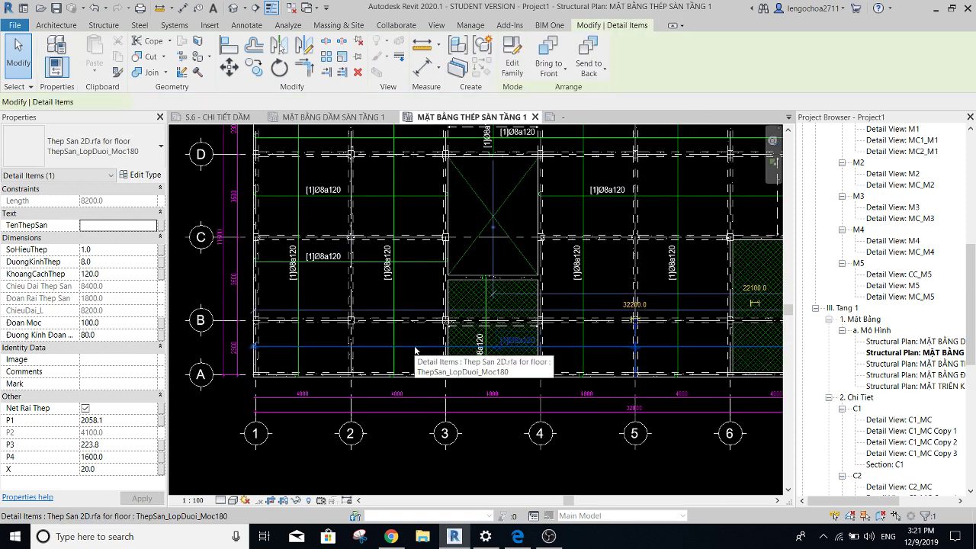
pyautogui.scroll(2, 632, 333)
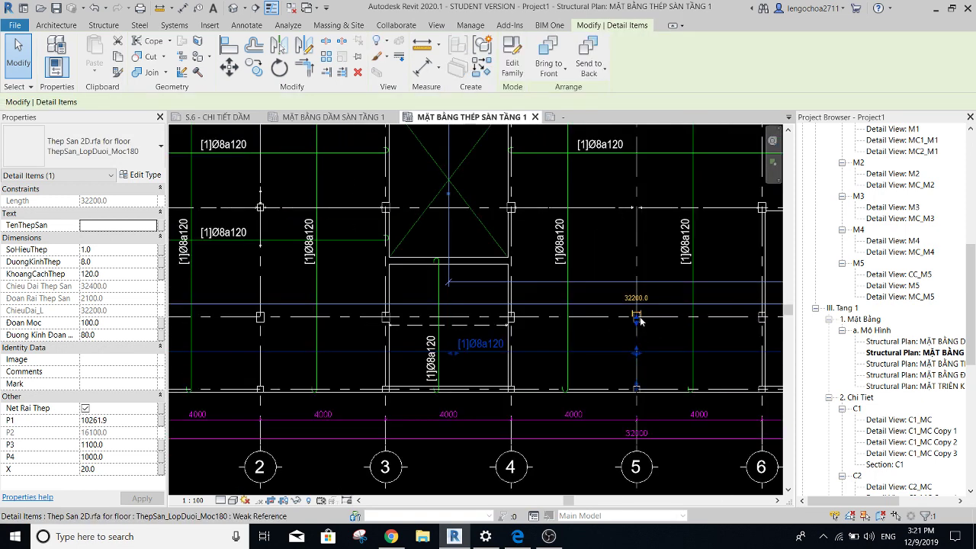
pyautogui.moveTo(640, 321); pyautogui.dragTo(637, 266)
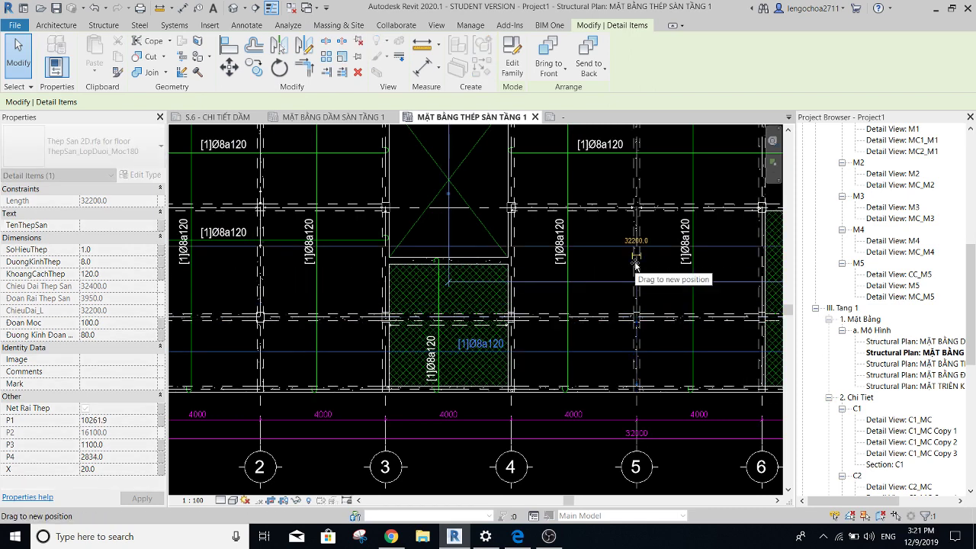
pyautogui.scroll(1, 677, 292)
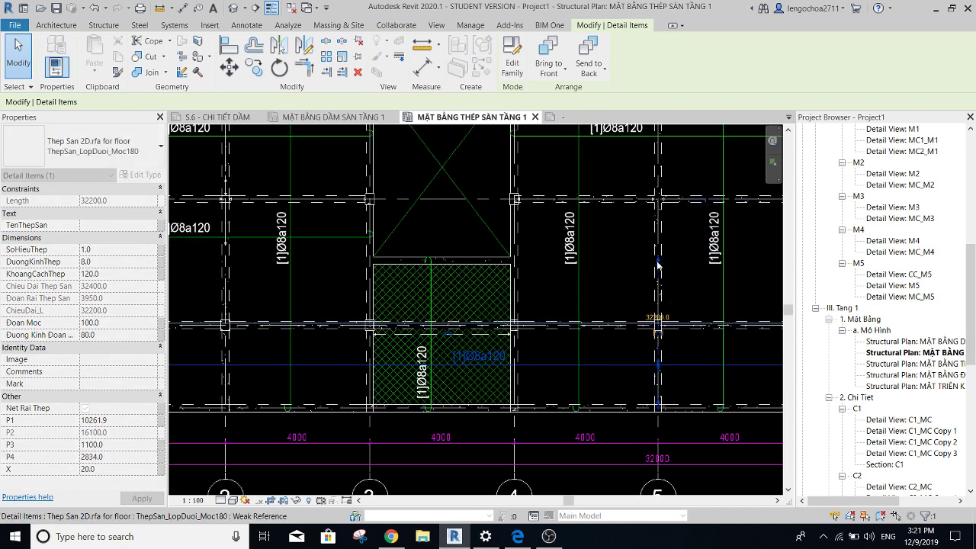
pyautogui.scroll(-2, 504, 293)
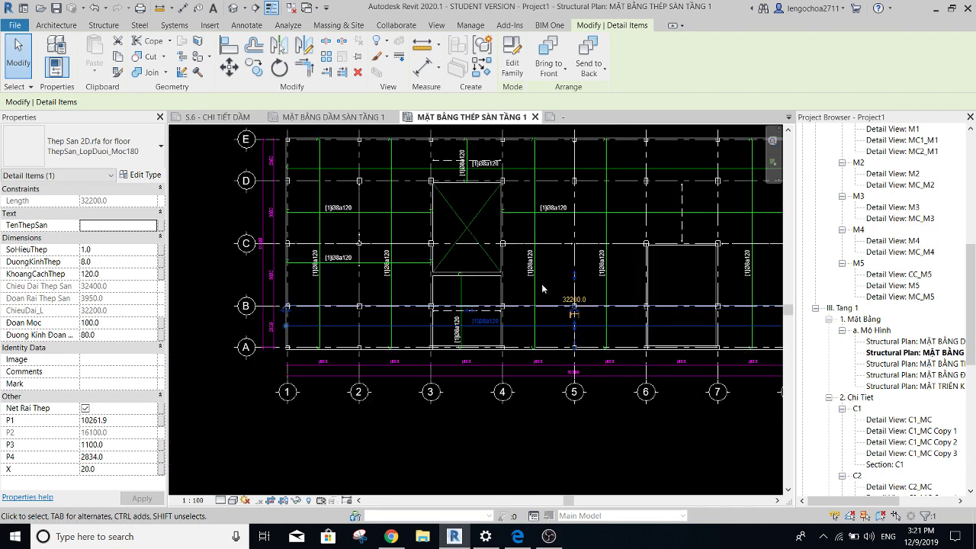
# Bring the central bays into view and start the CO copy of the selected bar.
pyautogui.moveTo(543, 288); pyautogui.dragTo(445, 309, button='middle')
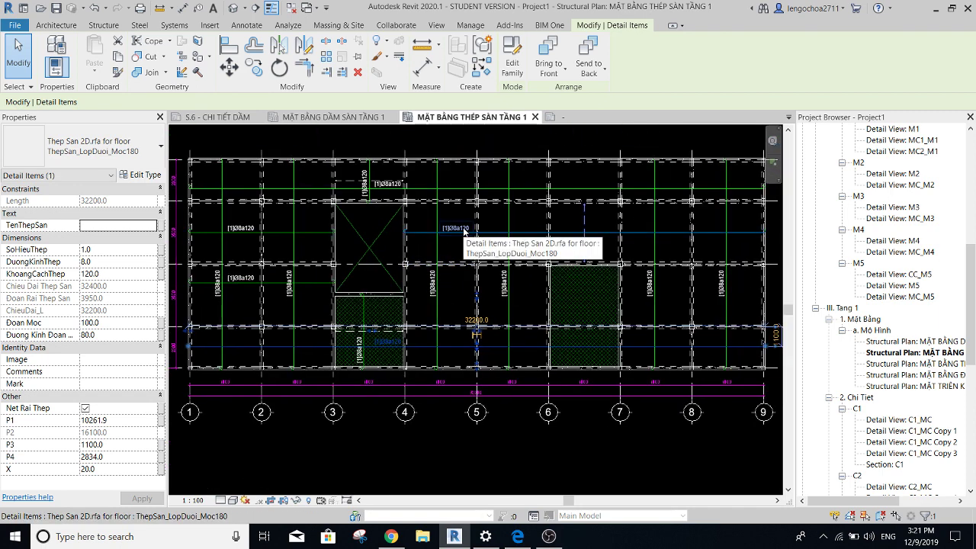
pyautogui.scroll(1, 440, 255)
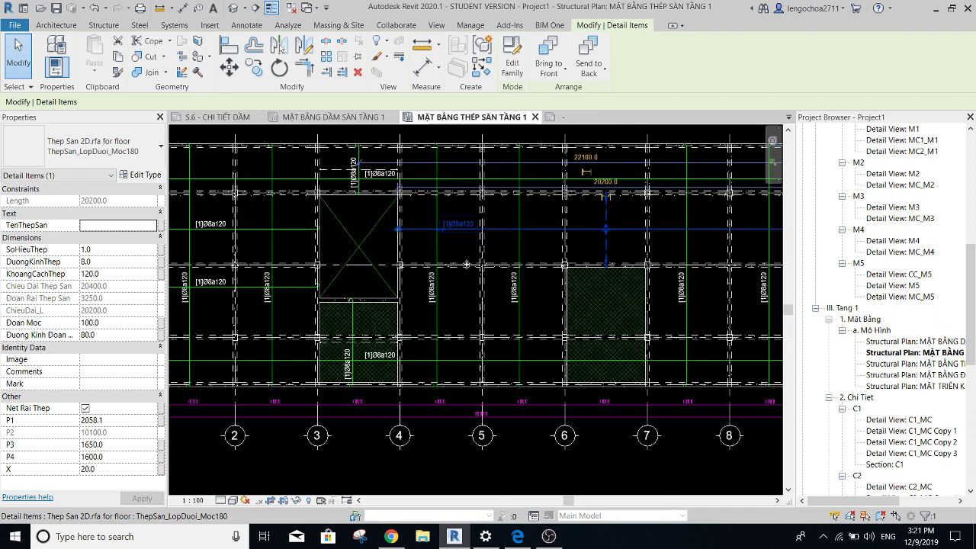
pyautogui.press('c')
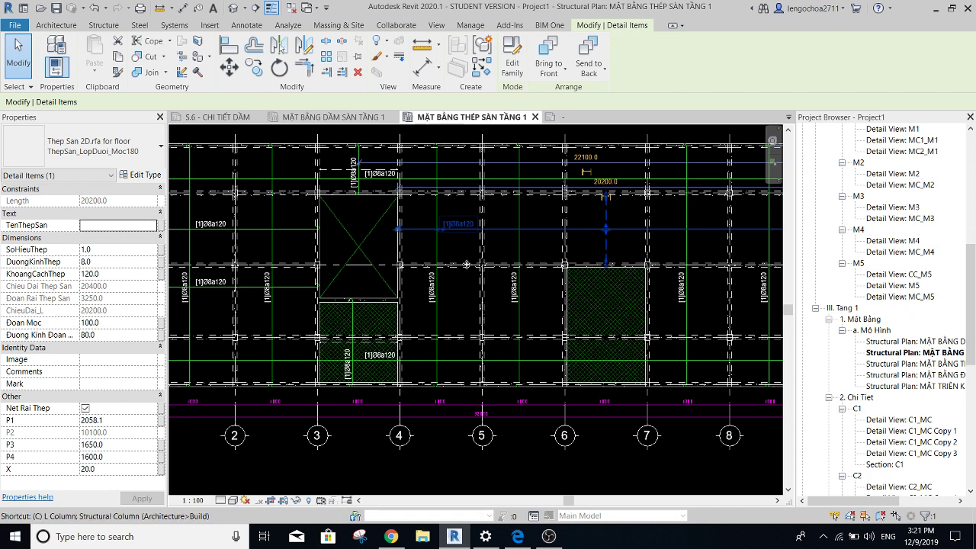
pyautogui.press('o')
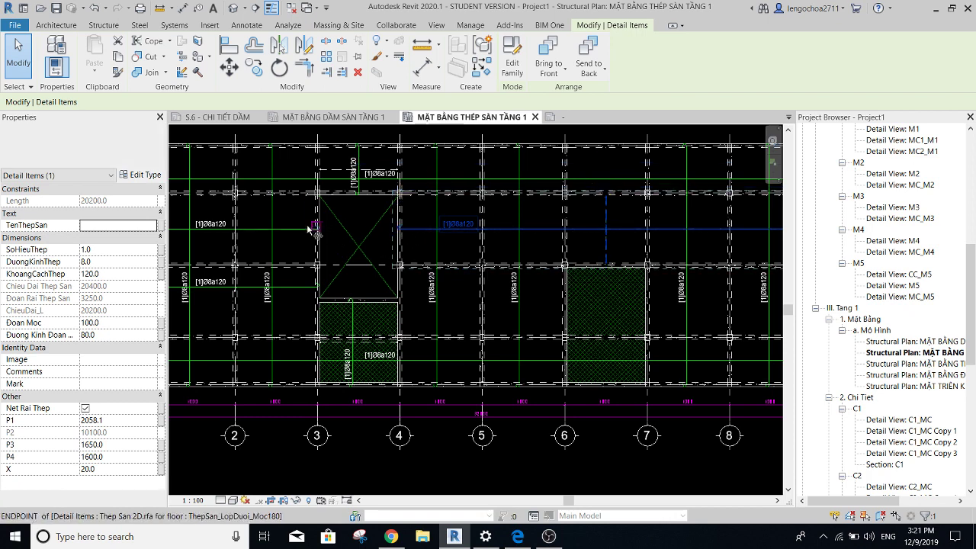
# Place a copy of the [1]Ø8a120 bar in the bay right of the opening.
pyautogui.click(303, 284)
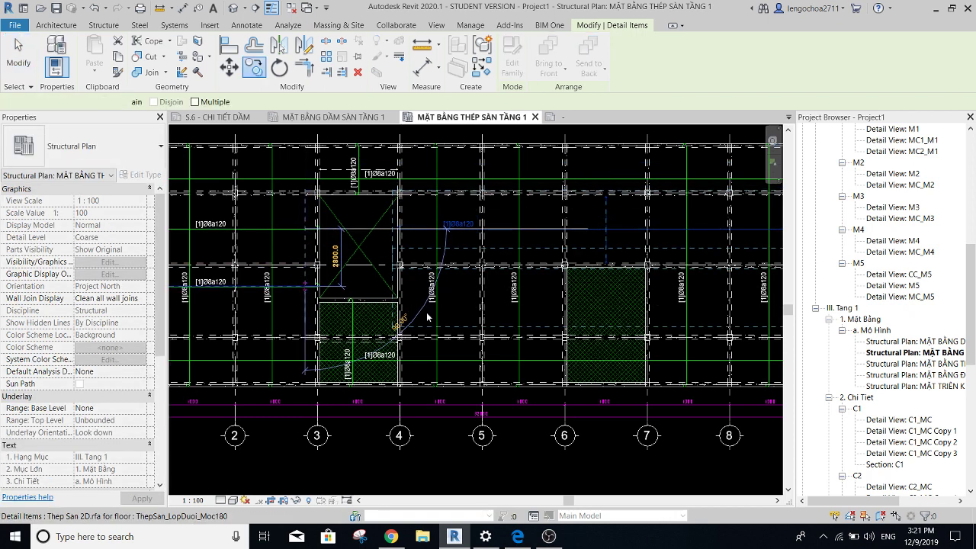
pyautogui.click(608, 324)
pyautogui.scroll(3, 610, 324)
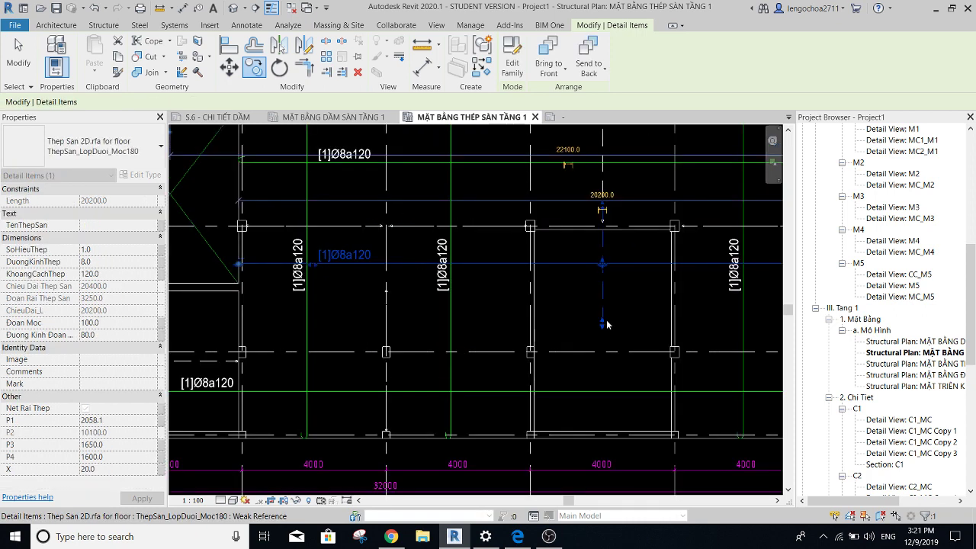
pyautogui.scroll(3, 603, 213)
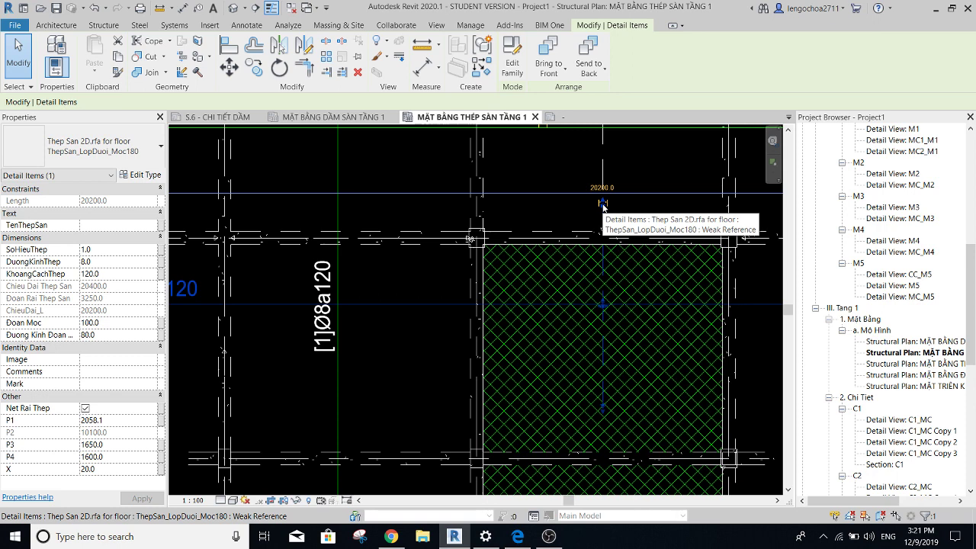
pyautogui.scroll(1, 602, 204)
pyautogui.scroll(2, 602, 204)
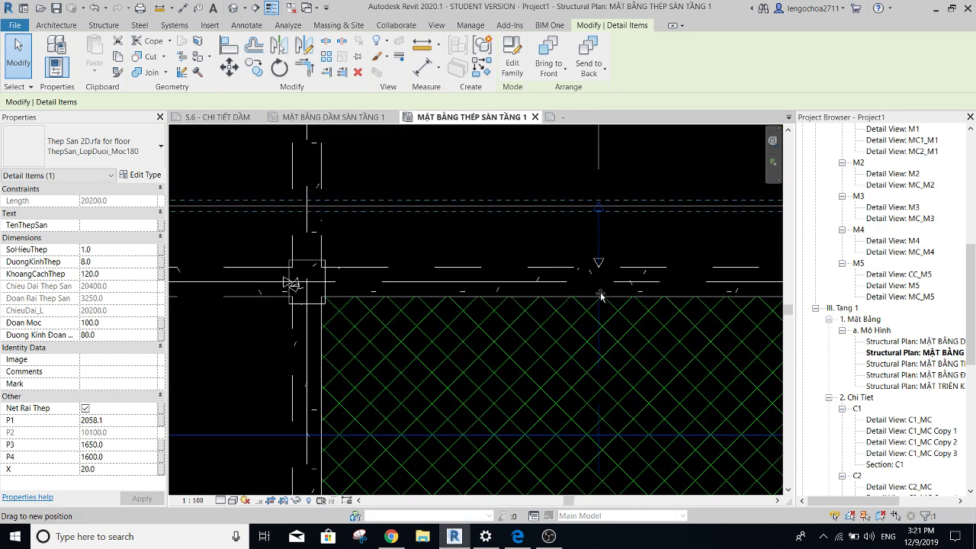
# Pull the copied bar's end back to the beam midpoint, leaving a 1650 spread.
pyautogui.moveTo(601, 297)
pyautogui.mouseDown()
pyautogui.moveTo(584, 338)
pyautogui.moveTo(575, 297)
pyautogui.mouseUp()
pyautogui.scroll(-5, 580, 257)
pyautogui.scroll(2, 581, 342)
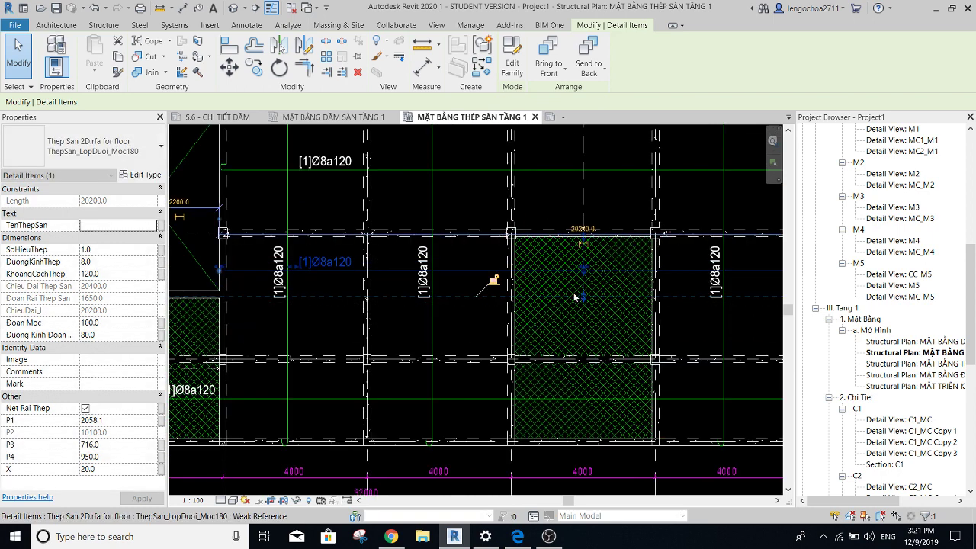
pyautogui.scroll(-3, 575, 297)
pyautogui.press('Escape')
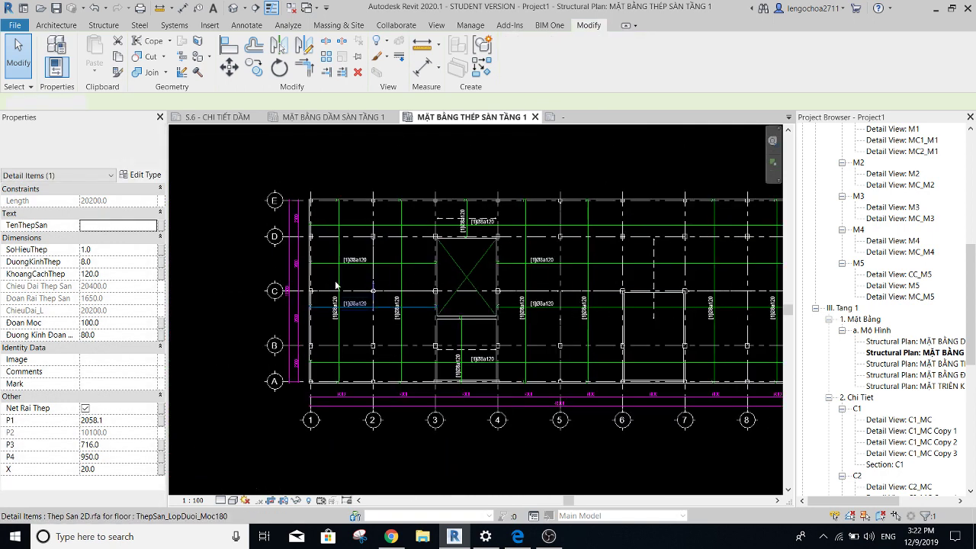
pyautogui.scroll(2, 336, 285)
# Set SoHieuThep to 2 for the vertical bar below the opening and 3 for the bar above it.
pyautogui.moveTo(340, 292); pyautogui.dragTo(378, 305, button='middle')
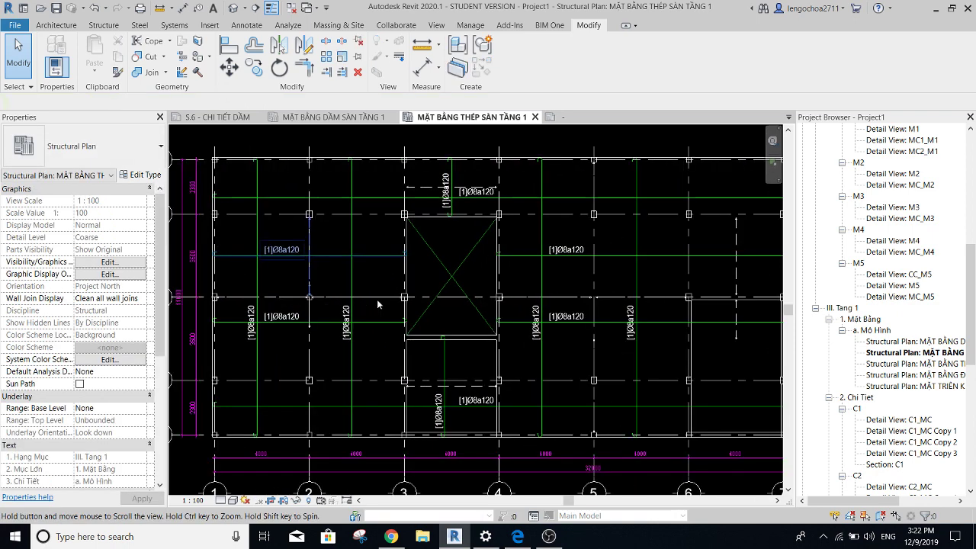
pyautogui.click(377, 304)
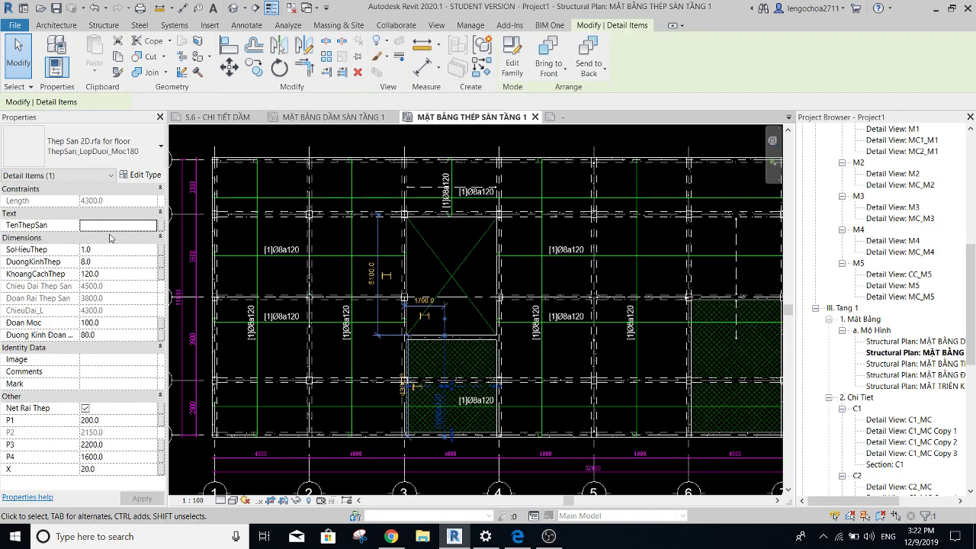
pyautogui.click(104, 250)
pyautogui.write('2')
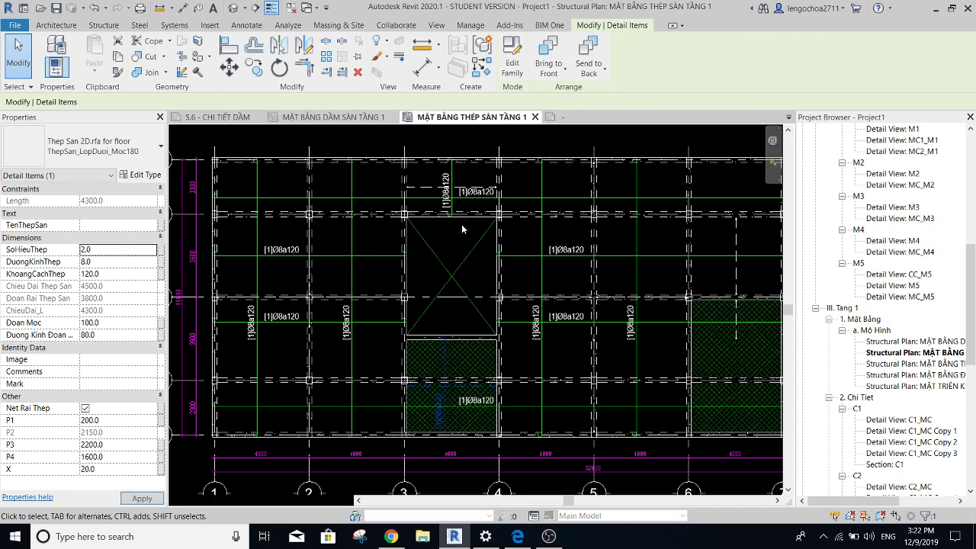
pyautogui.click(459, 227)
pyautogui.click(200, 211)
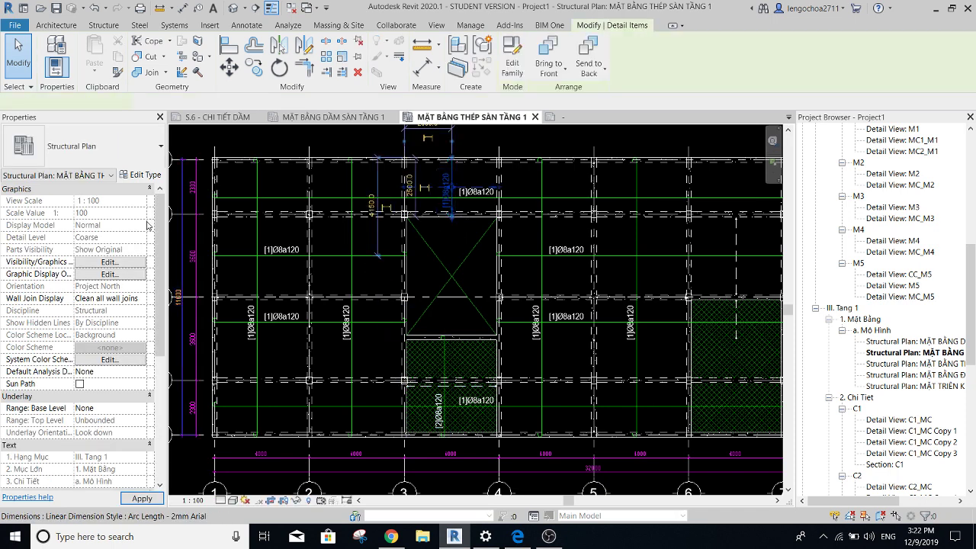
pyautogui.click(110, 250)
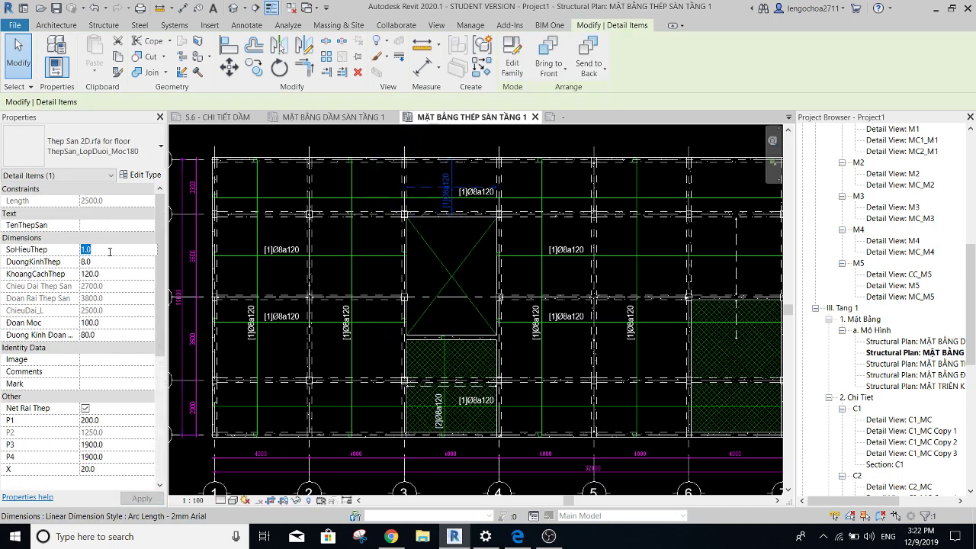
pyautogui.click(451, 238)
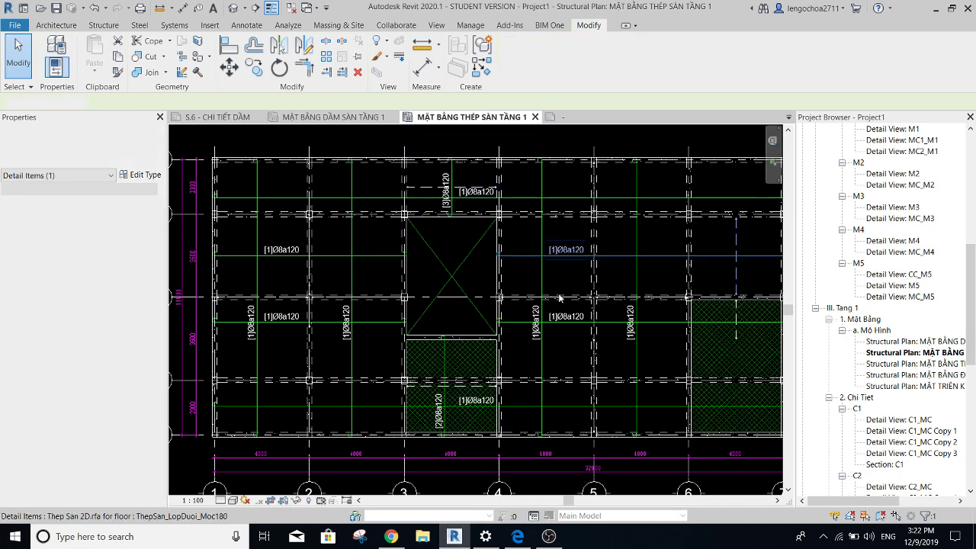
pyautogui.scroll(-2, 460, 310)
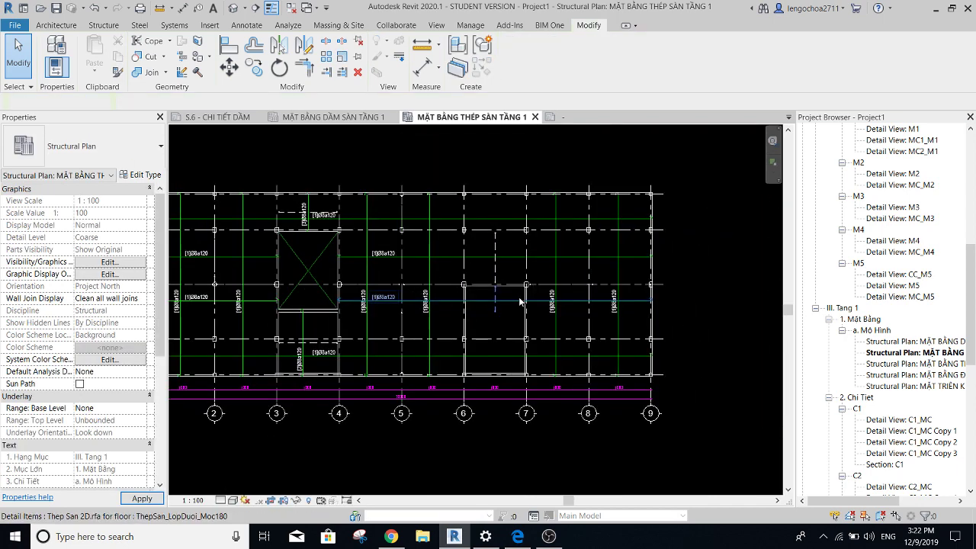
pyautogui.scroll(2, 461, 309)
pyautogui.click(511, 311)
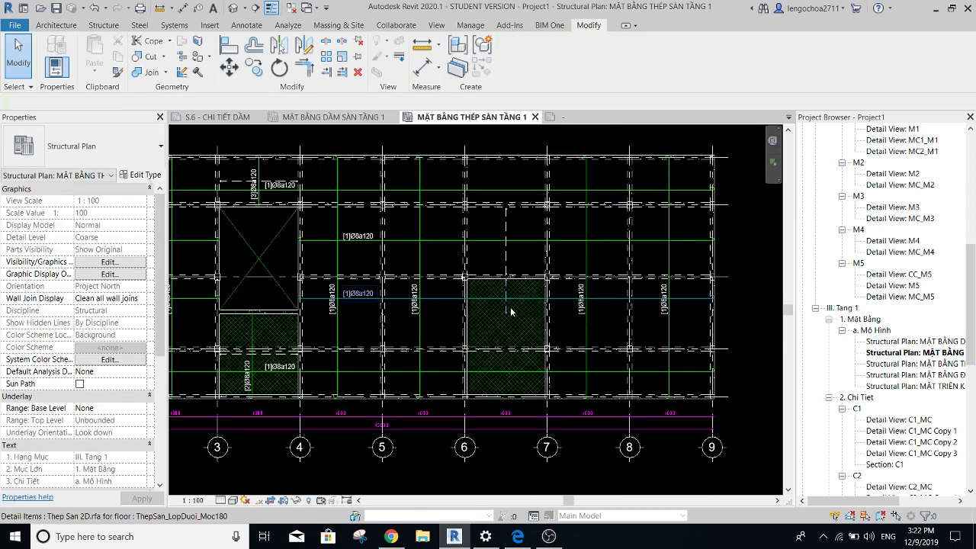
pyautogui.rightClick(511, 311)
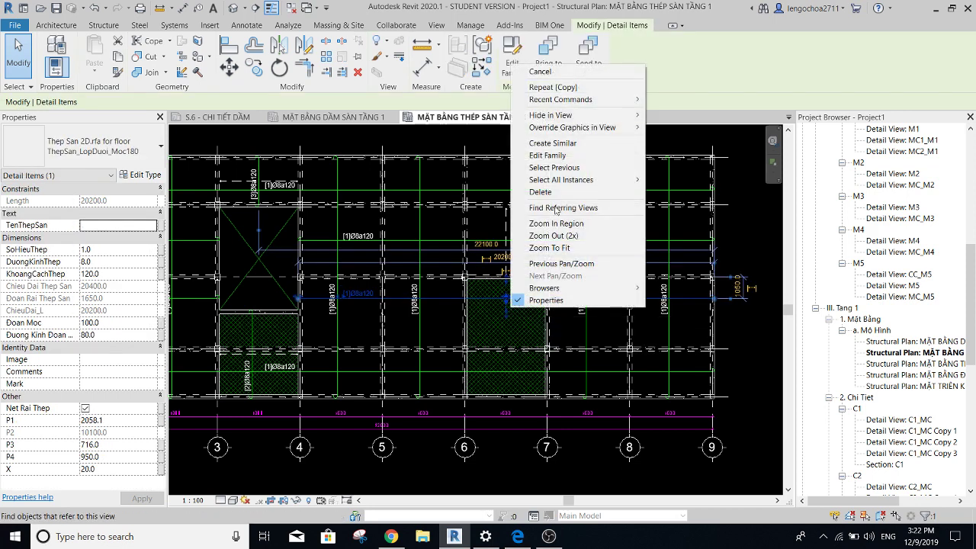
pyautogui.moveTo(561, 180)
pyautogui.click(678, 180)
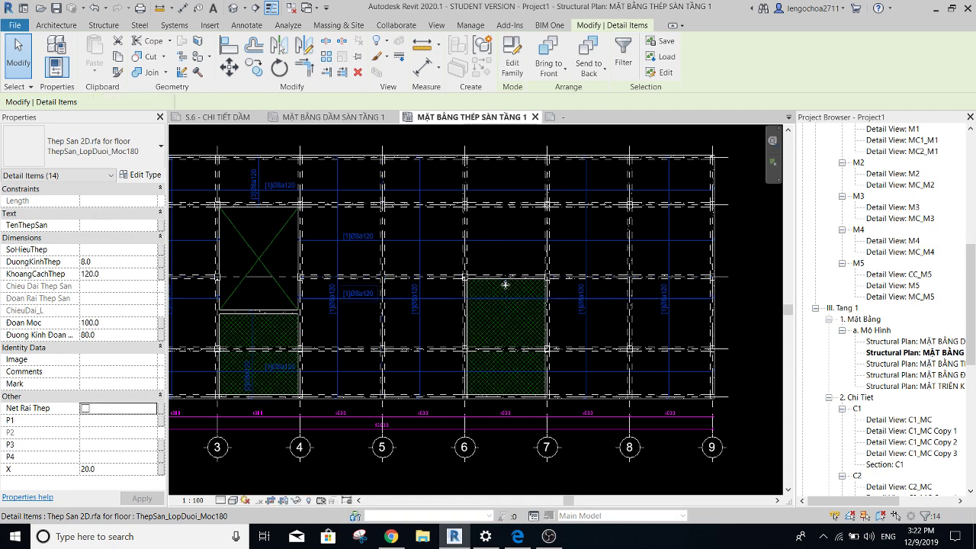
pyautogui.press('Escape')
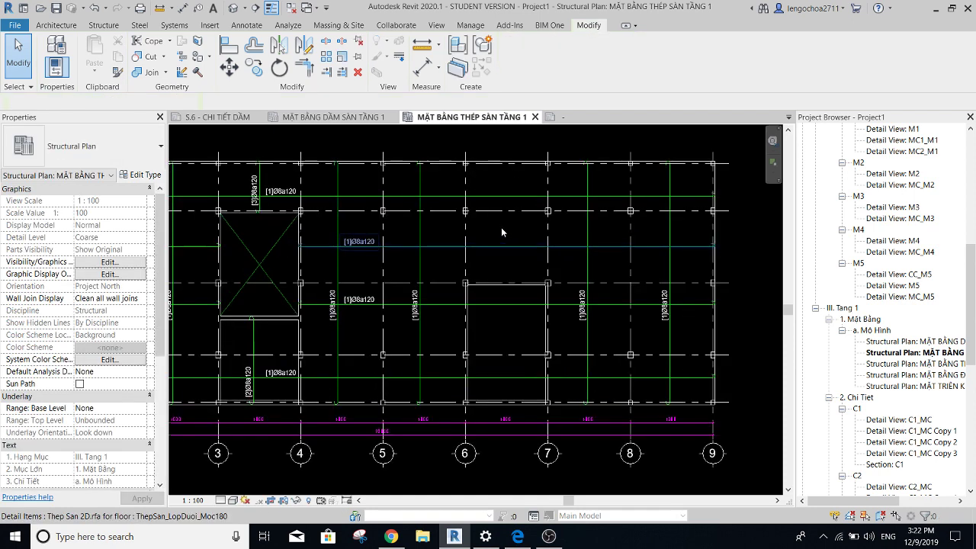
pyautogui.scroll(1, 501, 228)
pyautogui.moveTo(501, 227); pyautogui.dragTo(562, 229, button='middle')
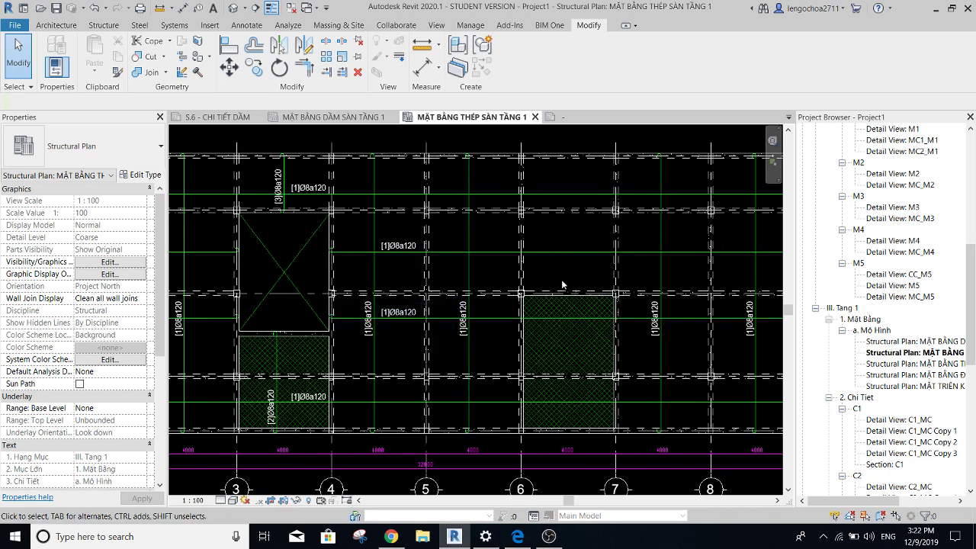
pyautogui.scroll(-1, 562, 284)
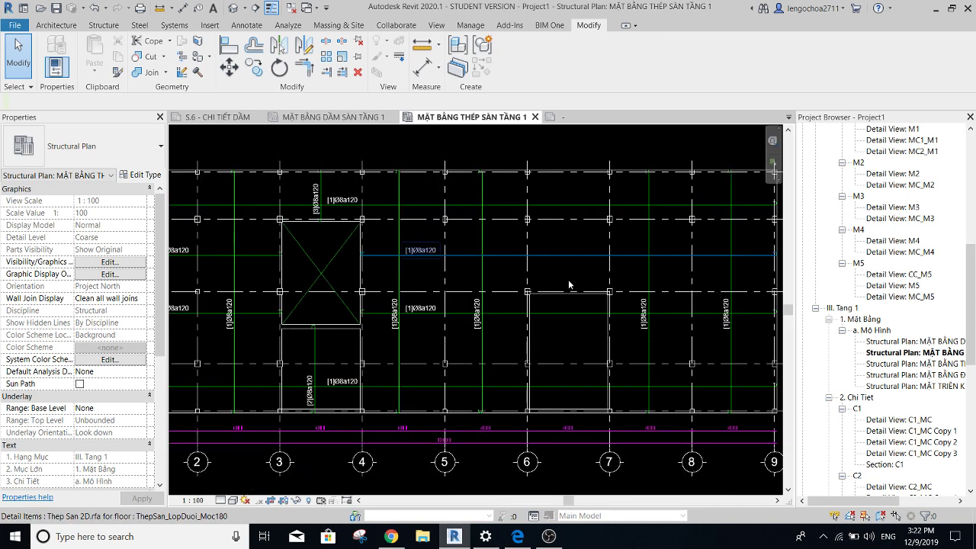
# Select the vertical bar between grids 5 and 6, start a copy, then cancel it.
pyautogui.click(483, 214)
pyautogui.scroll(1, 483, 212)
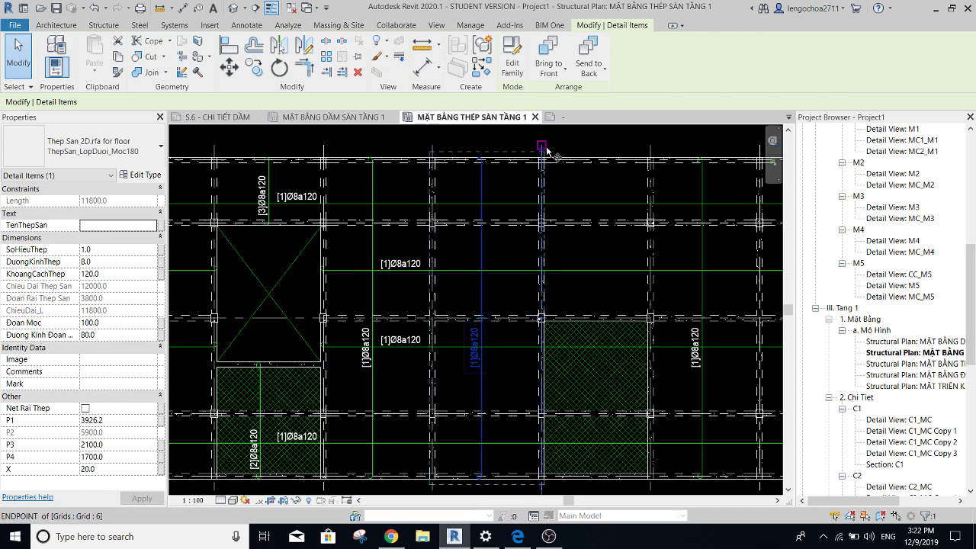
pyautogui.press('c')
pyautogui.press('o')
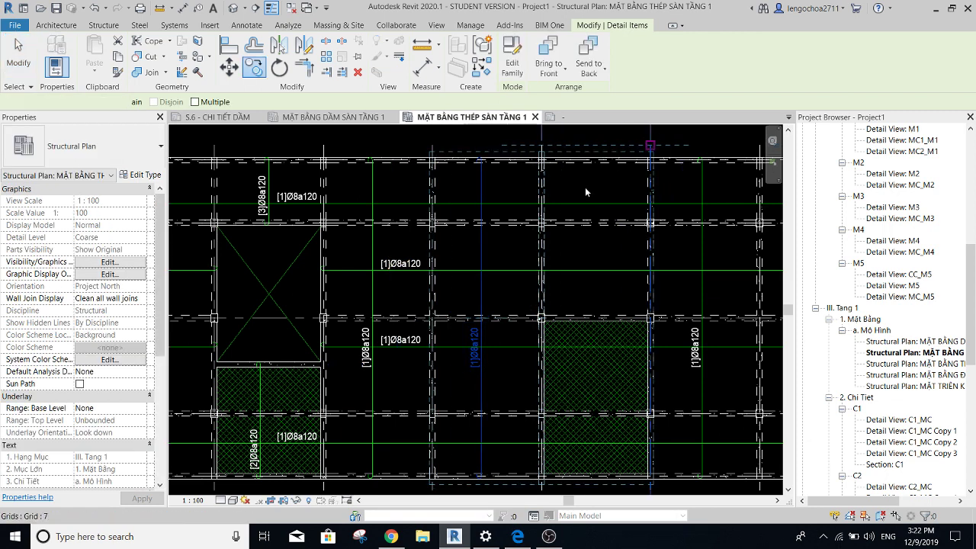
pyautogui.press('z')
pyautogui.press('f')
pyautogui.press('Escape')
pyautogui.press('Escape')
# Zoom out and pan the plan until grids 1 through 8 are all visible.
pyautogui.scroll(1, 501, 252)
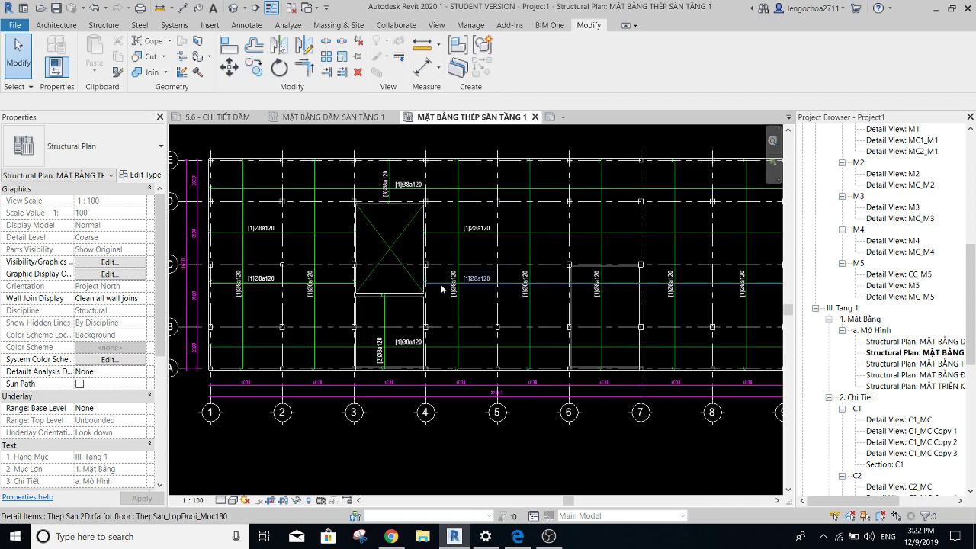
pyautogui.scroll(4, 336, 219)
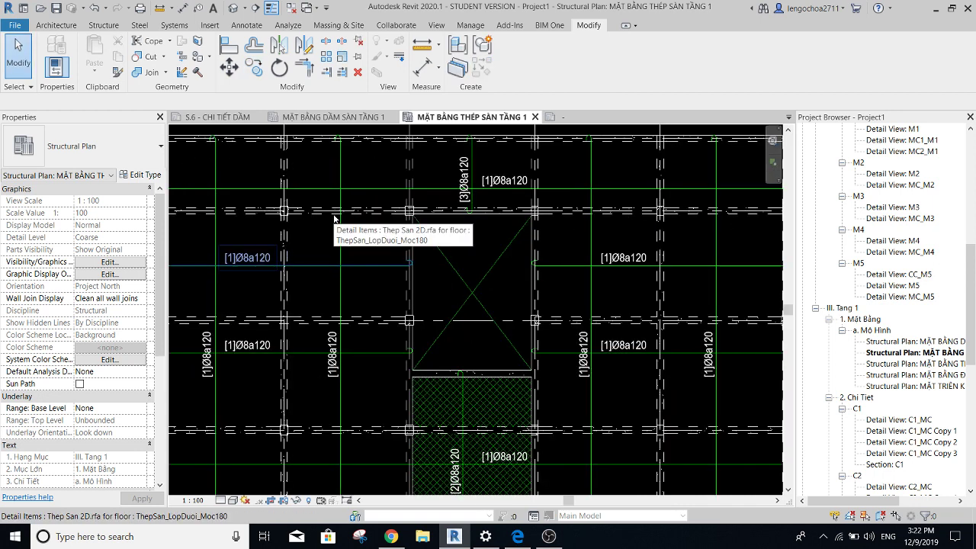
pyautogui.scroll(-4, 348, 219)
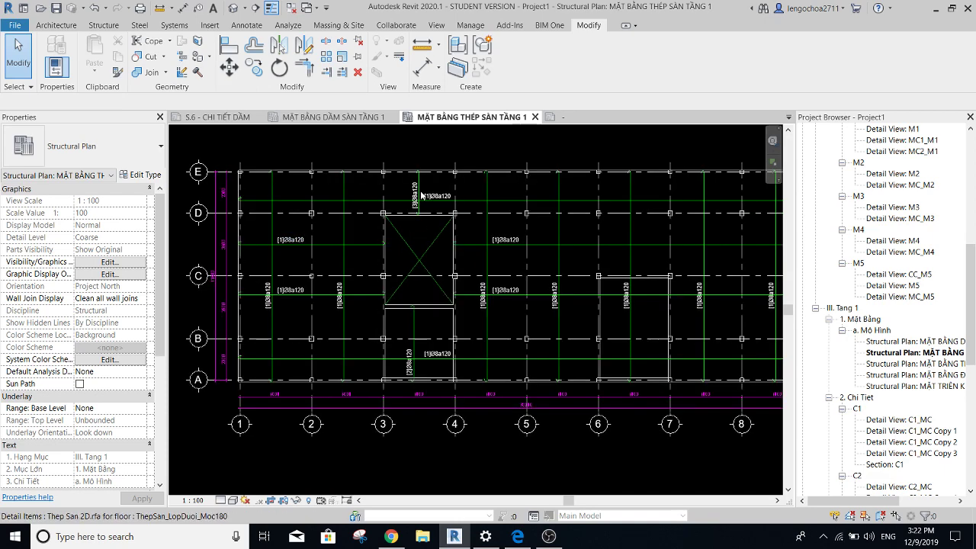
pyautogui.scroll(3, 421, 195)
pyautogui.moveTo(544, 288); pyautogui.dragTo(449, 274, button='middle')
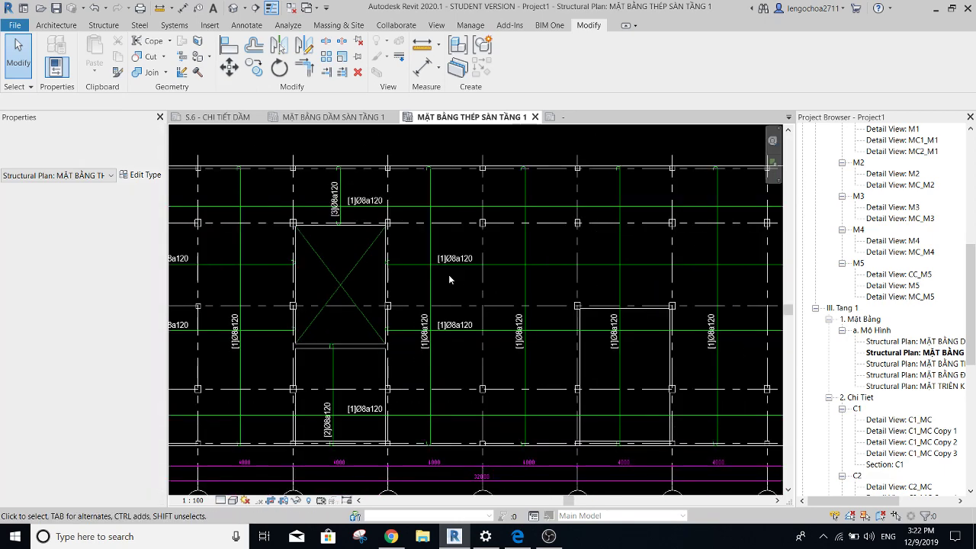
pyautogui.scroll(-2, 448, 275)
pyautogui.moveTo(252, 242); pyautogui.dragTo(307, 239, button='middle')
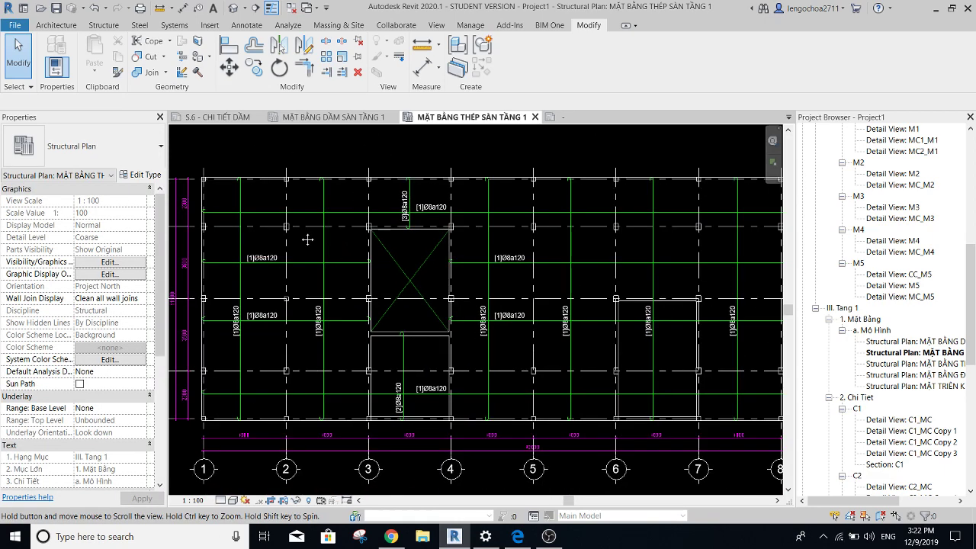
# Renumber the top-bay bar 4, the left bar beside the opening 5, and the right bar 6.
pyautogui.click(240, 247)
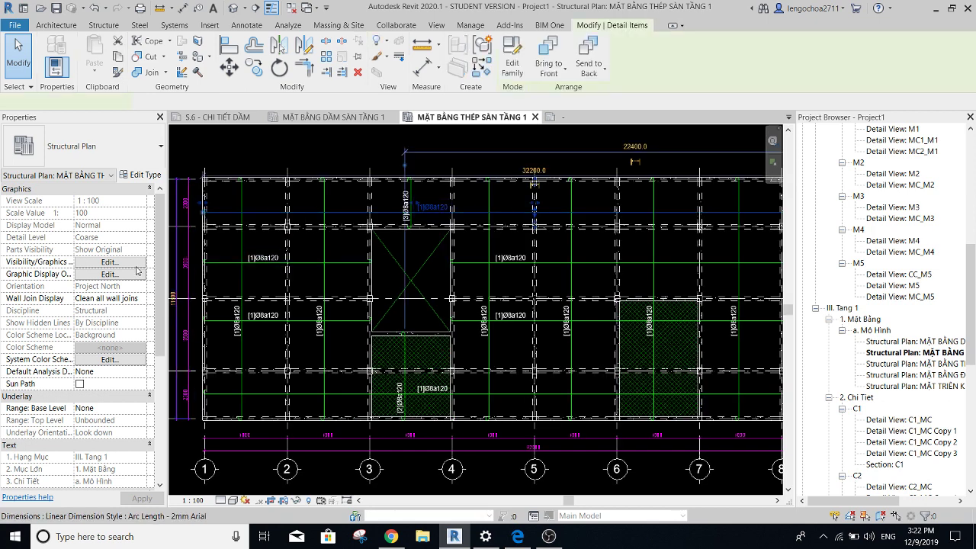
pyautogui.click(109, 250)
pyautogui.write('4')
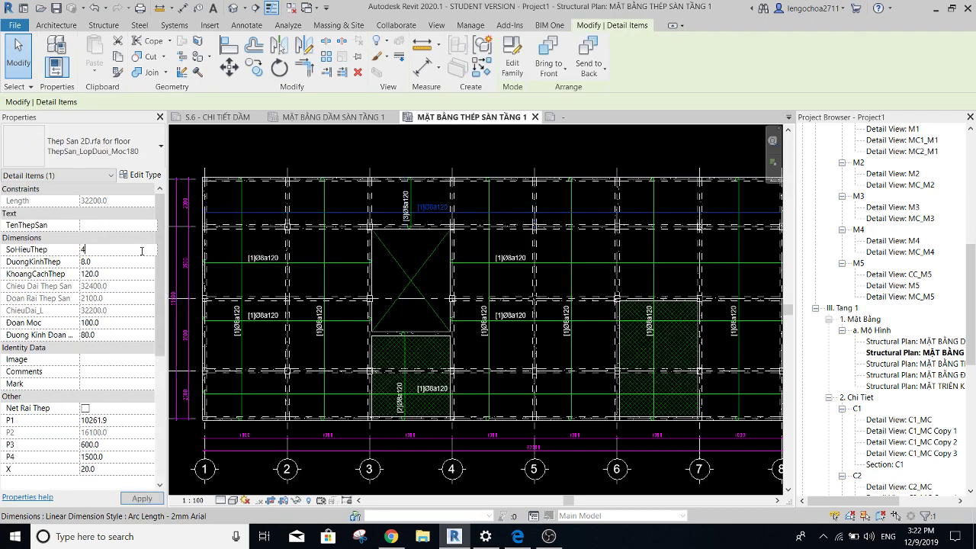
pyautogui.press('Escape')
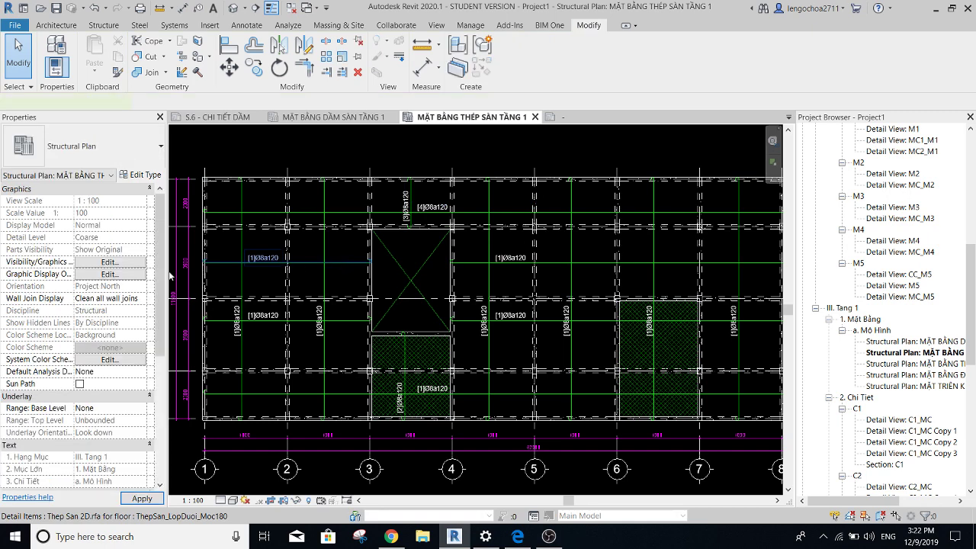
pyautogui.click(169, 276)
pyautogui.click(109, 250)
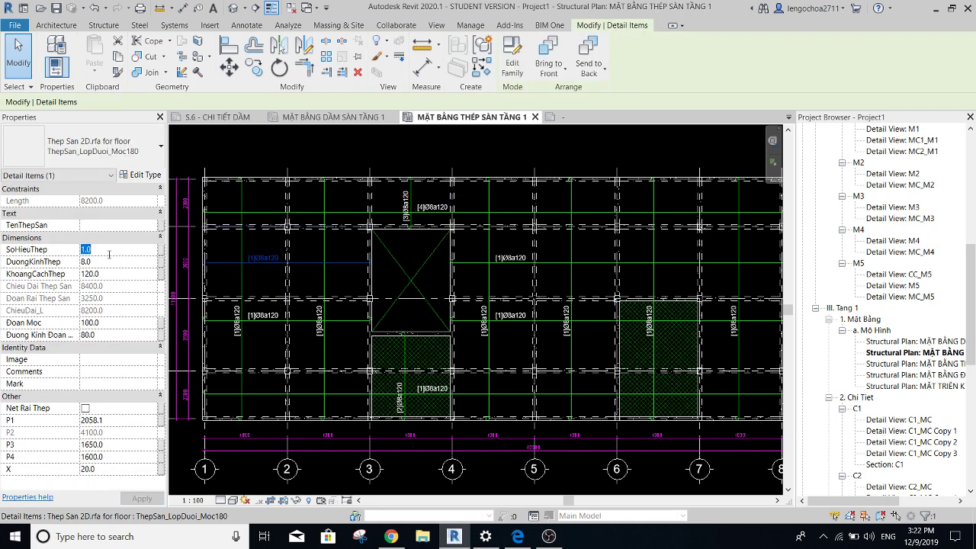
pyautogui.write('5')
pyautogui.press('Return')
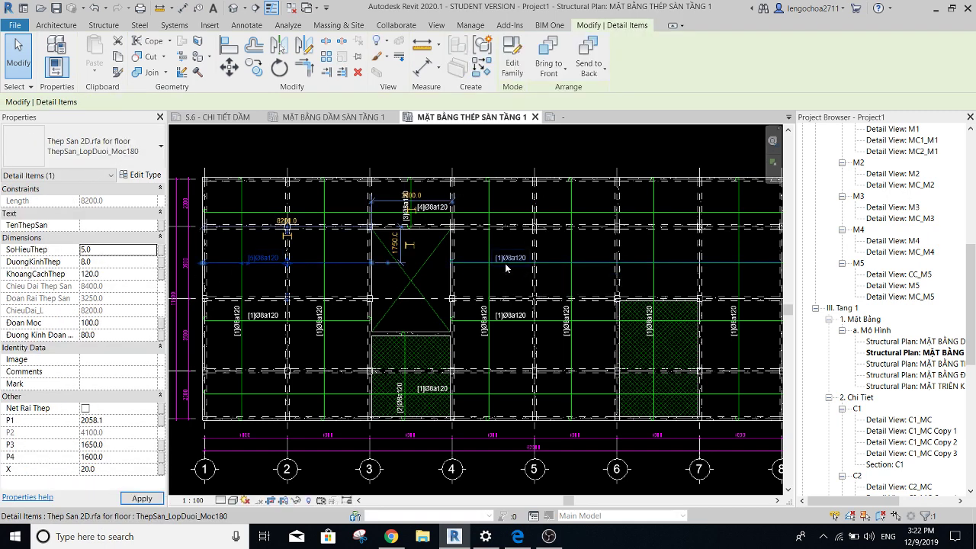
pyautogui.click(506, 266)
pyautogui.click(112, 251)
pyautogui.write('6')
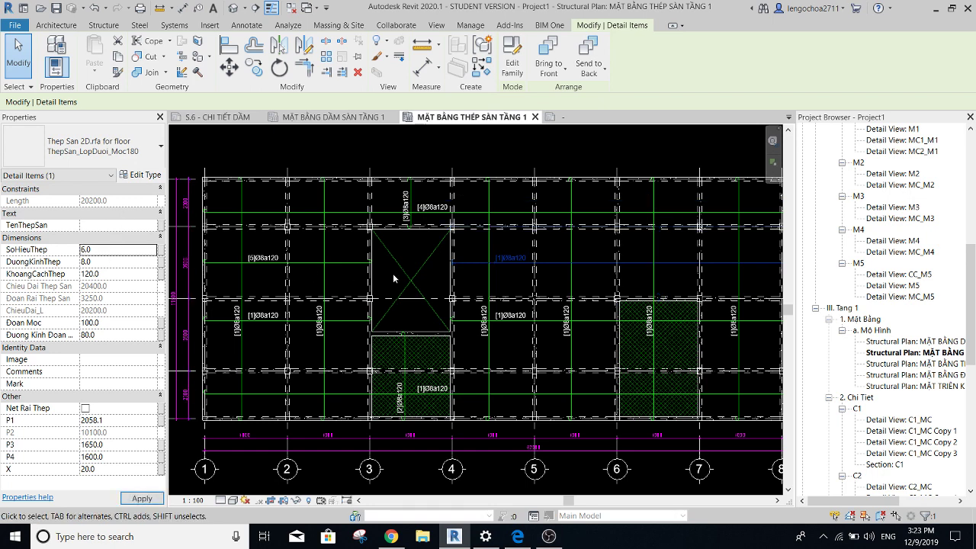
pyautogui.click(258, 260)
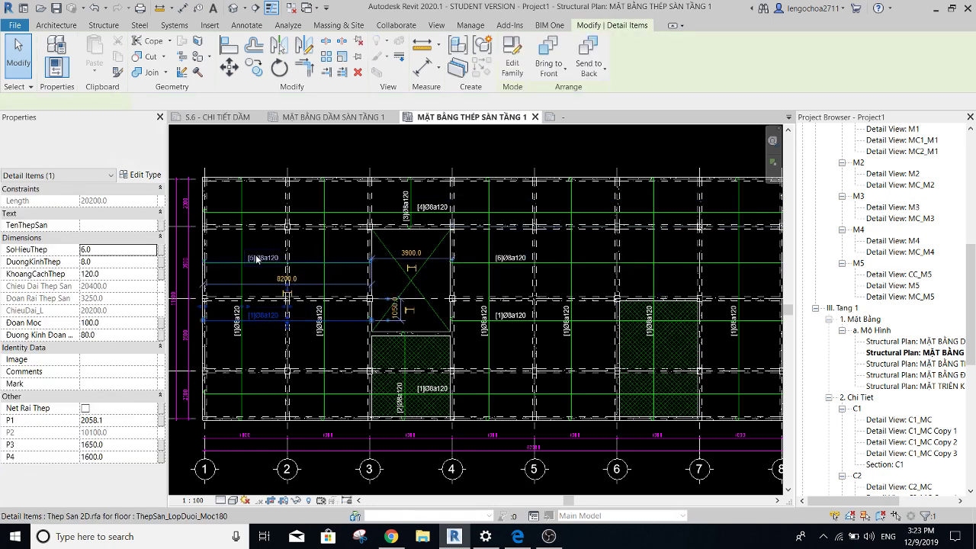
pyautogui.press('Escape')
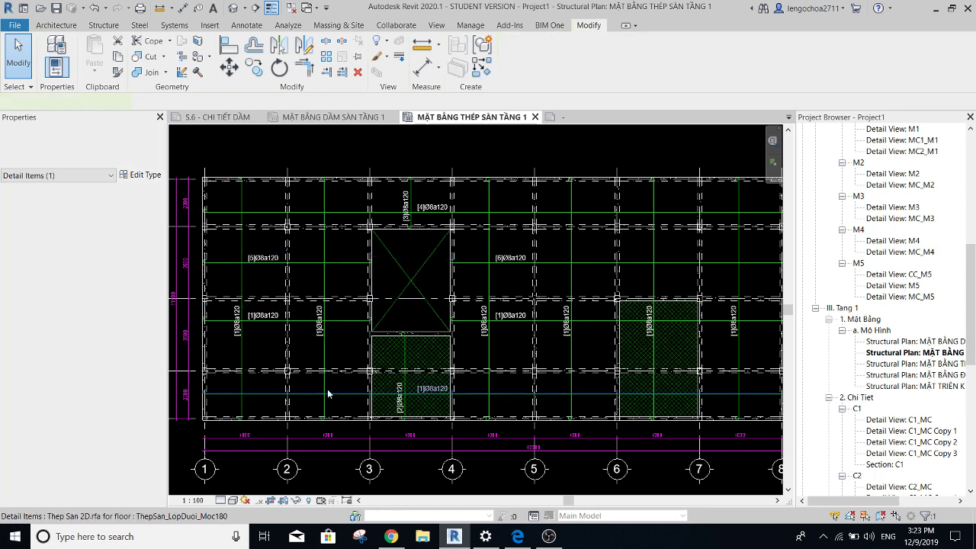
# Set the bar below the opening to 7 and the left row C bar to 5, then edit the right row C bar.
pyautogui.click(328, 393)
pyautogui.click(110, 250)
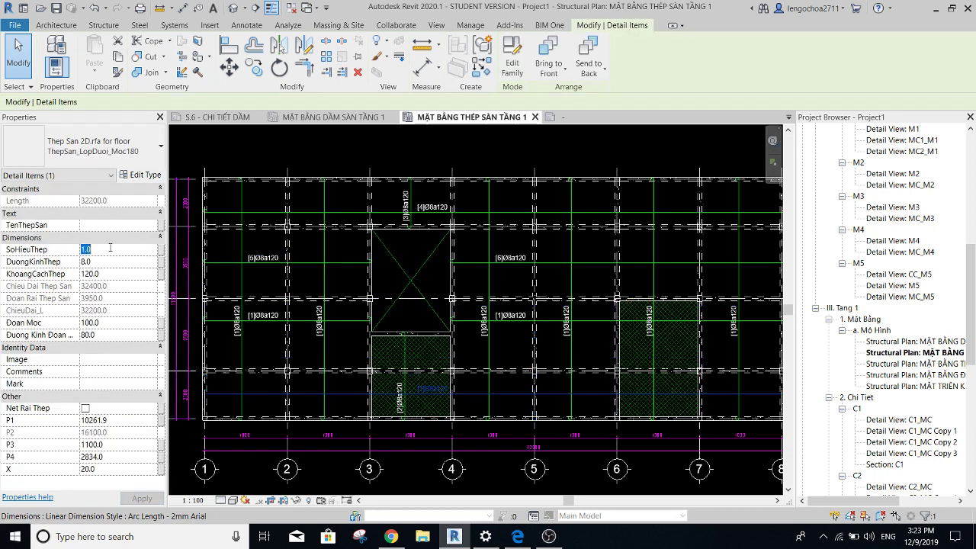
pyautogui.click(360, 290)
pyautogui.click(341, 320)
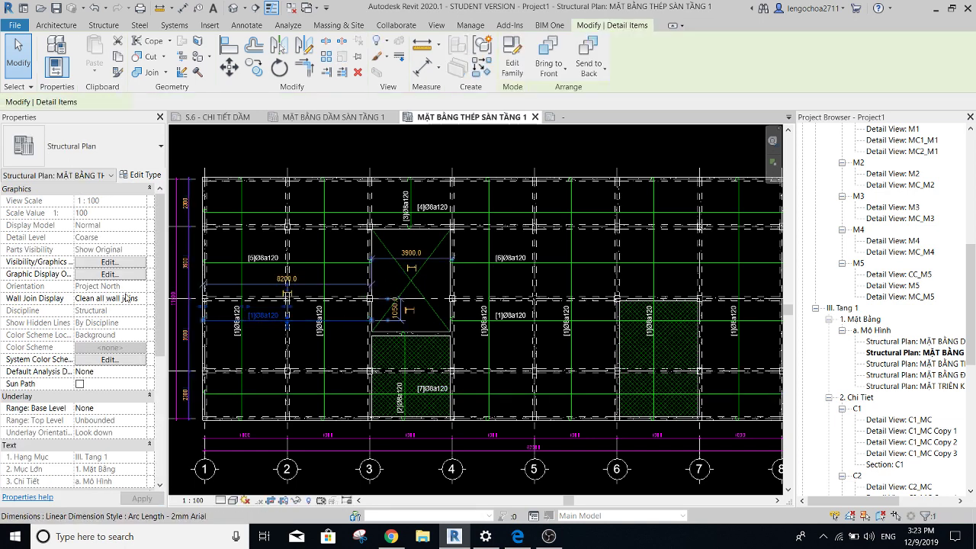
pyautogui.click(116, 250)
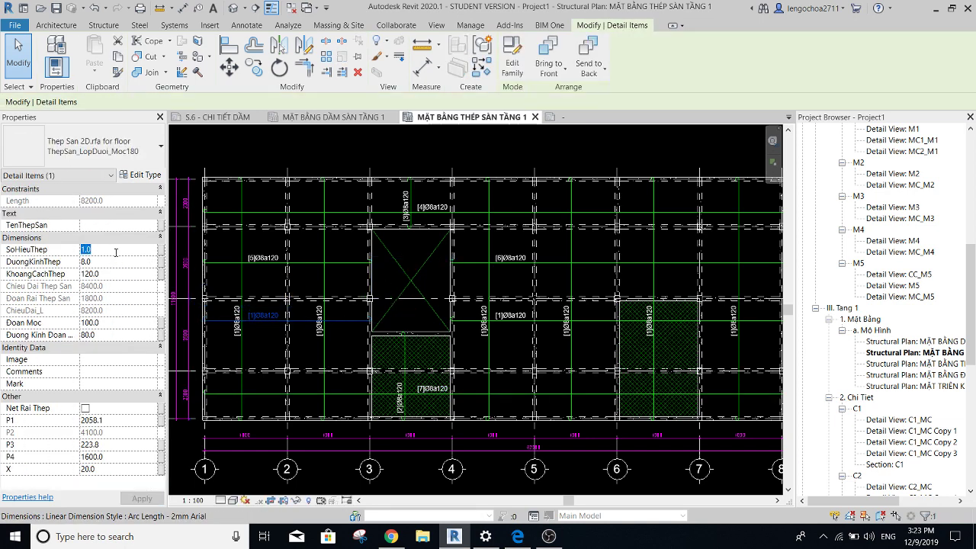
pyautogui.click(418, 253)
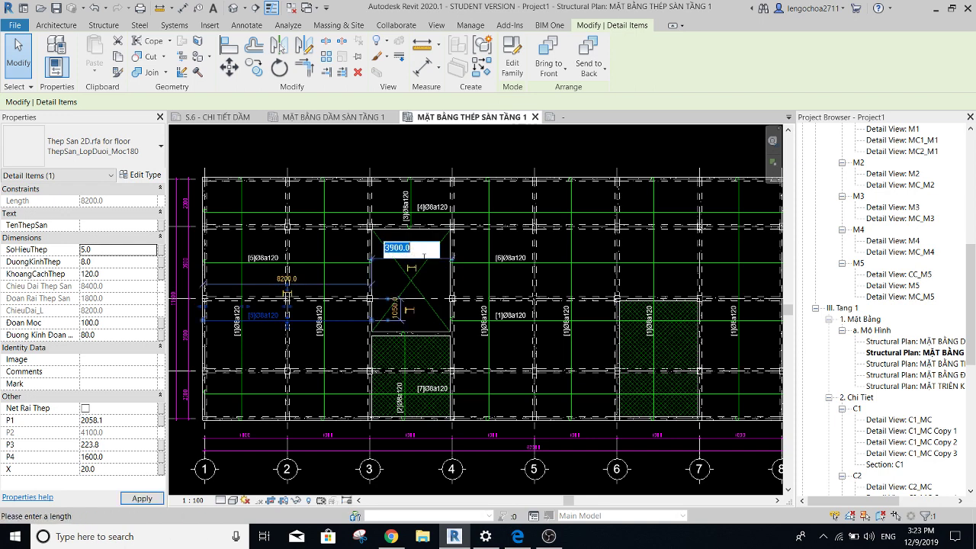
pyautogui.scroll(2, 511, 319)
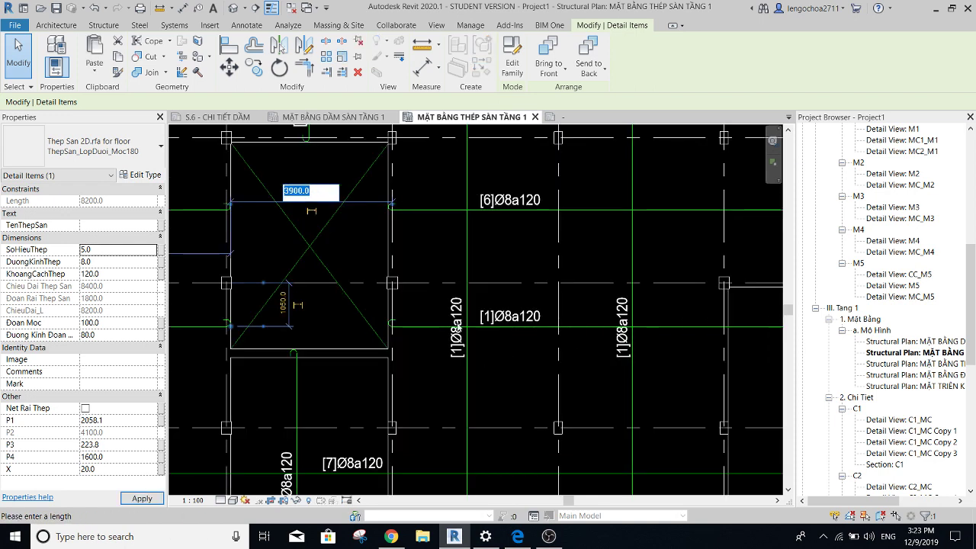
pyautogui.click(362, 258)
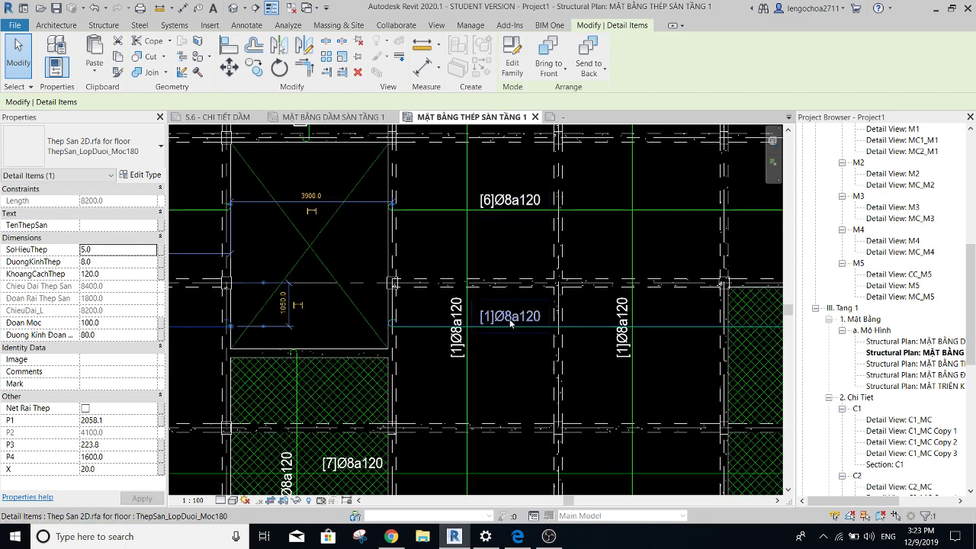
pyautogui.scroll(-1, 267, 271)
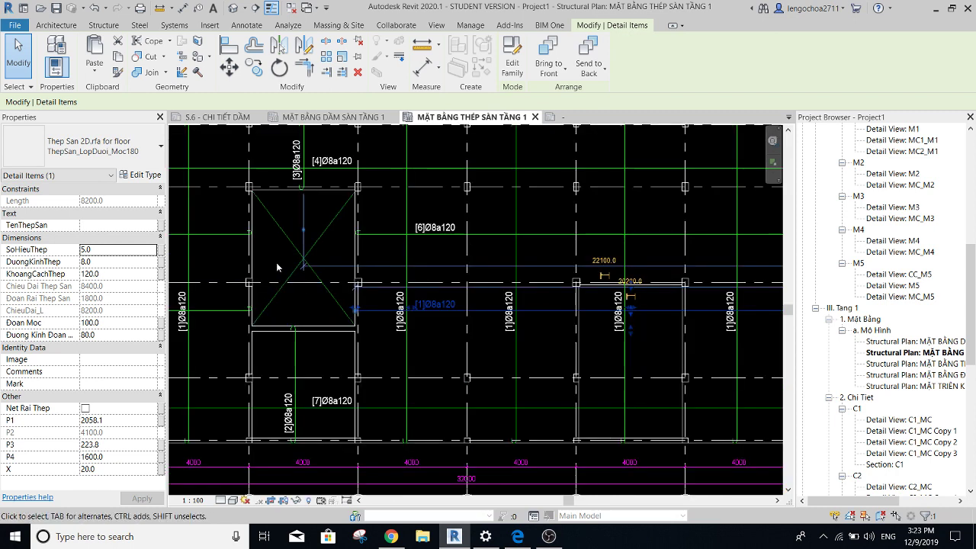
pyautogui.click(112, 249)
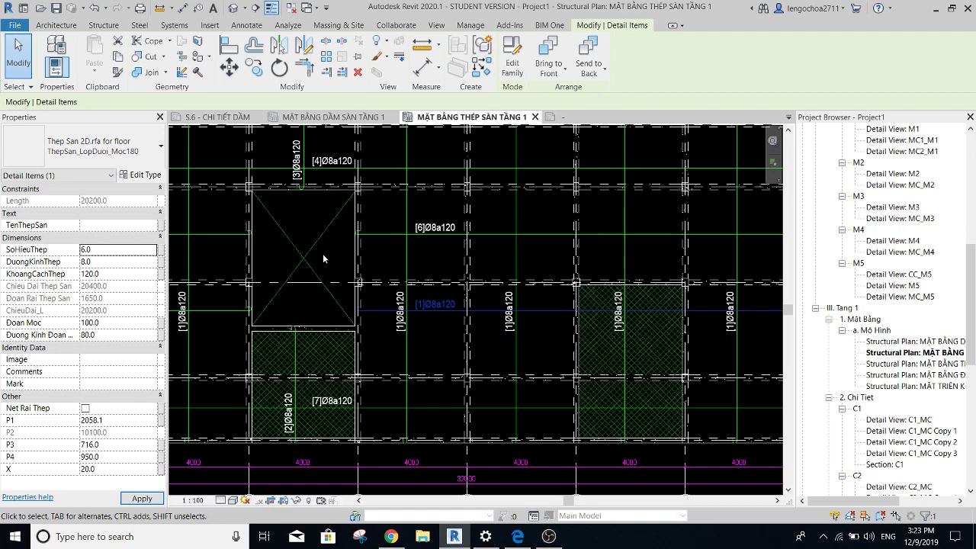
pyautogui.scroll(-3, 290, 242)
# Number the right row C bar [6] and review the plan's [1]–[7]Ø8a120 labels across grids 1–9.
pyautogui.click(603, 246)
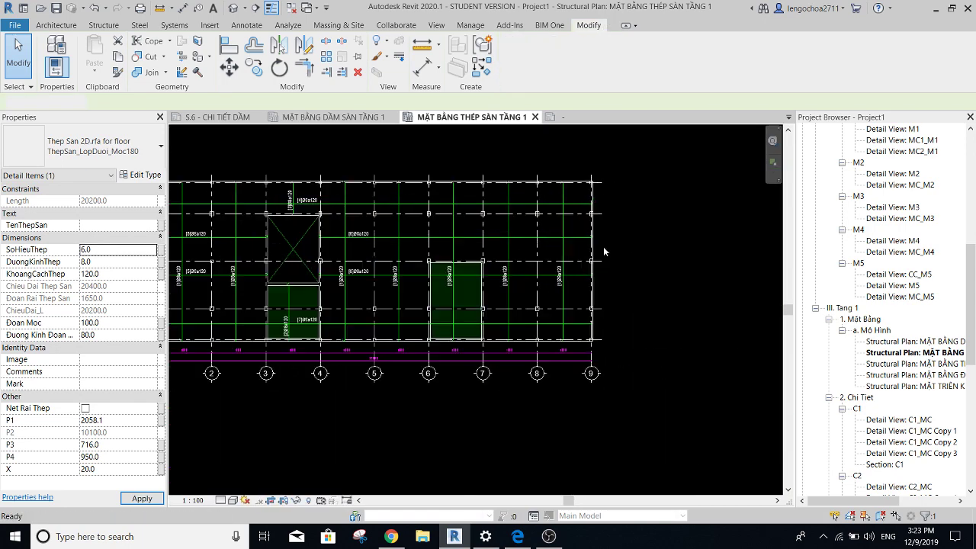
pyautogui.click(700, 292)
pyautogui.scroll(-1, 724, 298)
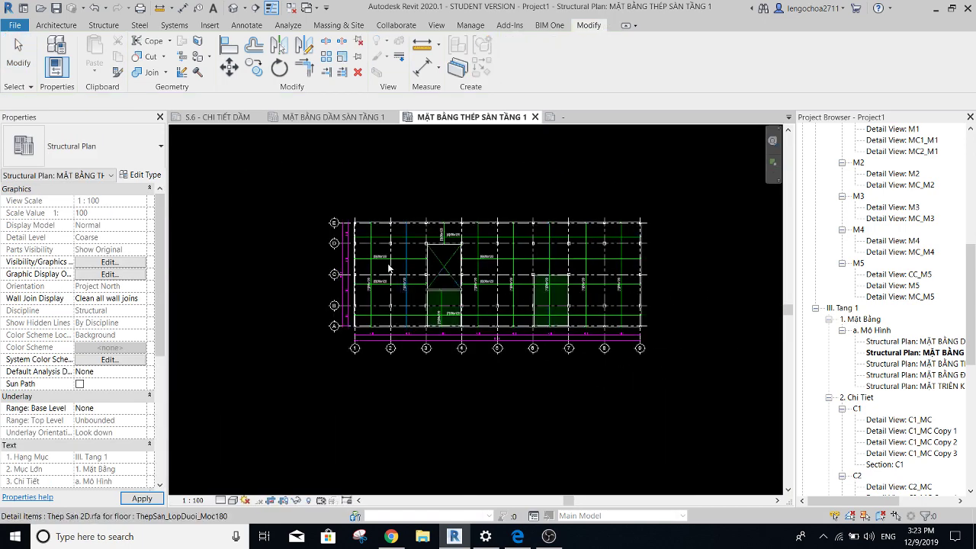
pyautogui.scroll(1, 389, 267)
pyautogui.scroll(1, 385, 265)
pyautogui.scroll(1, 381, 264)
pyautogui.scroll(1, 378, 263)
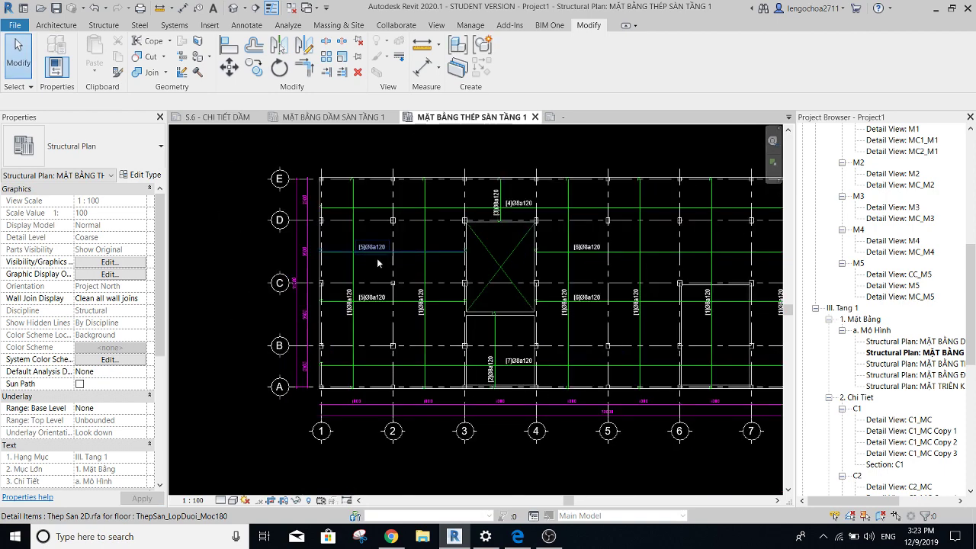
pyautogui.moveTo(494, 260); pyautogui.dragTo(409, 256, button='middle')
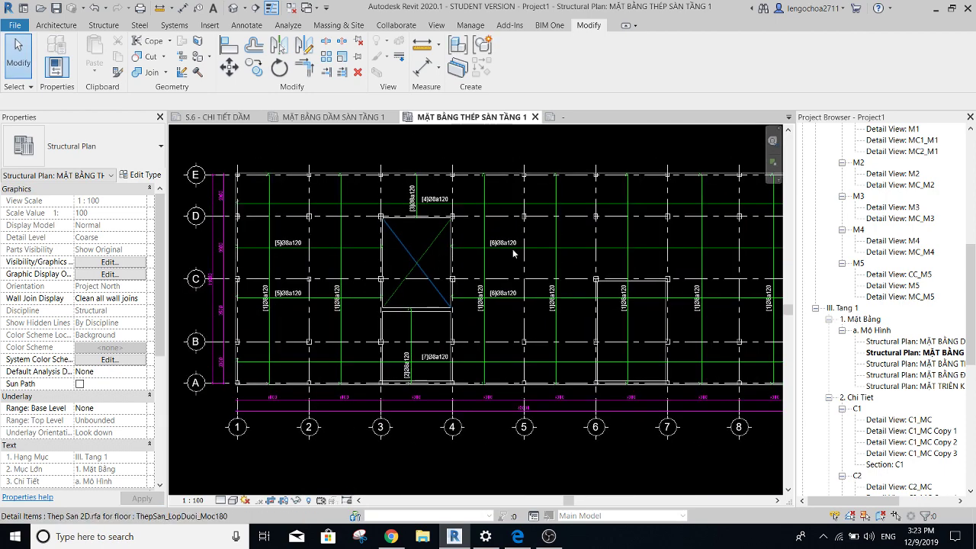
pyautogui.scroll(1, 312, 229)
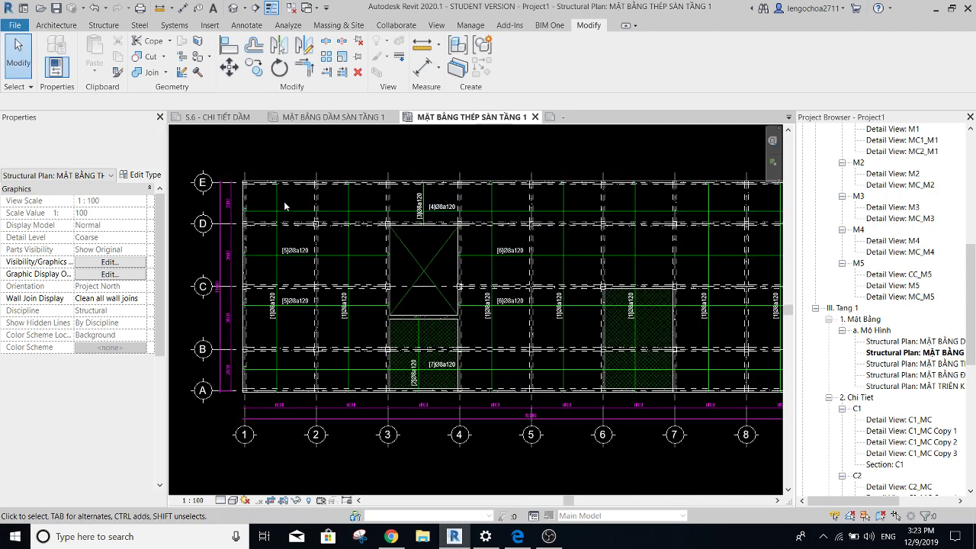
pyautogui.scroll(1, 318, 225)
pyautogui.scroll(-1, 320, 221)
pyautogui.scroll(-1, 349, 218)
pyautogui.scroll(-1, 348, 218)
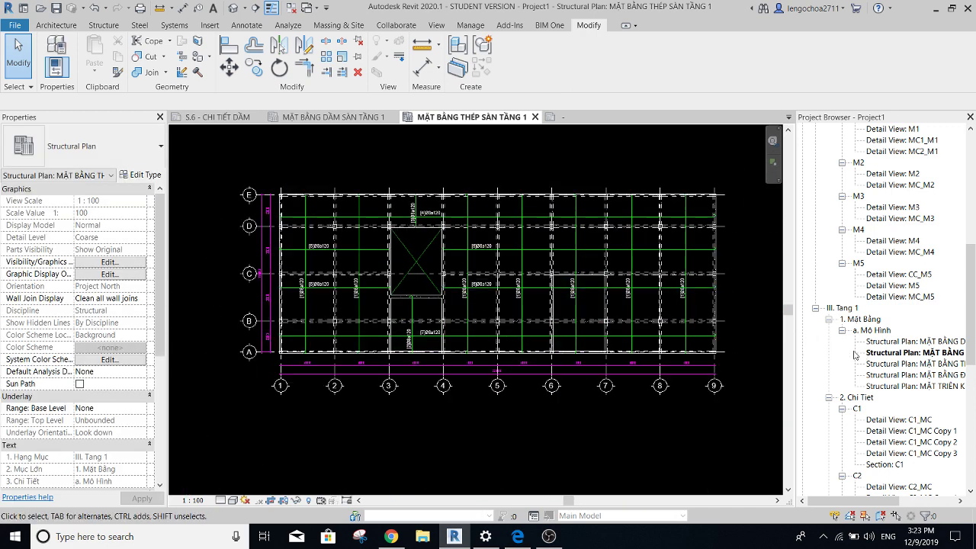
# Begin renaming the MẶT BẰNG THÉP SÀN TẦNG 1 view from the Project Browser.
pyautogui.click(877, 352)
pyautogui.rightClick(875, 357)
pyautogui.click(835, 259)
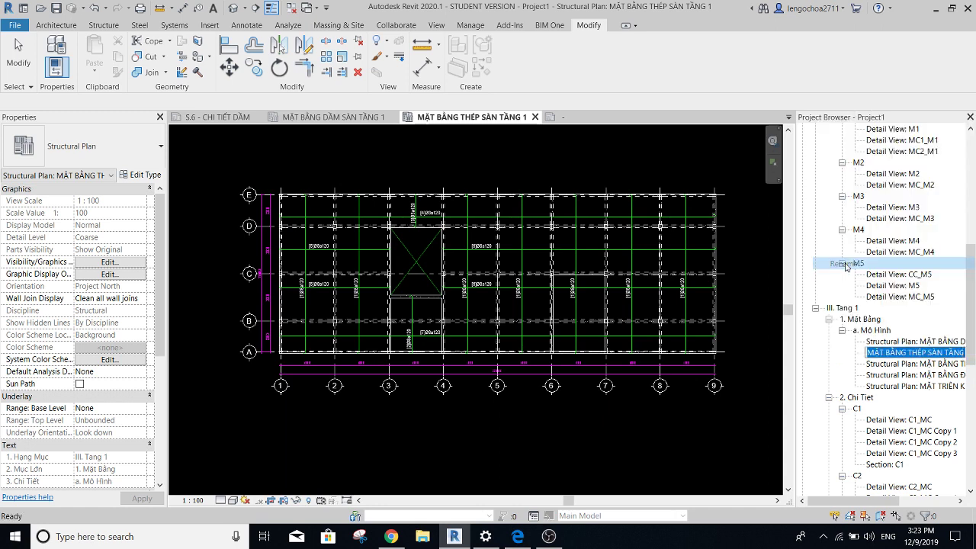
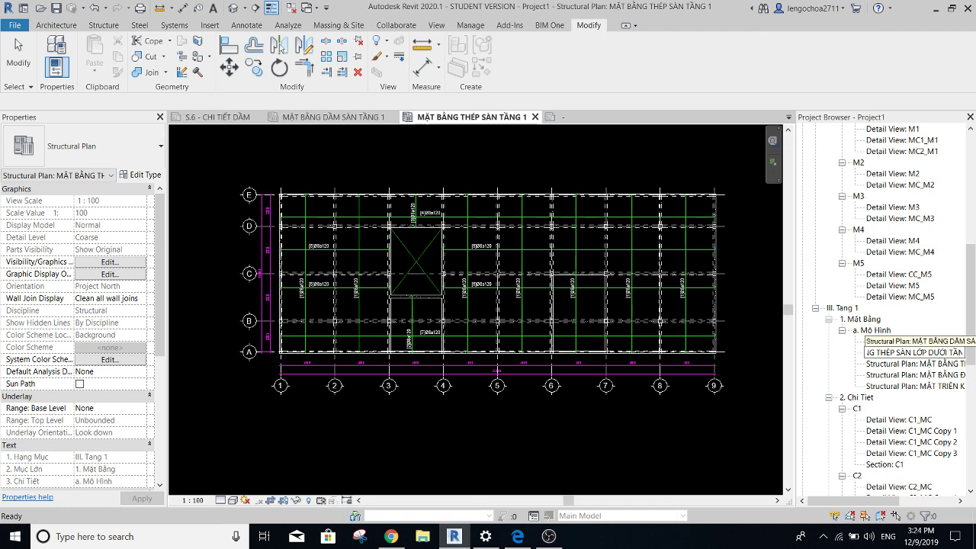
# Commit the new name of the slab rebar plan view.
pyautogui.press('Return')
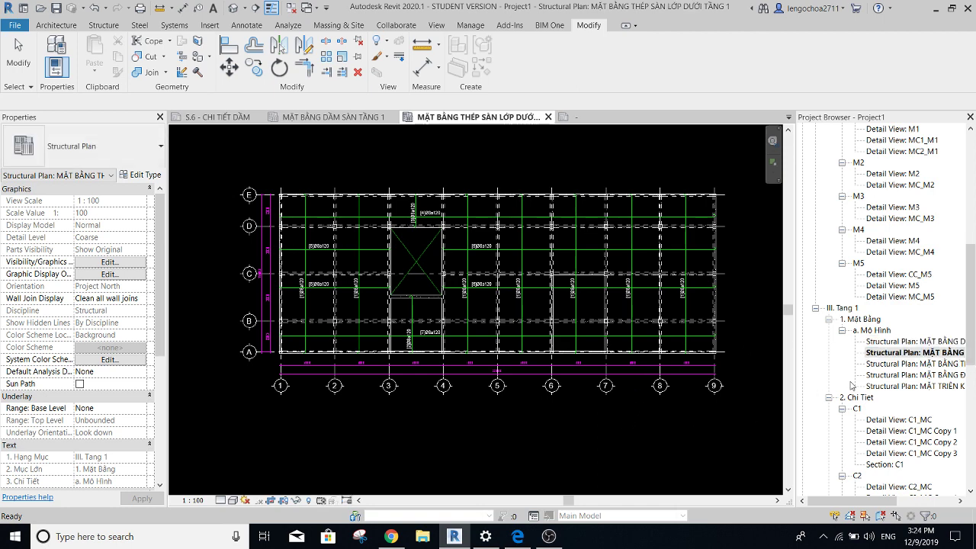
pyautogui.scroll(-2, 852, 385)
pyautogui.scroll(-3, 862, 387)
pyautogui.scroll(-5, 885, 391)
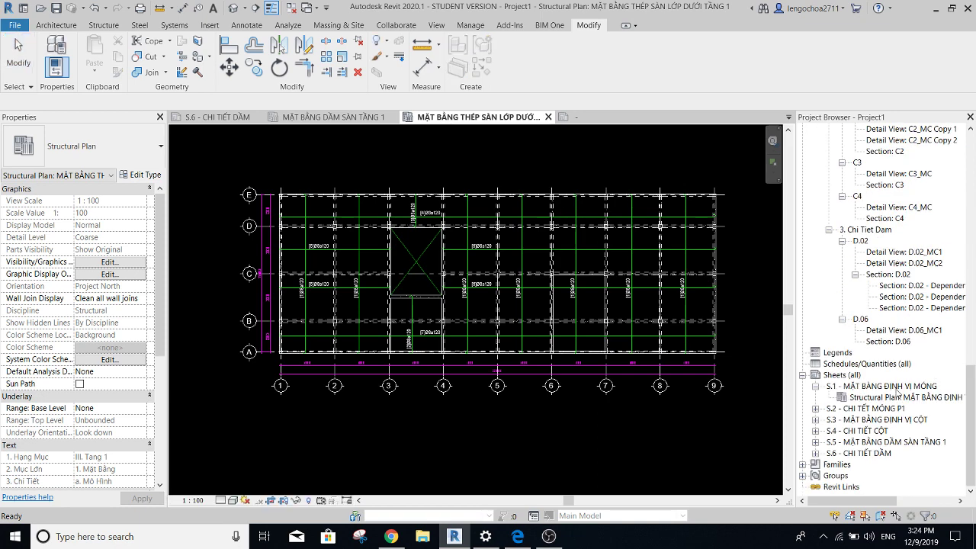
# Create new sheet S.7 using the A3 metric title block and open it.
pyautogui.click(836, 375)
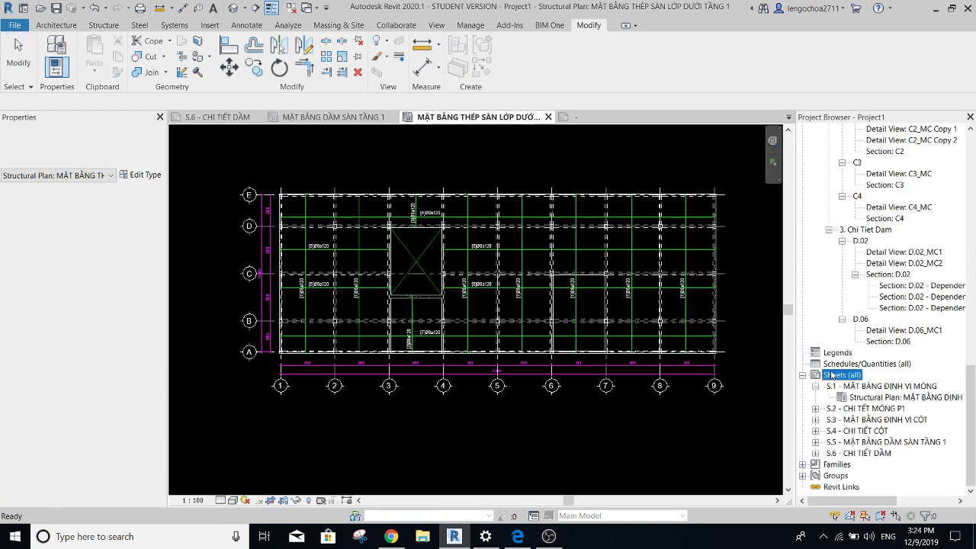
pyautogui.rightClick(831, 374)
pyautogui.click(848, 380)
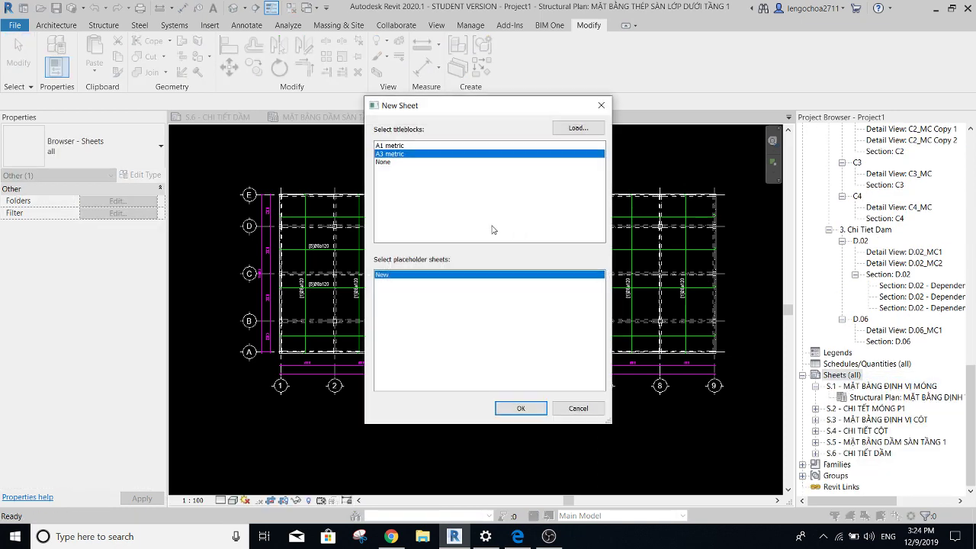
pyautogui.click(518, 411)
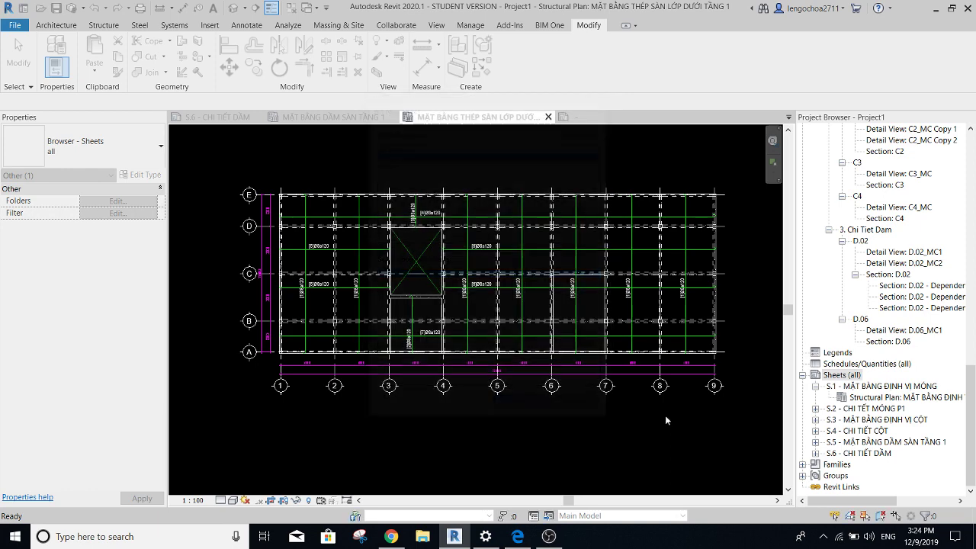
pyautogui.click(849, 466)
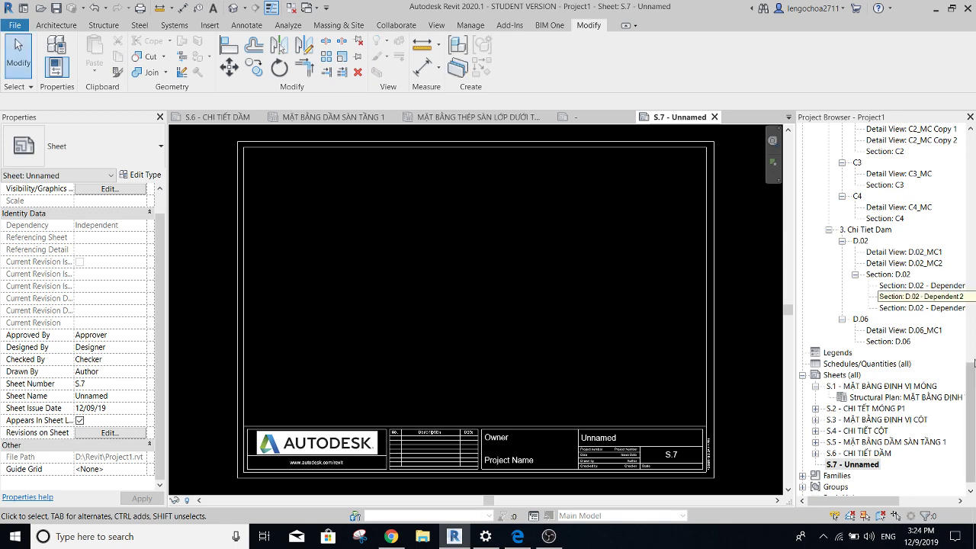
# Drop the lower-layer rebar plan onto S.7 and title it 'MẶT BẰNG THÉP SÀN LỚP DƯỚI'.
pyautogui.moveTo(971, 372)
pyautogui.mouseDown()
pyautogui.moveTo(972, 174)
pyautogui.moveTo(972, 264)
pyautogui.mouseUp()
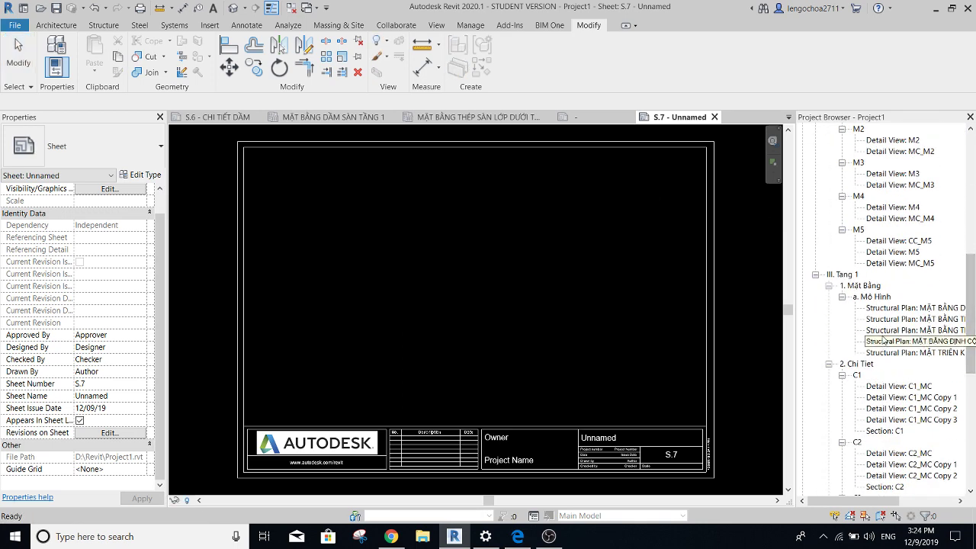
pyautogui.moveTo(908, 319); pyautogui.dragTo(510, 318)
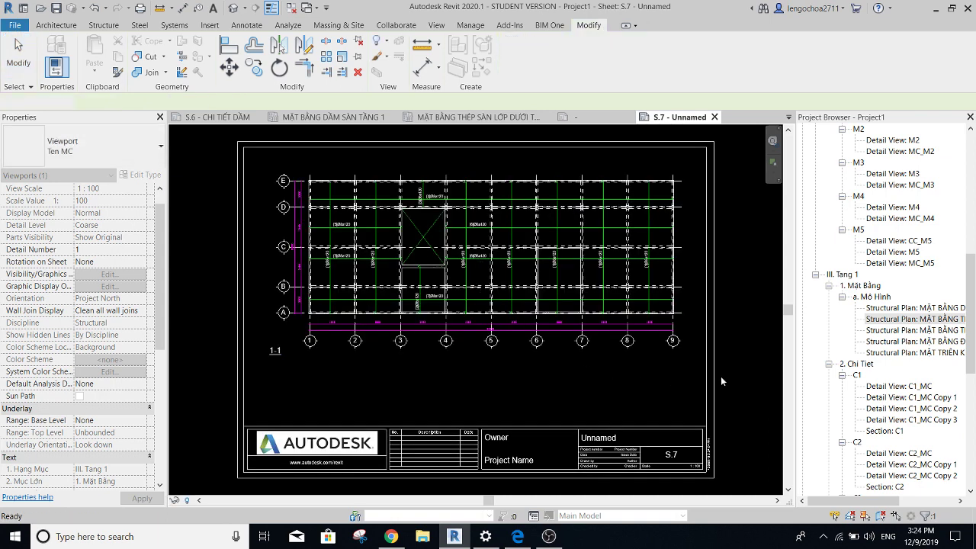
pyautogui.scroll(-5, 112, 289)
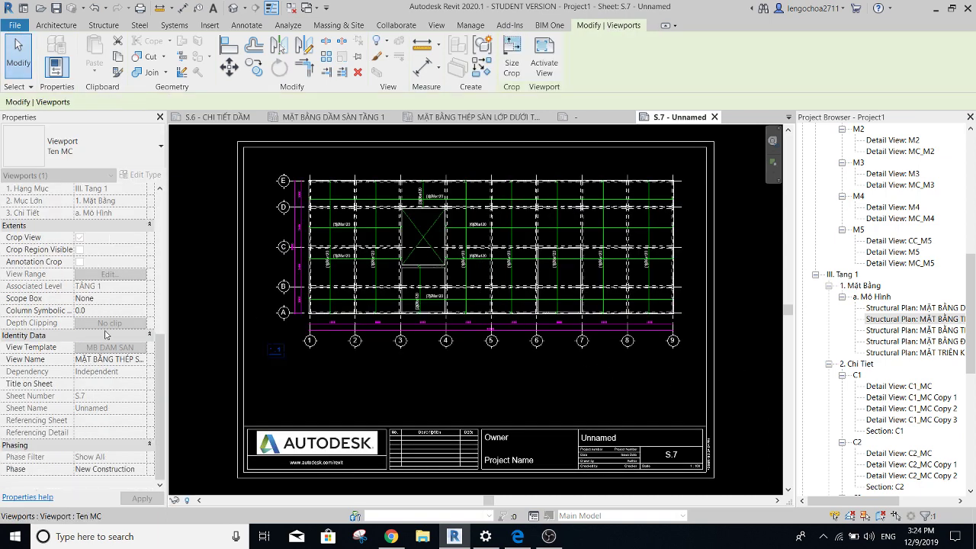
pyautogui.click(128, 388)
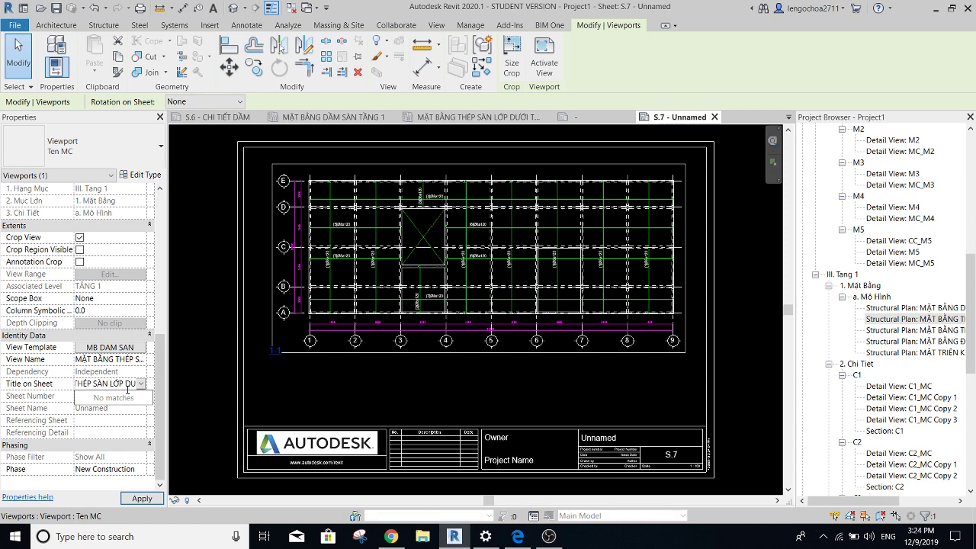
pyautogui.press('Return')
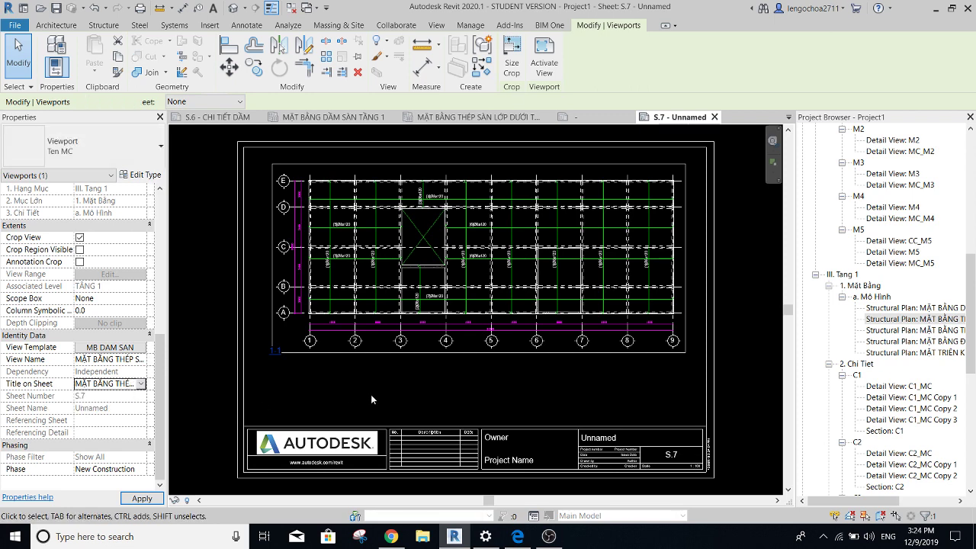
# Switch the S.7 viewport to the Tên BV type so its title shows.
pyautogui.click(371, 400)
pyautogui.click(313, 336)
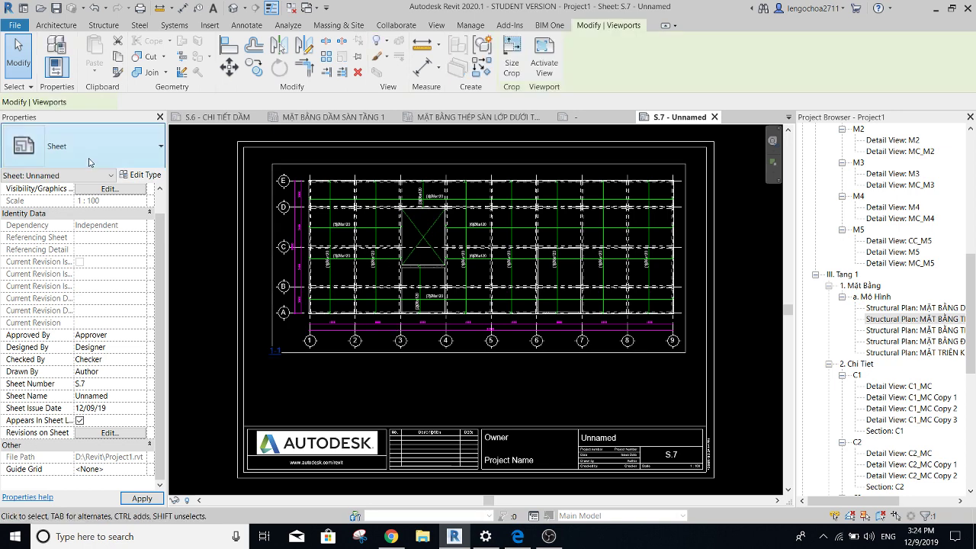
pyautogui.click(87, 149)
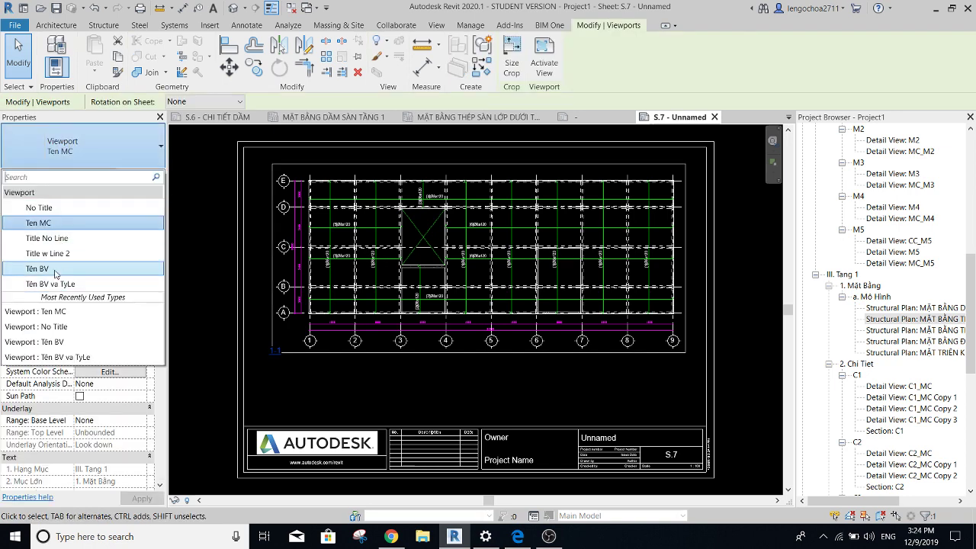
pyautogui.click(55, 267)
# Centre the viewport title beneath the rebar plan.
pyautogui.click(330, 394)
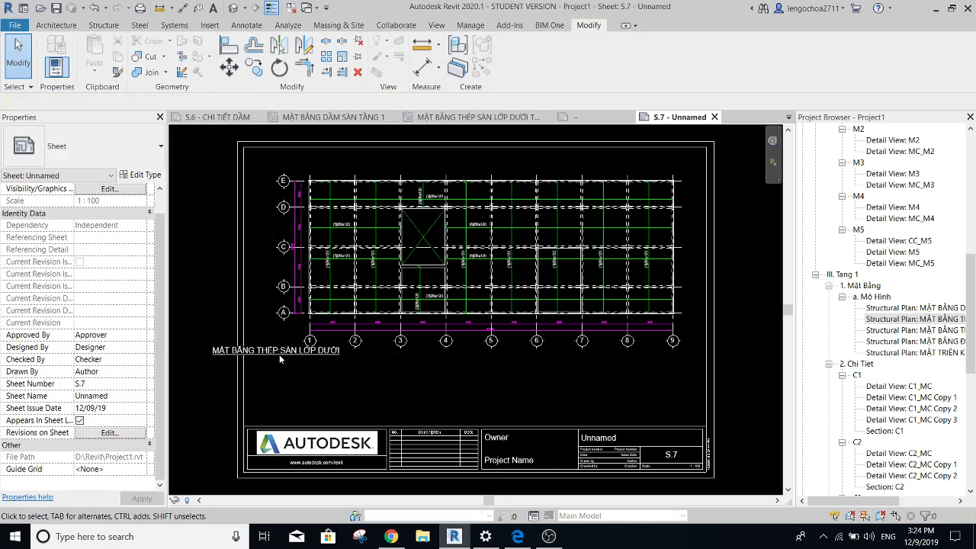
pyautogui.moveTo(279, 352); pyautogui.dragTo(478, 386)
pyautogui.scroll(-2, 580, 393)
pyautogui.click(580, 394)
pyautogui.scroll(1, 546, 387)
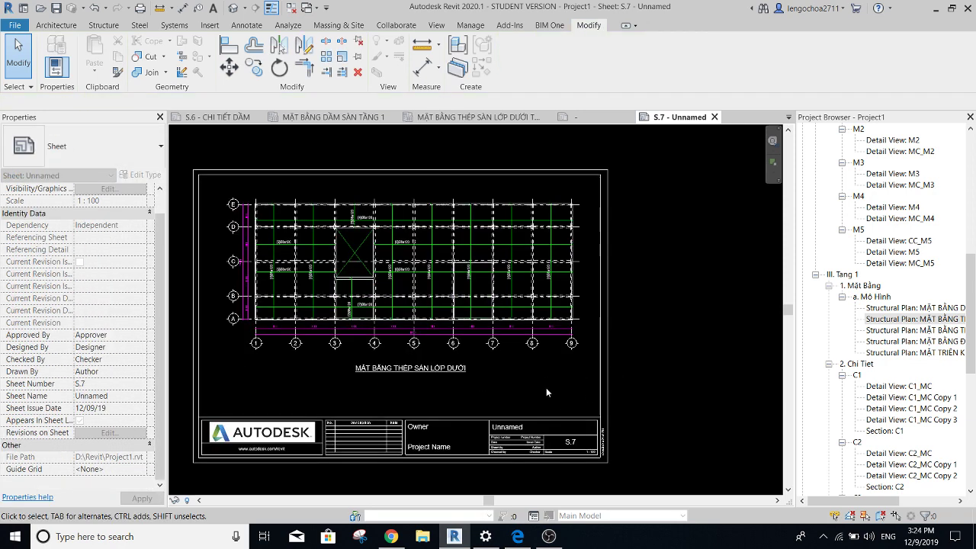
pyautogui.scroll(2, 546, 398)
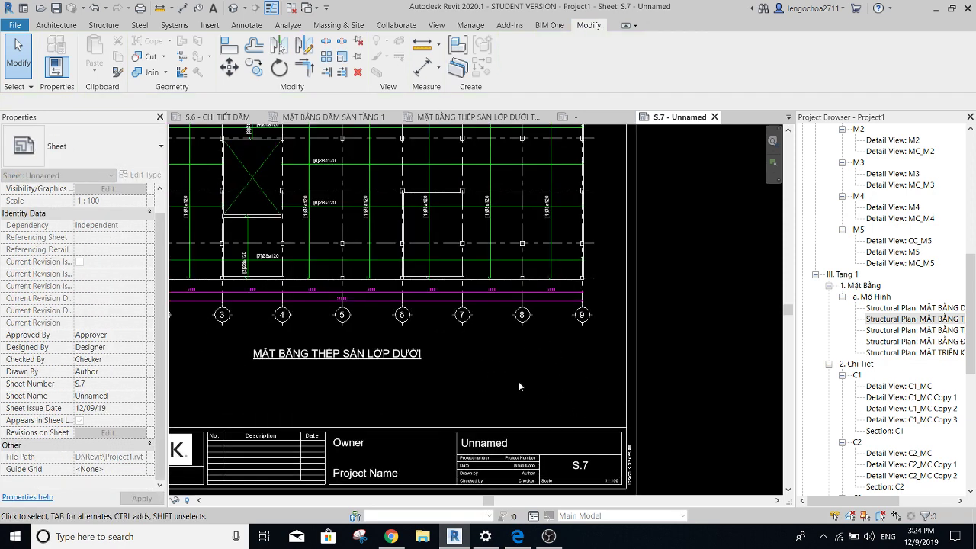
pyautogui.scroll(-1, 526, 385)
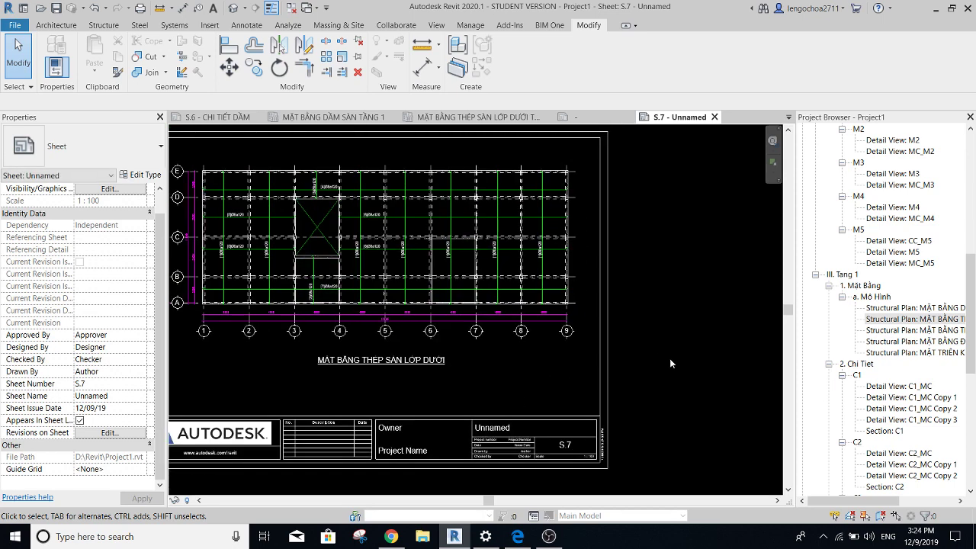
pyautogui.scroll(-2, 902, 350)
pyautogui.scroll(-5, 902, 359)
pyautogui.scroll(-2, 900, 373)
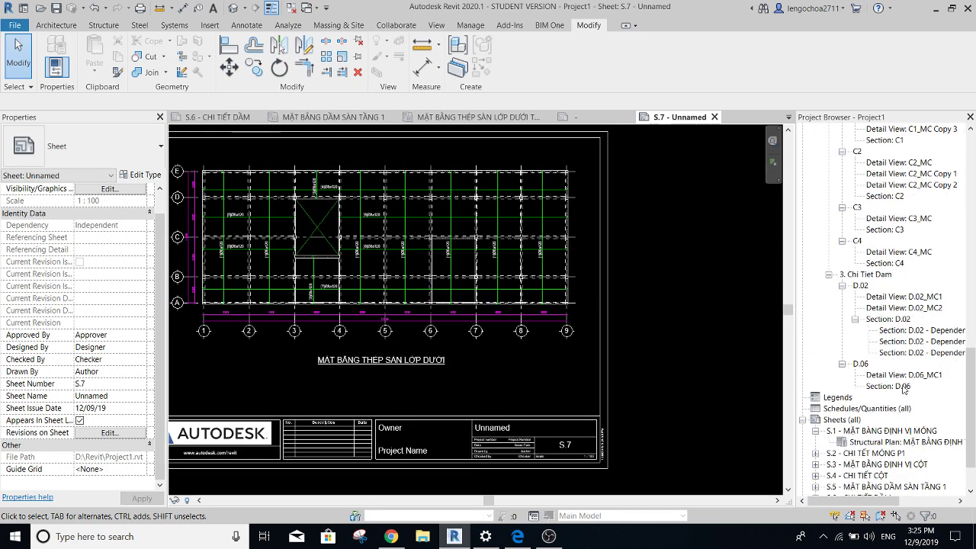
pyautogui.scroll(-1, 897, 392)
# Rename sheet 'S.7 - Unnamed' to 'MẶT BẰNG THEPS SÀN LỚP DƯỚI' in the Project Browser.
pyautogui.click(859, 455)
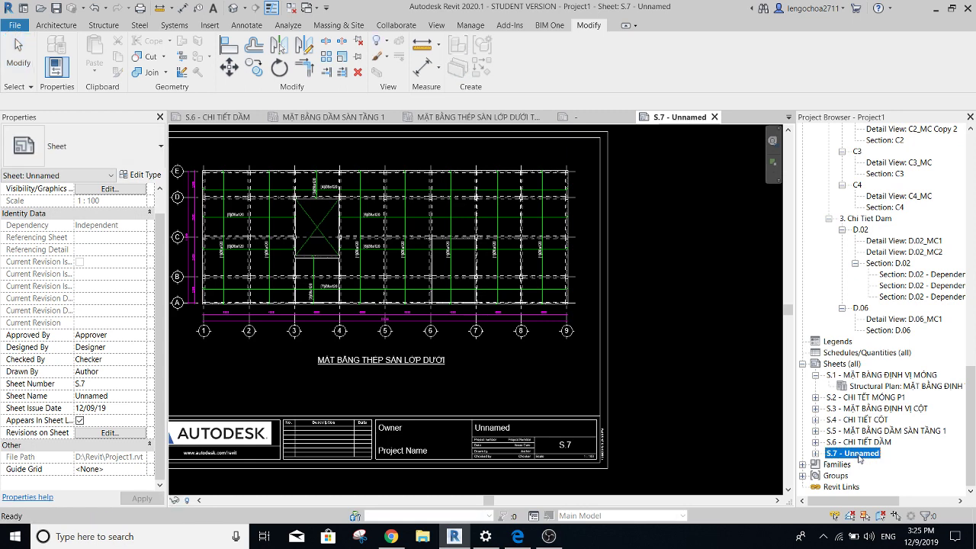
pyautogui.rightClick(859, 456)
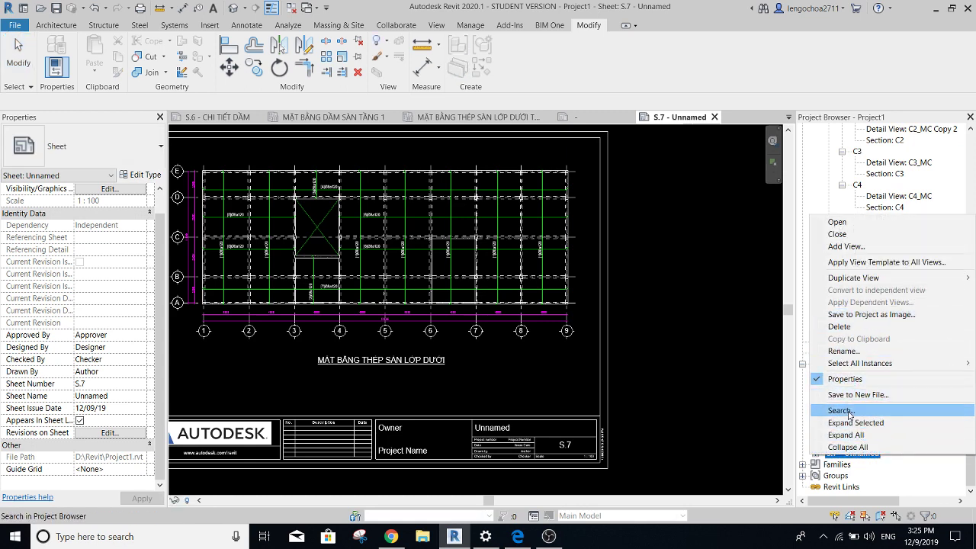
pyautogui.click(748, 358)
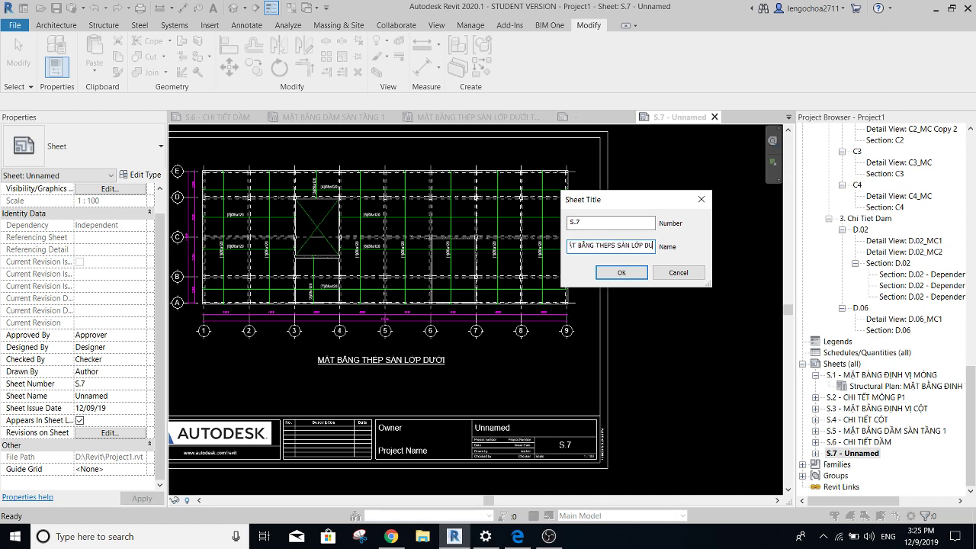
pyautogui.press('Return')
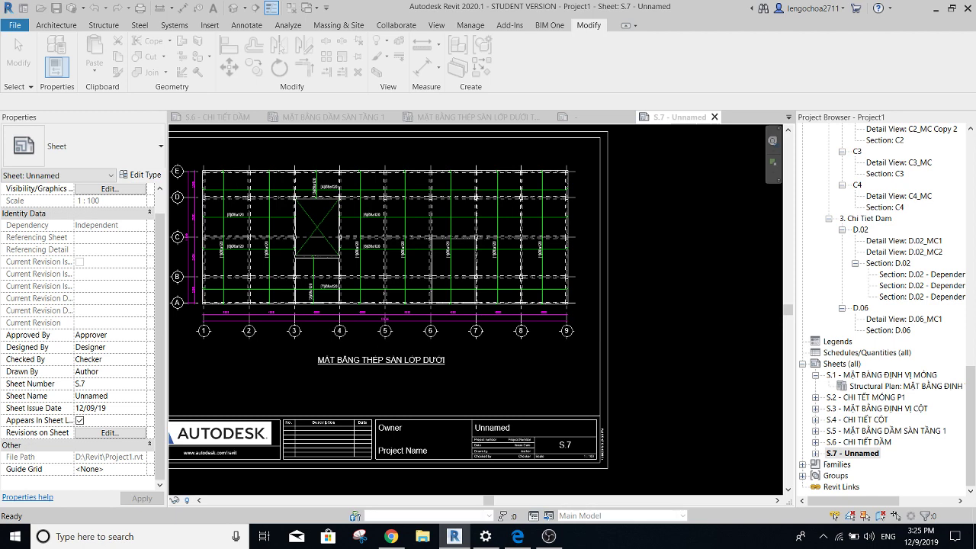
pyautogui.scroll(-3, 621, 278)
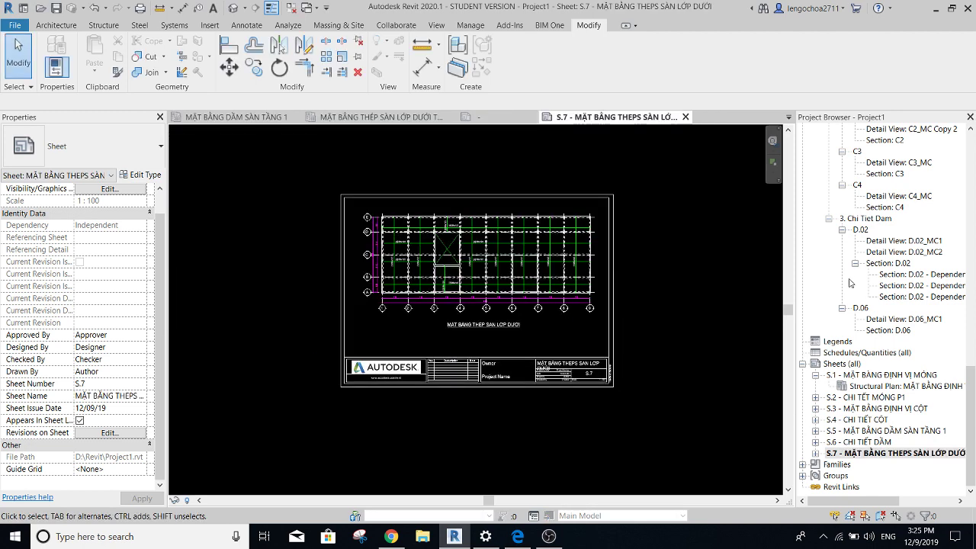
pyautogui.scroll(4, 953, 385)
# Duplicate the lower-layer slab rebar plan view.
pyautogui.moveTo(969, 365); pyautogui.dragTo(969, 286)
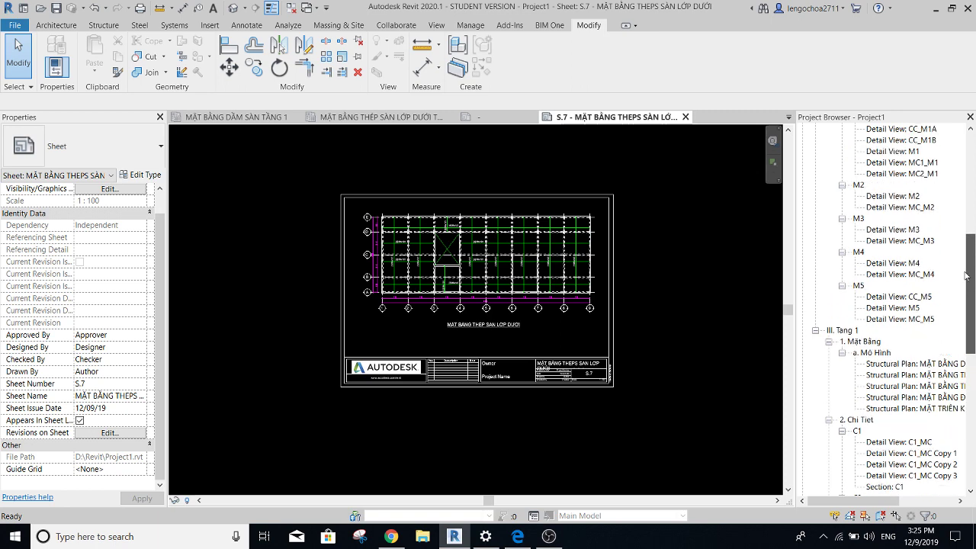
pyautogui.moveTo(969, 286); pyautogui.dragTo(973, 313)
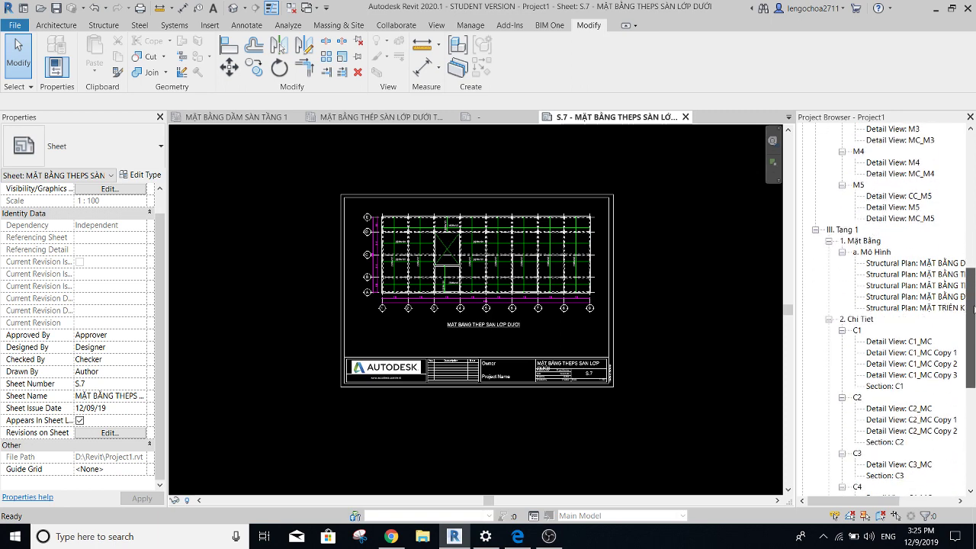
pyautogui.click(894, 273)
pyautogui.rightClick(894, 274)
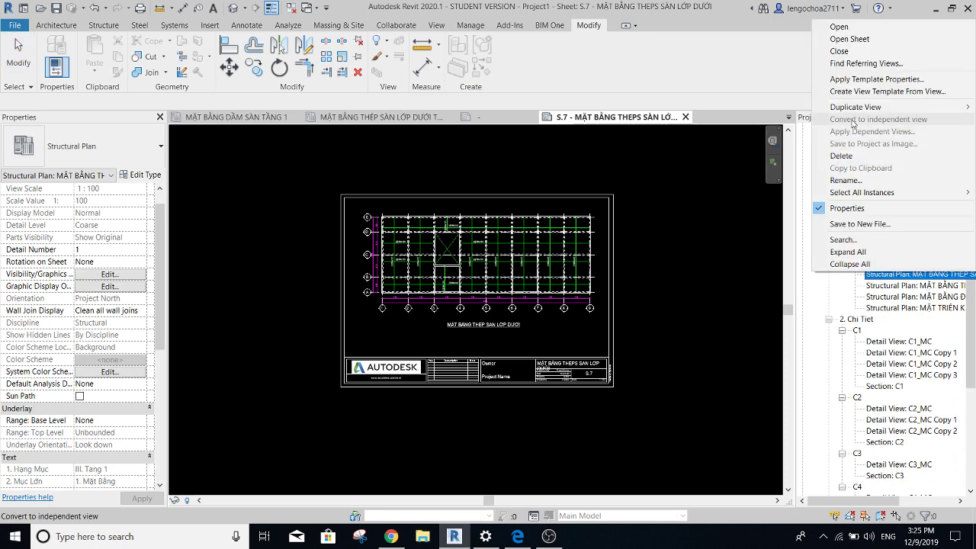
pyautogui.moveTo(856, 107)
pyautogui.click(767, 126)
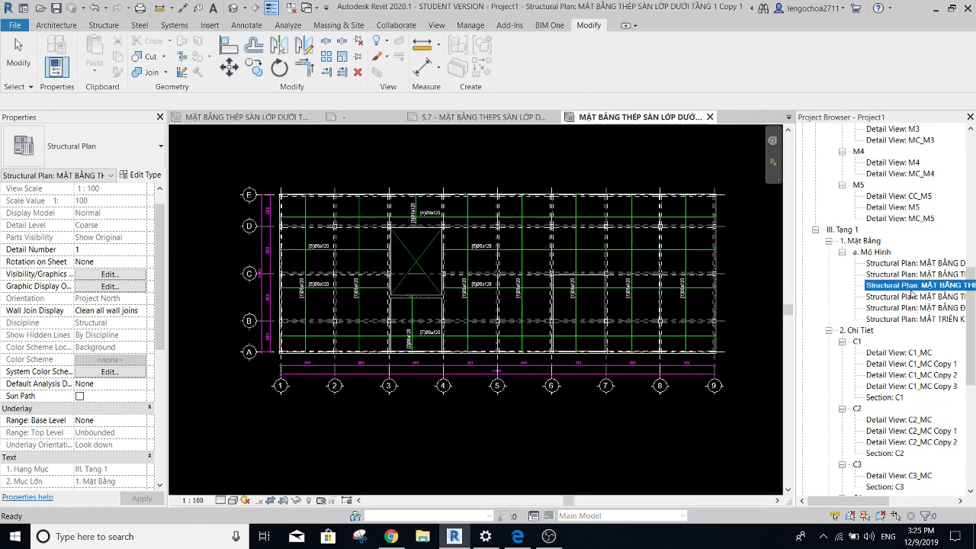
# Rename the copied view to 'MẶT BẰNG THÉP SÀN LỚP TRÊN TẦNG 1'.
pyautogui.rightClick(899, 287)
pyautogui.click(846, 198)
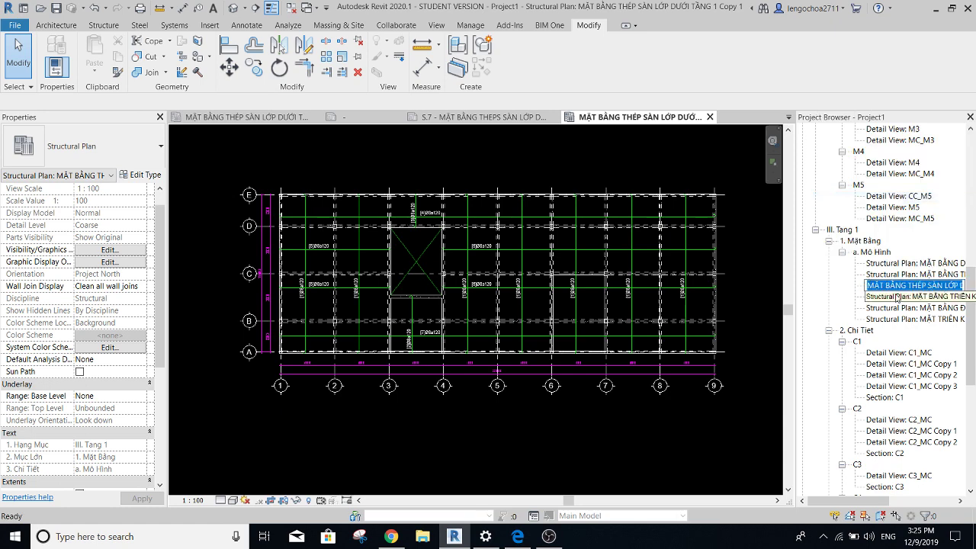
pyautogui.press('Return')
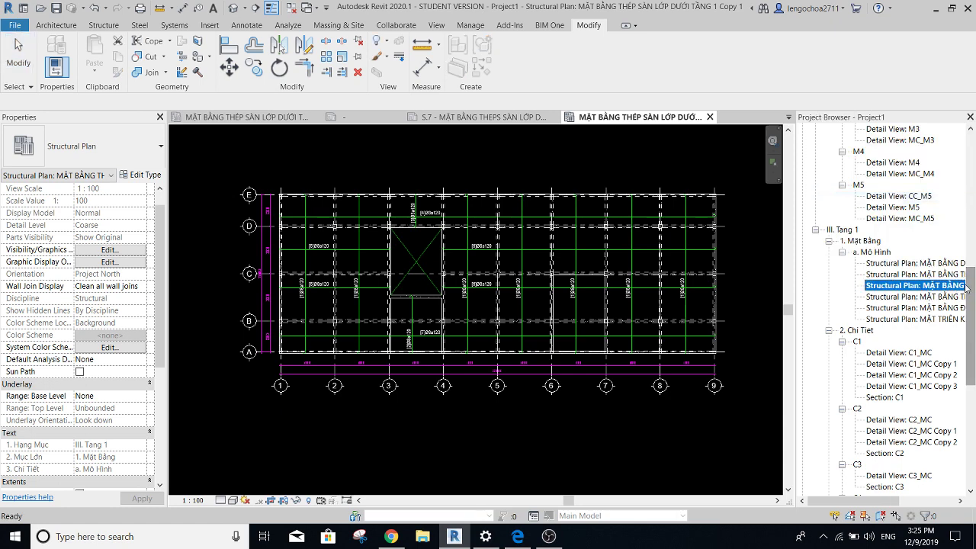
pyautogui.rightClick(962, 288)
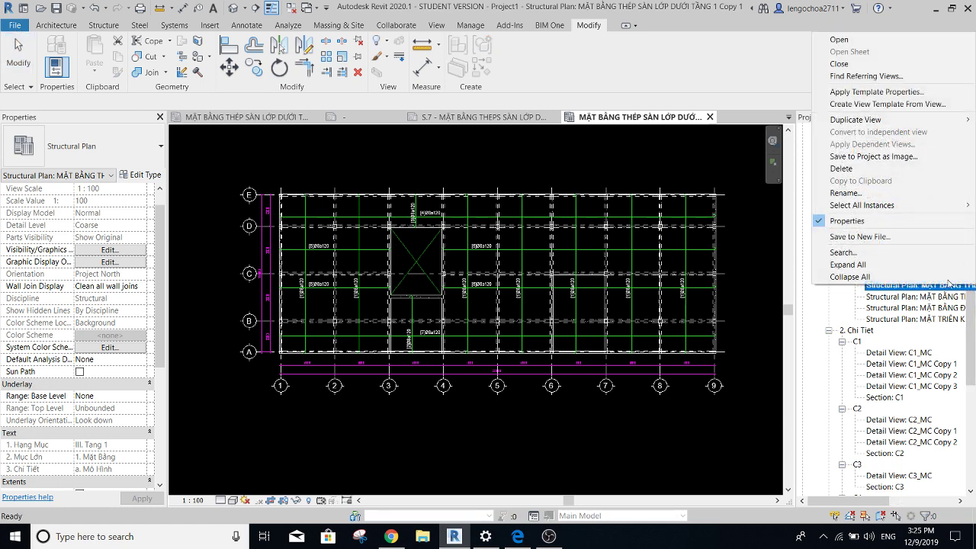
pyautogui.click(867, 196)
pyautogui.click(959, 285)
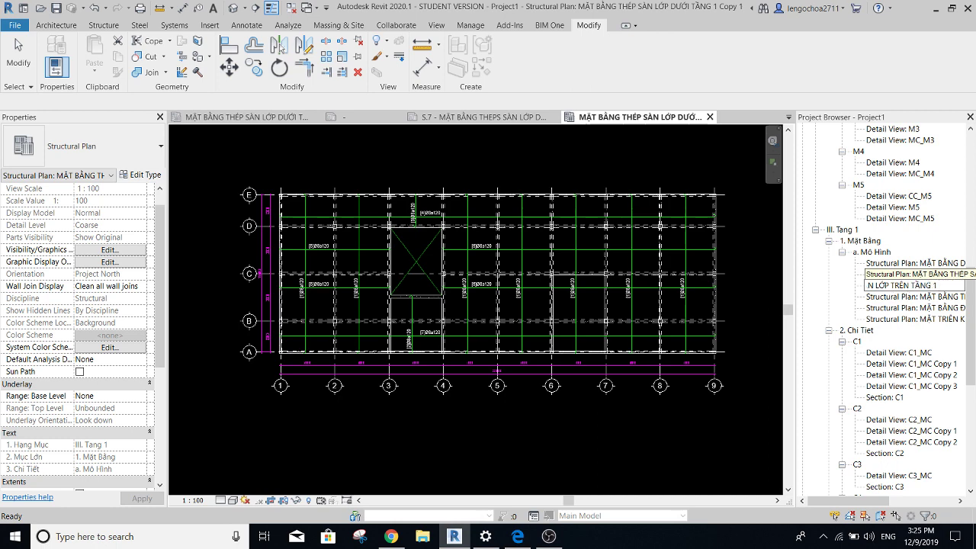
pyautogui.press('Return')
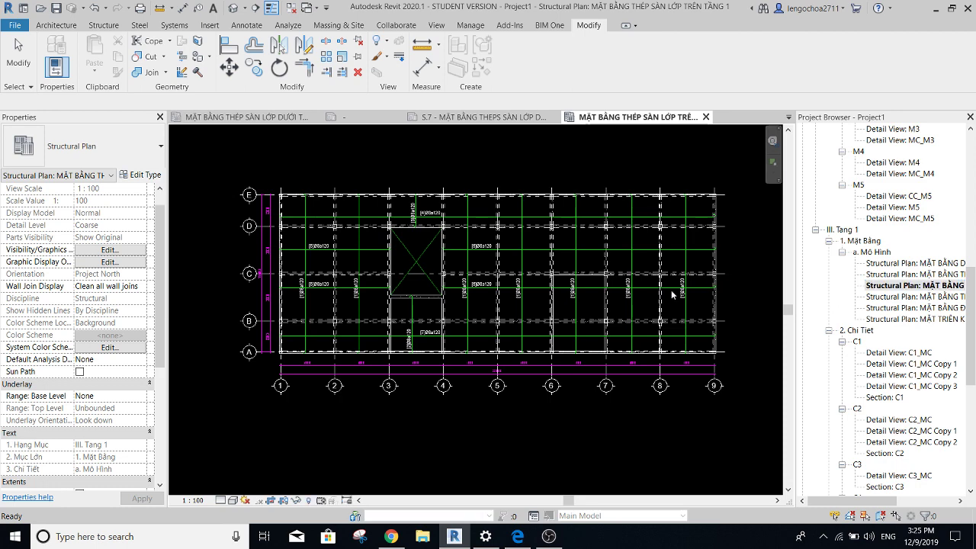
# Delete all instances of the lower-layer rebar detail item from the copied plan.
pyautogui.click(673, 288)
pyautogui.rightClick(673, 290)
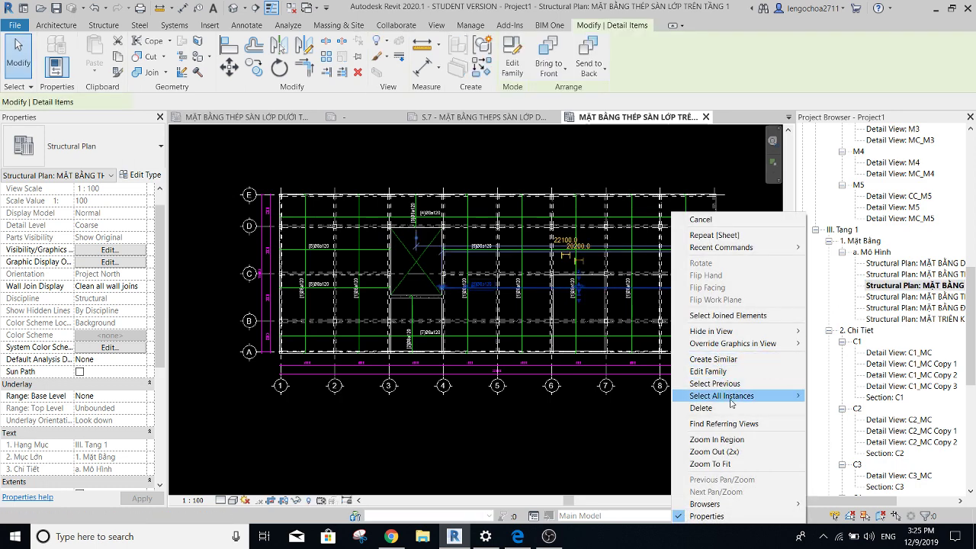
pyautogui.moveTo(722, 395)
pyautogui.click(827, 396)
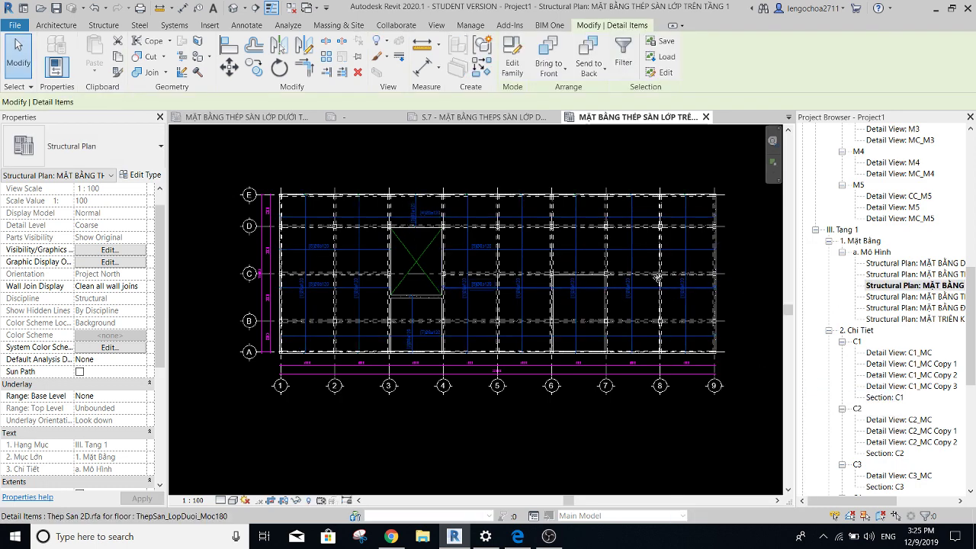
pyautogui.press('Delete')
pyautogui.scroll(2, 266, 224)
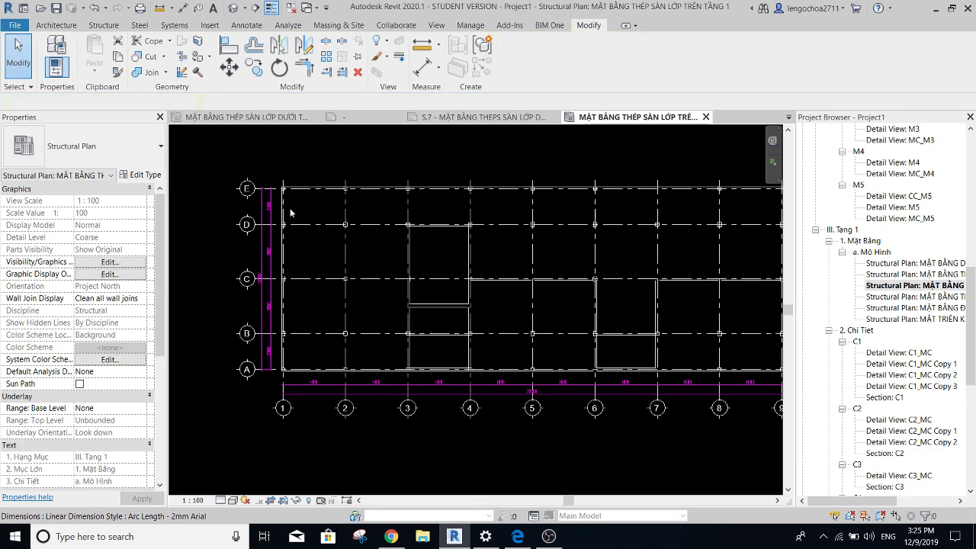
pyautogui.scroll(3, 270, 217)
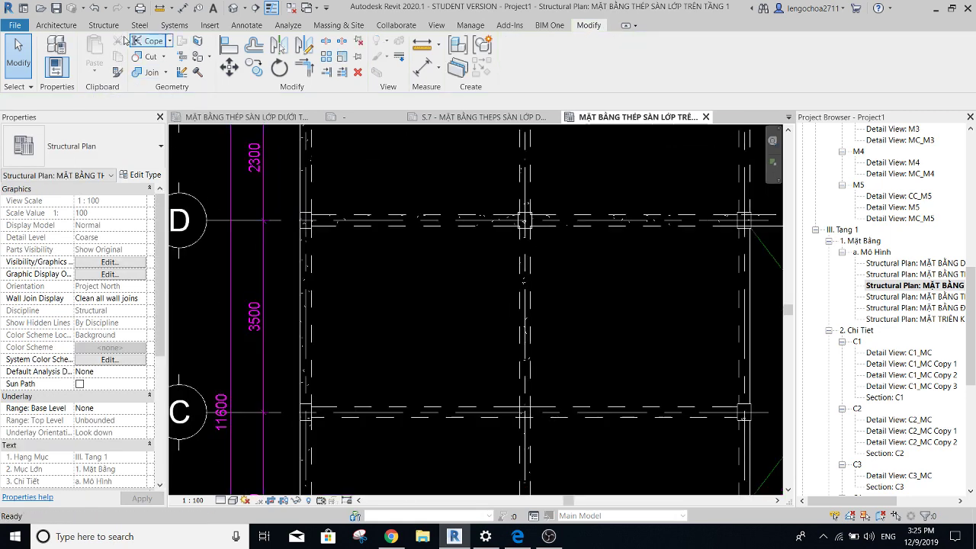
# Start a detail component with the ThepSan_LopTren_Moc90 top-bar type.
pyautogui.click(76, 27)
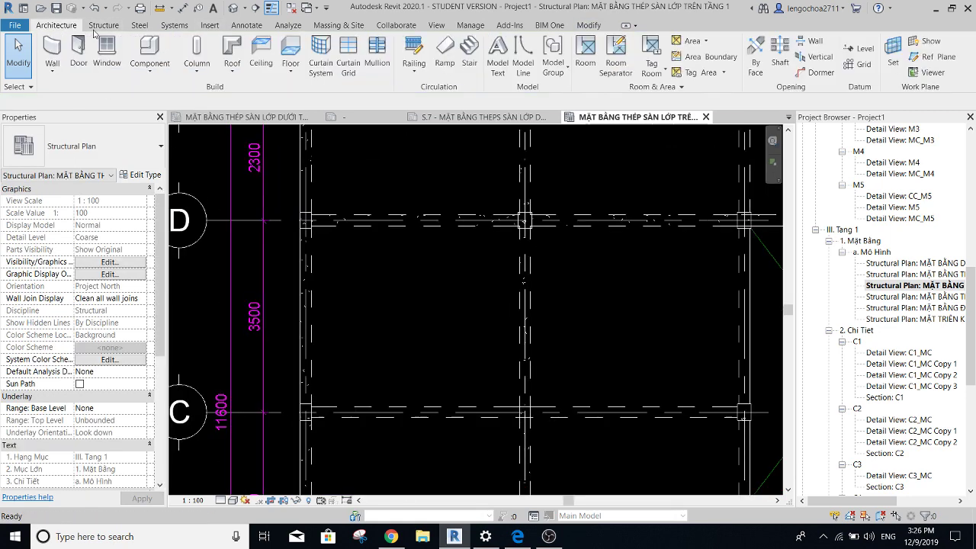
pyautogui.click(248, 25)
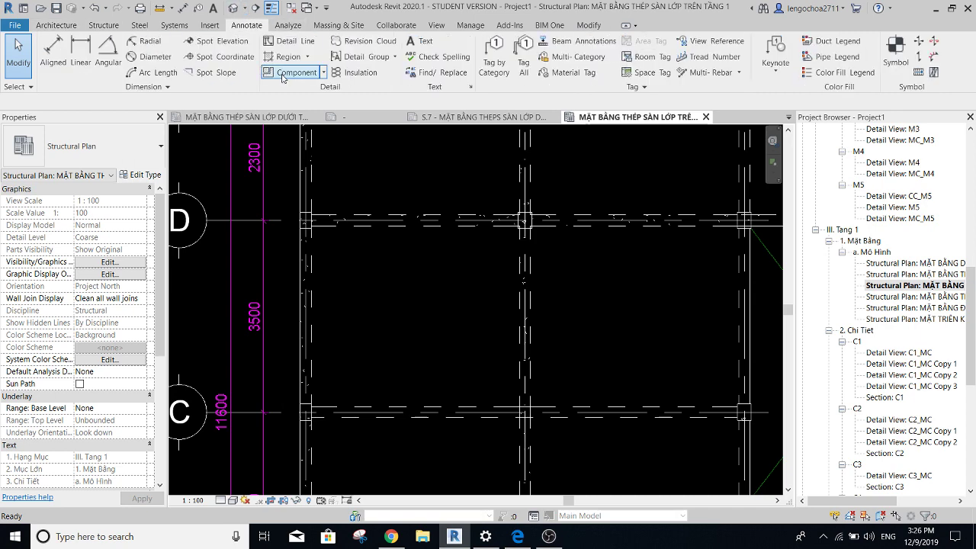
pyautogui.click(89, 145)
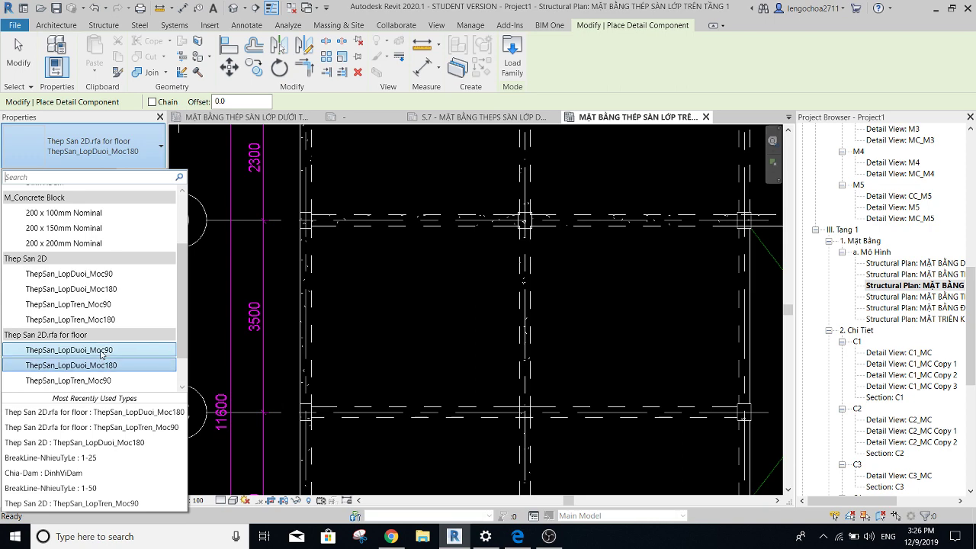
pyautogui.scroll(-1, 113, 385)
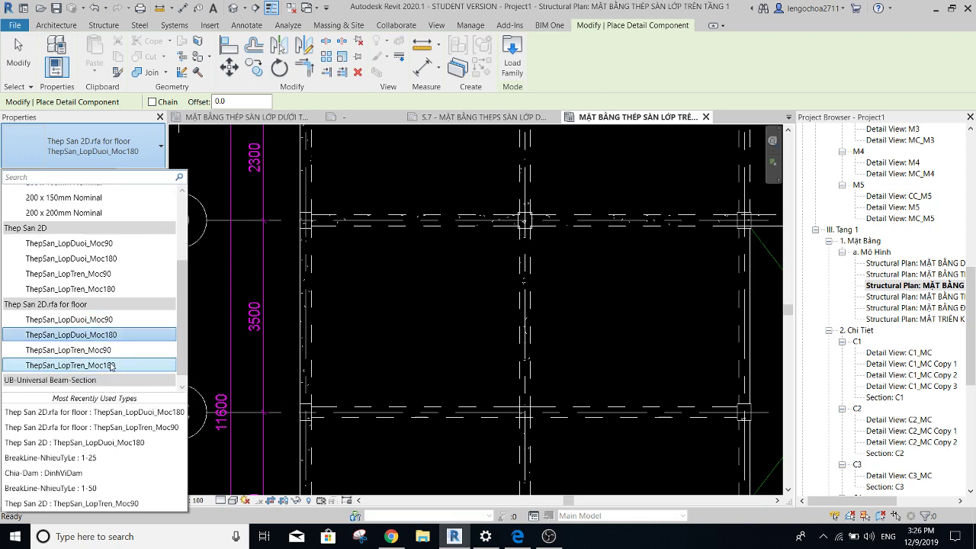
pyautogui.click(111, 350)
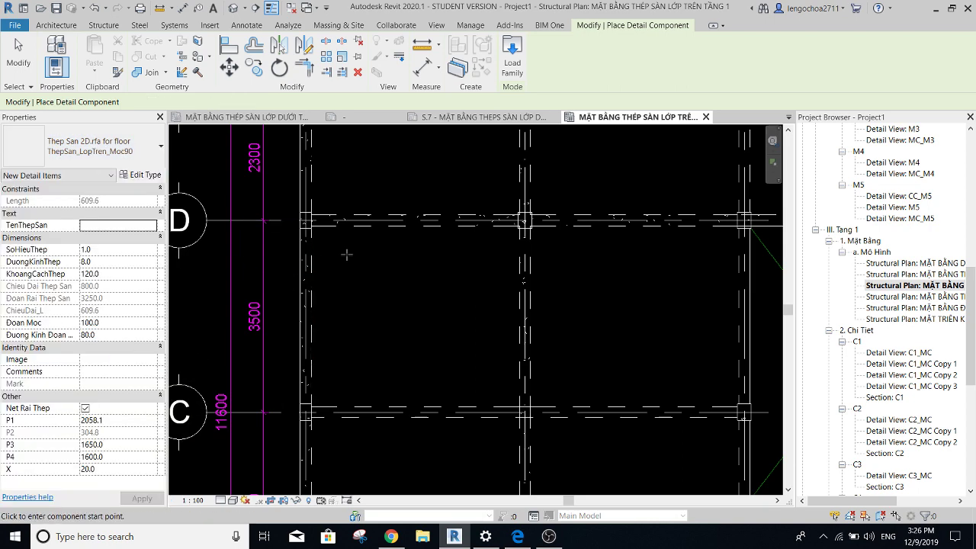
# Place the top bar beside the column near grids B and 1–3.
pyautogui.scroll(-3, 358, 259)
pyautogui.scroll(-2, 375, 263)
pyautogui.scroll(2, 375, 263)
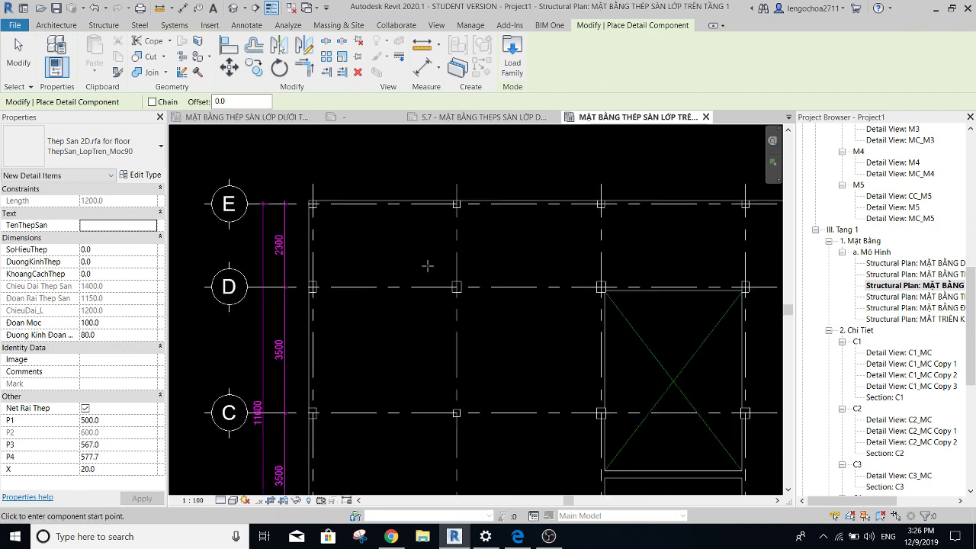
pyautogui.scroll(2, 428, 266)
pyautogui.scroll(2, 435, 261)
pyautogui.scroll(-2, 457, 251)
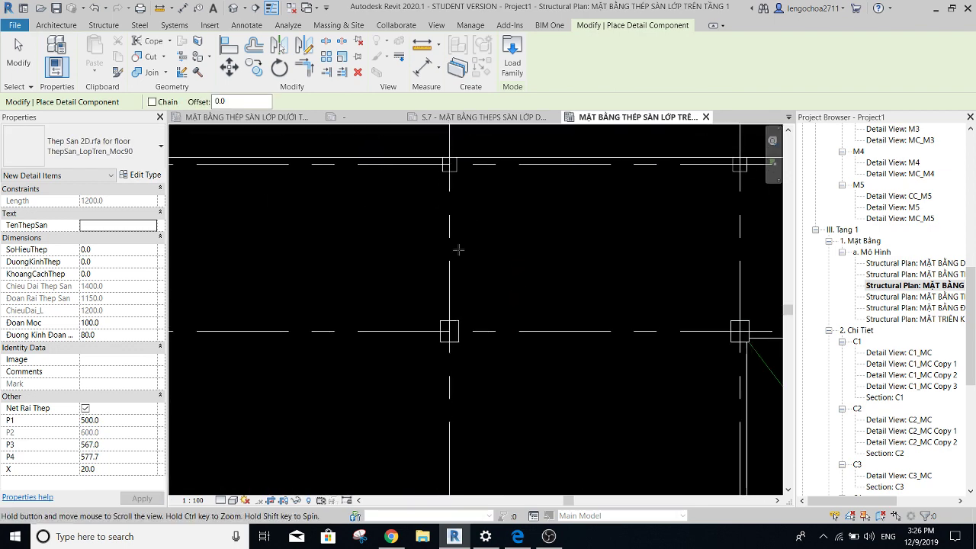
pyautogui.moveTo(457, 251); pyautogui.dragTo(496, 229, button='middle')
pyautogui.scroll(-2, 441, 217)
pyautogui.scroll(2, 435, 305)
pyautogui.moveTo(435, 321); pyautogui.dragTo(427, 254, button='middle')
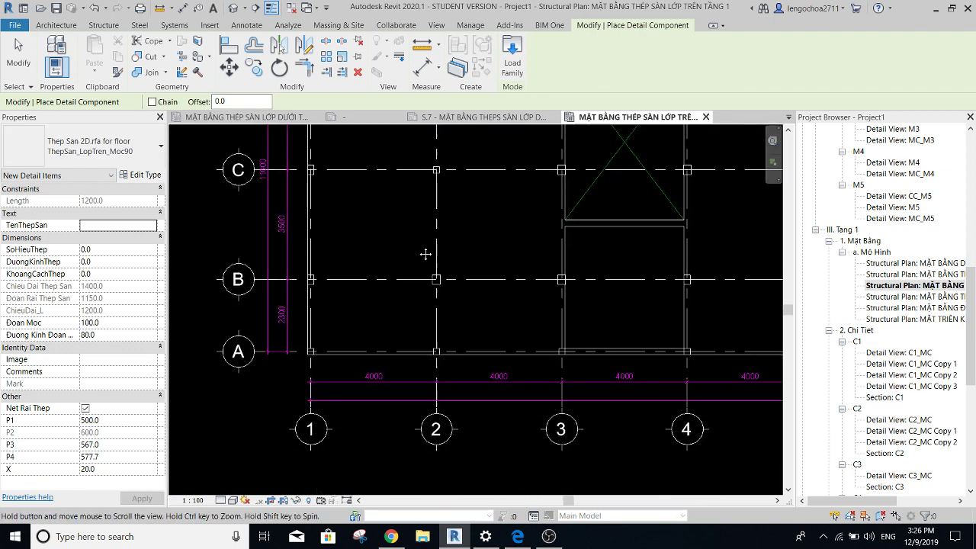
pyautogui.scroll(1, 424, 268)
pyautogui.scroll(1, 389, 275)
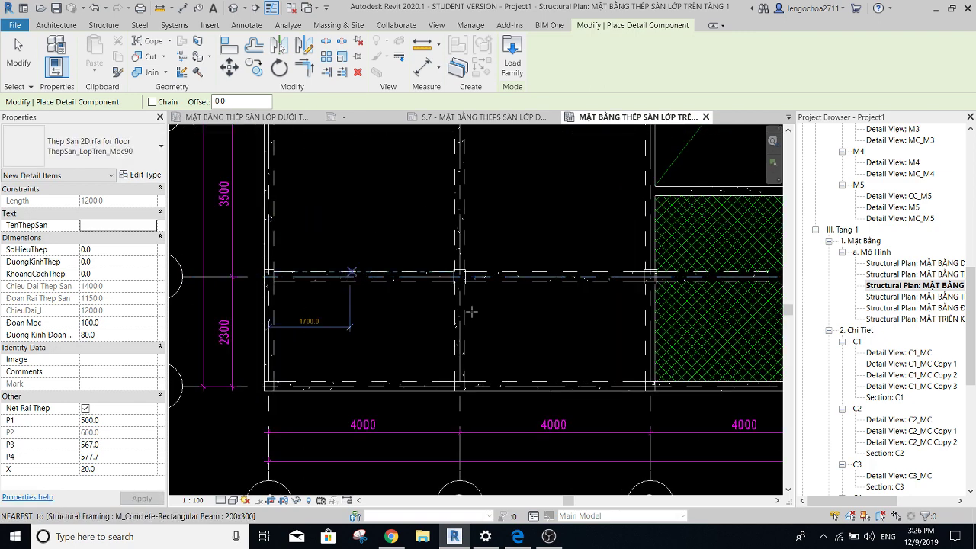
pyautogui.scroll(3, 464, 317)
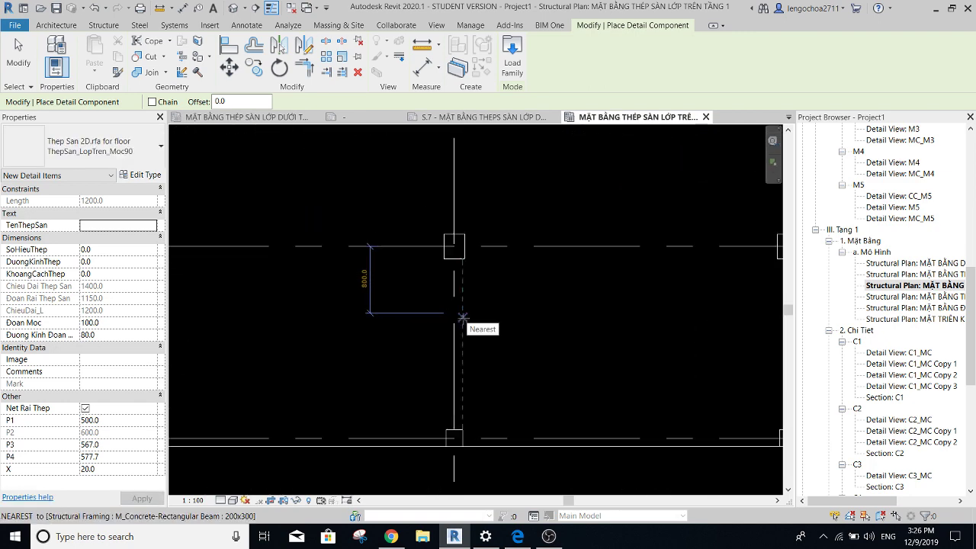
pyautogui.click(391, 320)
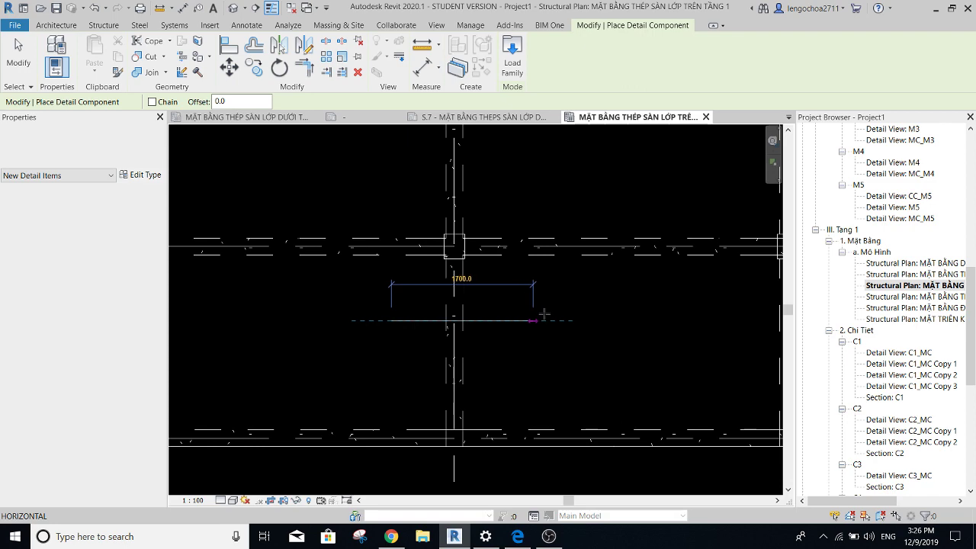
pyautogui.click(542, 318)
pyautogui.press('Escape')
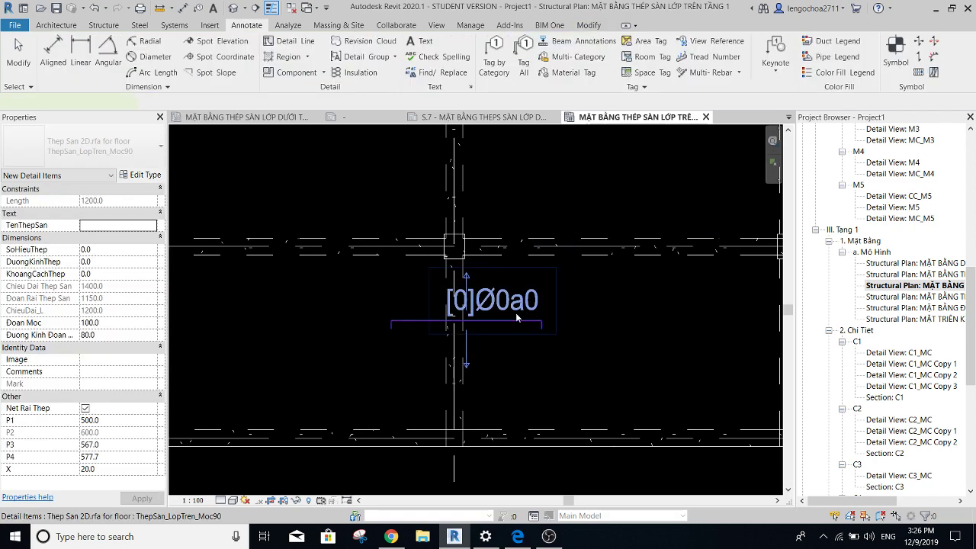
# Stretch the top bar's lower end down to the beam.
pyautogui.click(515, 313)
pyautogui.scroll(-3, 495, 312)
pyautogui.scroll(2, 495, 327)
pyautogui.scroll(1, 497, 349)
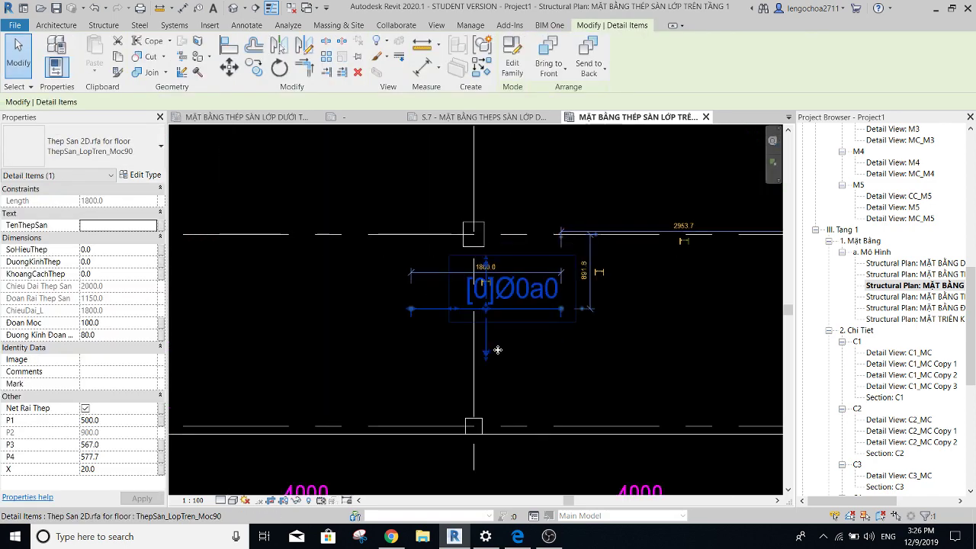
pyautogui.moveTo(497, 349); pyautogui.dragTo(492, 422)
pyautogui.scroll(-2, 496, 384)
pyautogui.scroll(3, 488, 321)
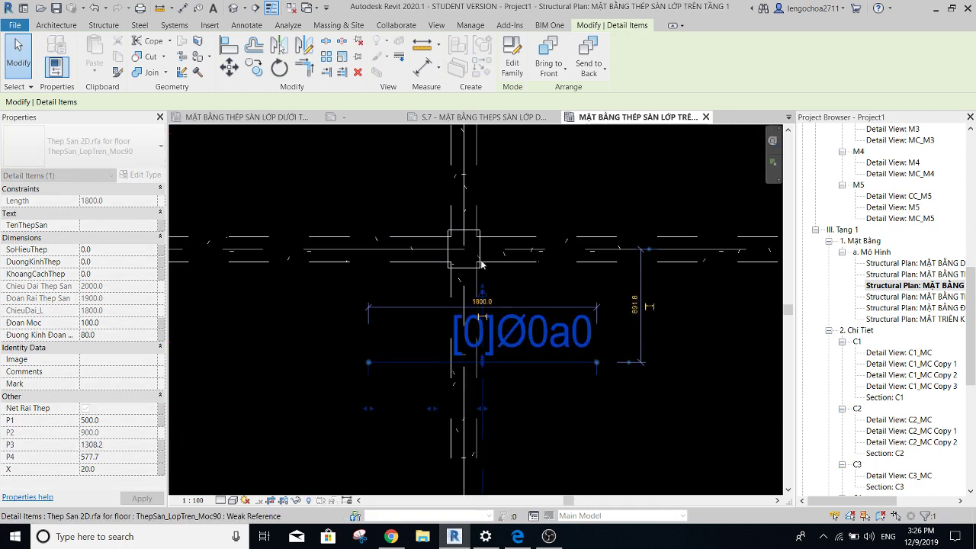
pyautogui.scroll(-1, 481, 263)
# Start an aligned dimension with the DI alias.
pyautogui.press('Escape')
pyautogui.scroll(-2, 482, 263)
pyautogui.press('d')
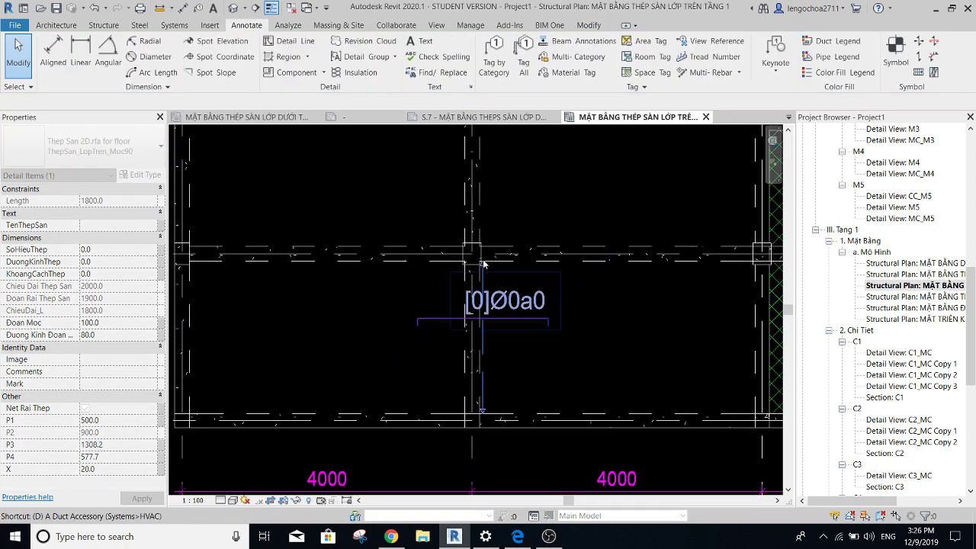
pyautogui.press('i')
pyautogui.scroll(2, 485, 315)
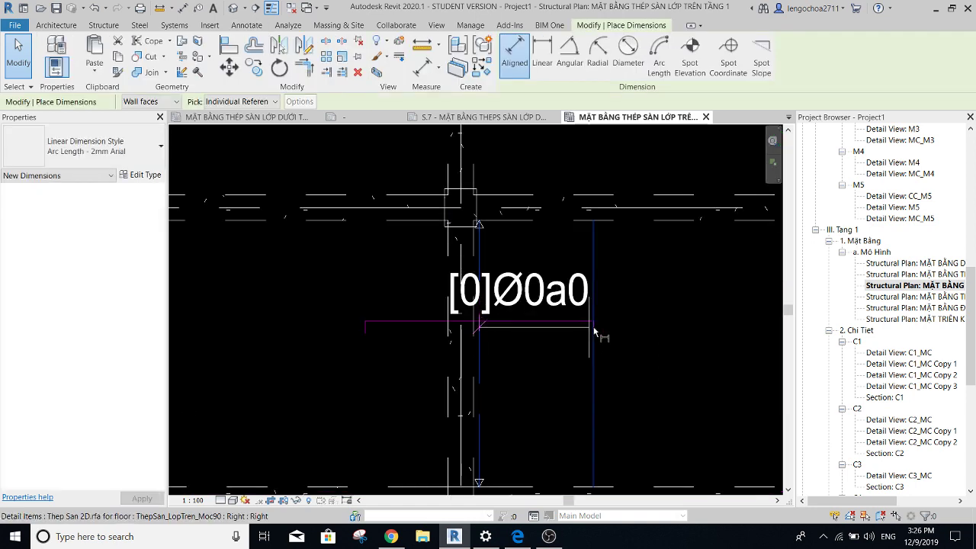
# Place the 900 dimension on the top bar above its tag.
pyautogui.click(594, 329)
pyautogui.click(641, 273)
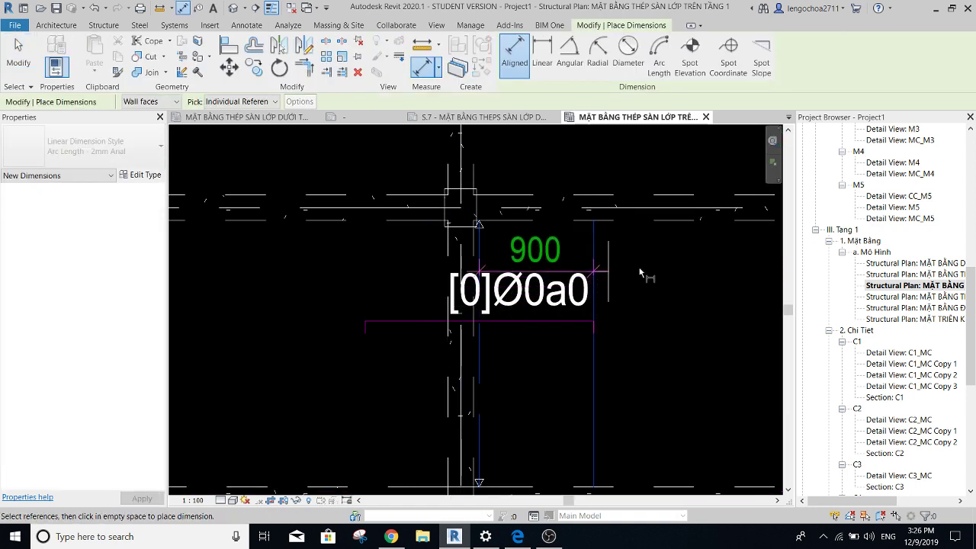
pyautogui.press('Escape')
pyautogui.press('Escape')
pyautogui.scroll(-2, 558, 288)
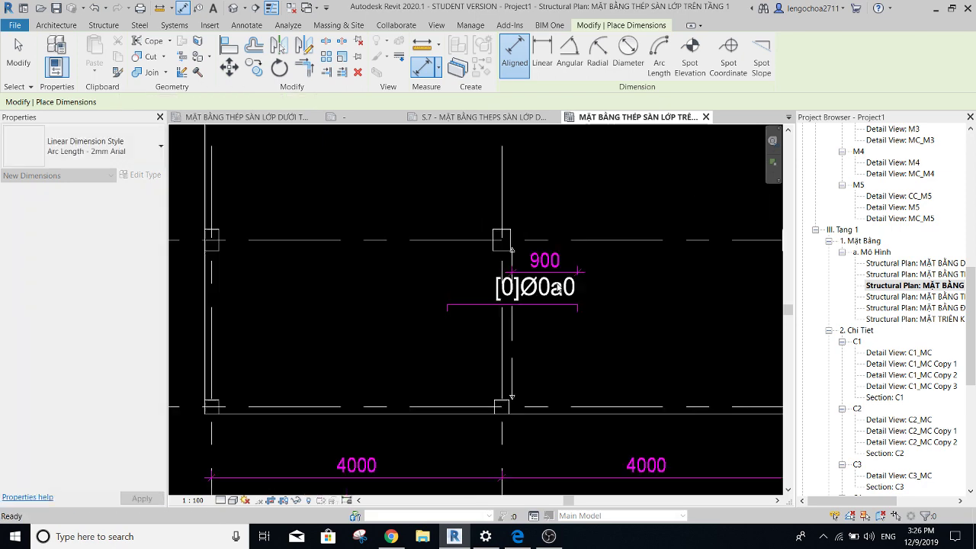
pyautogui.press('Escape')
# Nudge the top bar down and move the 900 dimension above it.
pyautogui.click(550, 321)
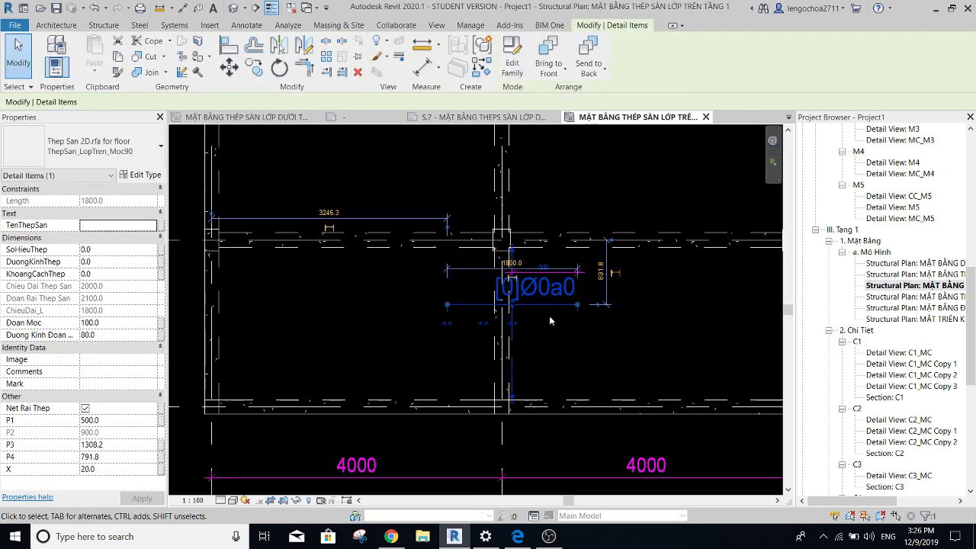
pyautogui.moveTo(550, 321); pyautogui.dragTo(563, 354)
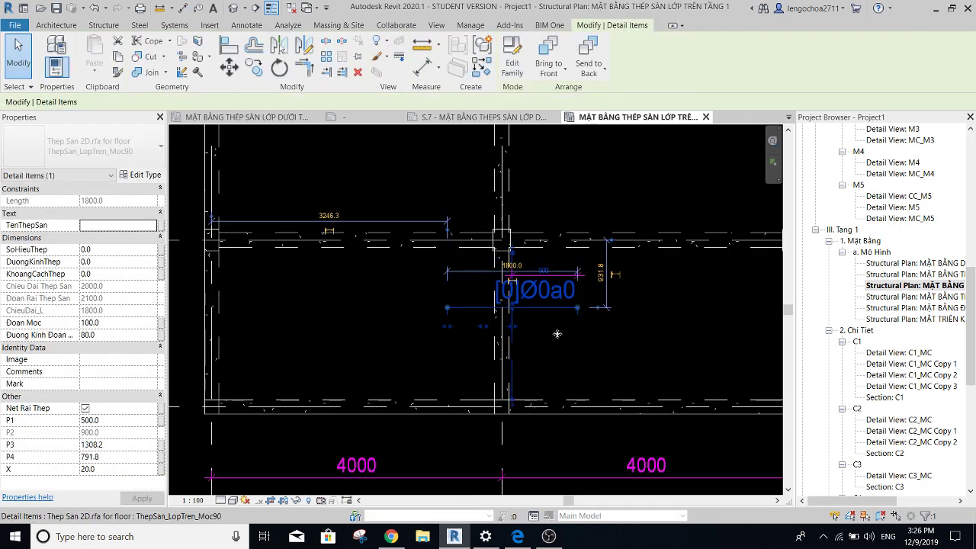
pyautogui.press('Escape')
pyautogui.scroll(3, 586, 299)
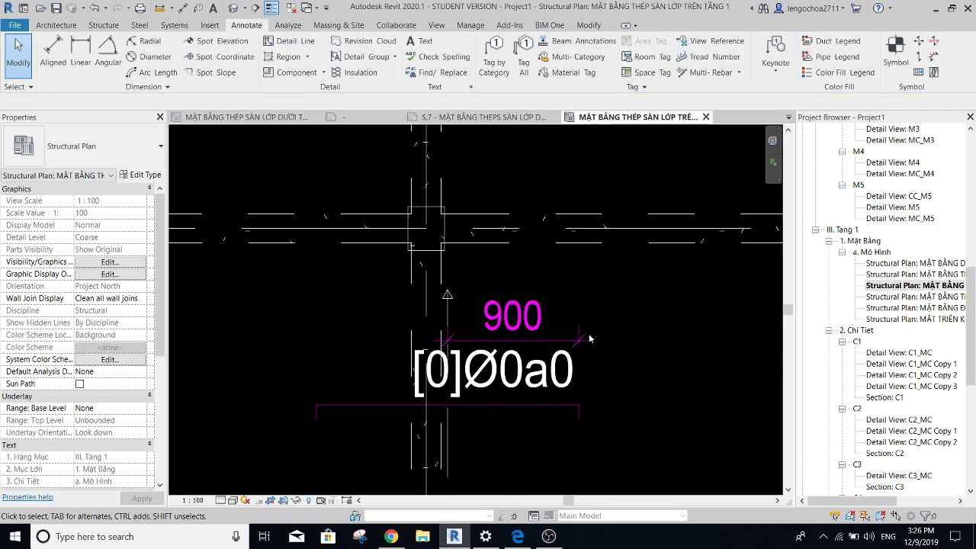
pyautogui.click(588, 355)
pyautogui.moveTo(588, 355); pyautogui.dragTo(610, 329)
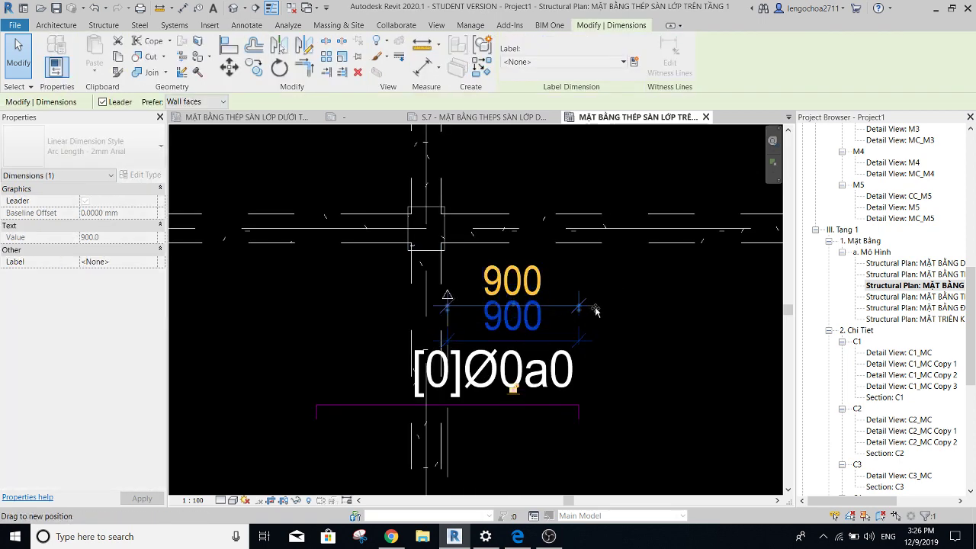
pyautogui.scroll(-3, 610, 329)
pyautogui.click(610, 369)
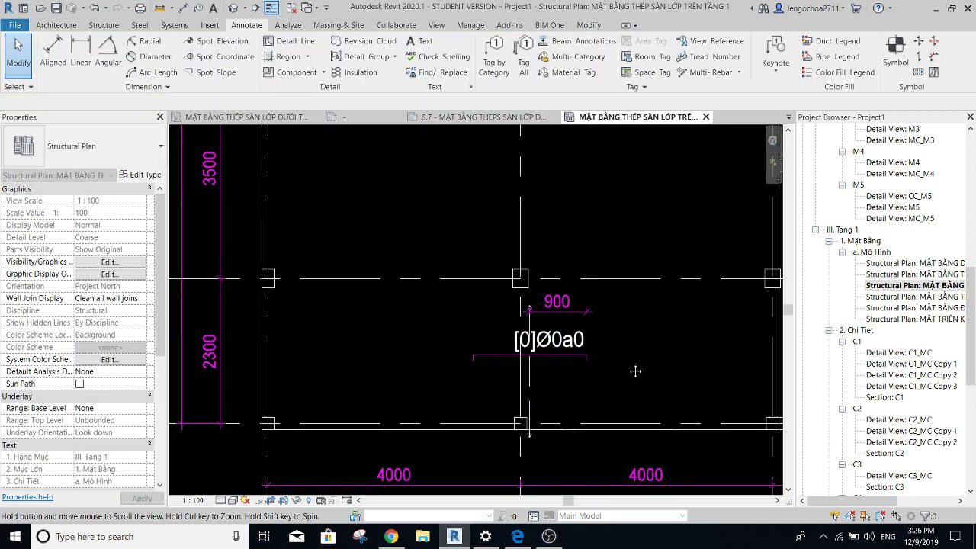
pyautogui.scroll(2, 576, 374)
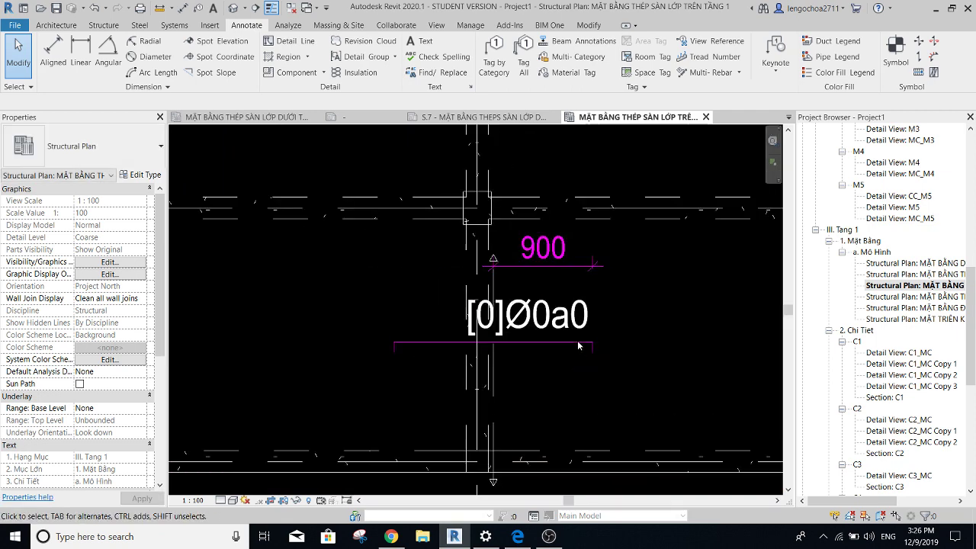
# Set the top bar's Doan Moc hook length to 150, making it 2100 long.
pyautogui.click(566, 336)
pyautogui.click(566, 336)
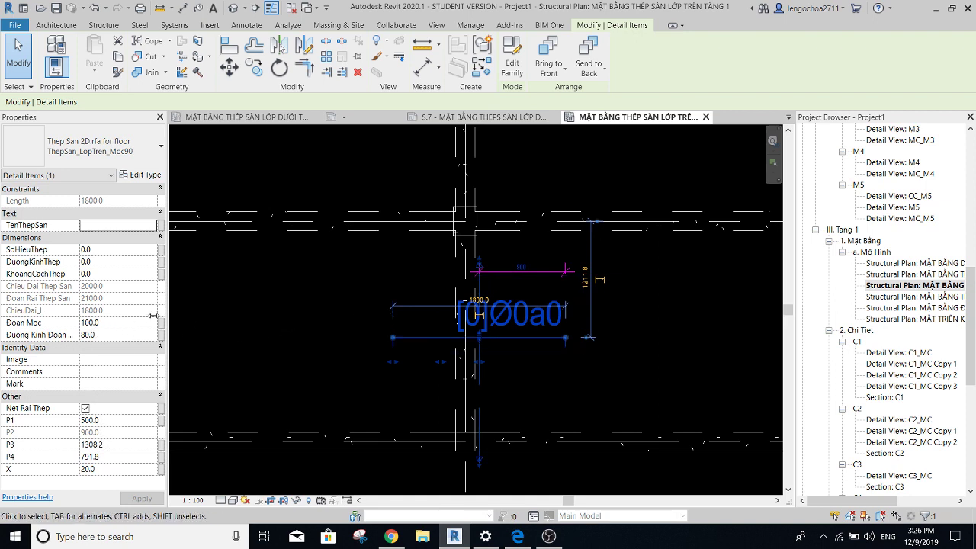
pyautogui.click(129, 327)
pyautogui.write('150')
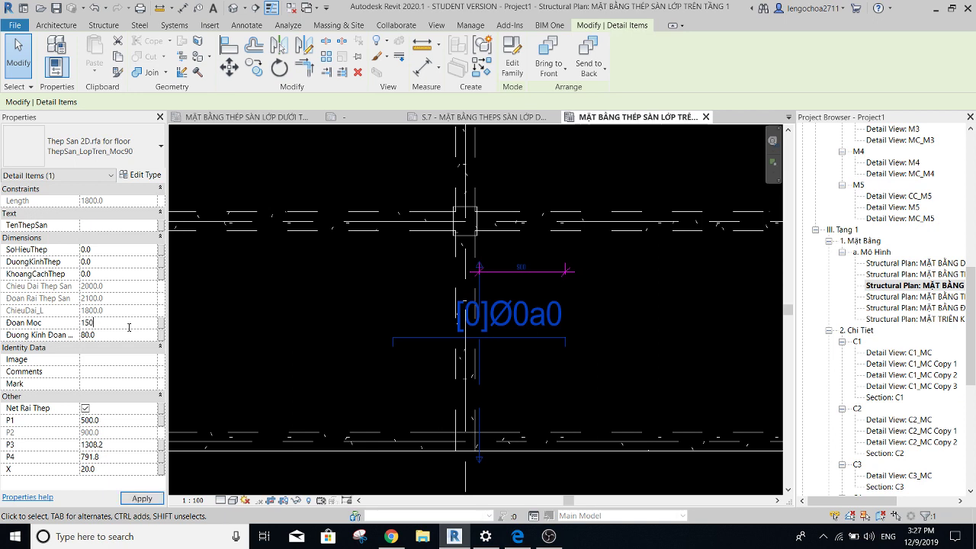
pyautogui.click(588, 360)
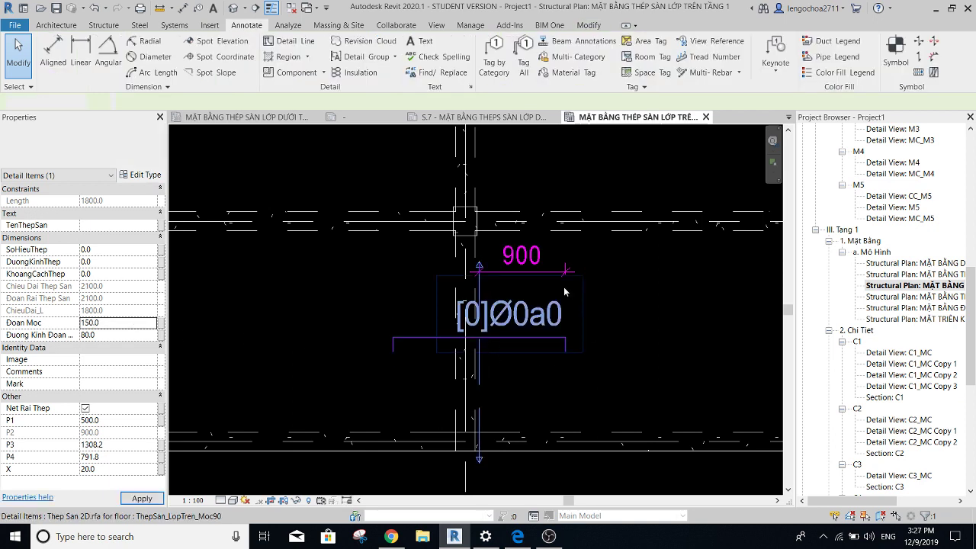
pyautogui.scroll(-3, 564, 291)
pyautogui.scroll(2, 588, 284)
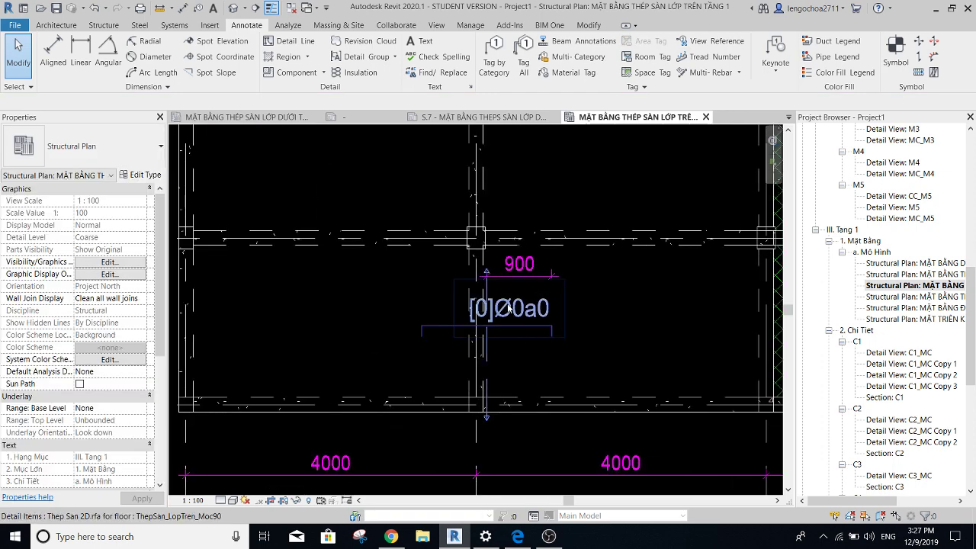
# Dimension the bar's left end to grid 2 (654).
pyautogui.press('d')
pyautogui.press('i')
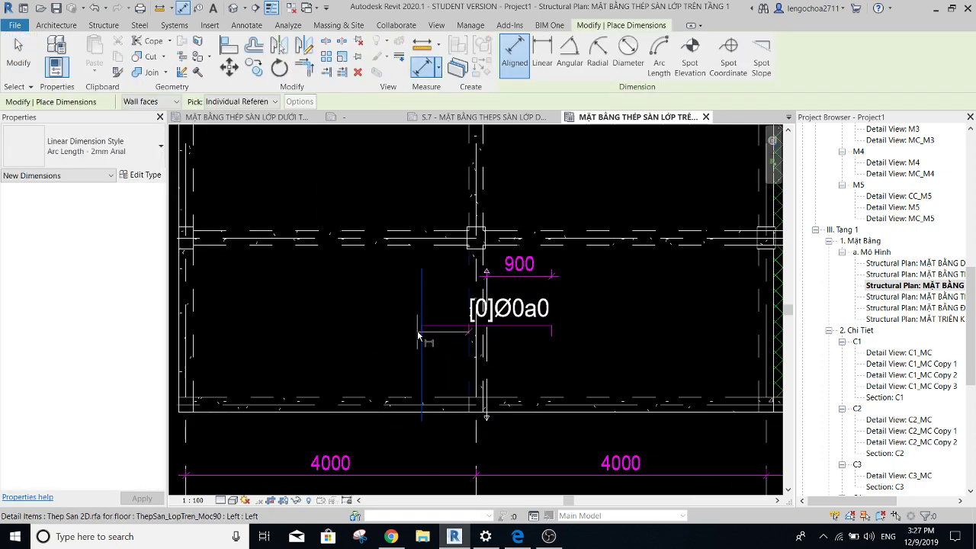
pyautogui.click(421, 338)
pyautogui.click(458, 283)
pyautogui.click(526, 276)
pyautogui.press('Escape')
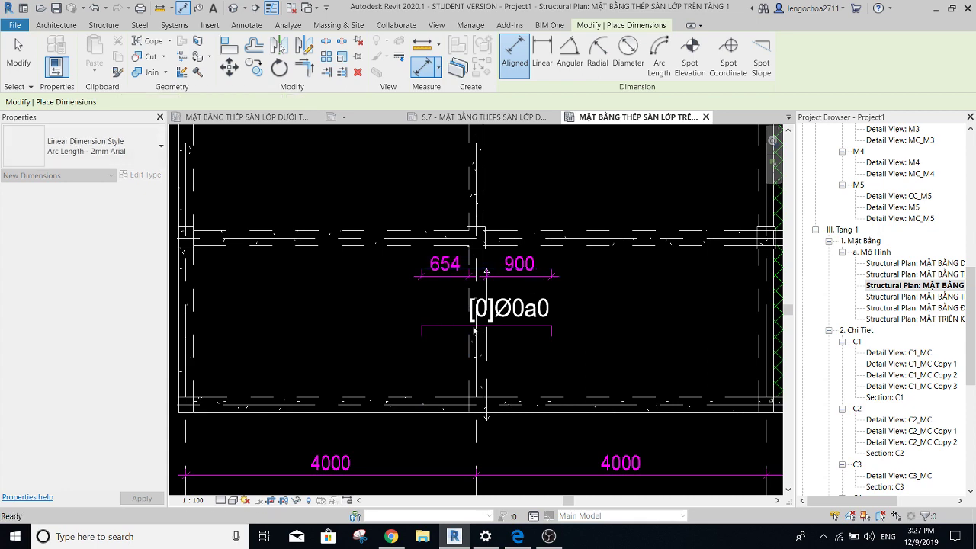
# Set the bar's left end 1000 from grid 2 and stretch its right end outward.
pyautogui.scroll(-2, 507, 313)
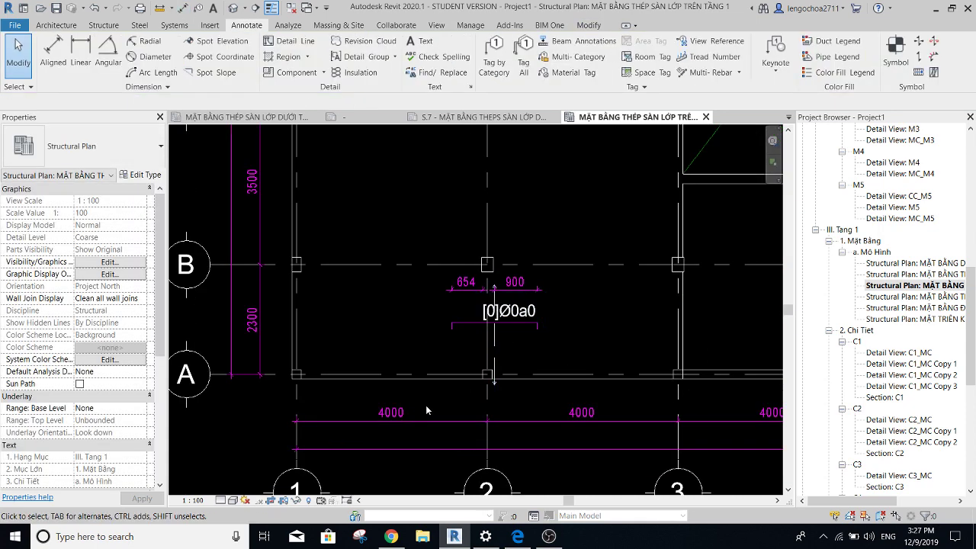
pyautogui.scroll(2, 488, 304)
pyautogui.click(454, 285)
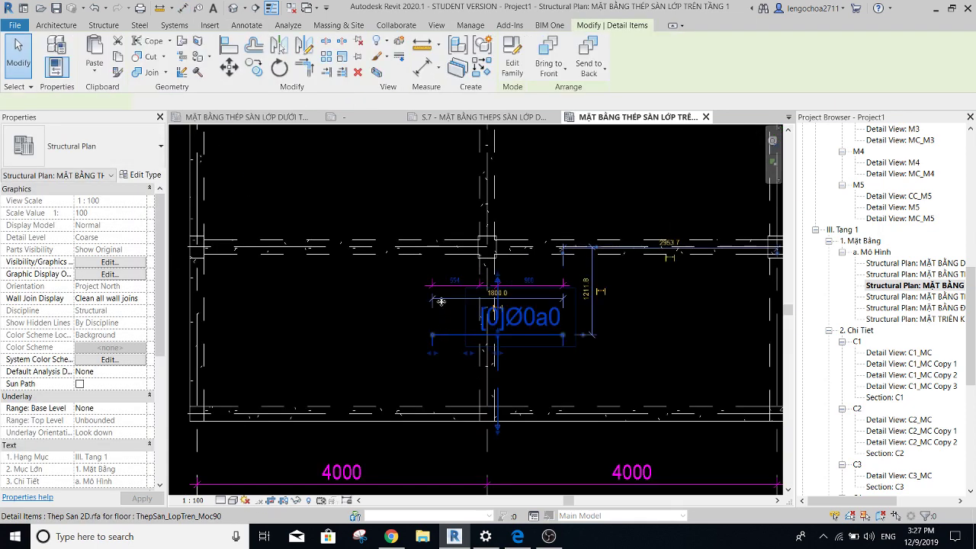
pyautogui.click(454, 285)
pyautogui.write('1M')
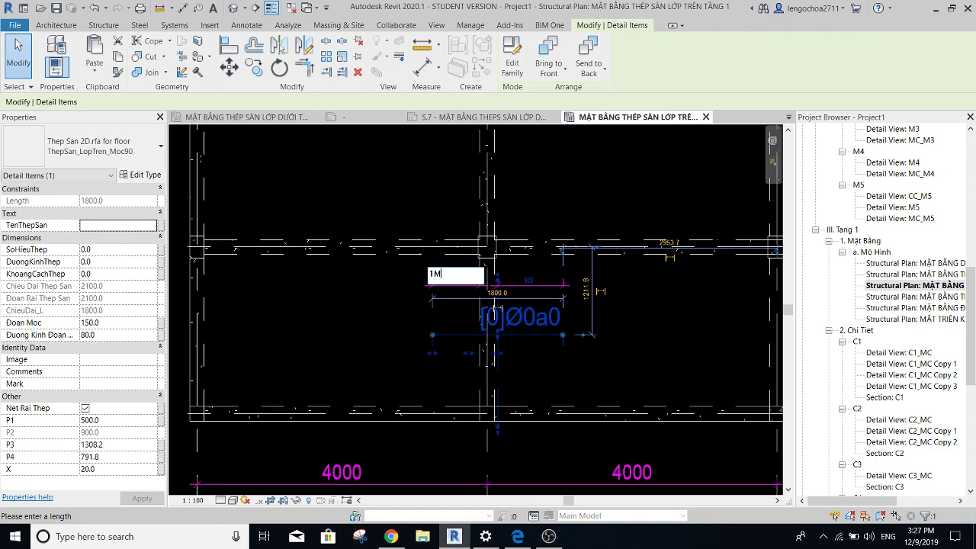
pyautogui.write('0')
pyautogui.press('Return')
pyautogui.click(539, 339)
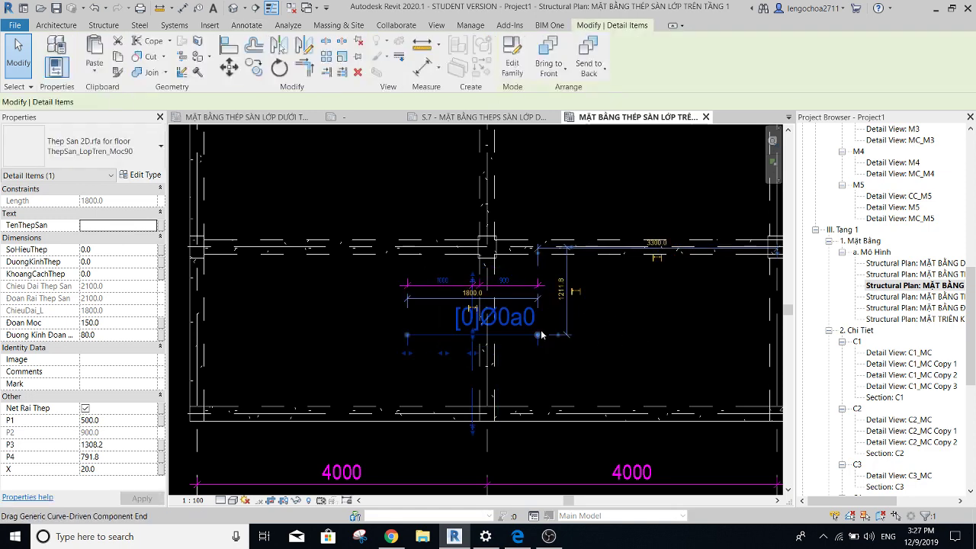
pyautogui.moveTo(538, 336); pyautogui.dragTo(551, 341)
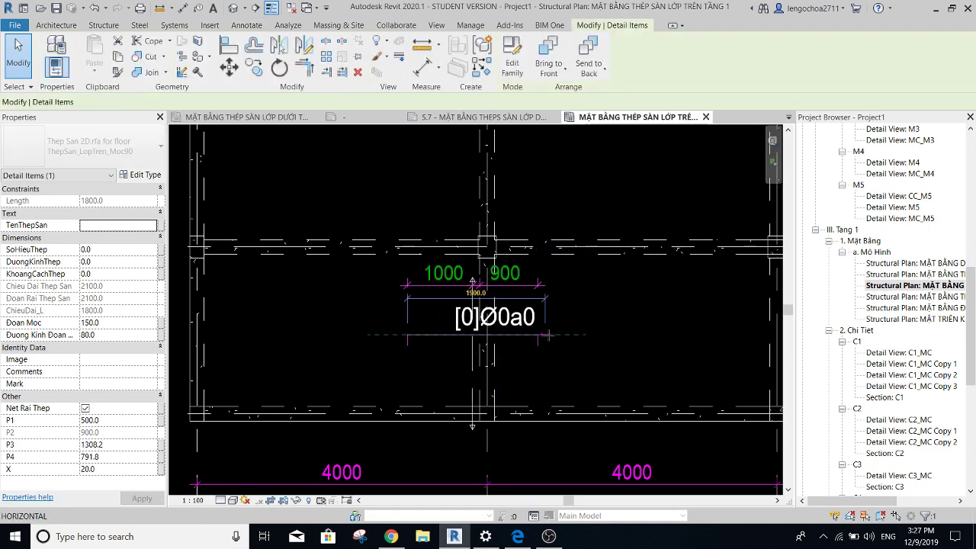
pyautogui.press('Escape')
# Replace the 1070 dimension with a new chain to the bar's right end.
pyautogui.click(546, 340)
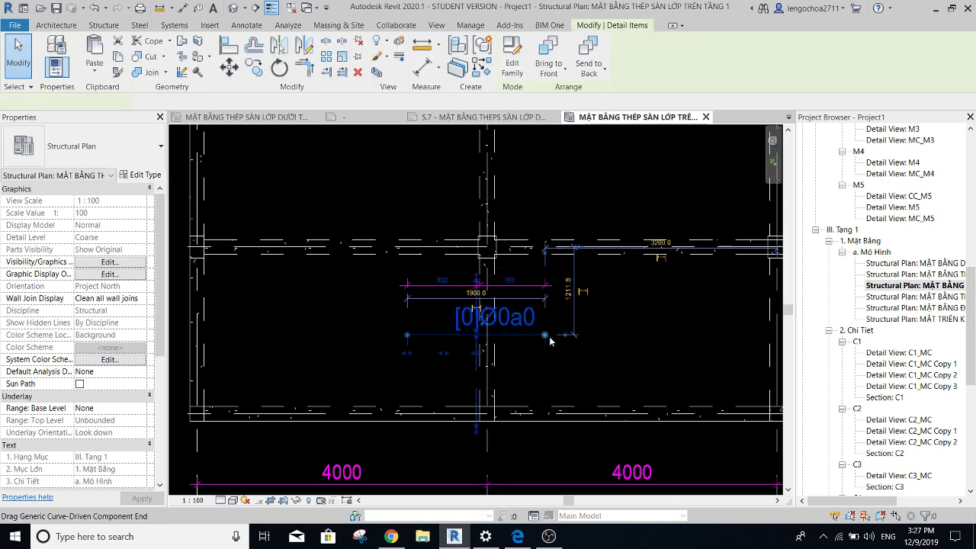
pyautogui.scroll(2, 547, 340)
pyautogui.press('Escape')
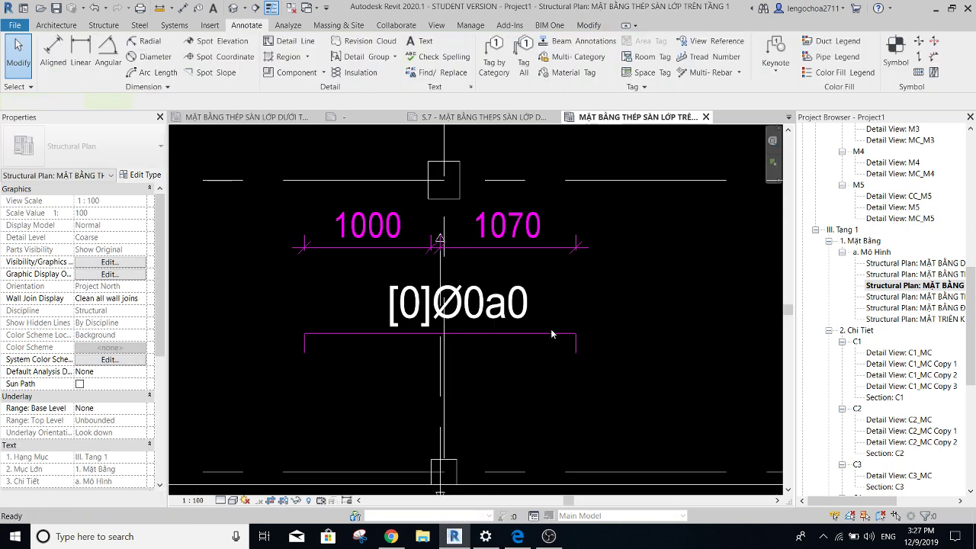
pyautogui.click(518, 249)
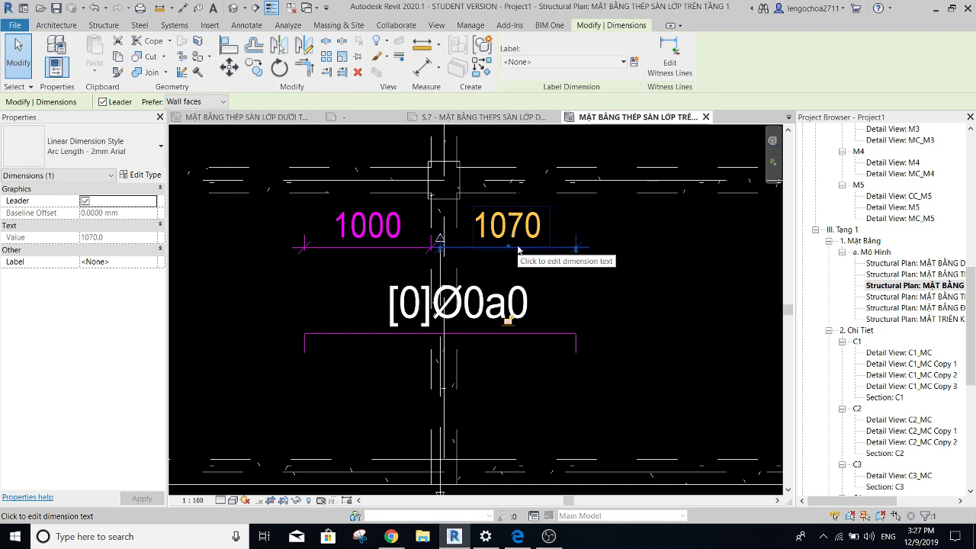
pyautogui.press('Delete')
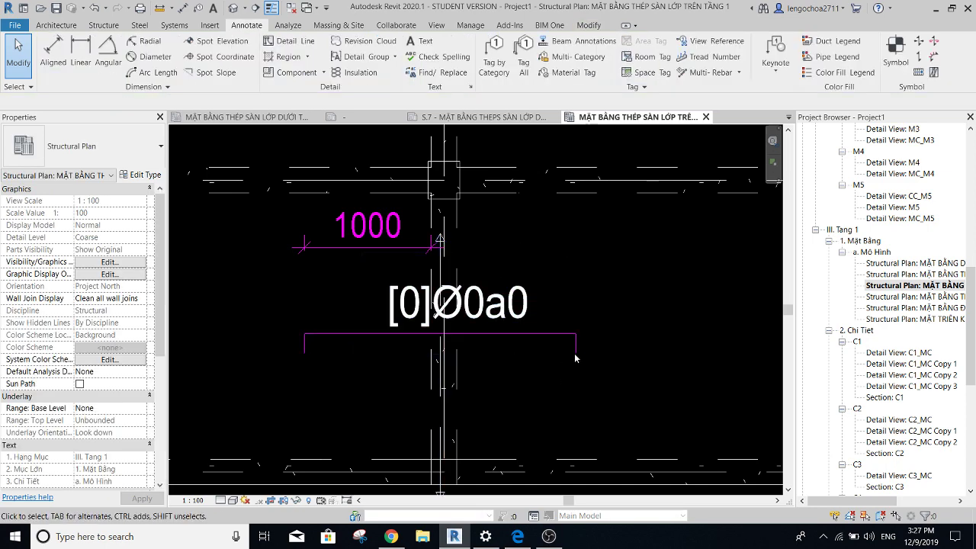
pyautogui.press('d')
pyautogui.press('i')
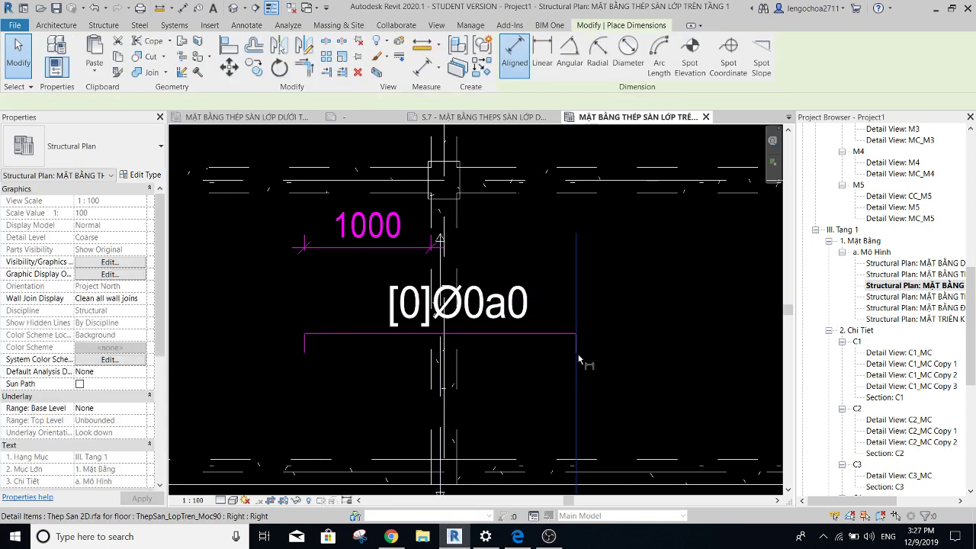
pyautogui.click(463, 389)
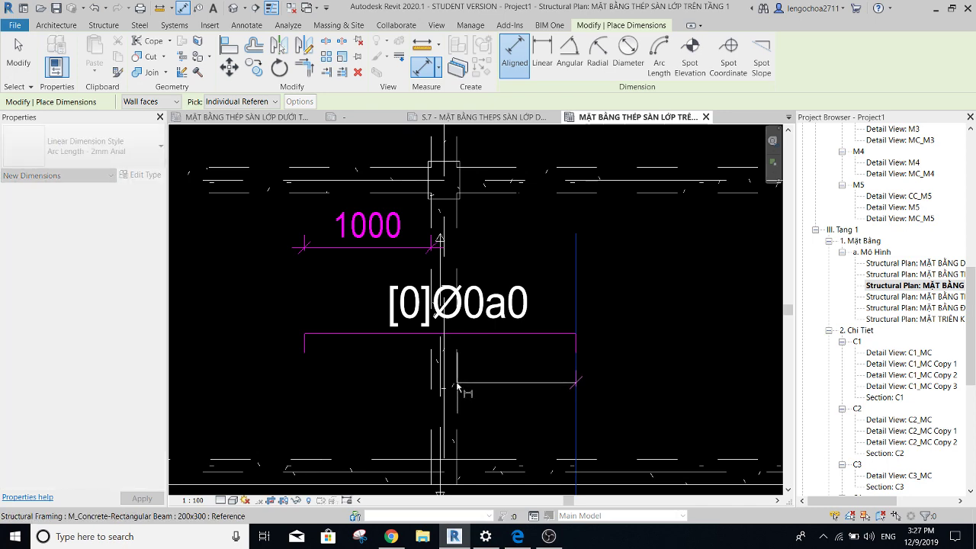
pyautogui.click(643, 258)
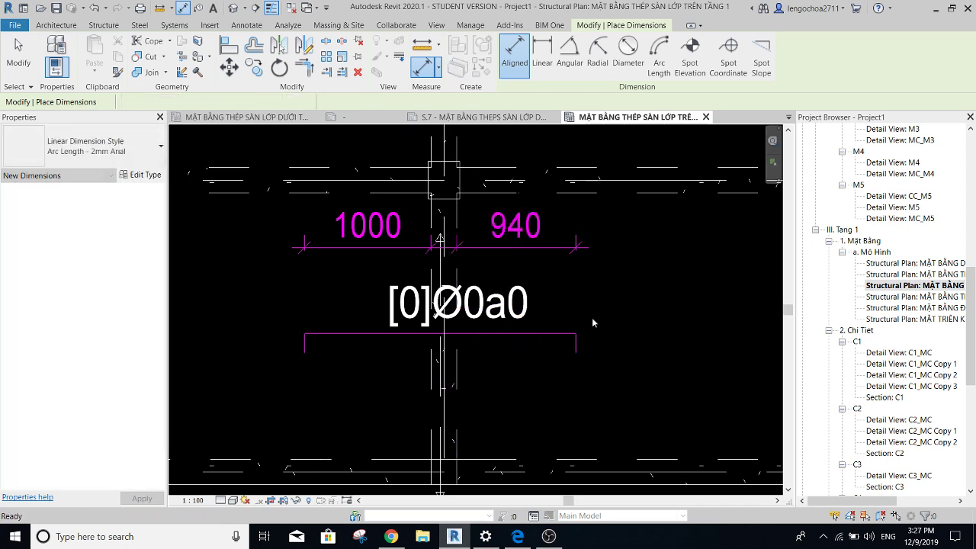
pyautogui.press('Escape')
pyautogui.press('Escape')
# Drag the bar's right end to 1000 from grid 2, giving a 2200 bar.
pyautogui.click(578, 343)
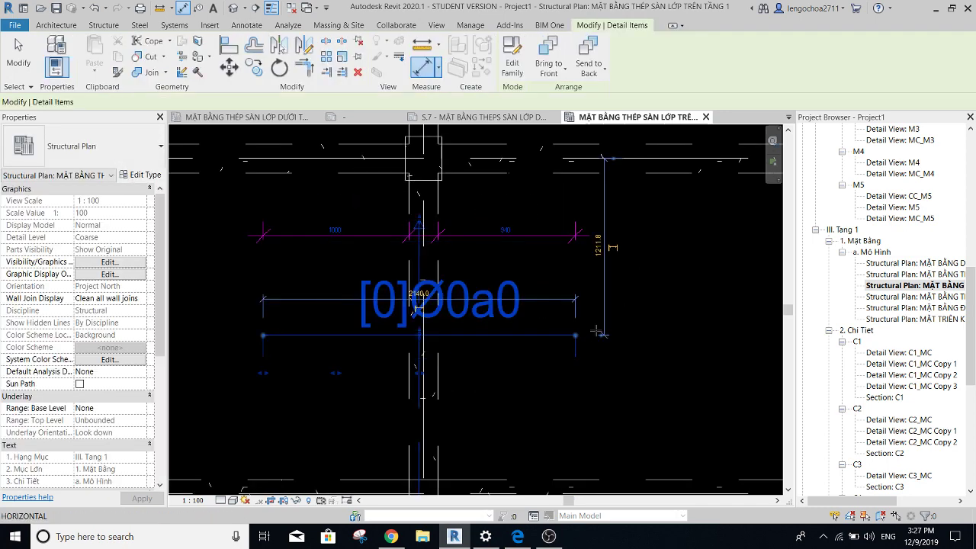
pyautogui.moveTo(602, 333); pyautogui.dragTo(581, 336)
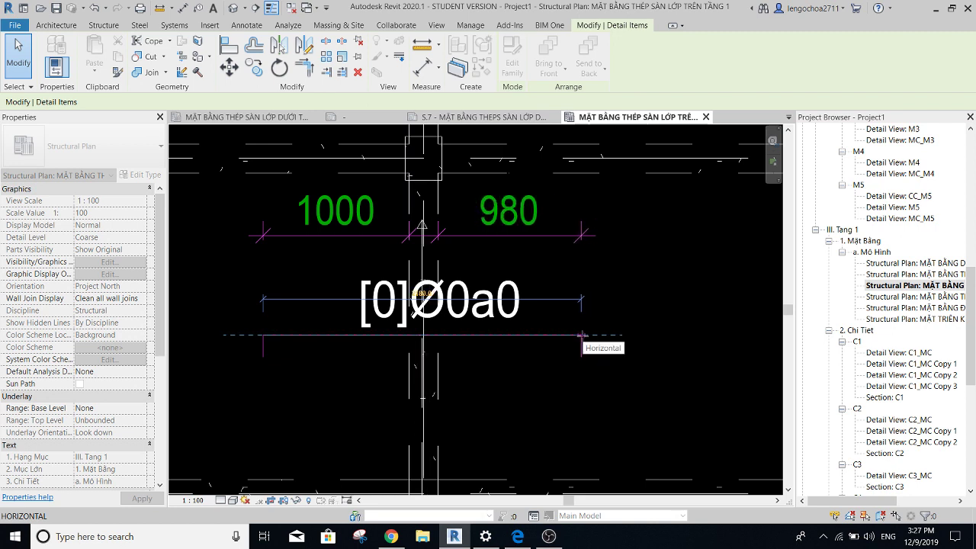
pyautogui.moveTo(581, 335); pyautogui.dragTo(584, 336)
pyautogui.press('Escape')
pyautogui.scroll(-3, 584, 334)
pyautogui.scroll(-2, 586, 334)
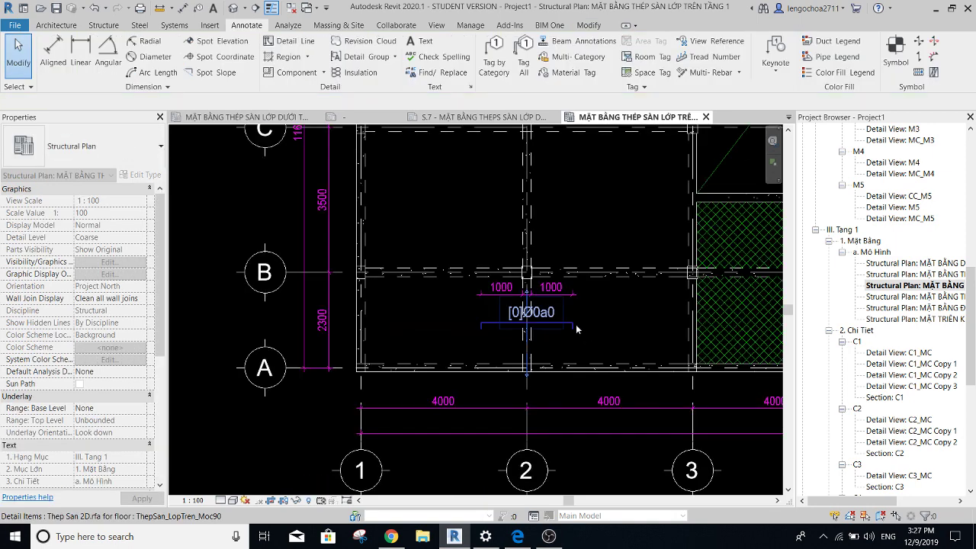
pyautogui.click(575, 328)
pyautogui.scroll(1, 336, 283)
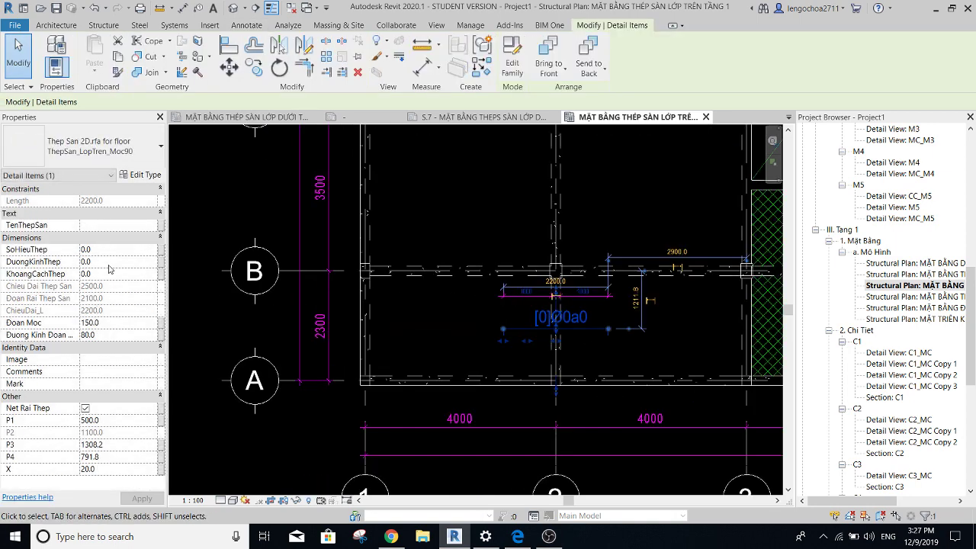
# Adjust the top bar's spread extent to P1 1155.1 and stretch its end to a new position.
pyautogui.click(116, 262)
pyautogui.write('12')
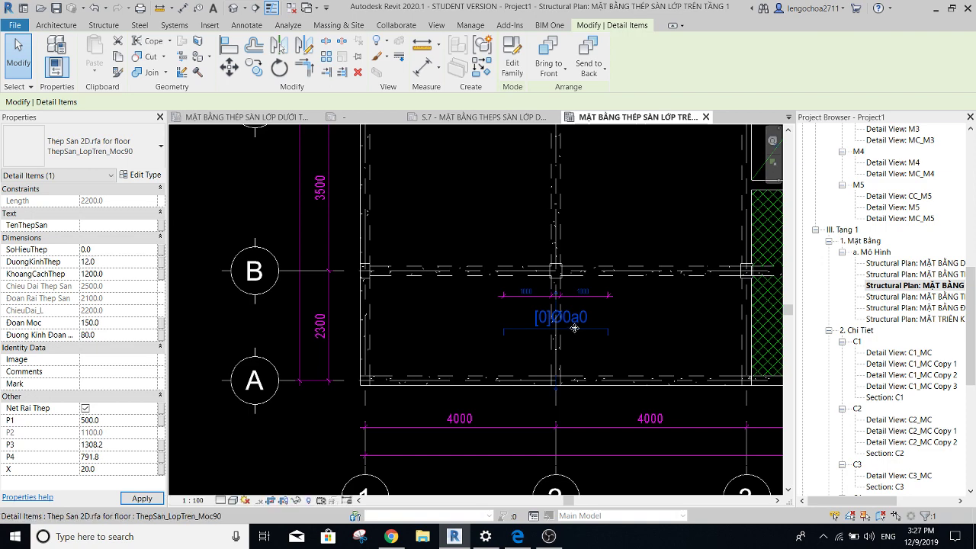
pyautogui.scroll(2, 558, 345)
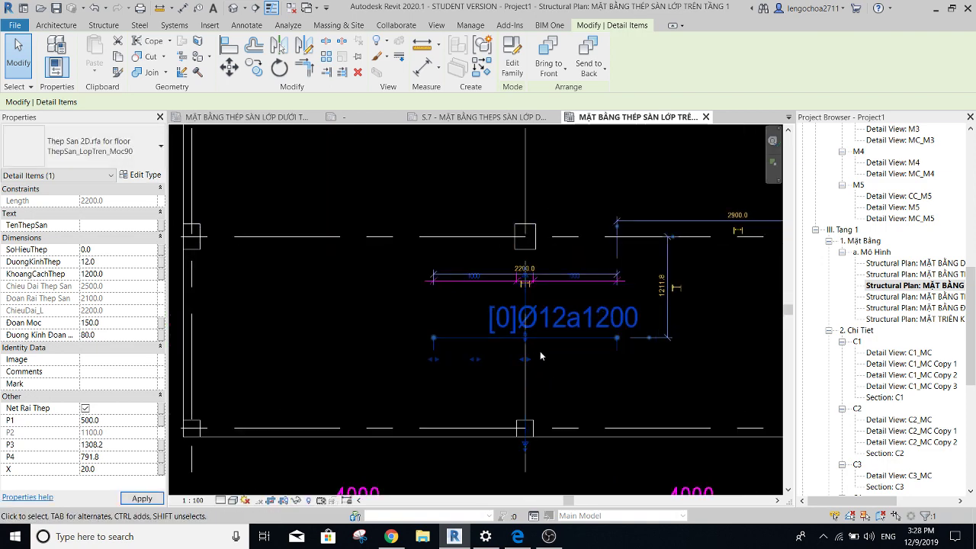
pyautogui.moveTo(485, 367); pyautogui.dragTo(381, 370, button='middle')
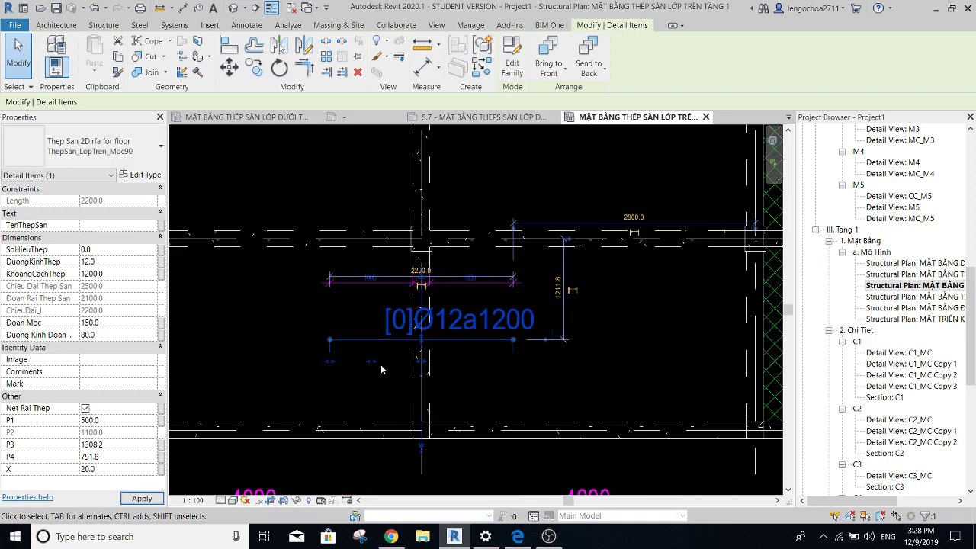
pyautogui.moveTo(427, 366); pyautogui.dragTo(458, 371)
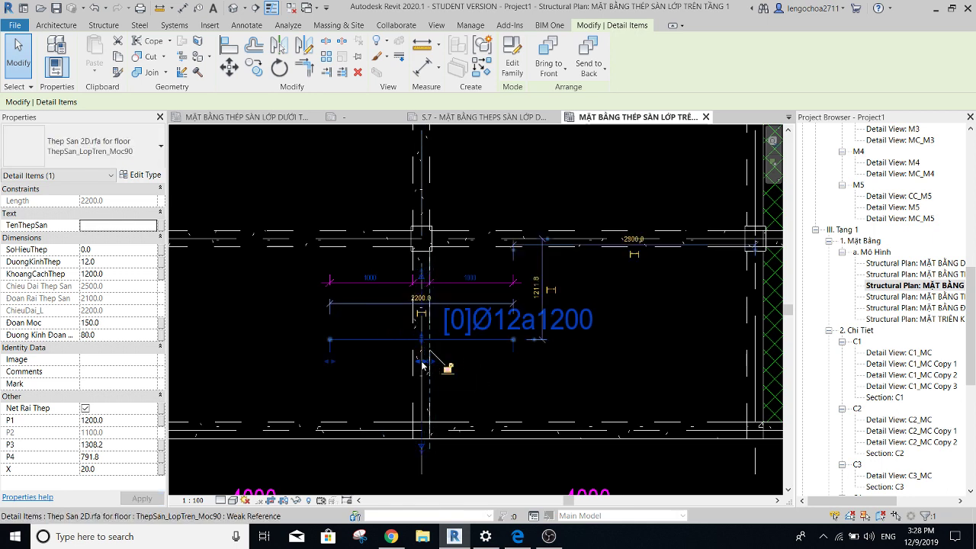
pyautogui.scroll(3, 423, 366)
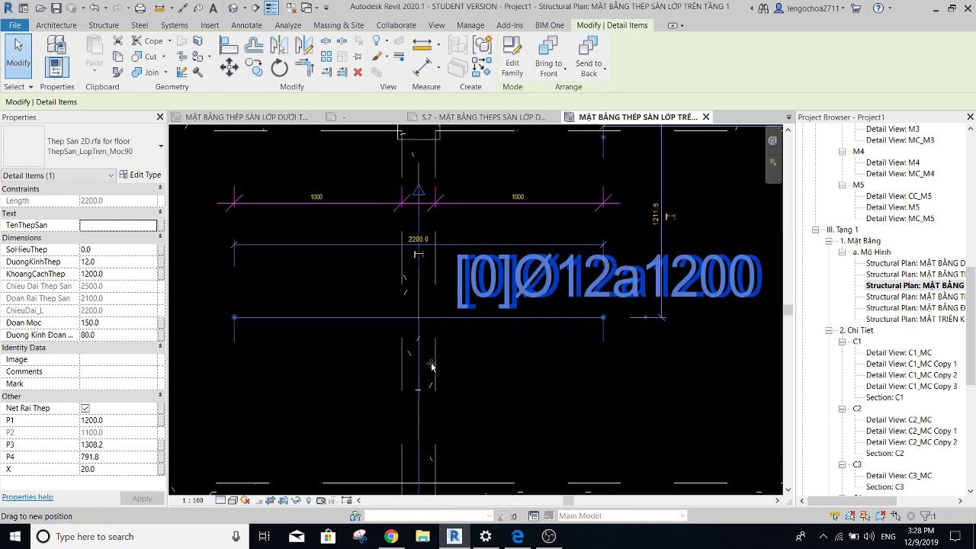
pyautogui.moveTo(431, 366); pyautogui.dragTo(485, 349)
pyautogui.scroll(-3, 485, 349)
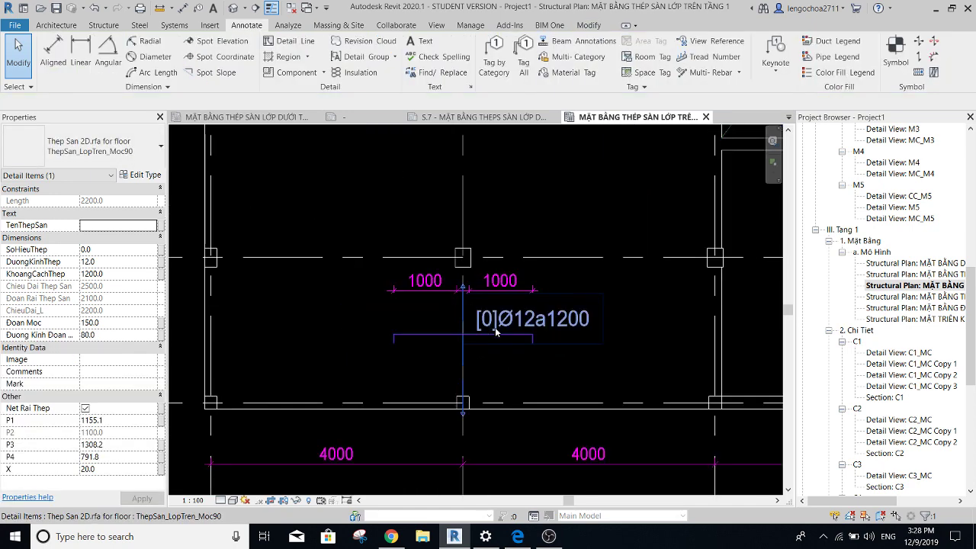
# Select the Ø12a1200 top bar and edit its SoHieuThep bar number in Properties.
pyautogui.click(531, 335)
pyautogui.scroll(-2, 531, 336)
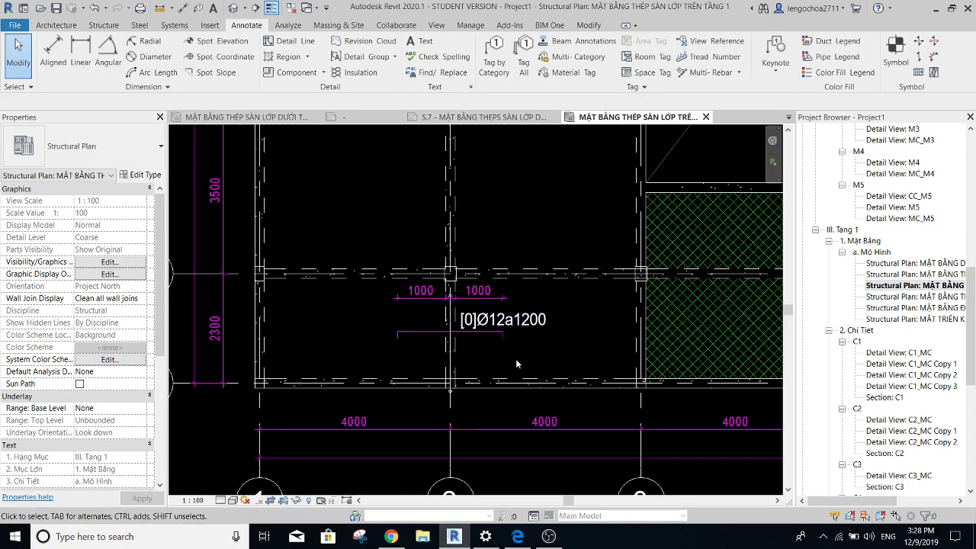
pyautogui.click(500, 333)
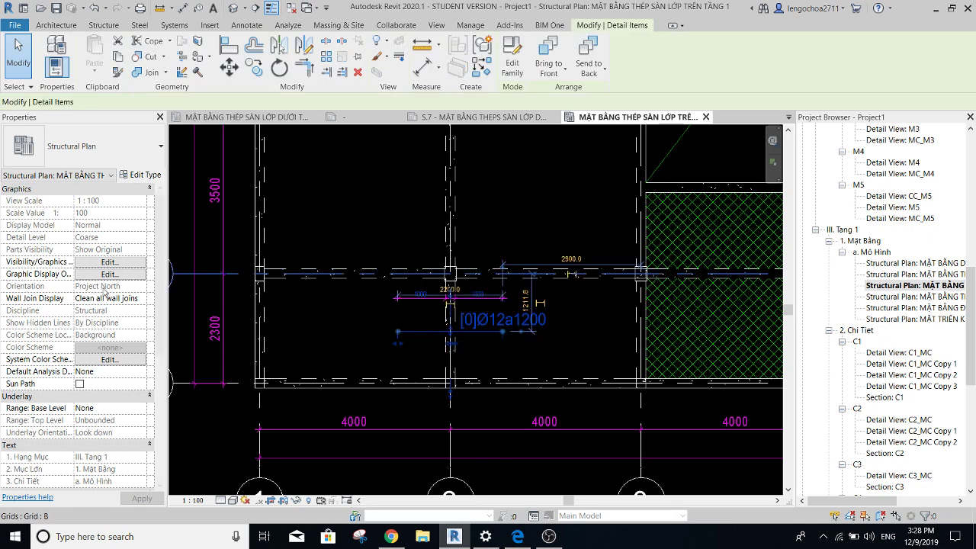
pyautogui.click(113, 250)
pyautogui.write('1')
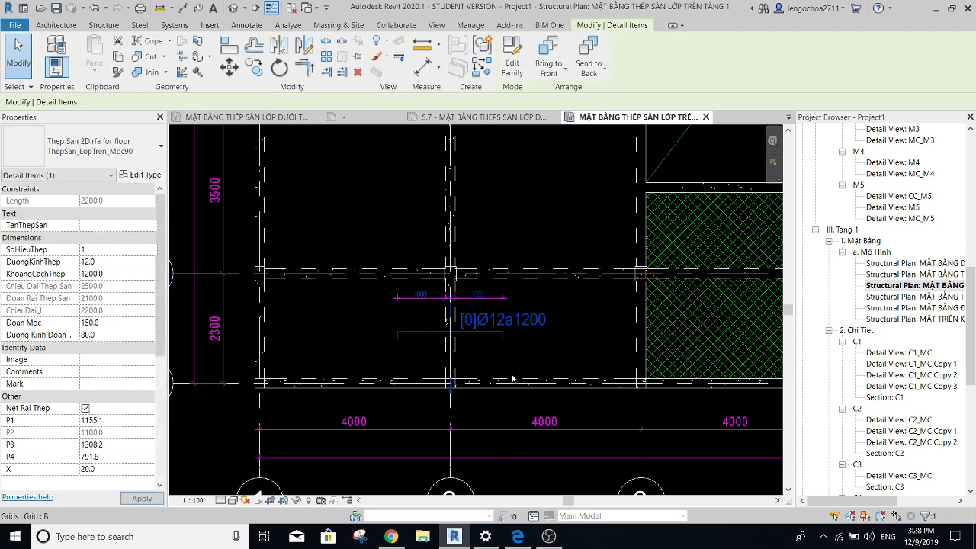
pyautogui.click(565, 334)
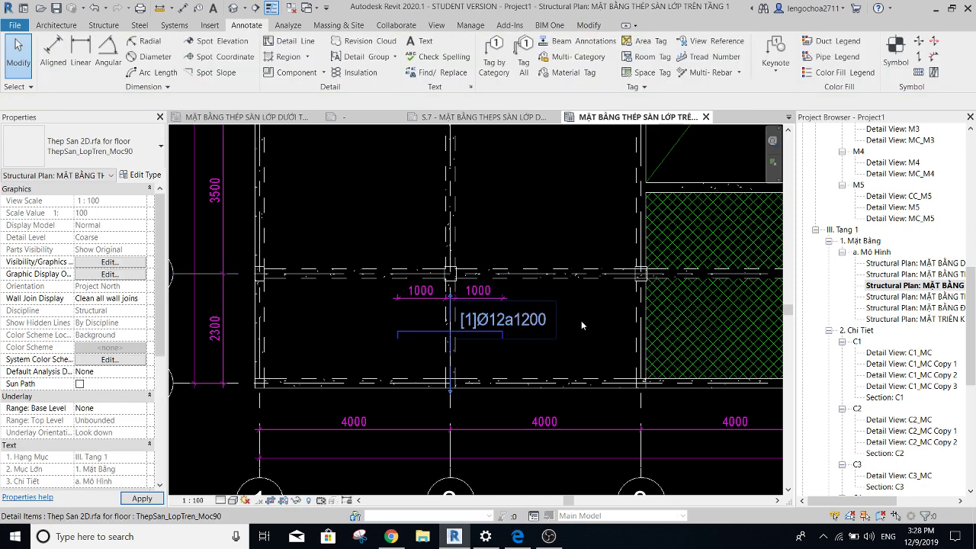
pyautogui.click(417, 301)
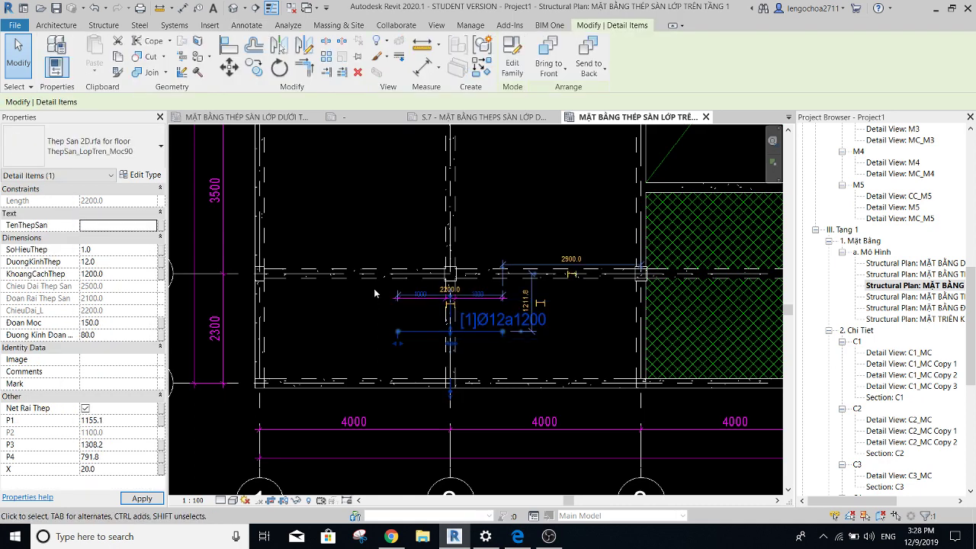
pyautogui.scroll(2, 378, 295)
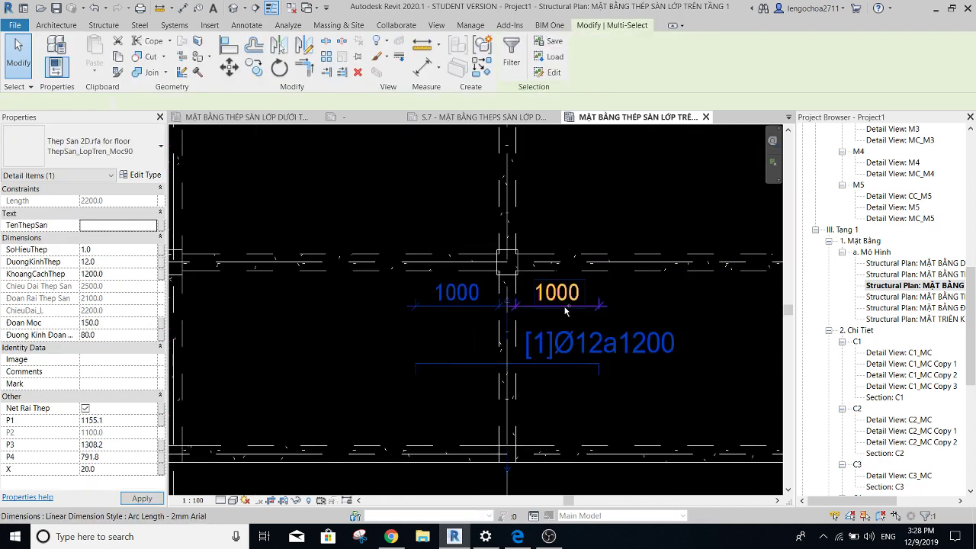
pyautogui.keyDown('ctrl'); pyautogui.click(499, 300); pyautogui.keyUp('ctrl')
pyautogui.scroll(-3, 499, 299)
pyautogui.keyDown('ctrl'); pyautogui.click(520, 317); pyautogui.keyUp('ctrl')
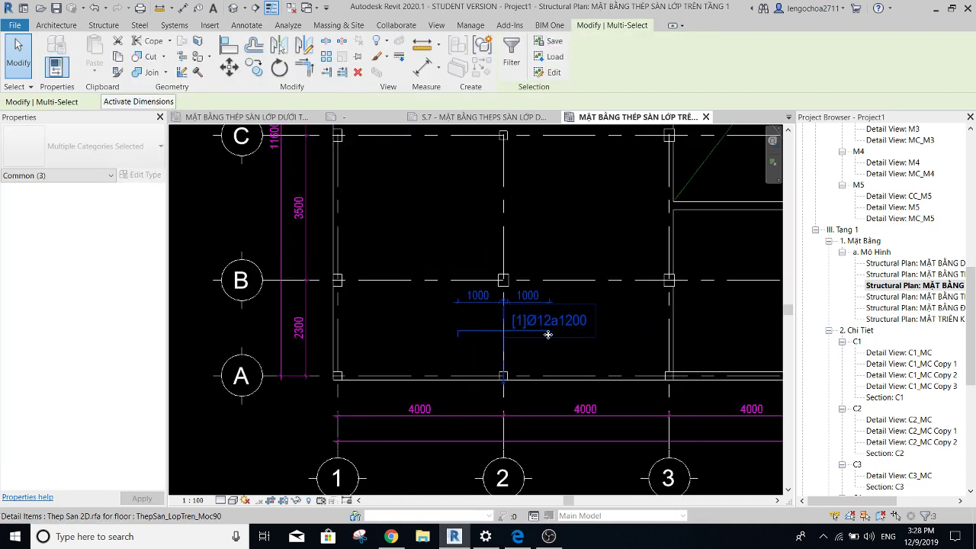
pyautogui.press('alt')
pyautogui.press('c')
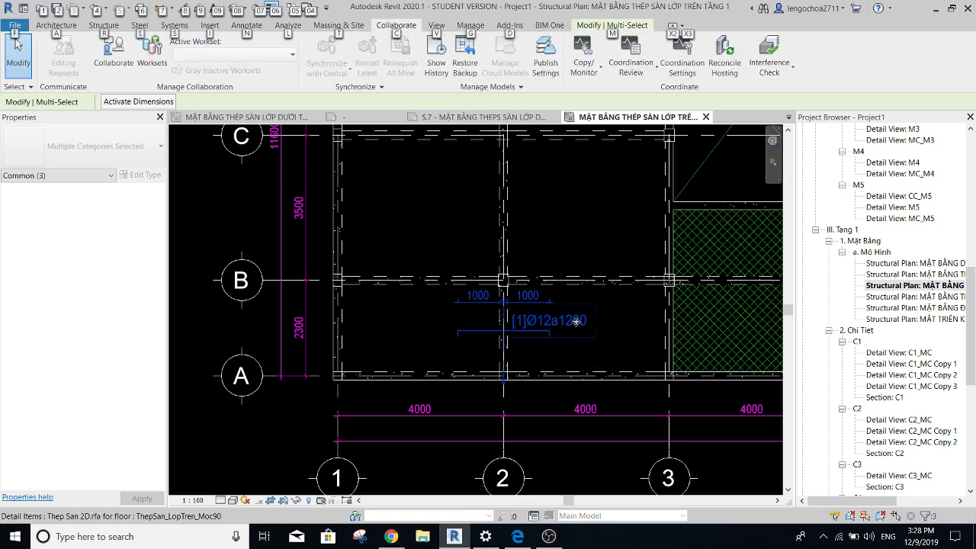
pyautogui.press('Escape')
pyautogui.click(620, 349)
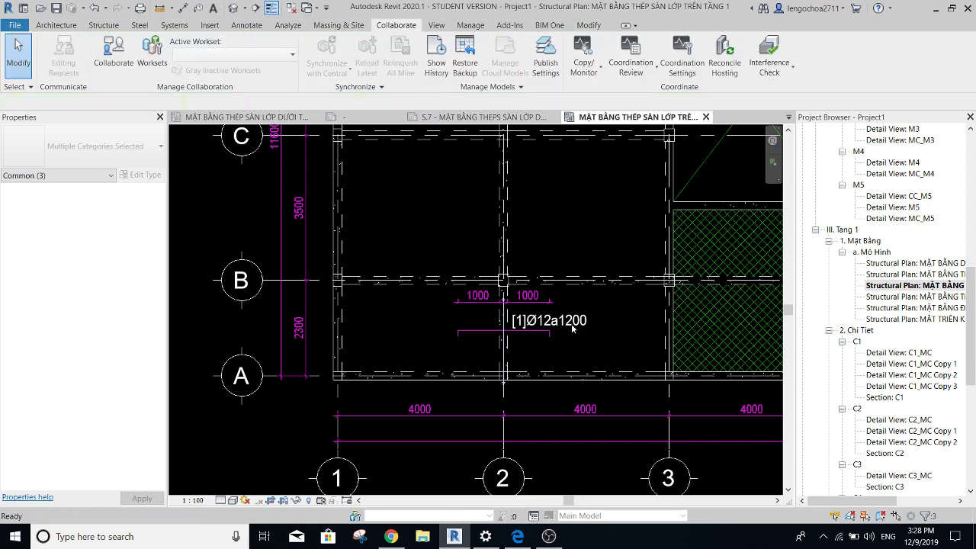
pyautogui.click(556, 320)
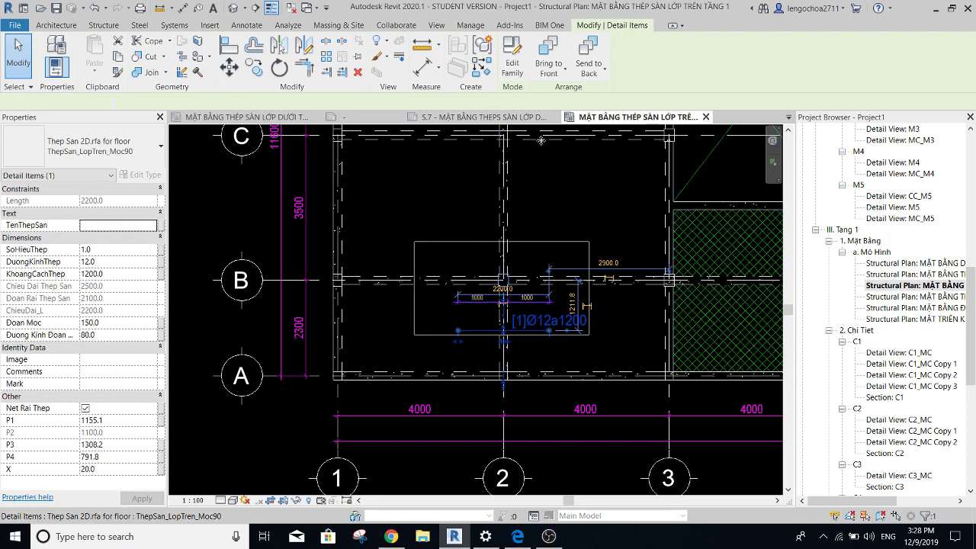
pyautogui.moveTo(671, 242); pyautogui.dragTo(416, 335)
pyautogui.click(565, 61)
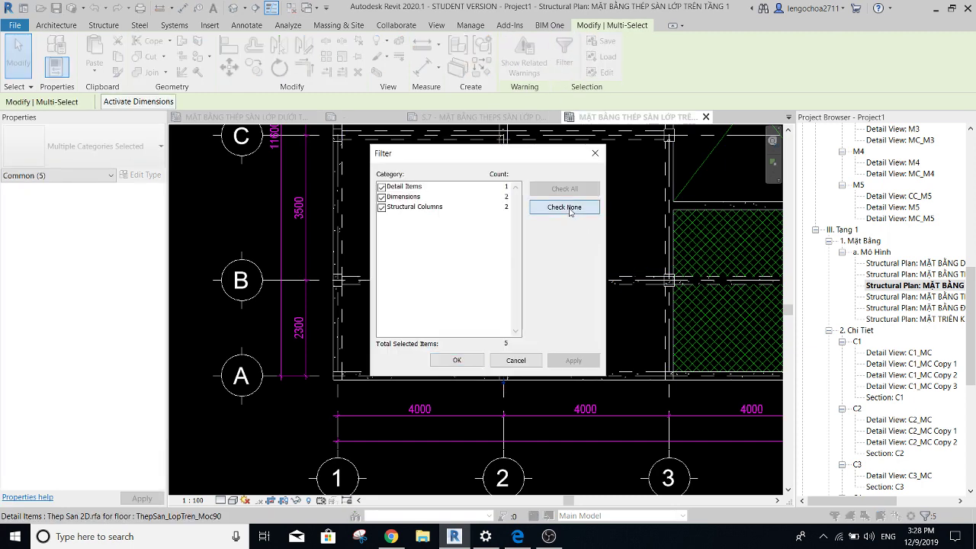
pyautogui.click(381, 207)
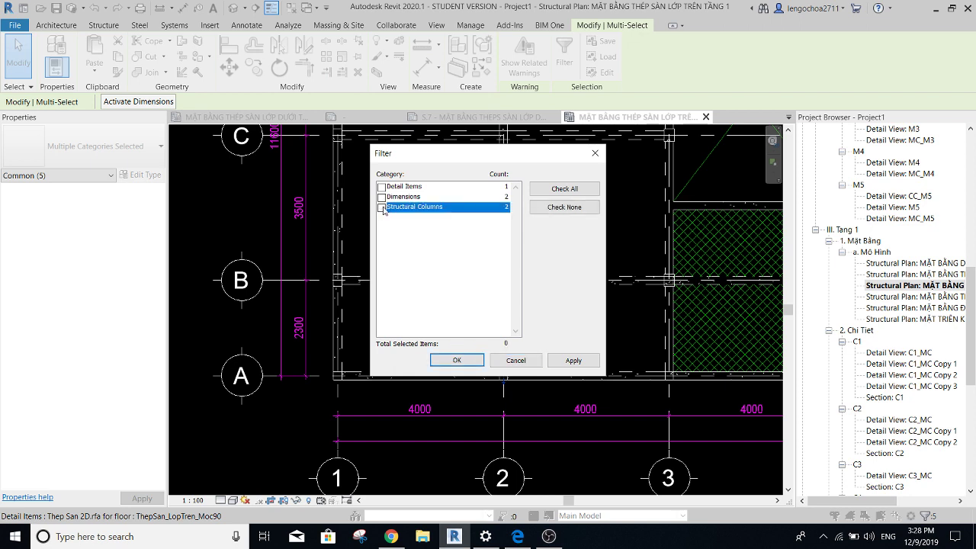
pyautogui.click(382, 196)
pyautogui.click(382, 187)
pyautogui.click(456, 359)
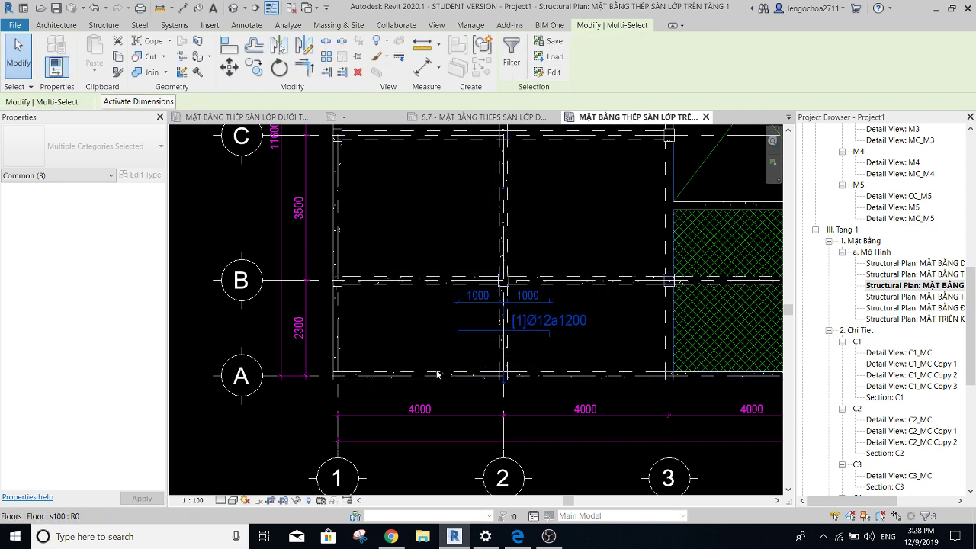
pyautogui.press('Escape')
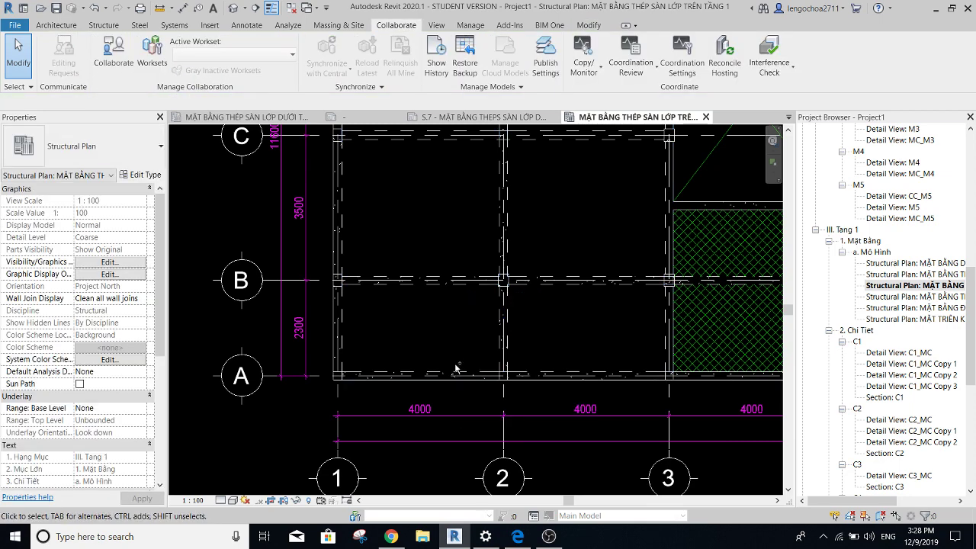
pyautogui.scroll(2, 513, 331)
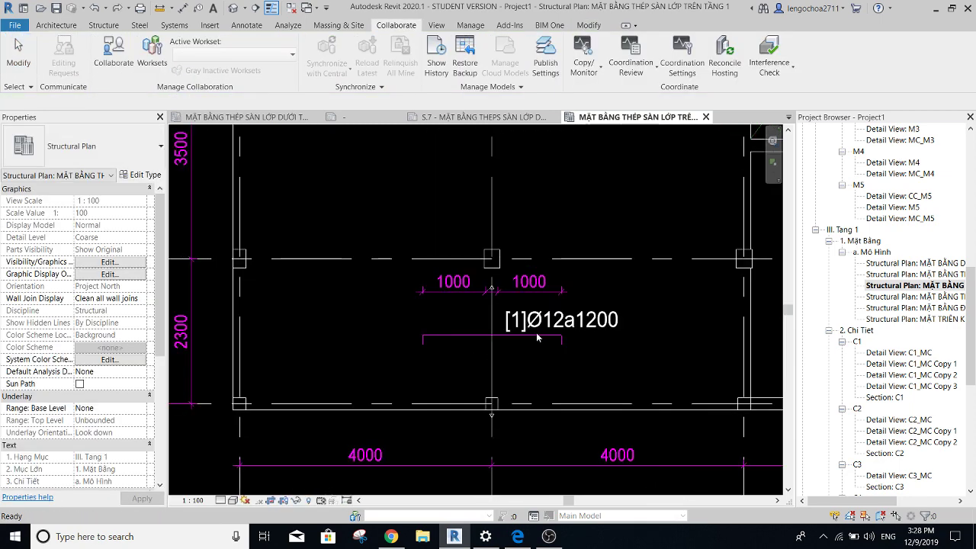
# Copy the Ø12a1200 bar and its 1000|1000 dimension into the bay between grids B and C.
pyautogui.click(533, 269)
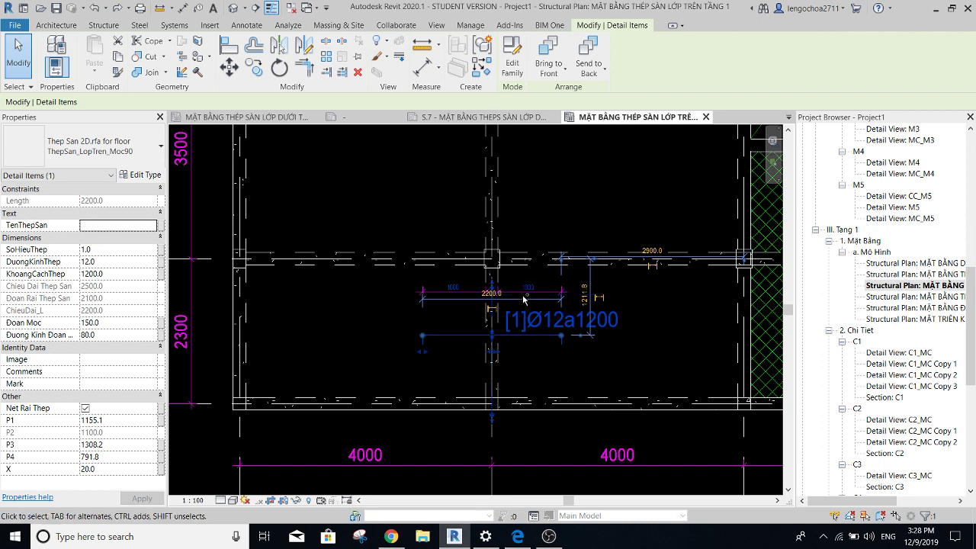
pyautogui.keyDown('ctrl'); pyautogui.click(453, 282); pyautogui.keyUp('ctrl')
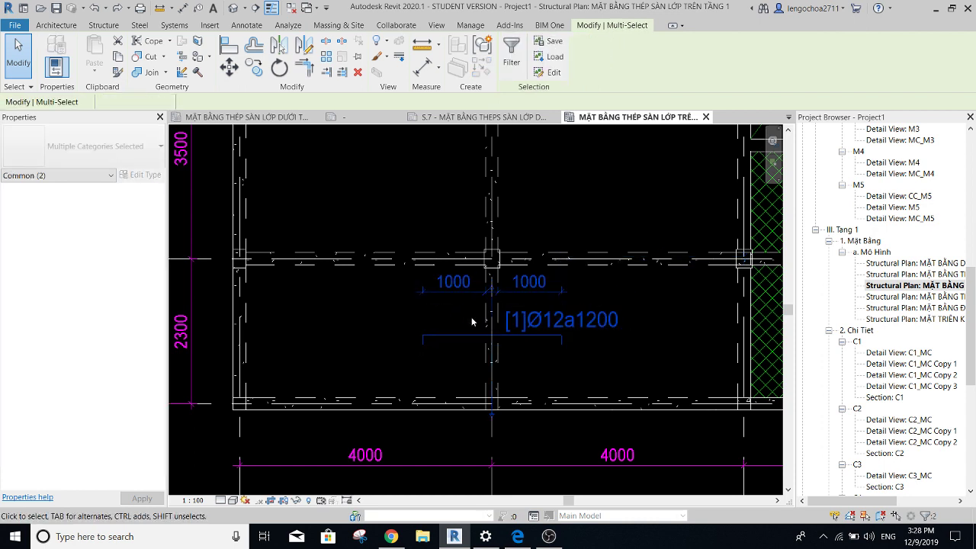
pyautogui.press('r')
pyautogui.press('o')
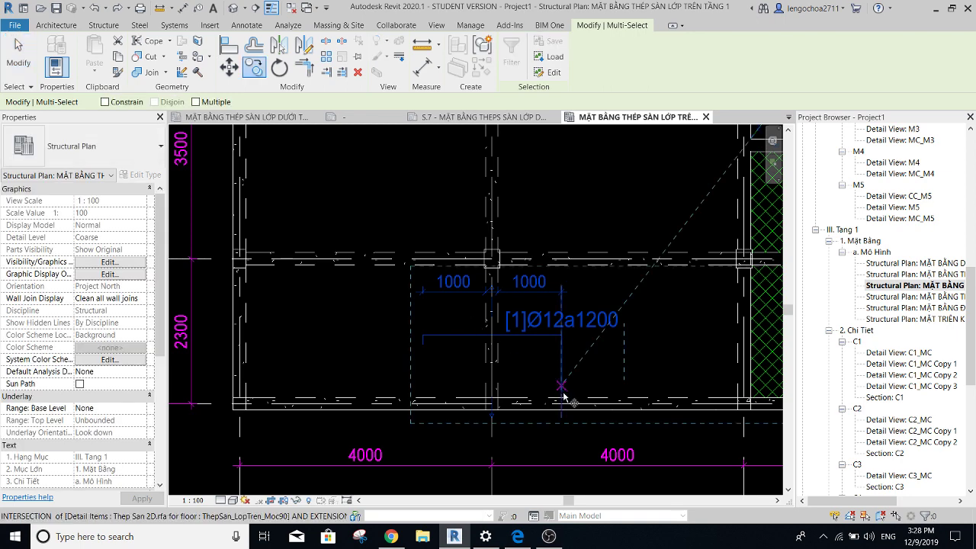
pyautogui.click(562, 398)
pyautogui.click(547, 263)
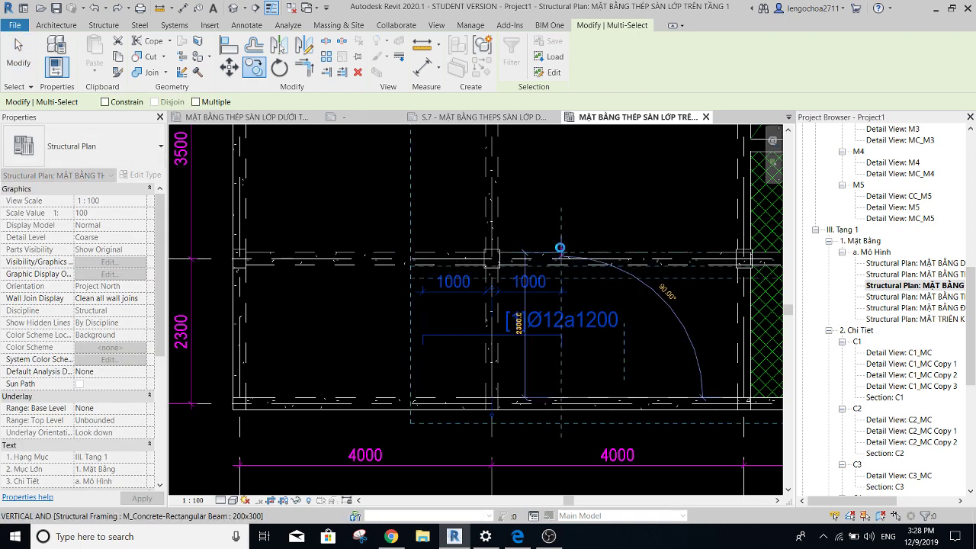
pyautogui.scroll(-3, 557, 236)
pyautogui.scroll(3, 571, 244)
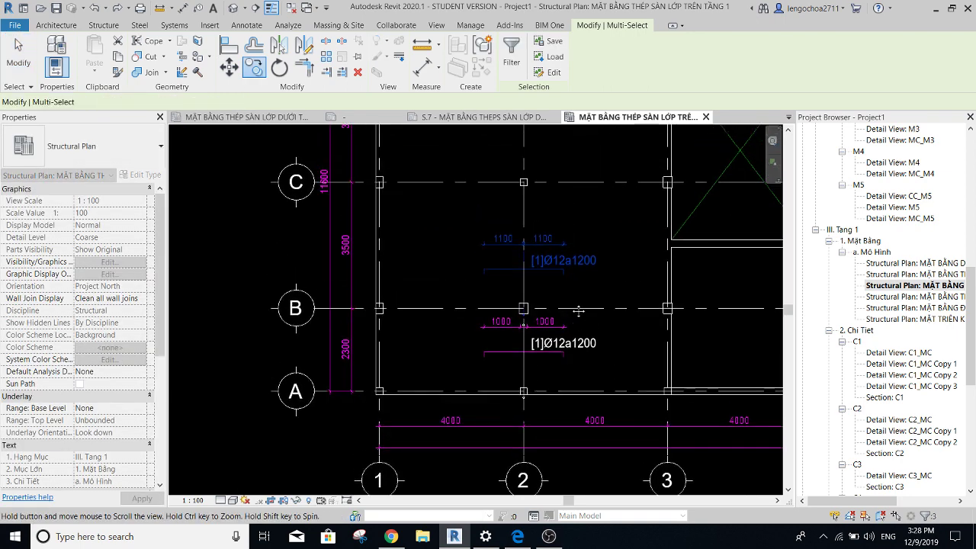
pyautogui.click(579, 258)
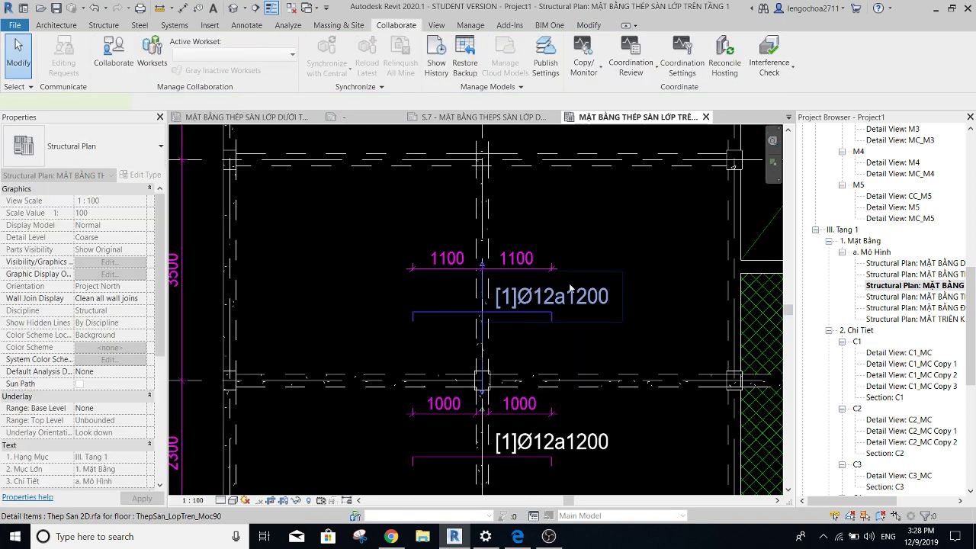
pyautogui.click(572, 291)
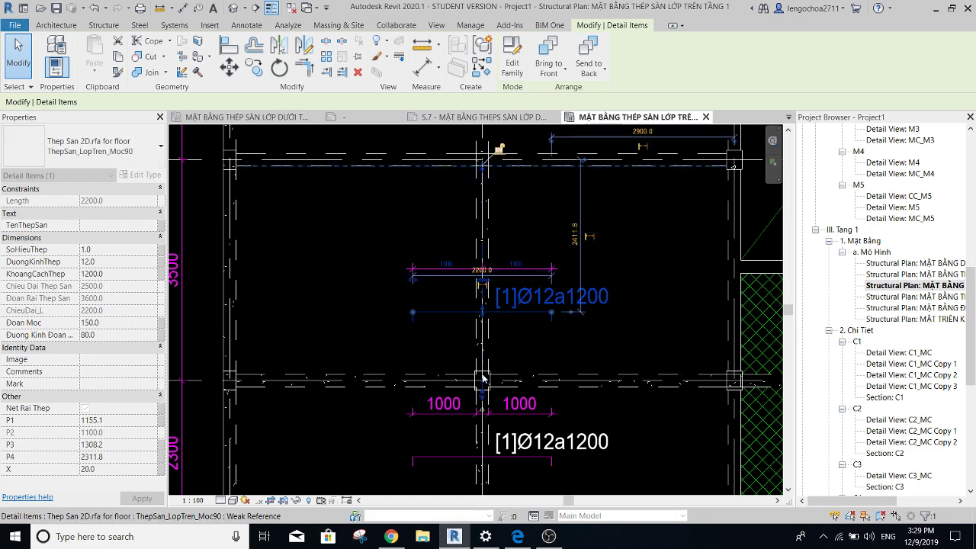
pyautogui.click(411, 216)
pyautogui.scroll(-2, 467, 227)
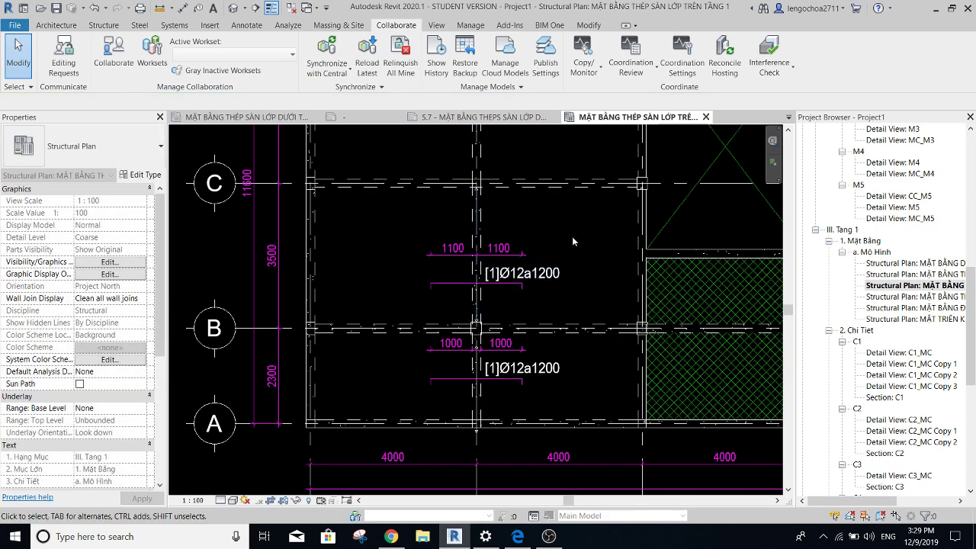
# Drag the witness lines of the right and left 1100 span dimensions so each reads 1000.
pyautogui.scroll(-2, 566, 237)
pyautogui.moveTo(560, 223); pyautogui.dragTo(552, 254, button='middle')
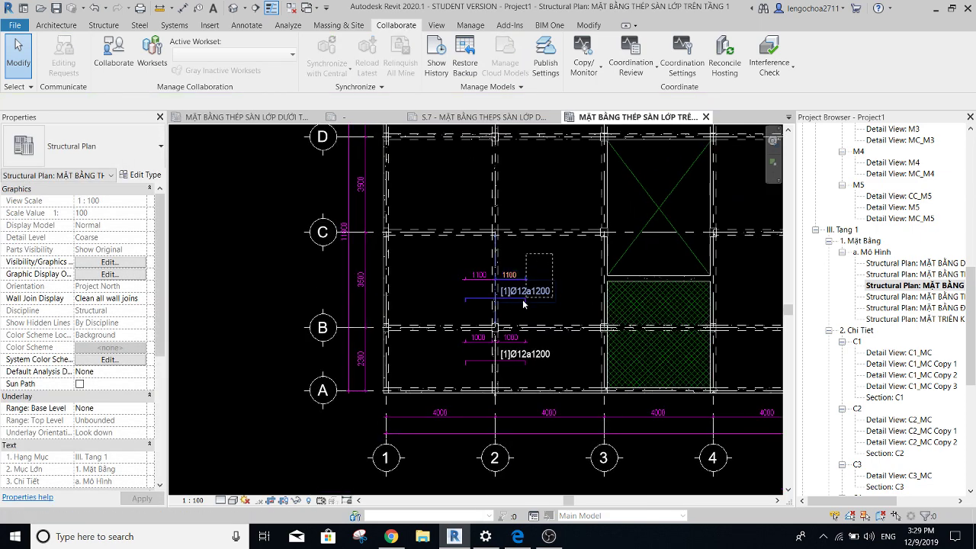
pyautogui.moveTo(520, 304); pyautogui.dragTo(463, 282)
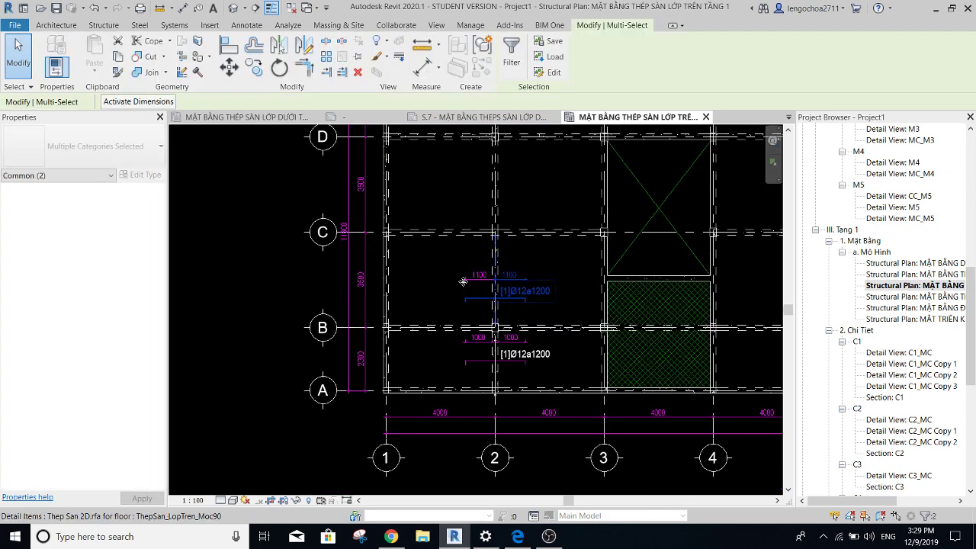
pyautogui.scroll(2, 495, 289)
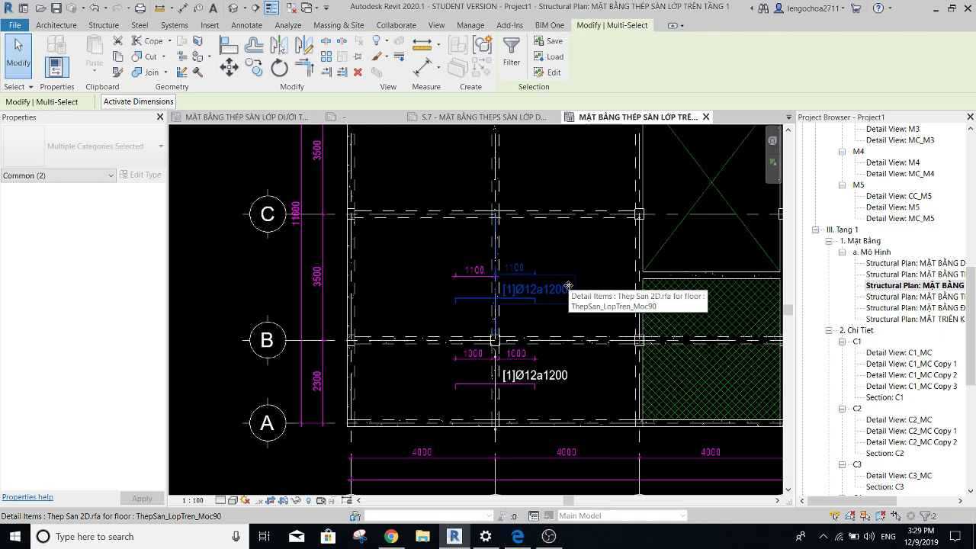
pyautogui.press('Escape')
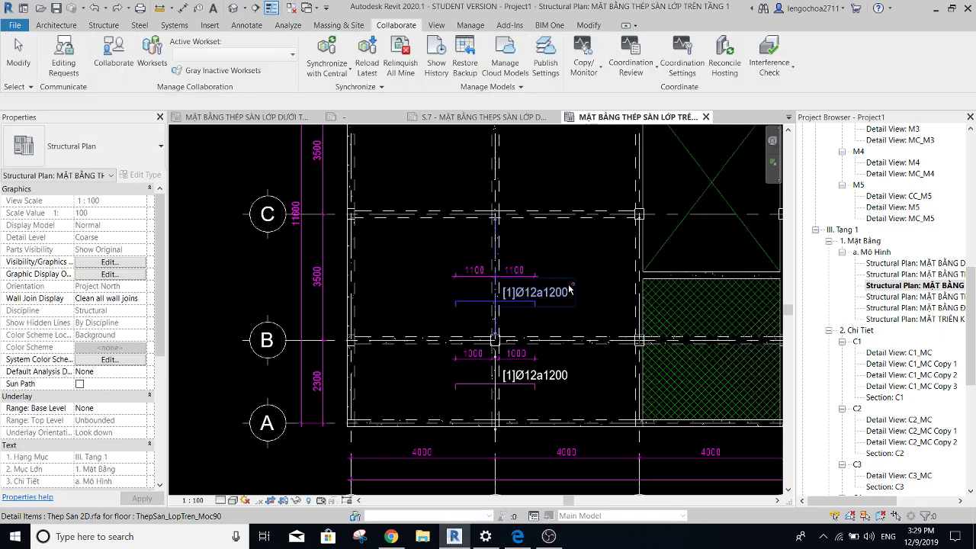
pyautogui.scroll(4, 505, 270)
pyautogui.scroll(2, 530, 276)
pyautogui.click(445, 314)
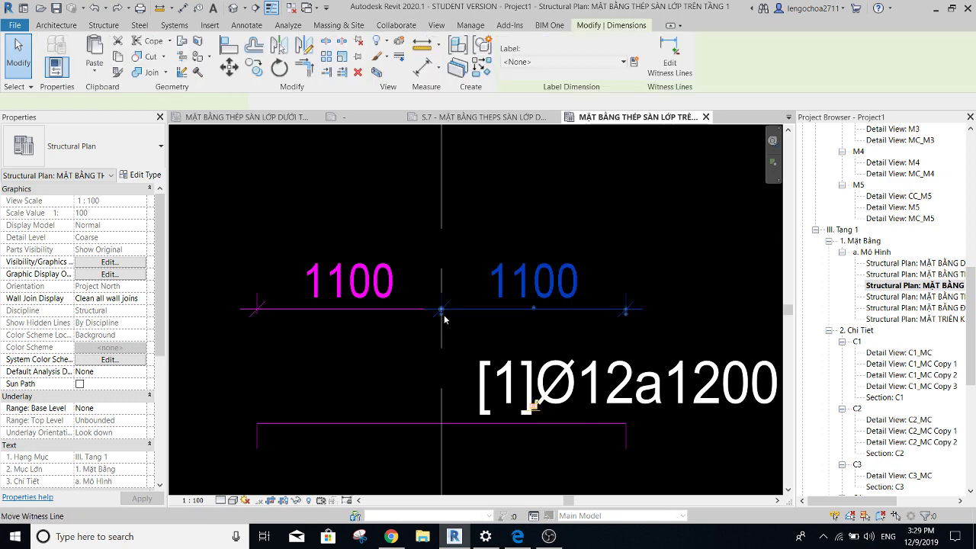
pyautogui.moveTo(444, 315); pyautogui.dragTo(459, 312)
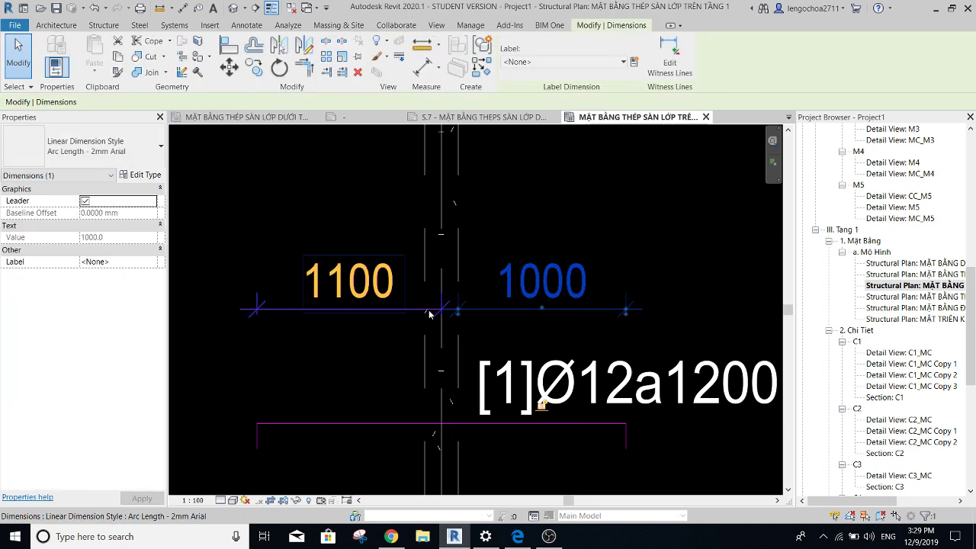
pyautogui.click(423, 313)
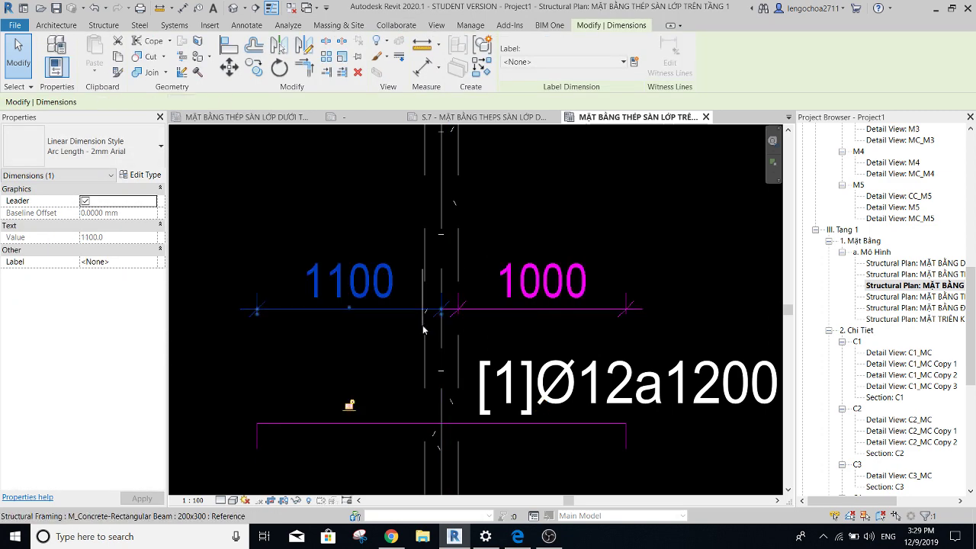
pyautogui.moveTo(423, 330); pyautogui.dragTo(427, 306)
pyautogui.scroll(-3, 427, 305)
pyautogui.press('Escape')
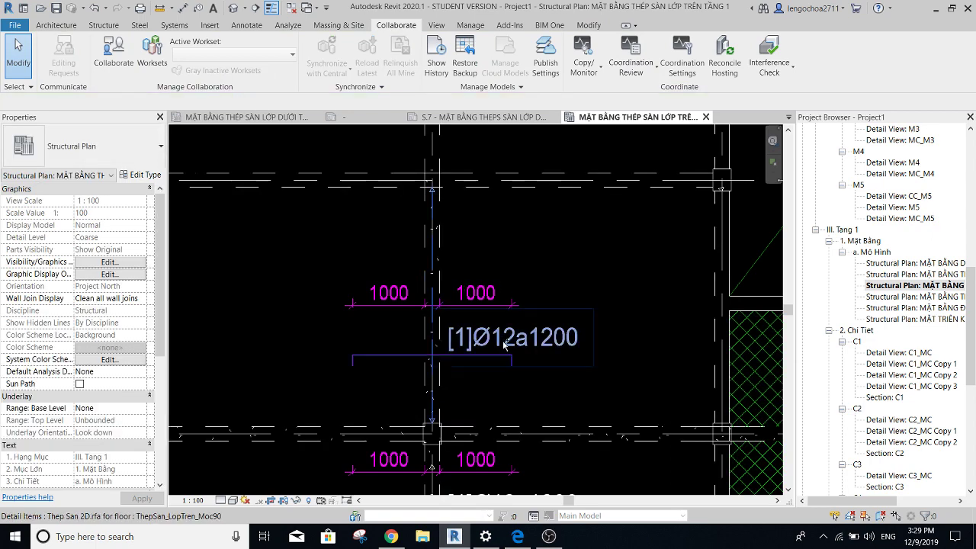
# Nudge the Ø12a1200 tag and the 1000 dimensions slightly upward.
pyautogui.click(503, 344)
pyautogui.keyDown('ctrl'); pyautogui.click(493, 306); pyautogui.keyUp('ctrl')
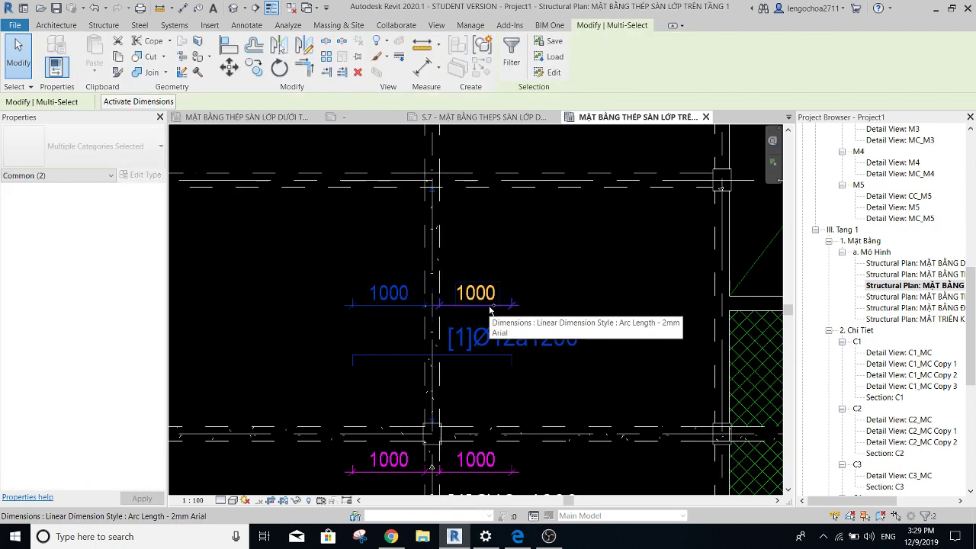
pyautogui.press('Up')
pyautogui.press('Up')
pyautogui.press('Up')
pyautogui.press('Up')
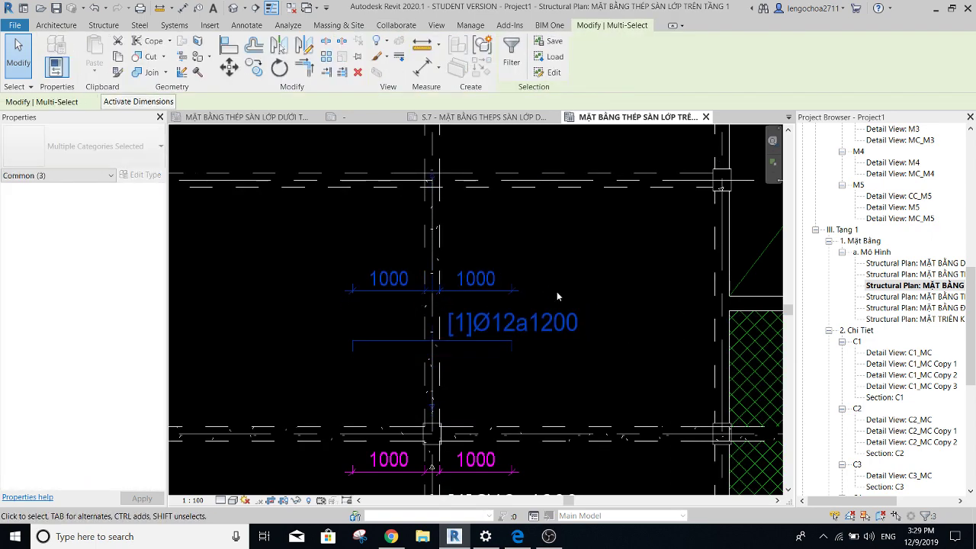
pyautogui.press('Up')
pyautogui.press('Up')
pyautogui.press('Up')
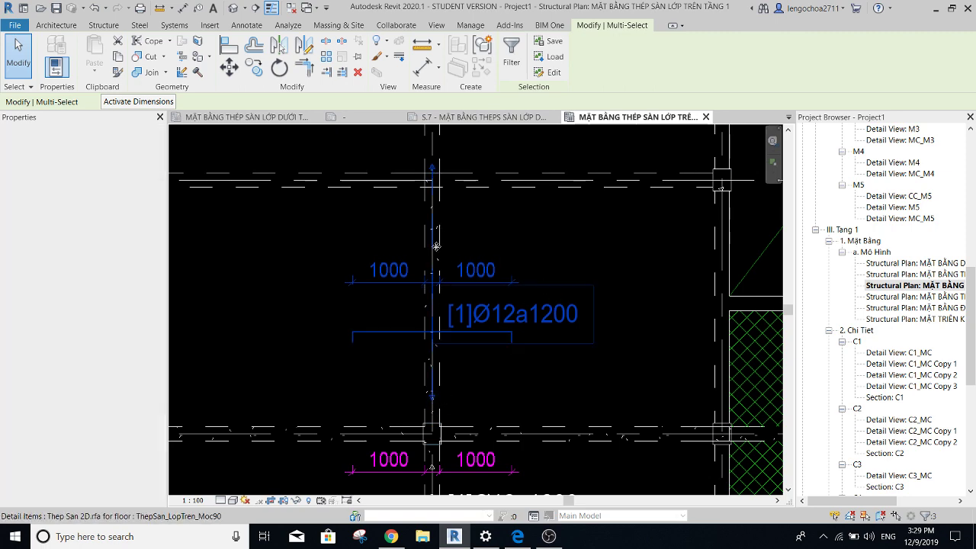
pyautogui.scroll(-2, 468, 309)
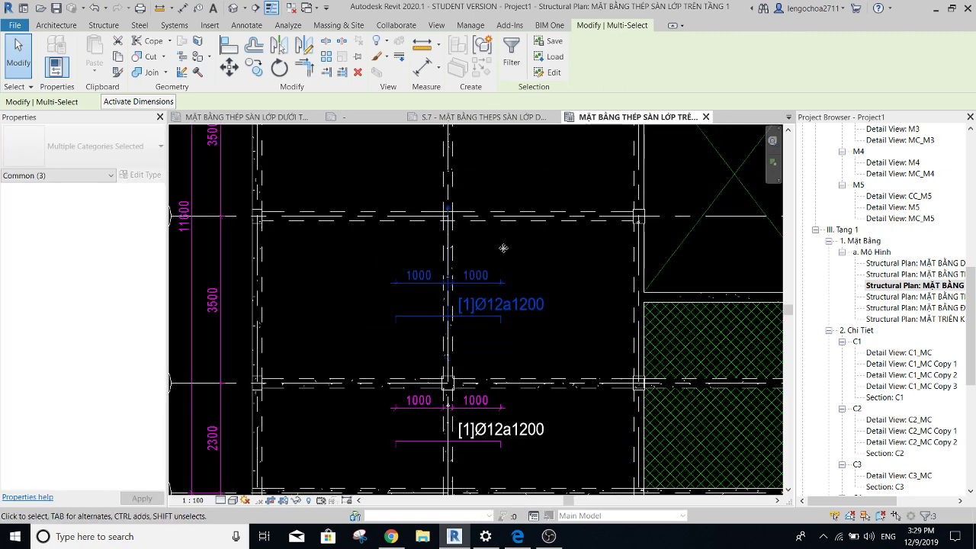
pyautogui.press('Escape')
pyautogui.scroll(-2, 532, 308)
# Copy the bar with its dimensions and tag 3500 up from grid B to grid C.
pyautogui.scroll(1, 519, 315)
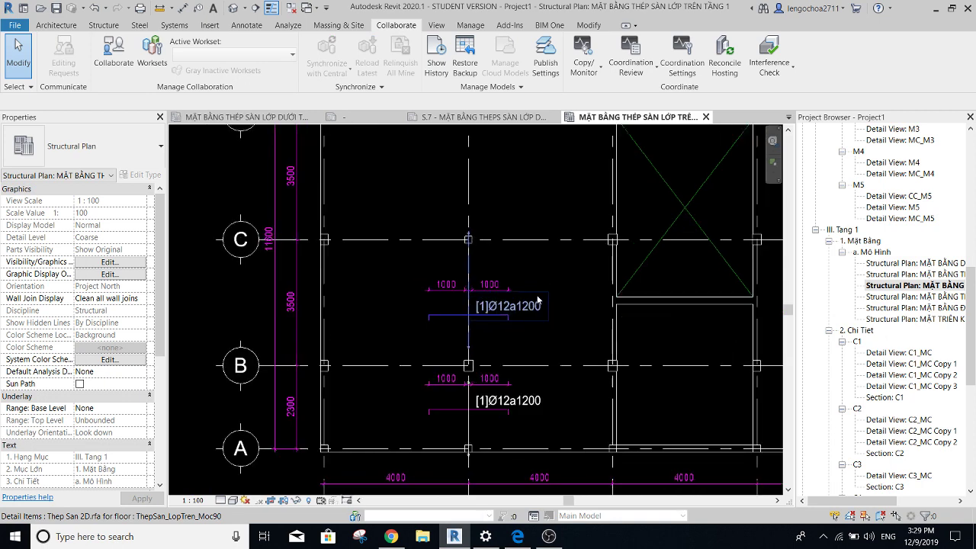
pyautogui.moveTo(510, 320); pyautogui.dragTo(447, 359)
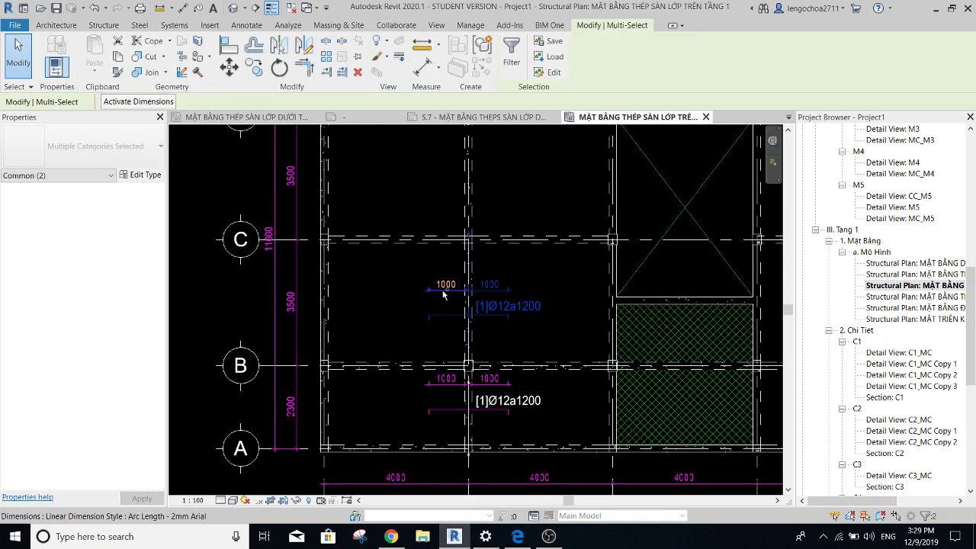
pyautogui.press('m')
pyautogui.press('v')
pyautogui.press('c')
pyautogui.press('o')
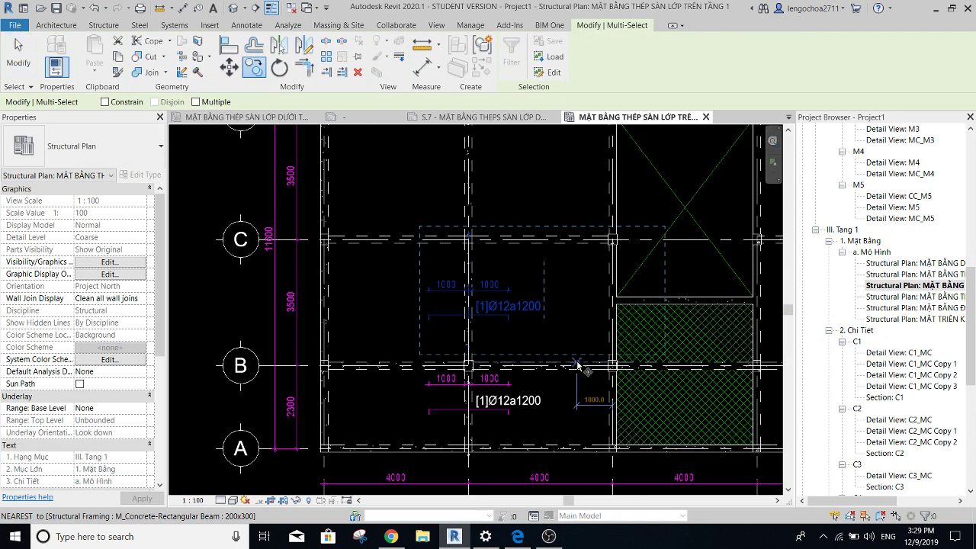
pyautogui.click(578, 364)
pyautogui.click(580, 238)
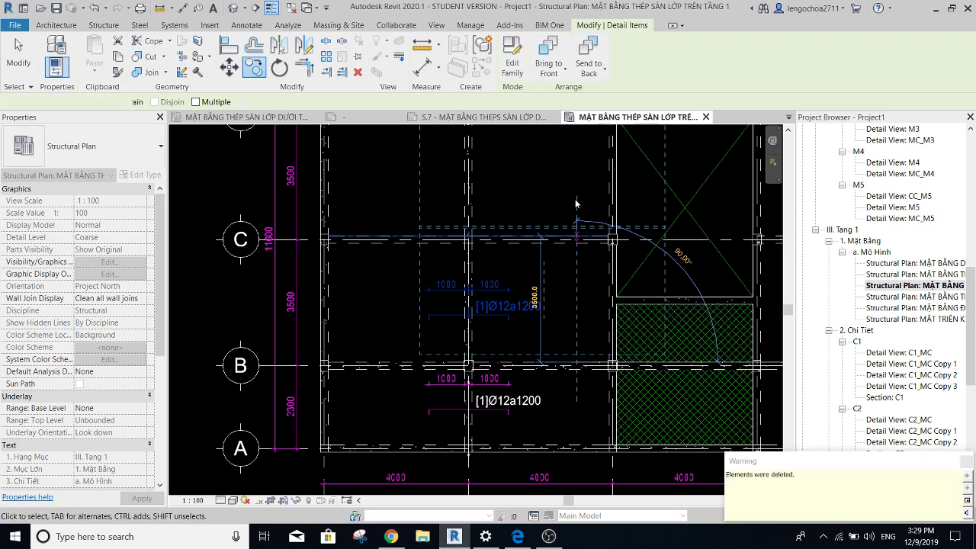
pyautogui.moveTo(577, 198); pyautogui.dragTo(587, 302, button='middle')
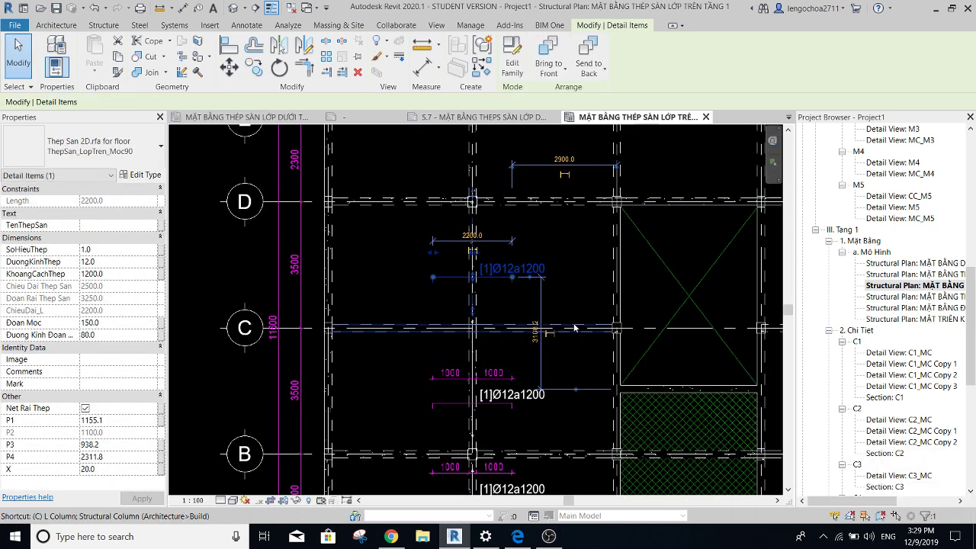
# Copy the bar again into the E–D bay and drag it into position there.
pyautogui.press('r')
pyautogui.press('o')
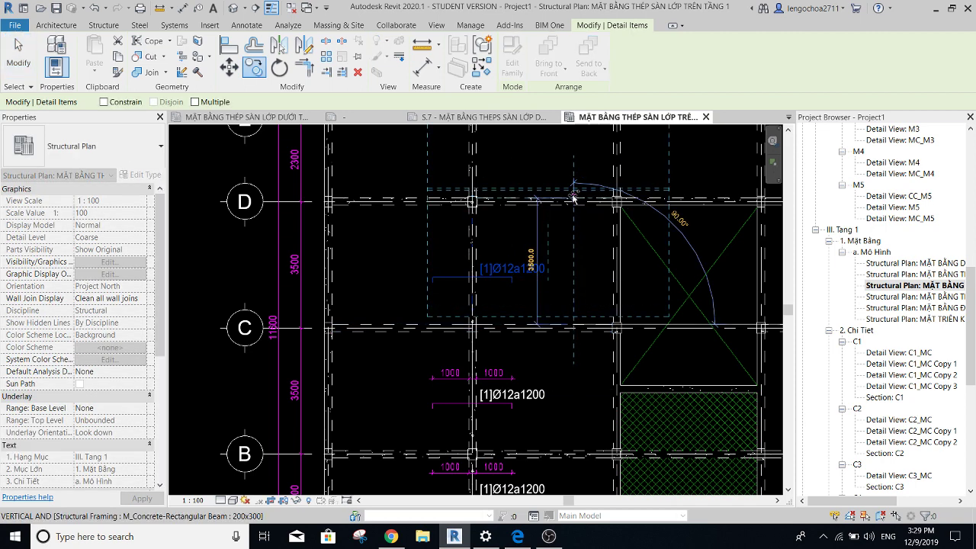
pyautogui.click(568, 217)
pyautogui.moveTo(572, 241); pyautogui.dragTo(581, 316, button='middle')
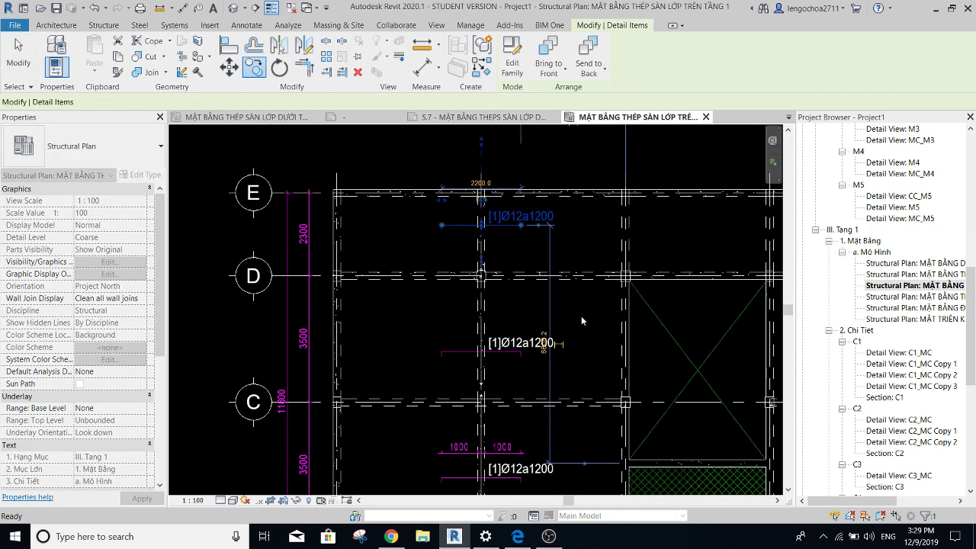
pyautogui.press('Escape')
pyautogui.click(536, 229)
pyautogui.scroll(3, 477, 138)
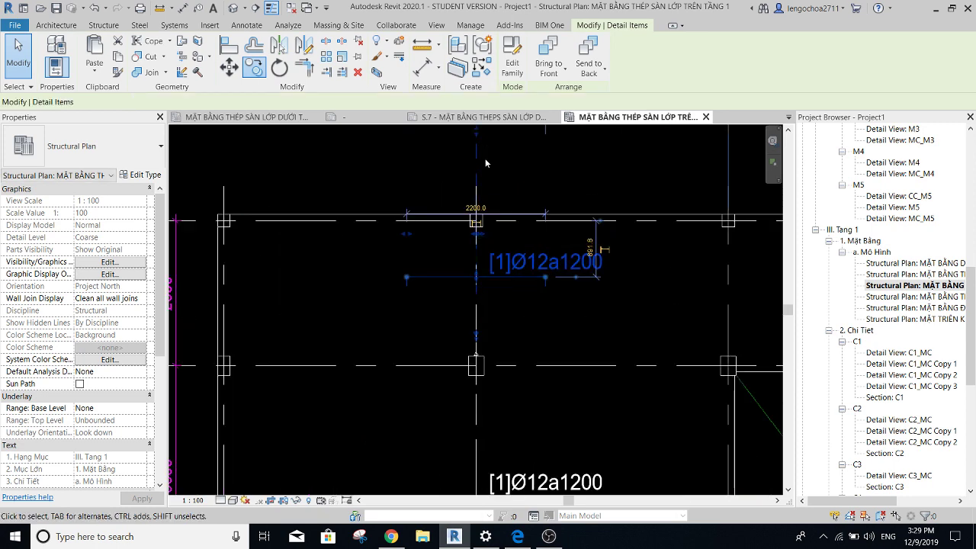
pyautogui.moveTo(476, 138); pyautogui.dragTo(483, 364)
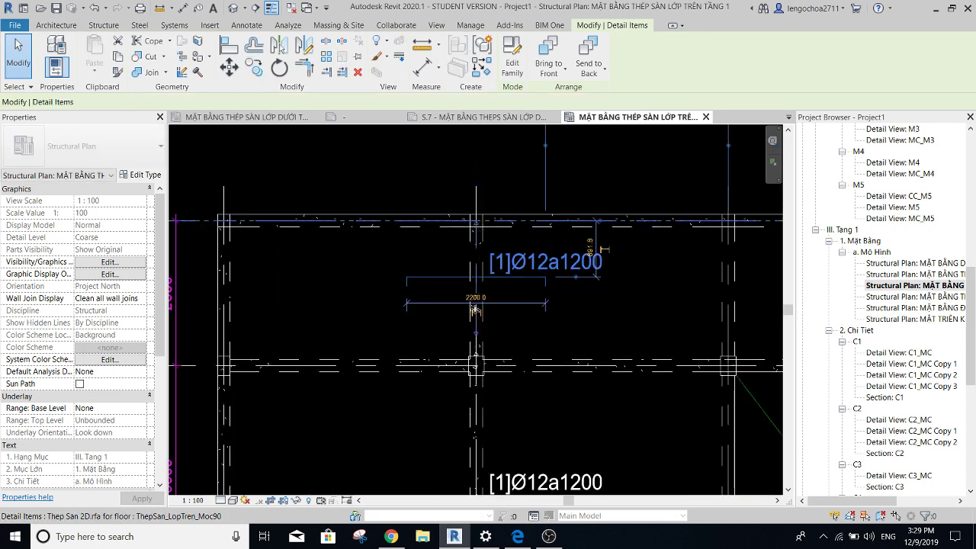
pyautogui.moveTo(476, 344)
pyautogui.mouseDown()
pyautogui.moveTo(477, 357)
pyautogui.moveTo(514, 381)
pyautogui.mouseUp()
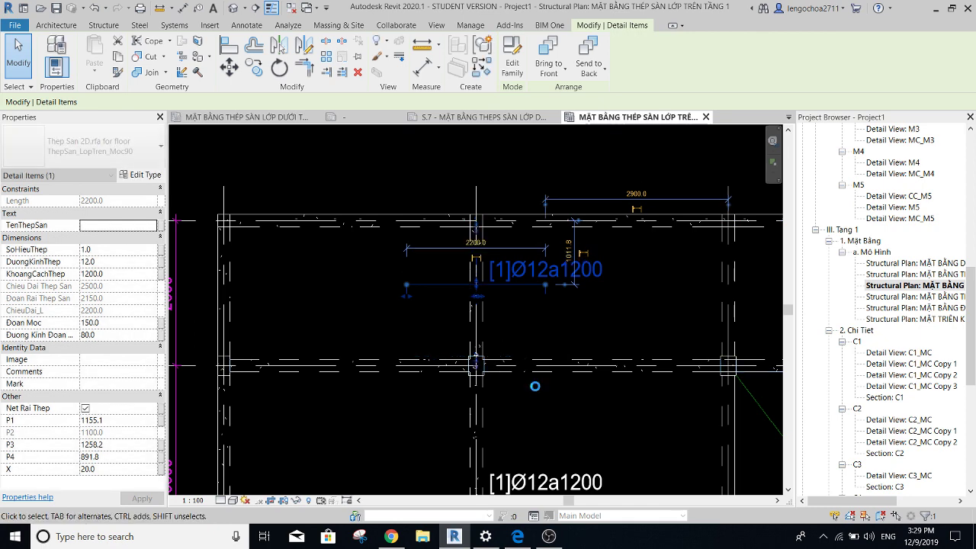
pyautogui.click(539, 387)
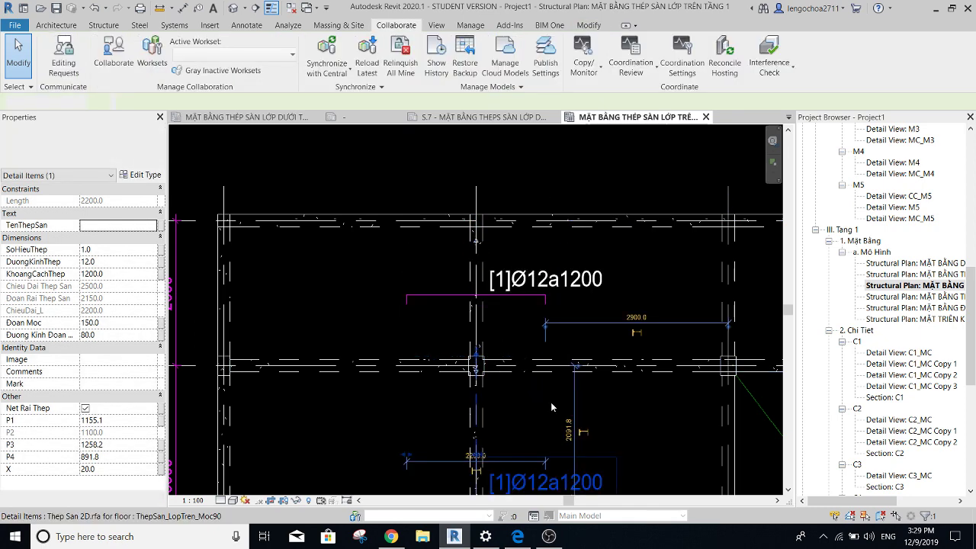
# Add 1000 and 1000 aligned dimensions from the grid line to each end of the E–D bar.
pyautogui.press('d')
pyautogui.press('i')
pyautogui.click(475, 320)
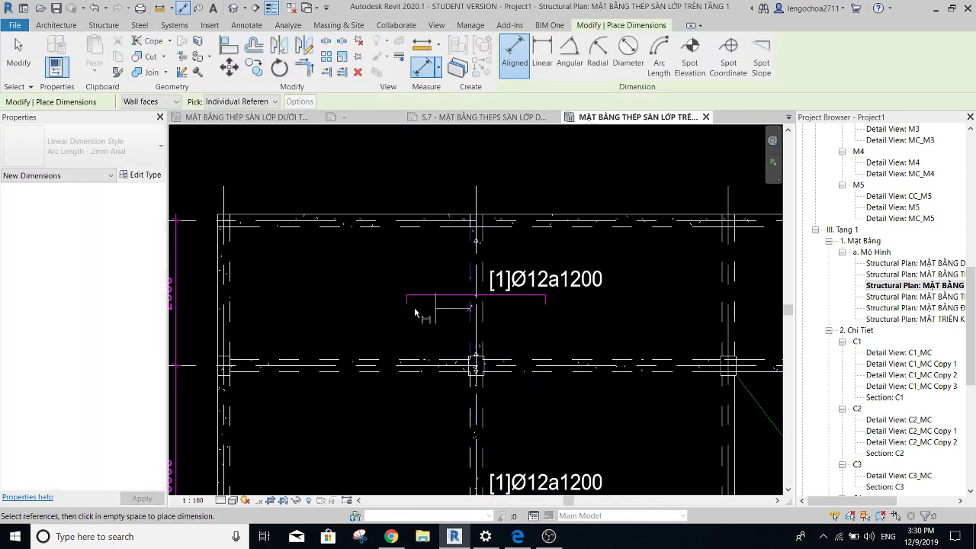
pyautogui.click(407, 302)
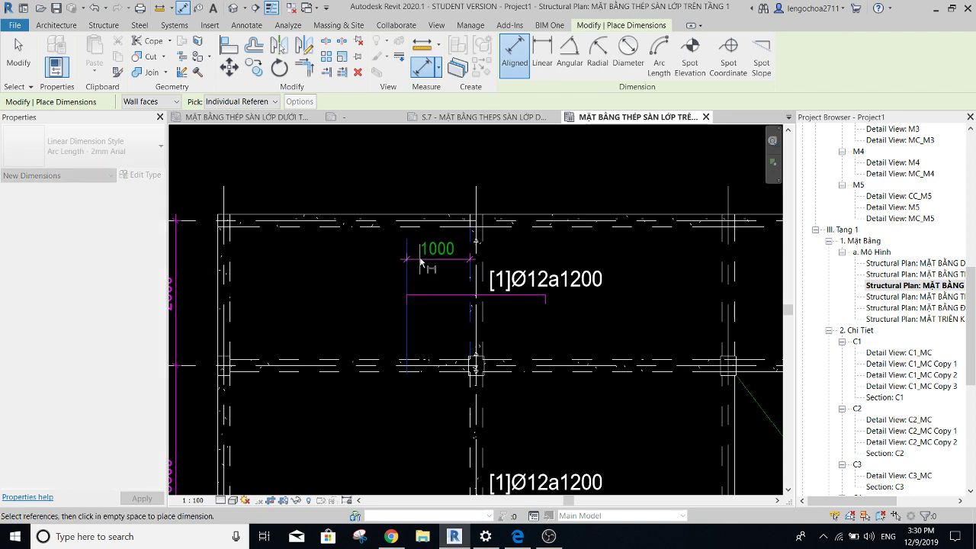
pyautogui.click(421, 260)
pyautogui.click(475, 324)
pyautogui.click(545, 309)
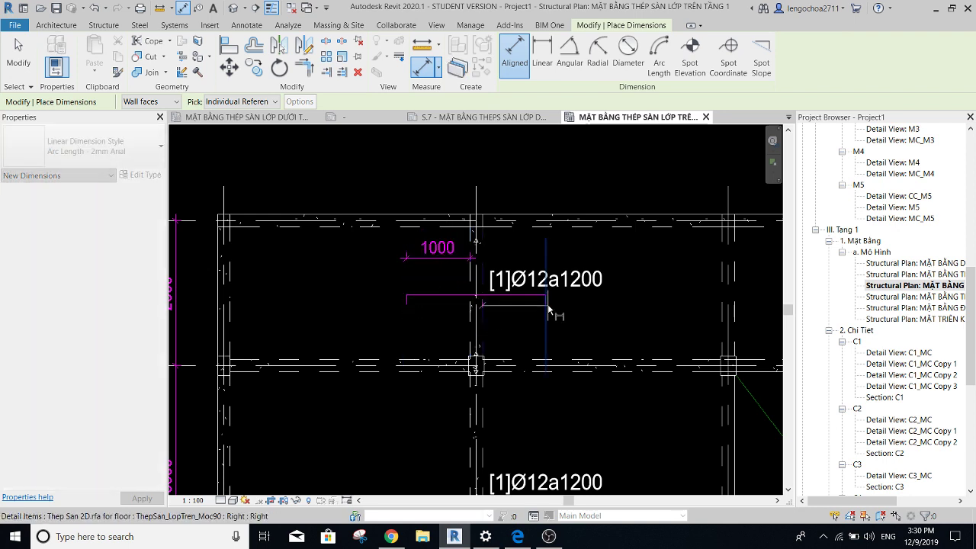
pyautogui.click(610, 264)
pyautogui.scroll(-2, 610, 264)
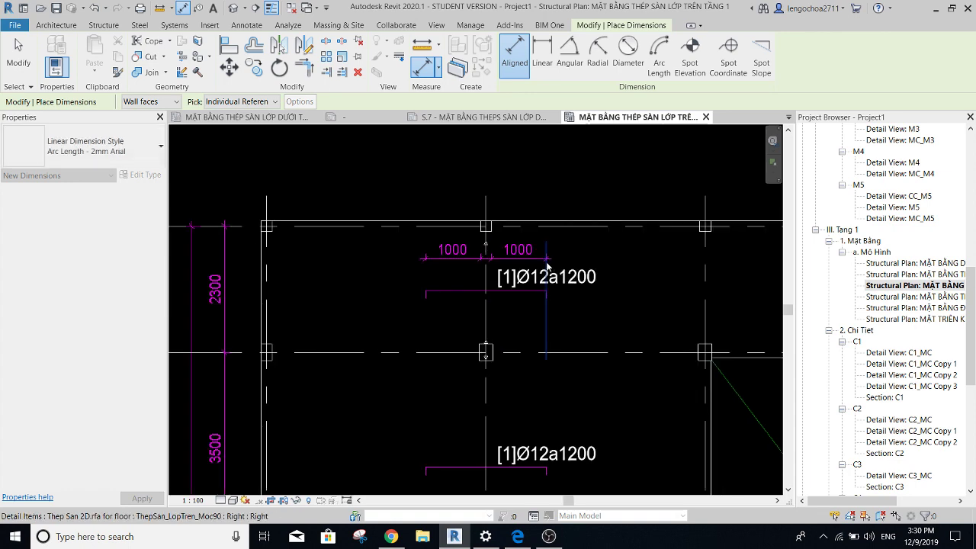
pyautogui.scroll(-3, 582, 325)
pyautogui.press('Escape')
pyautogui.press('Escape')
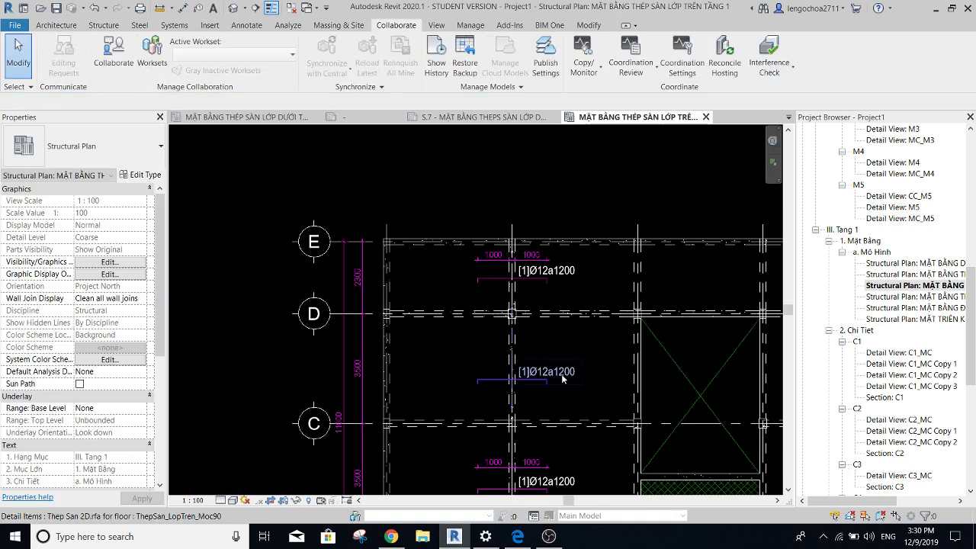
# Add chained 1000/1000 aligned dimensions across the Ø12a1200 bar in the D–C bay.
pyautogui.press('d')
pyautogui.press('i')
pyautogui.scroll(3, 516, 397)
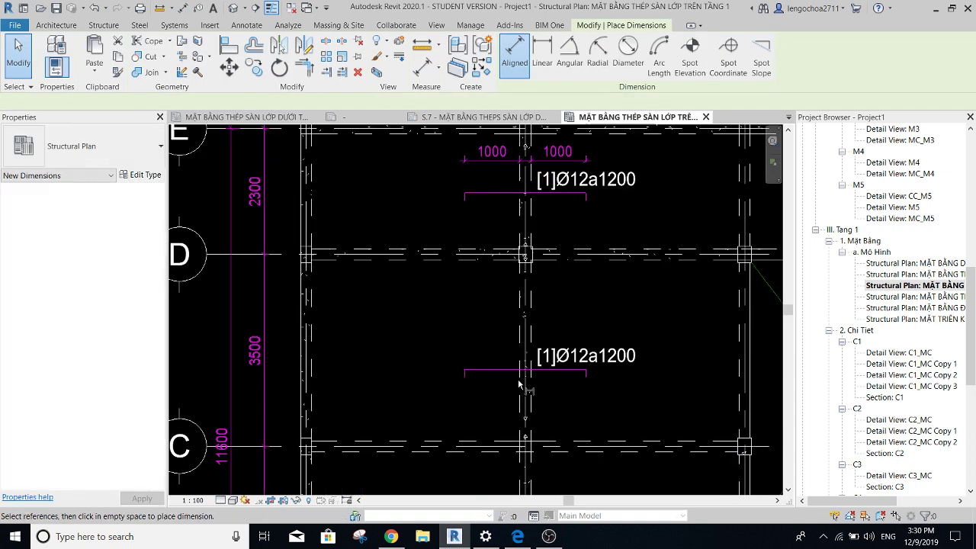
pyautogui.click(448, 342)
pyautogui.click(586, 374)
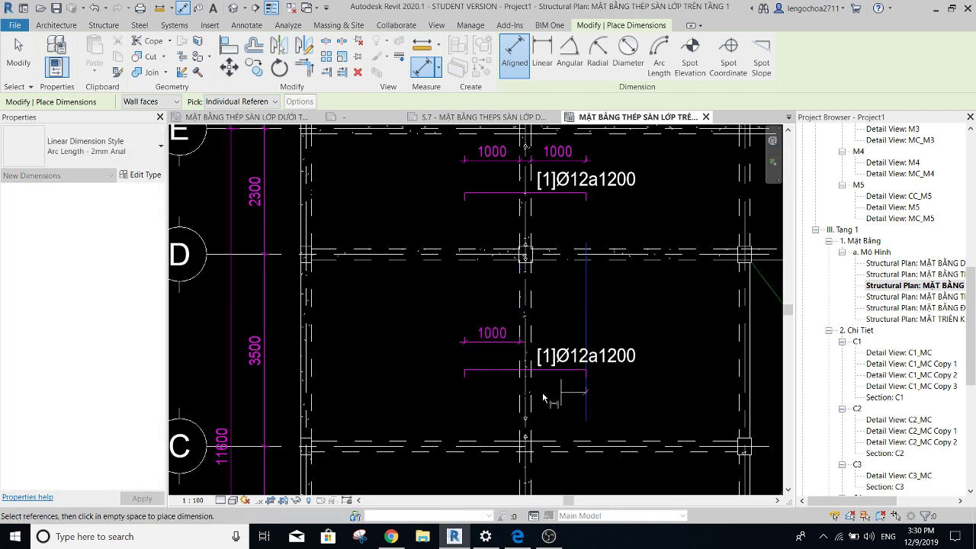
pyautogui.click(651, 345)
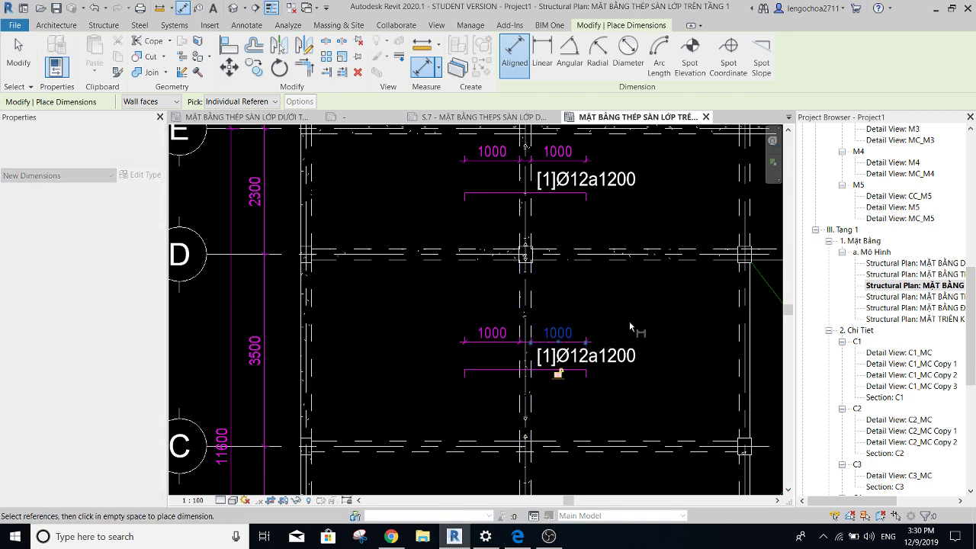
pyautogui.scroll(-3, 633, 327)
pyautogui.scroll(-2, 534, 313)
pyautogui.press('Escape')
pyautogui.press('Escape')
pyautogui.scroll(-1, 510, 304)
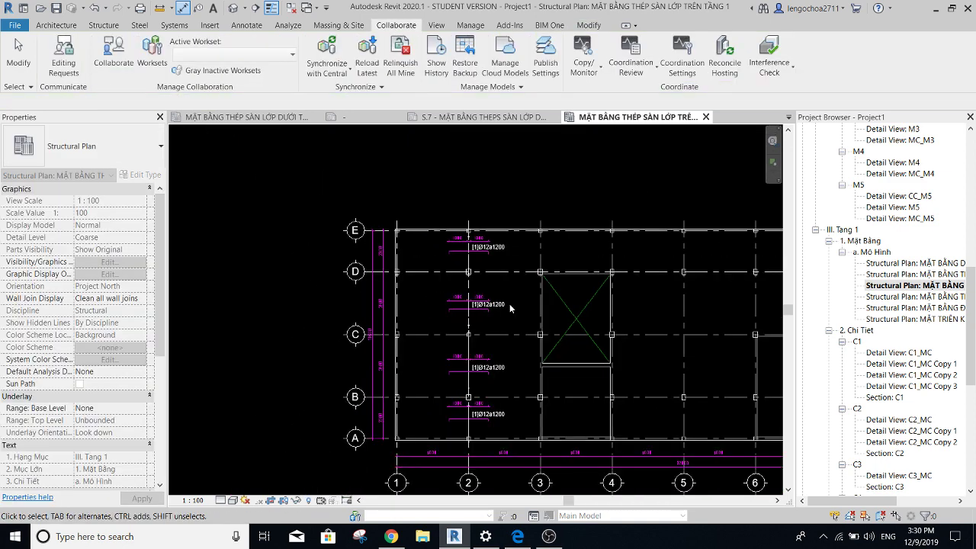
pyautogui.scroll(2, 458, 298)
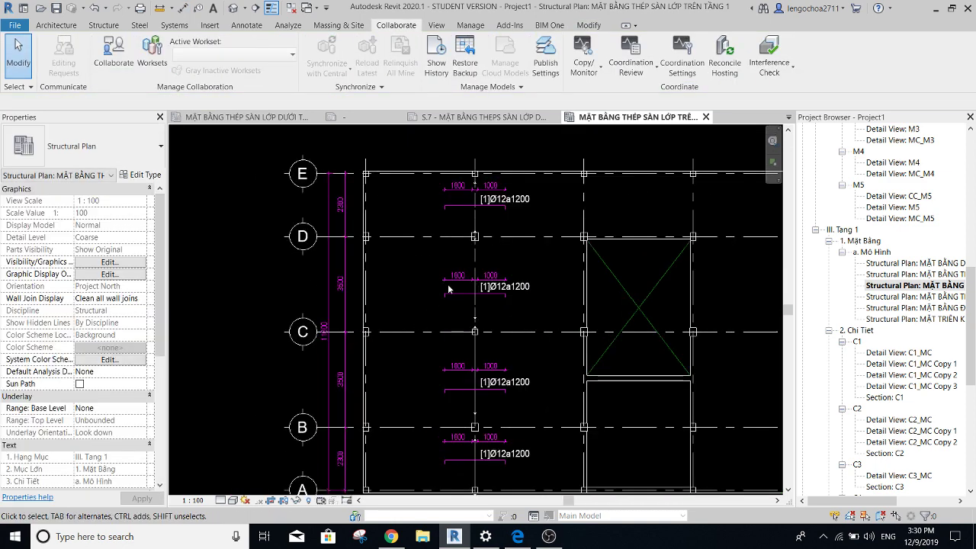
# Create a similar vertical Ø12a1200 bar crossing grid C beside the left column.
pyautogui.click(508, 290)
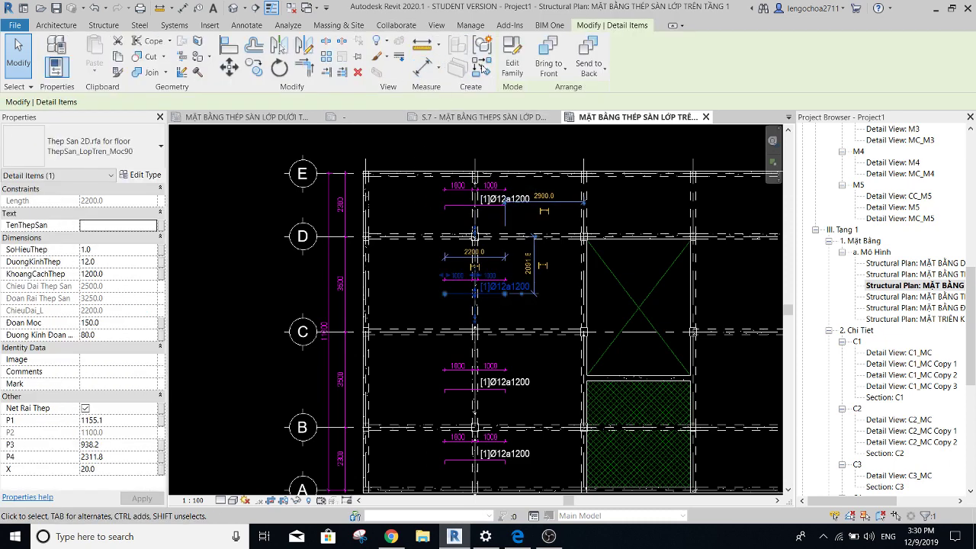
pyautogui.scroll(2, 430, 257)
pyautogui.press('c')
pyautogui.press('s')
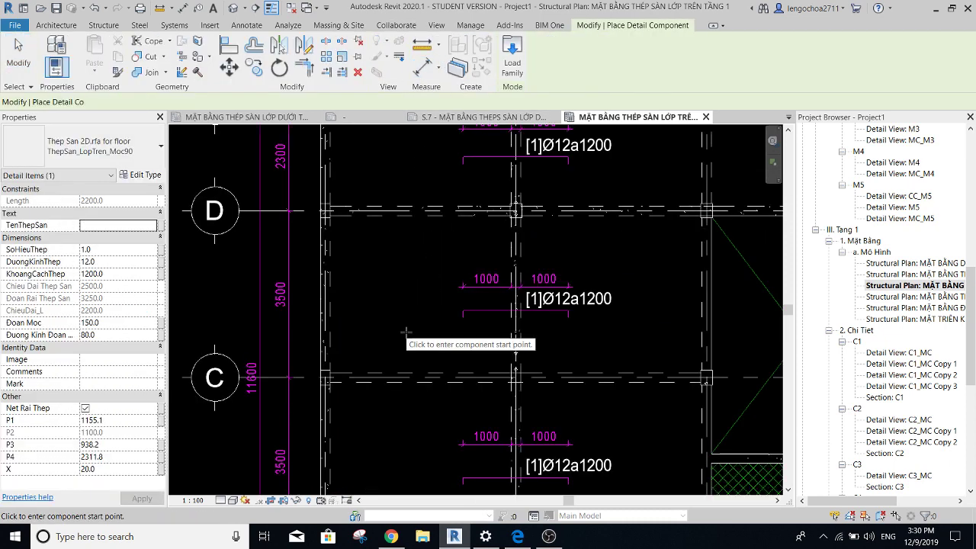
pyautogui.click(411, 326)
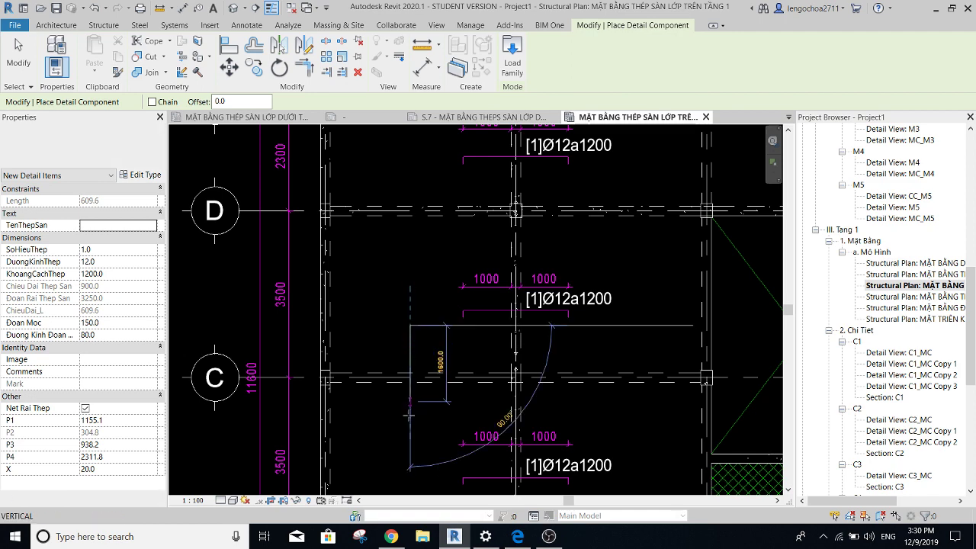
pyautogui.click(410, 416)
pyautogui.press('Escape')
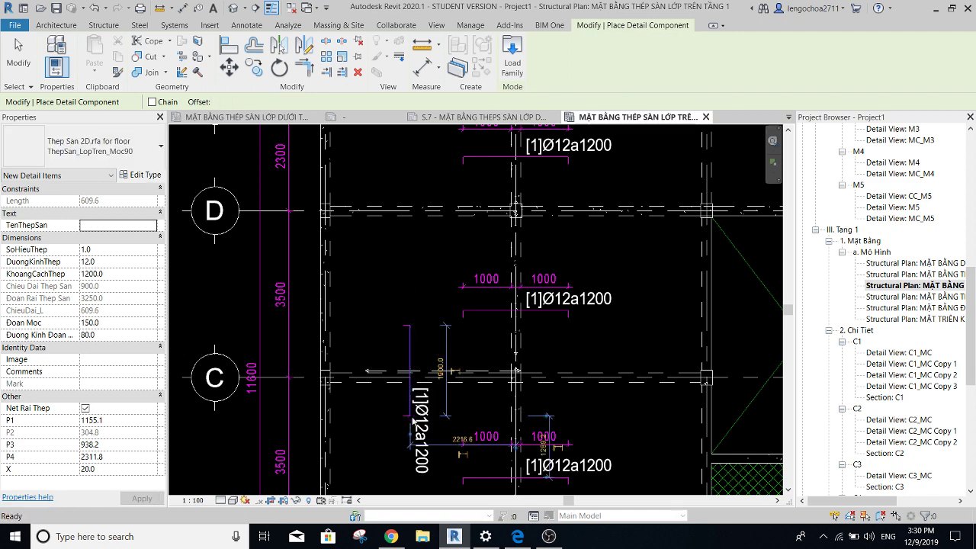
pyautogui.click(408, 432)
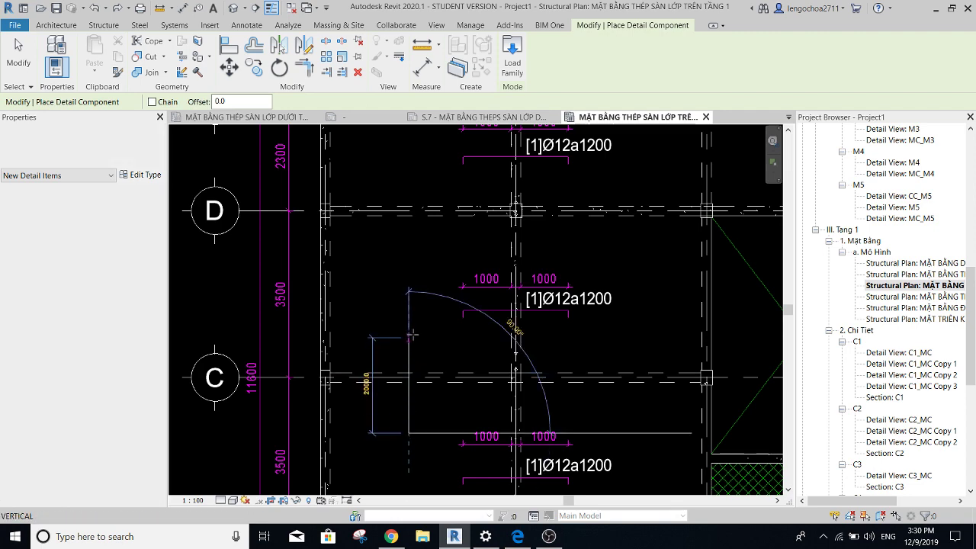
pyautogui.click(412, 334)
pyautogui.press('Escape')
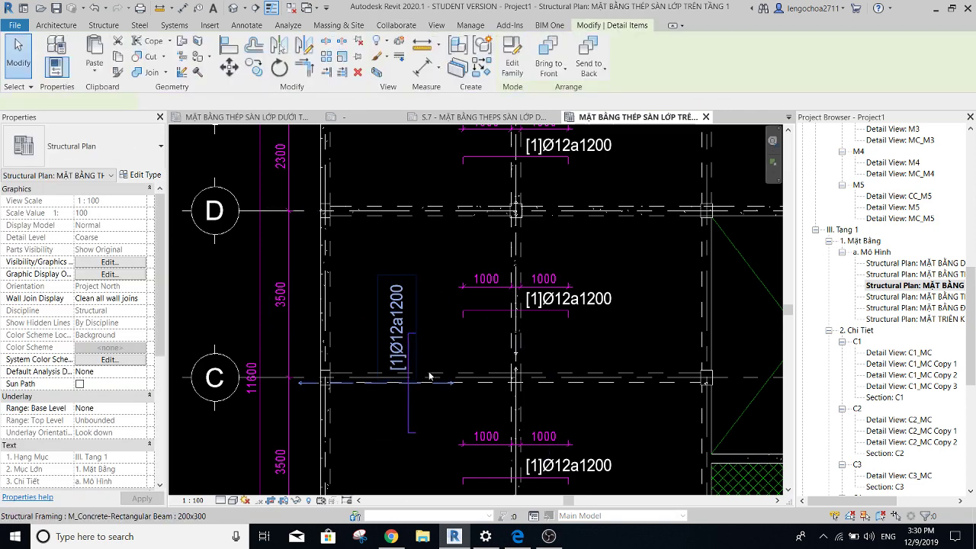
# Stretch the vertical bar's end to the grid line, making it 2100 long.
pyautogui.click(430, 377)
pyautogui.scroll(1, 437, 385)
pyautogui.moveTo(501, 384); pyautogui.dragTo(288, 387)
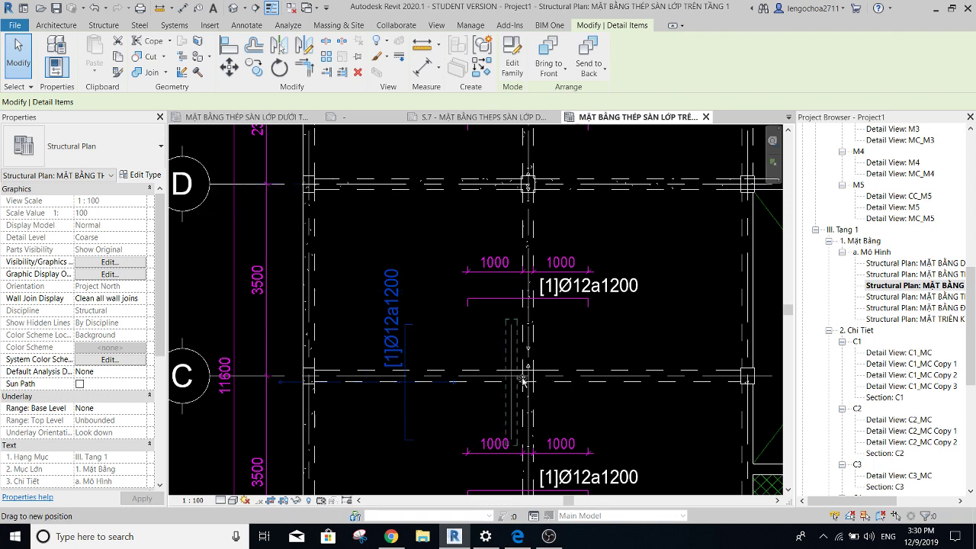
pyautogui.click(314, 388)
pyautogui.press('Escape')
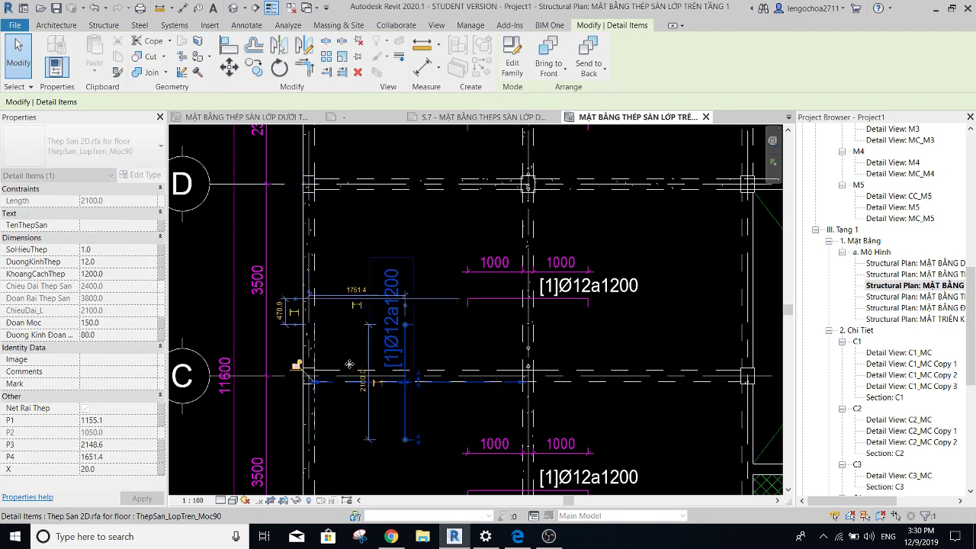
pyautogui.press('d')
pyautogui.press('i')
pyautogui.scroll(2, 357, 382)
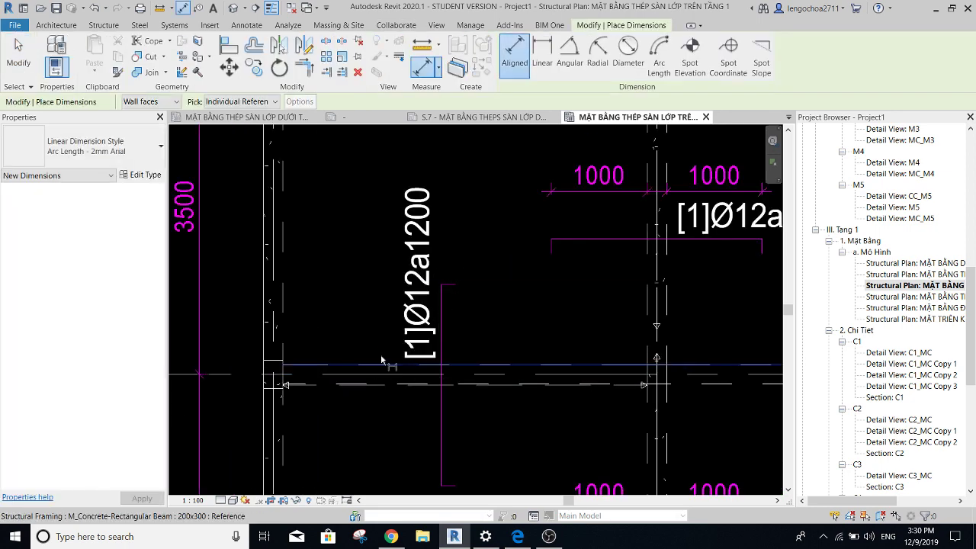
# Dimension the vertical bar and set its length above grid C to 1000.
pyautogui.click(377, 367)
pyautogui.click(445, 285)
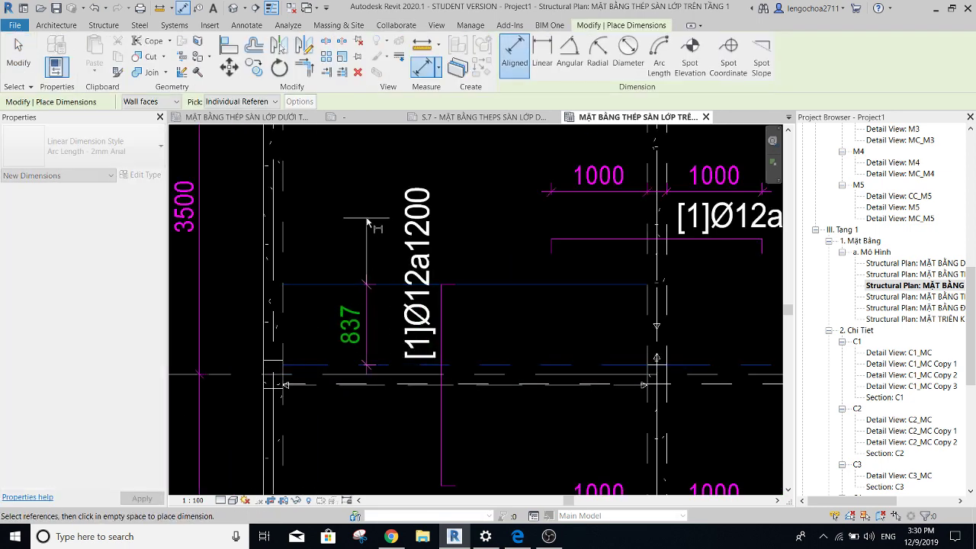
pyautogui.click(394, 303)
pyautogui.press('Escape')
pyautogui.press('Escape')
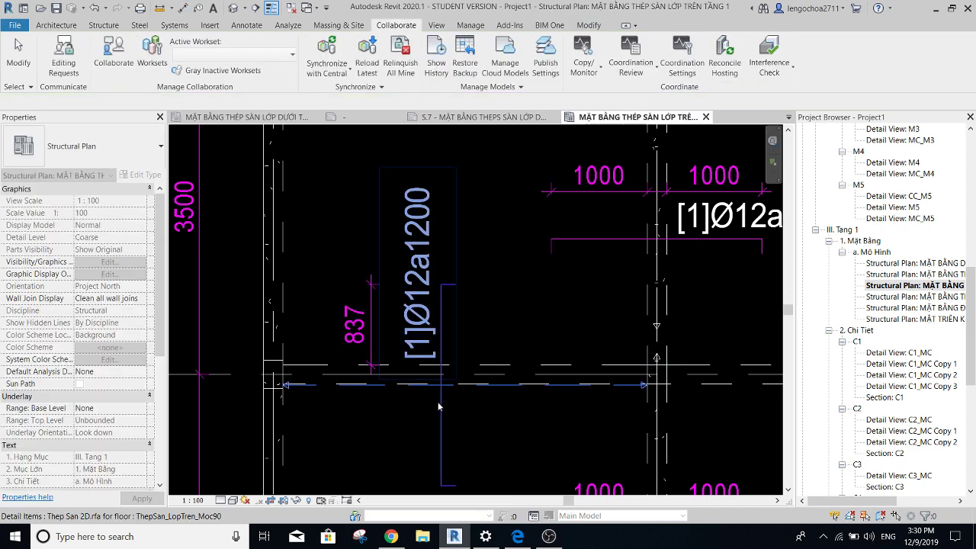
pyautogui.click(364, 329)
pyautogui.click(365, 329)
pyautogui.write('1000')
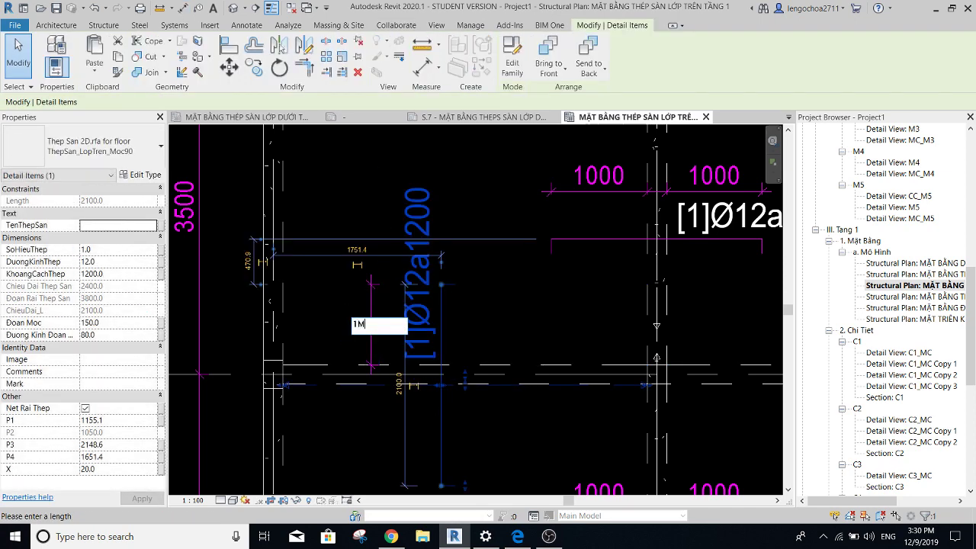
pyautogui.press('Return')
pyautogui.press('Escape')
# Dimension the bar below grid C and extend its lower end to 1000.
pyautogui.scroll(-2, 364, 329)
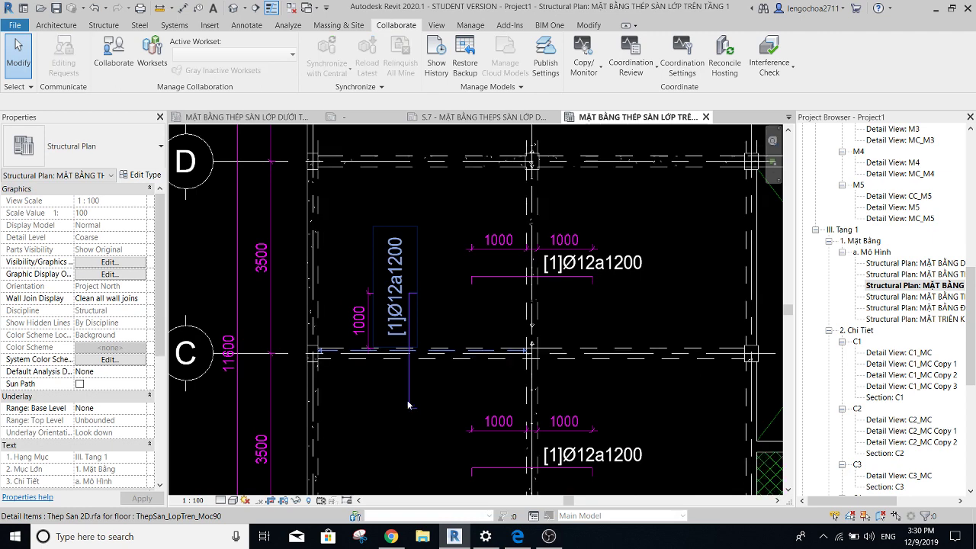
pyautogui.scroll(1, 411, 404)
pyautogui.press('d')
pyautogui.press('i')
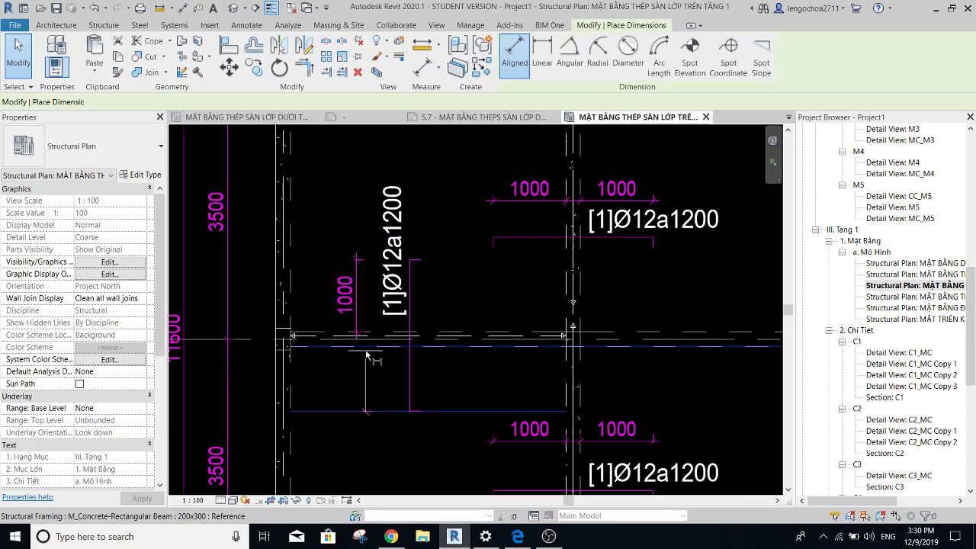
pyautogui.click(370, 347)
pyautogui.click(358, 412)
pyautogui.press('Escape')
pyautogui.press('Escape')
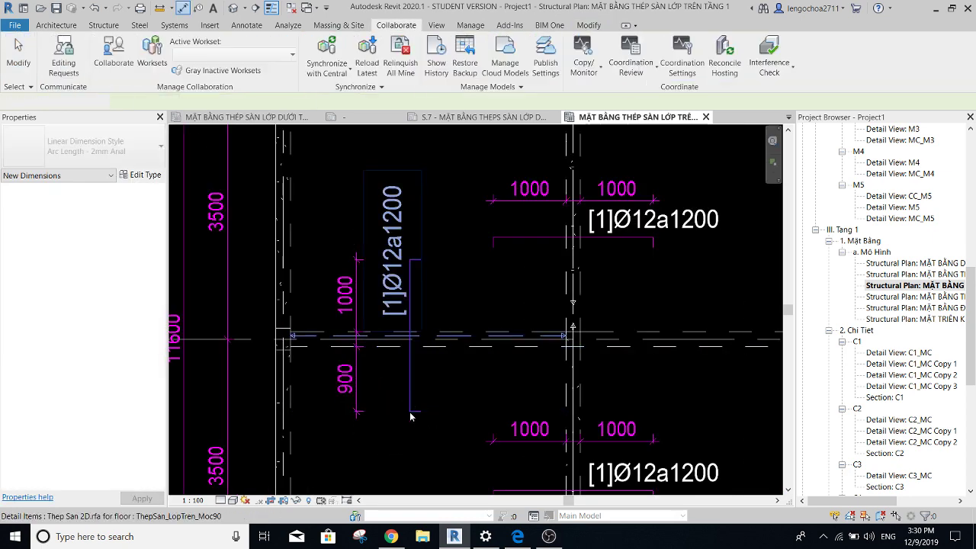
pyautogui.click(410, 412)
pyautogui.moveTo(411, 413); pyautogui.dragTo(410, 426)
pyautogui.press('Escape')
pyautogui.scroll(-2, 391, 352)
pyautogui.scroll(-2, 391, 352)
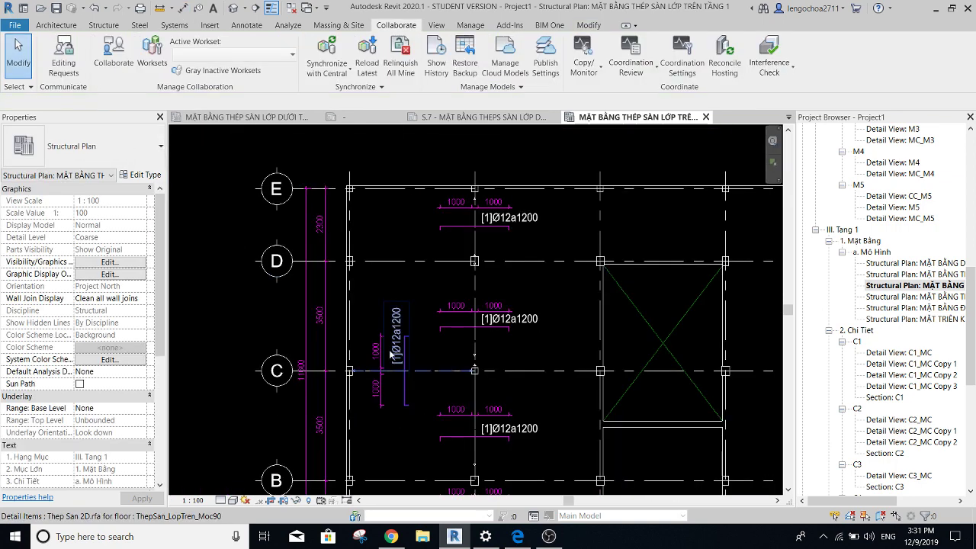
pyautogui.scroll(-2, 391, 352)
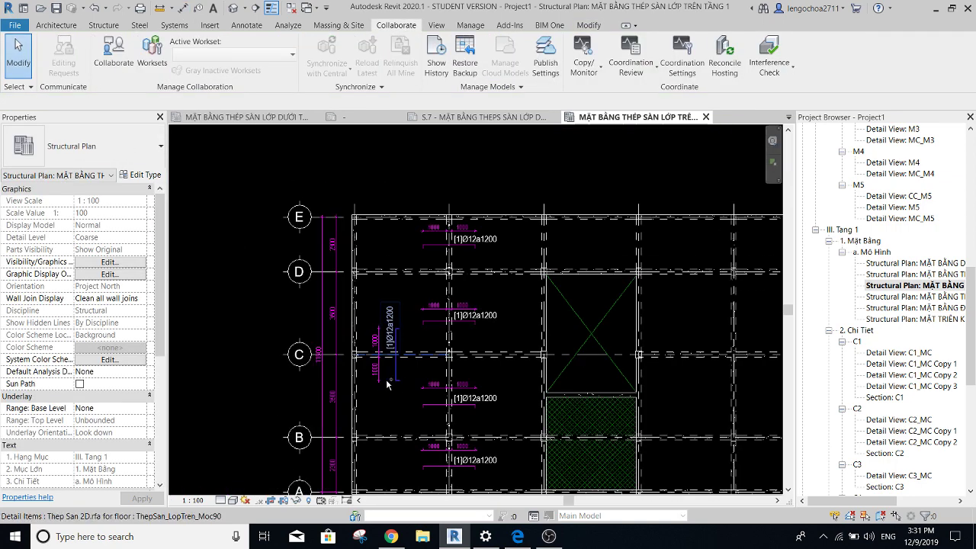
# Copy the vertical bar at grid C and its dimension into the next span.
pyautogui.click(394, 381)
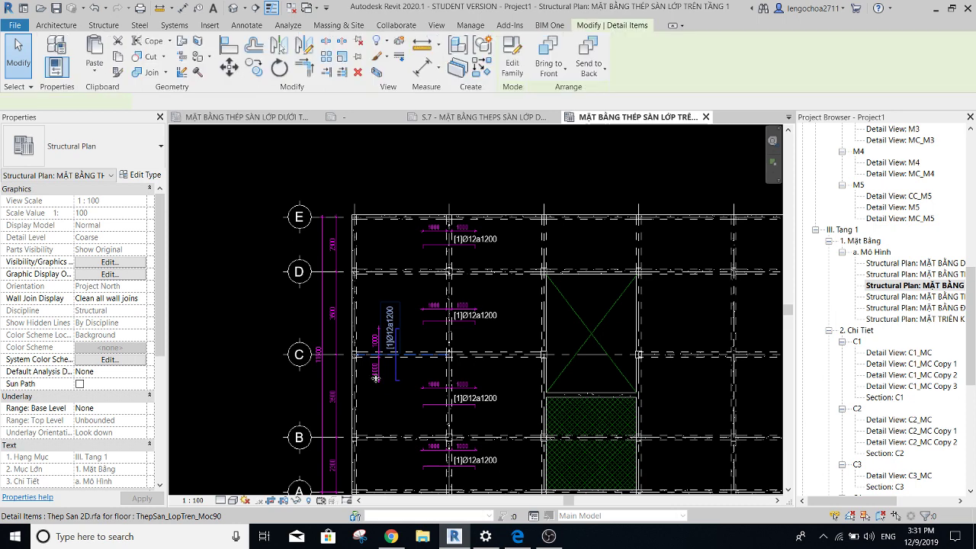
pyautogui.click(378, 336)
pyautogui.keyDown('ctrl'); pyautogui.click(379, 375); pyautogui.keyUp('ctrl')
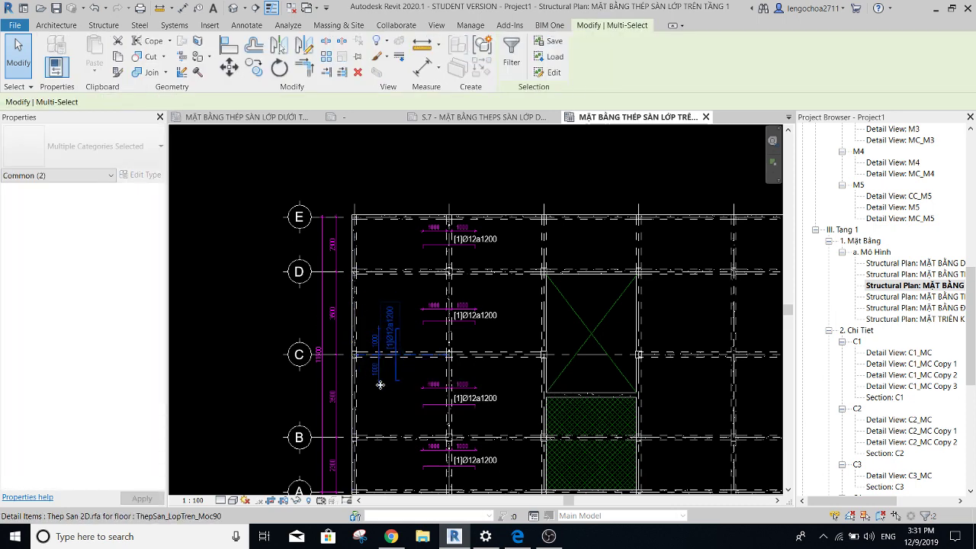
pyautogui.scroll(2, 380, 384)
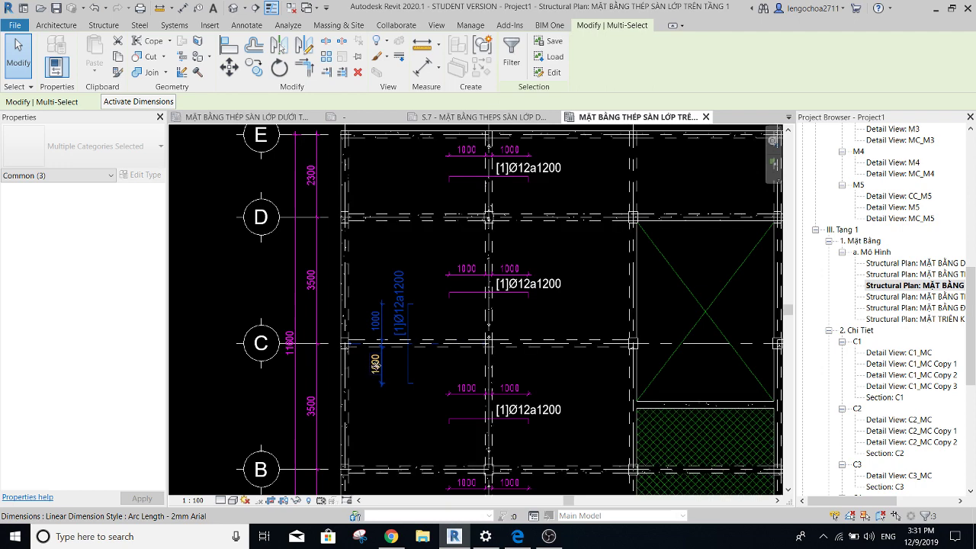
pyautogui.press('m')
pyautogui.press('v')
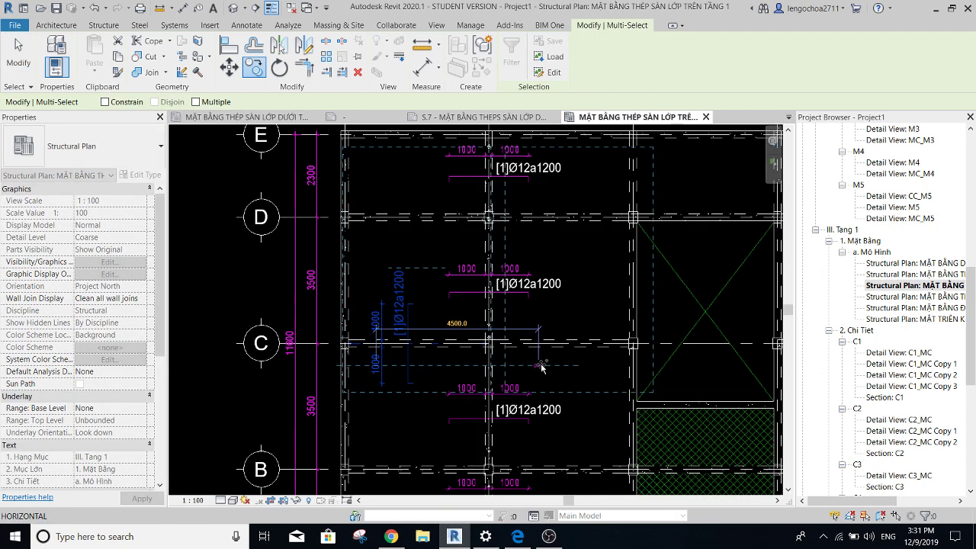
pyautogui.click(565, 366)
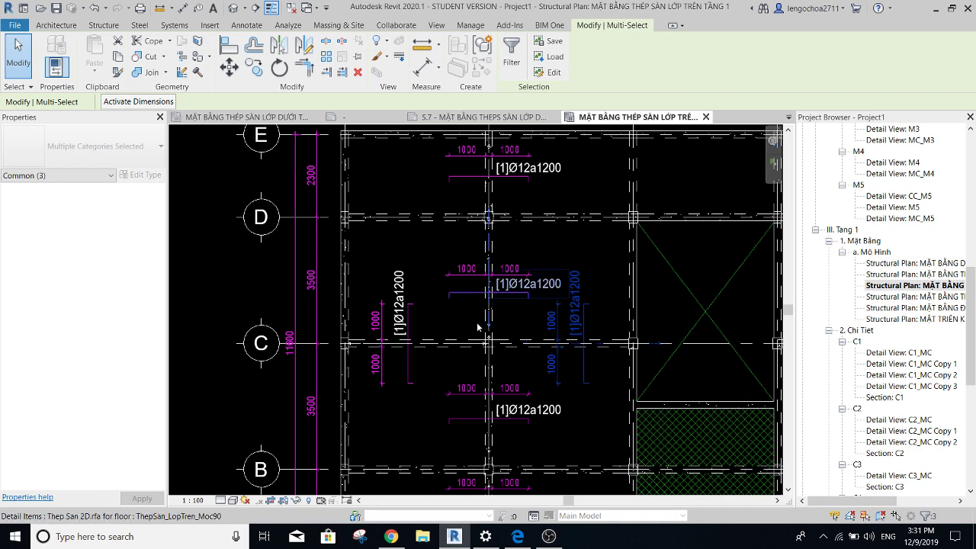
# Copy both dimensioned vertical bars from grid C down to grid B.
pyautogui.scroll(-2, 477, 330)
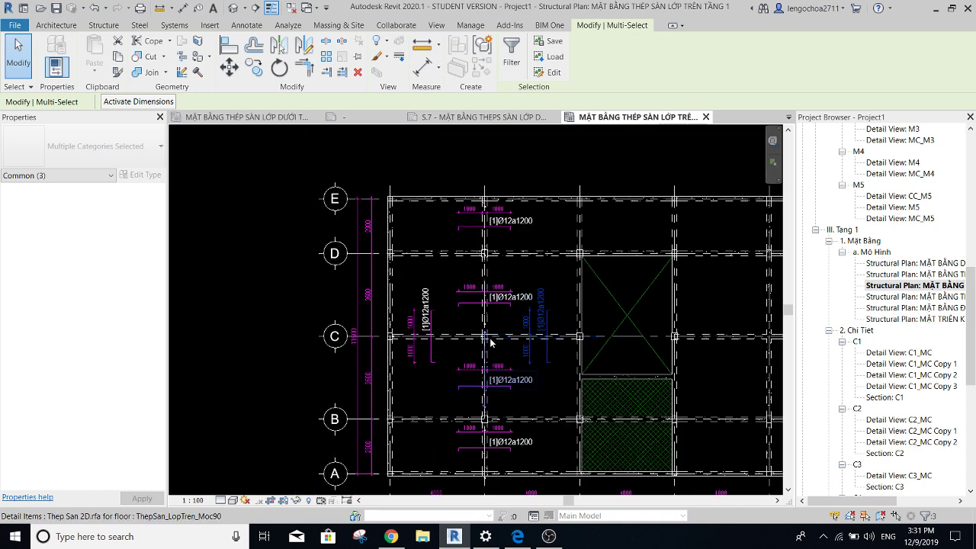
pyautogui.scroll(2, 444, 307)
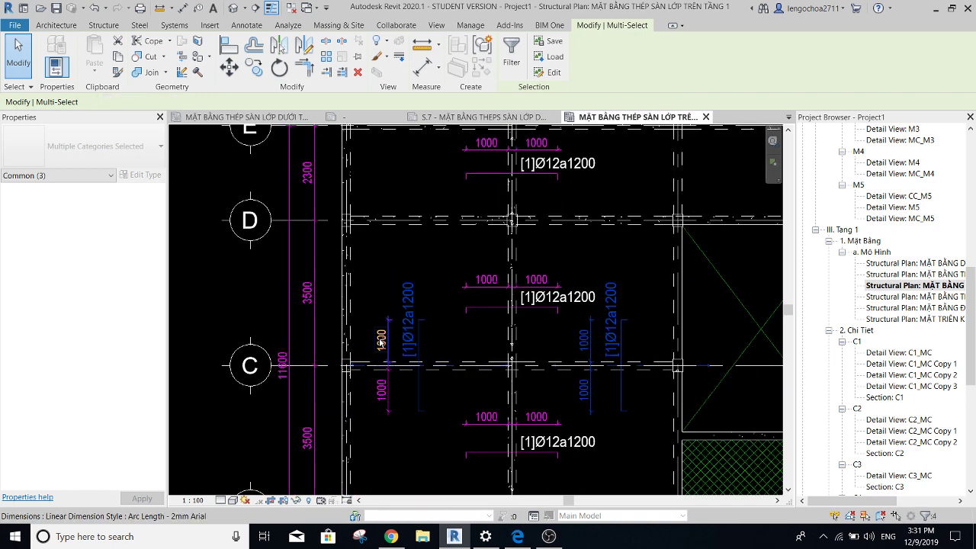
pyautogui.keyDown('ctrl'); pyautogui.click(381, 340); pyautogui.keyUp('ctrl')
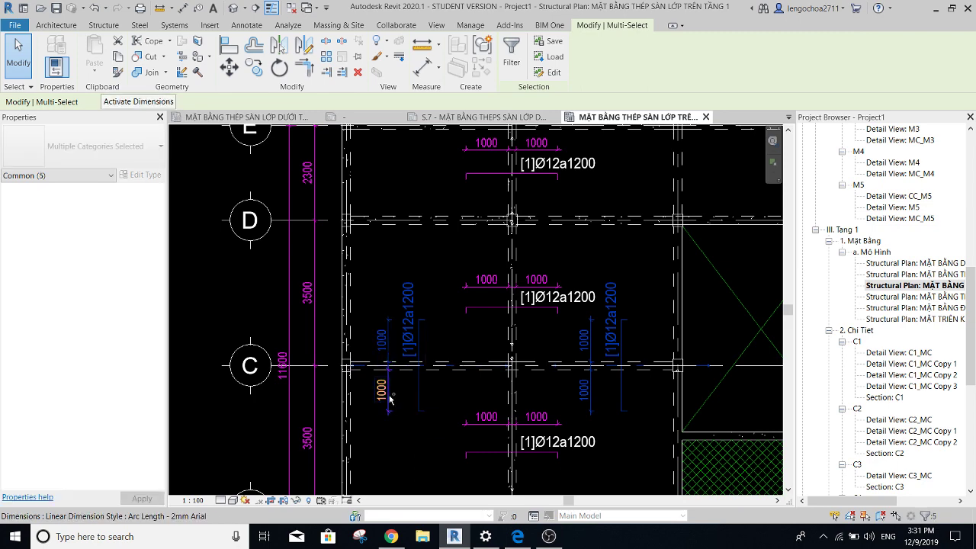
pyautogui.scroll(-2, 399, 377)
pyautogui.moveTo(399, 377); pyautogui.dragTo(333, 369)
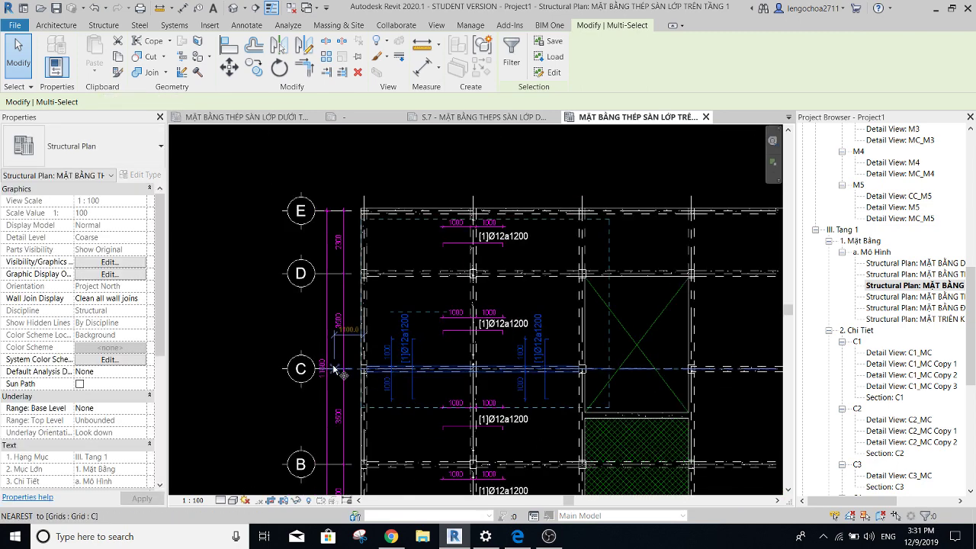
pyautogui.press('c')
pyautogui.press('o')
pyautogui.click(333, 369)
pyautogui.moveTo(449, 457); pyautogui.dragTo(449, 349, button='middle')
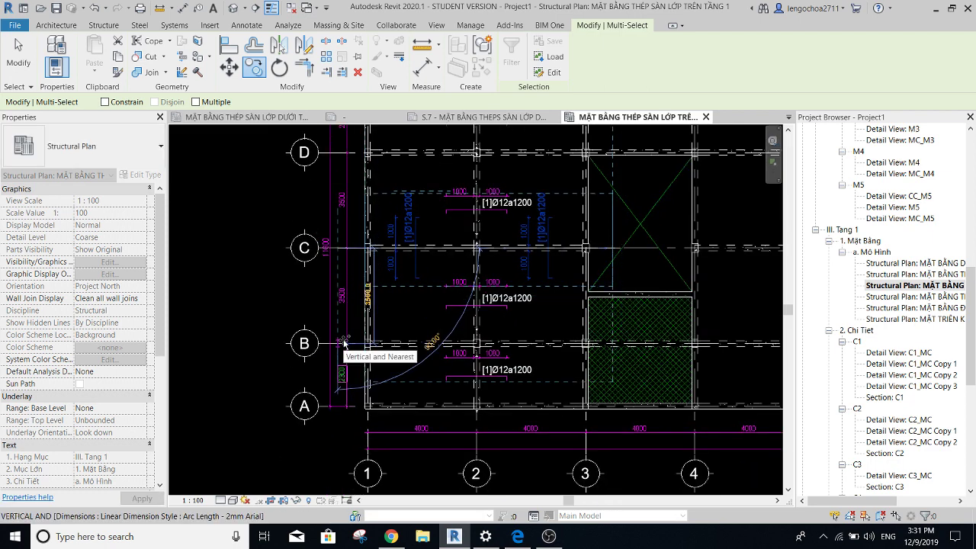
pyautogui.click(514, 355)
pyautogui.press('Escape')
pyautogui.scroll(2, 418, 327)
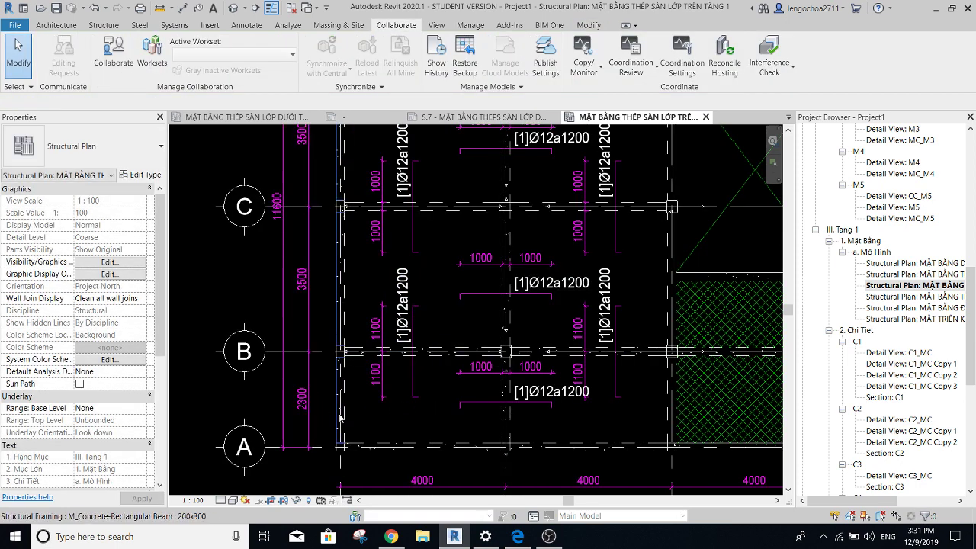
# Shorten the vertical bar over grid B by pulling its lower end upward.
pyautogui.scroll(2, 418, 403)
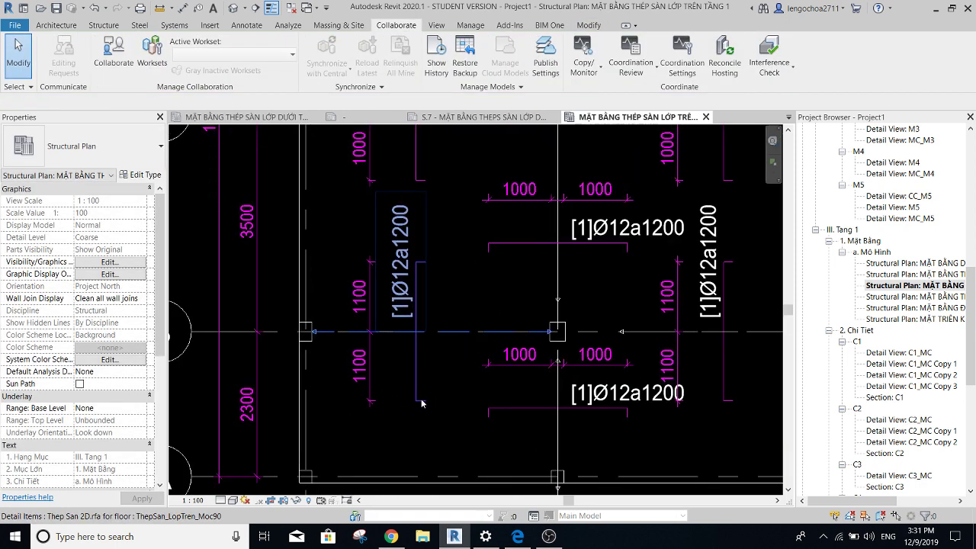
pyautogui.click(415, 402)
pyautogui.scroll(3, 416, 402)
pyautogui.scroll(-2, 446, 369)
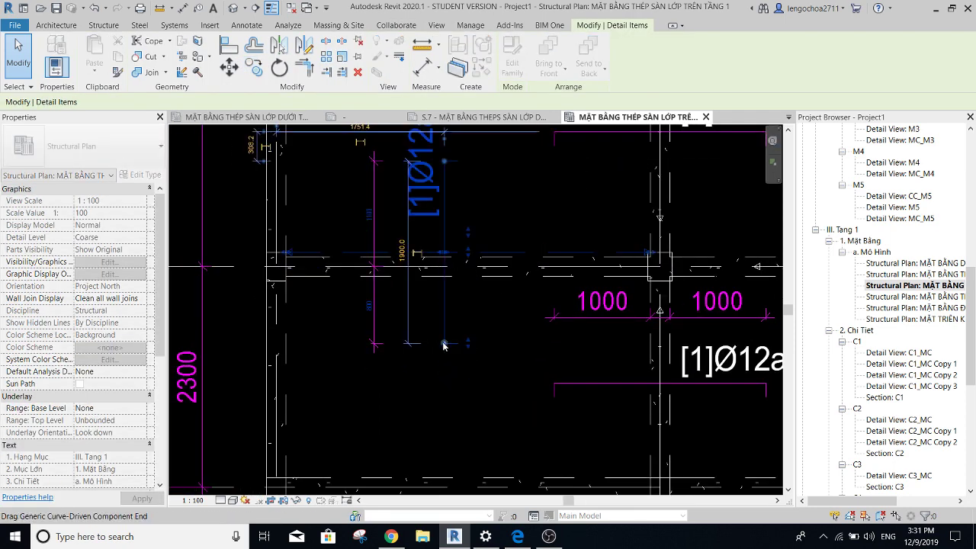
pyautogui.moveTo(442, 343); pyautogui.dragTo(443, 343)
pyautogui.click(370, 304)
pyautogui.press('Return')
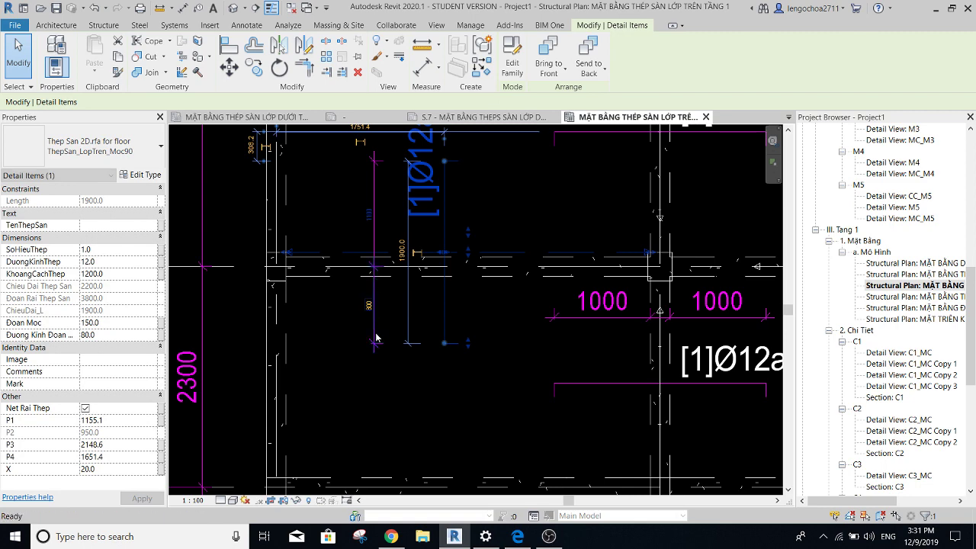
pyautogui.click(376, 277)
pyautogui.scroll(2, 376, 277)
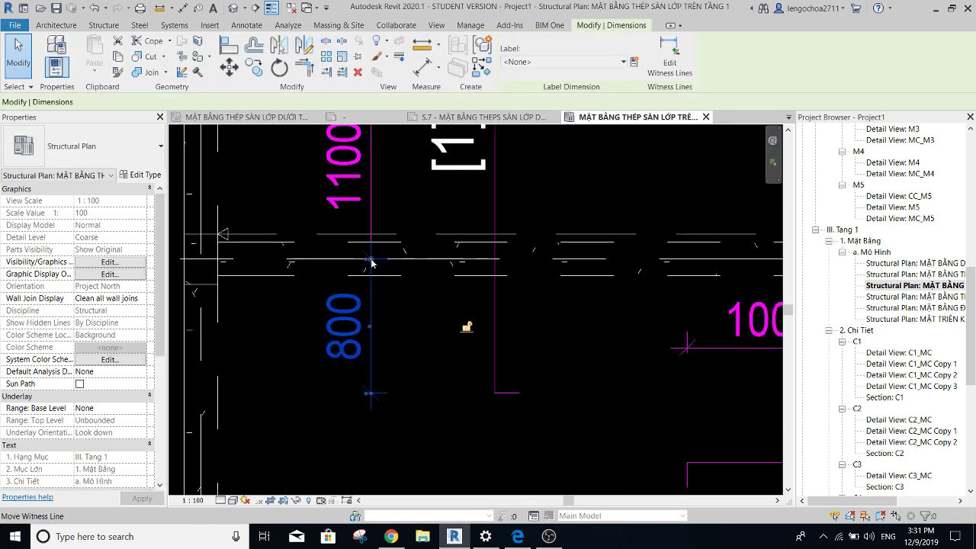
pyautogui.click(495, 394)
pyautogui.moveTo(495, 393); pyautogui.dragTo(494, 375)
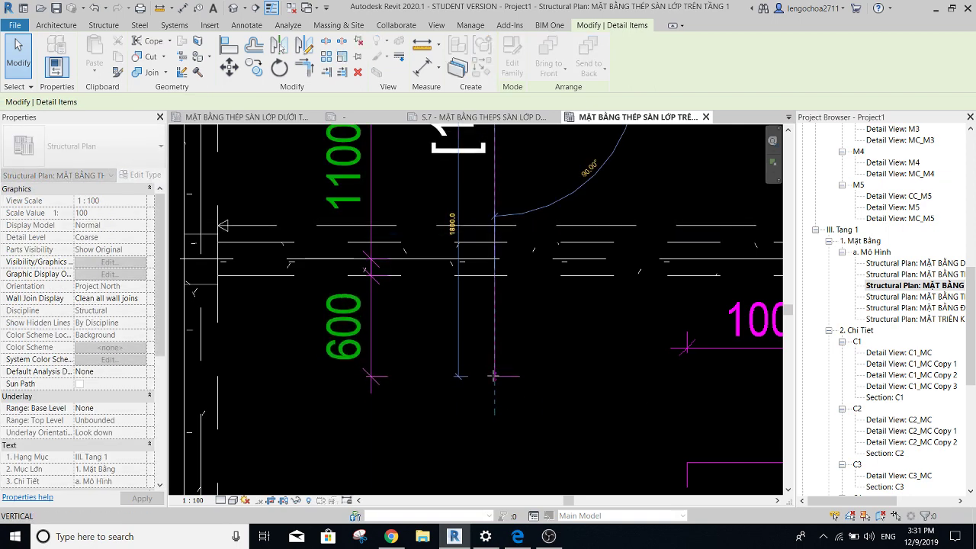
pyautogui.scroll(-2, 497, 381)
pyautogui.scroll(-3, 503, 393)
pyautogui.click(503, 394)
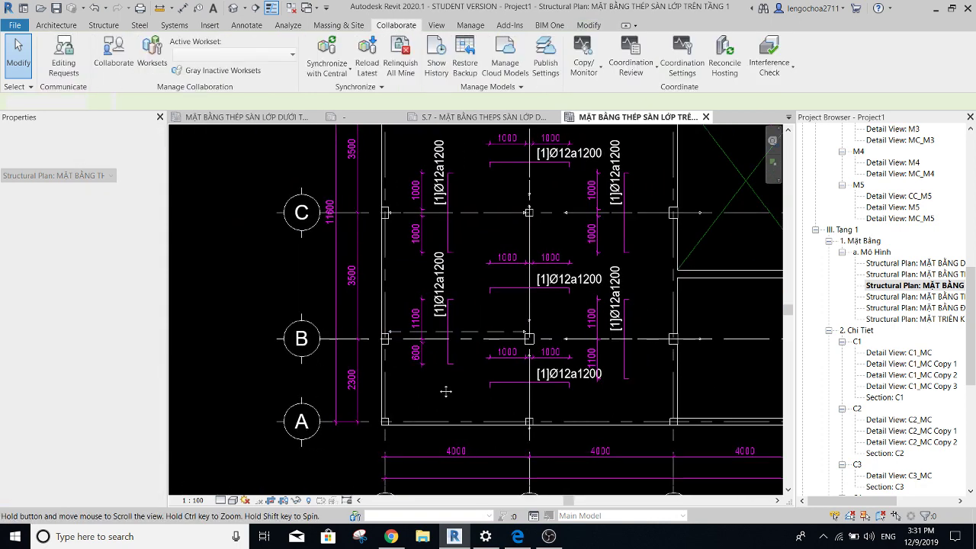
pyautogui.moveTo(504, 393); pyautogui.dragTo(443, 389, button='middle')
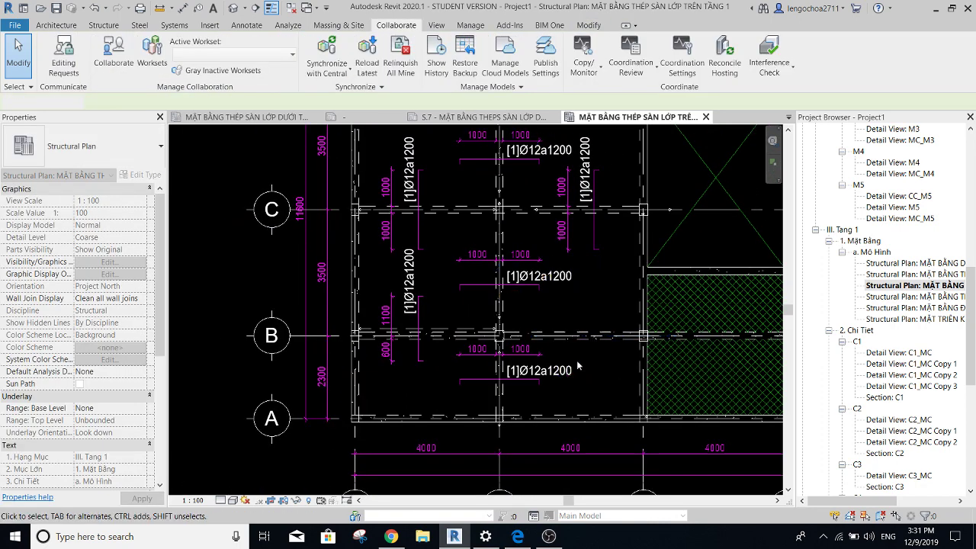
# Copy the shortened bar and its dimensions into the next span to the right.
pyautogui.click(393, 316)
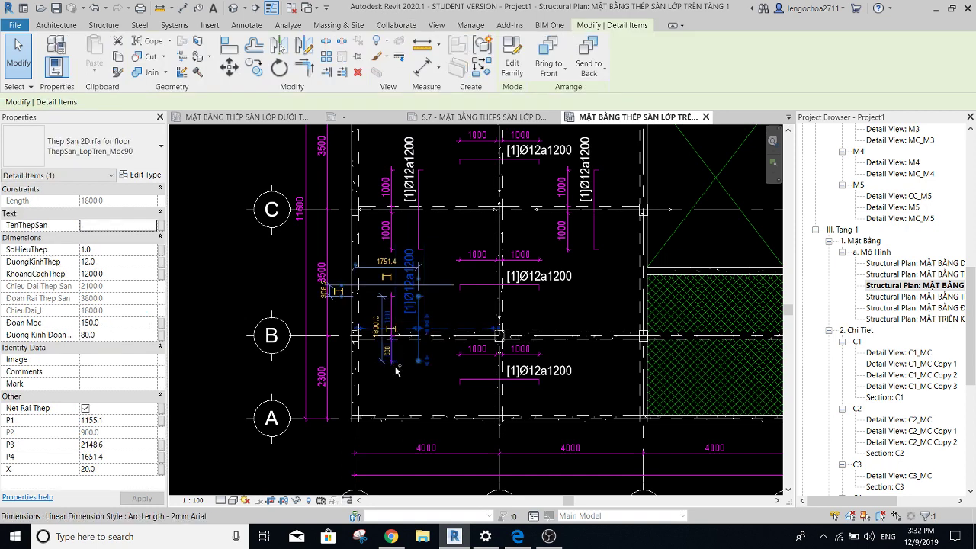
pyautogui.moveTo(396, 372); pyautogui.dragTo(392, 303)
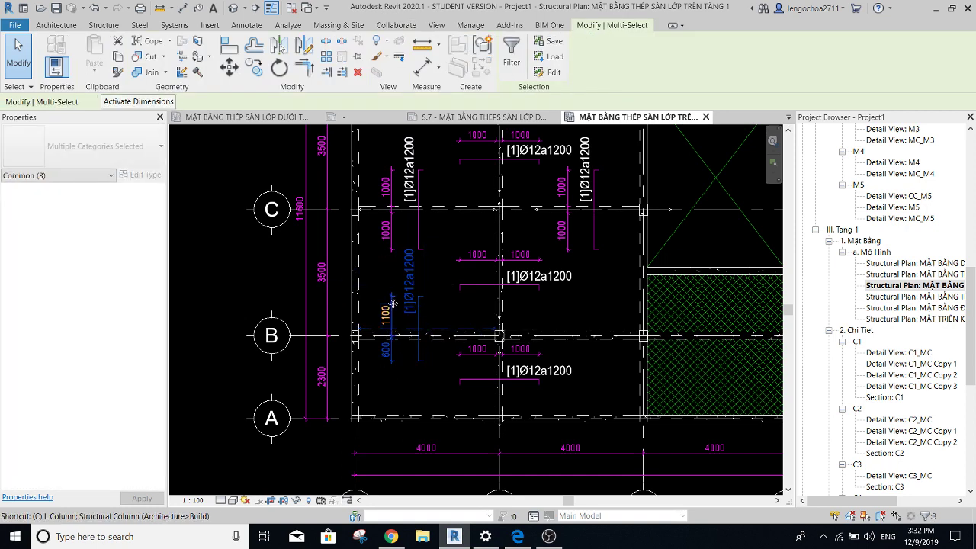
pyautogui.press('c')
pyautogui.press('o')
pyautogui.click(419, 323)
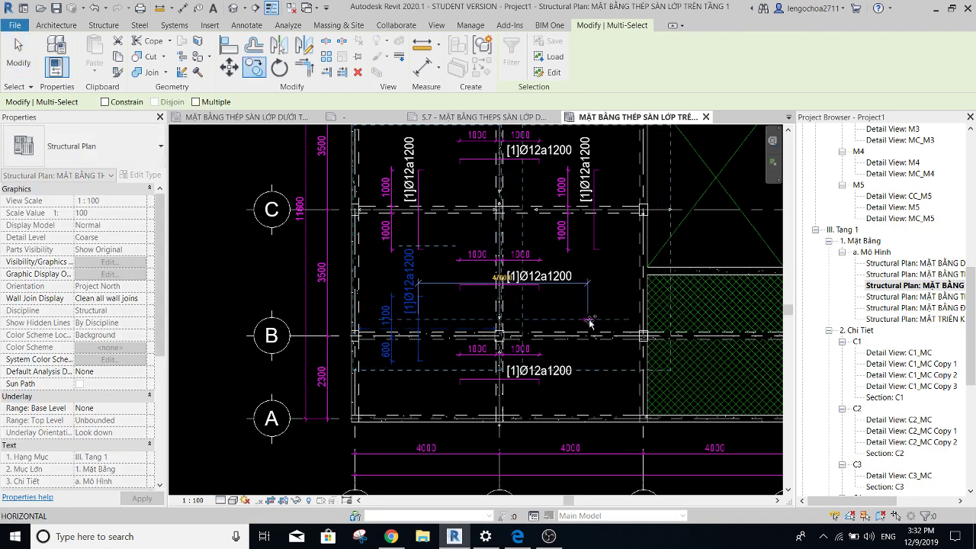
pyautogui.click(591, 326)
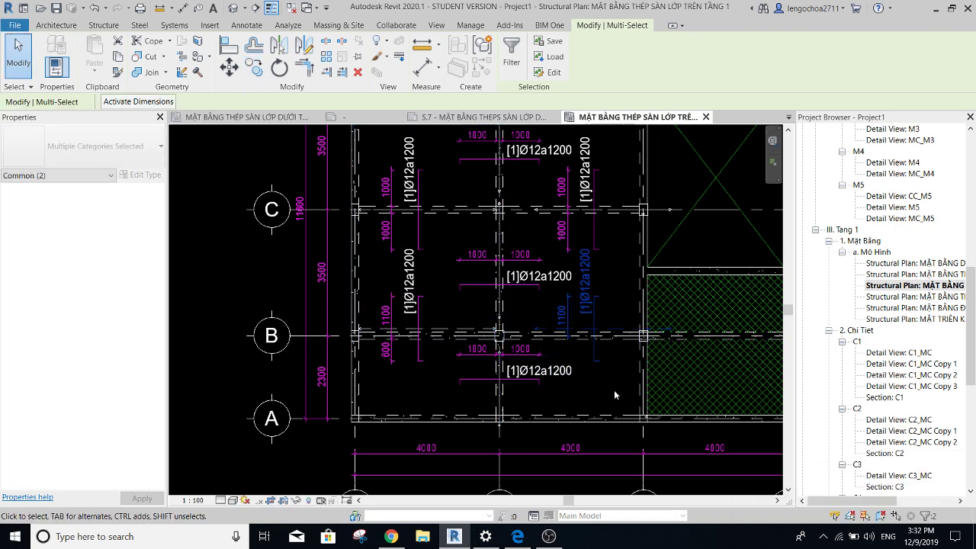
pyautogui.scroll(1, 611, 326)
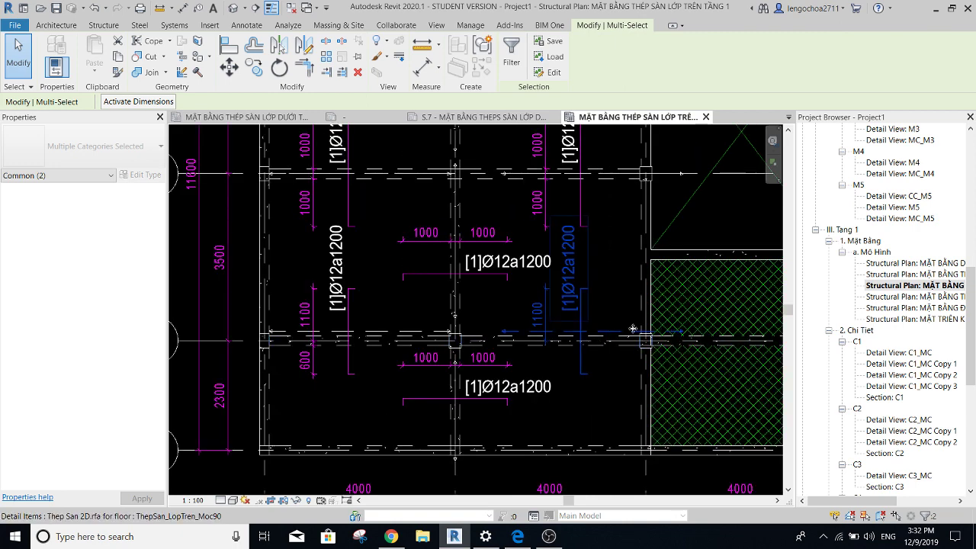
pyautogui.press('Escape')
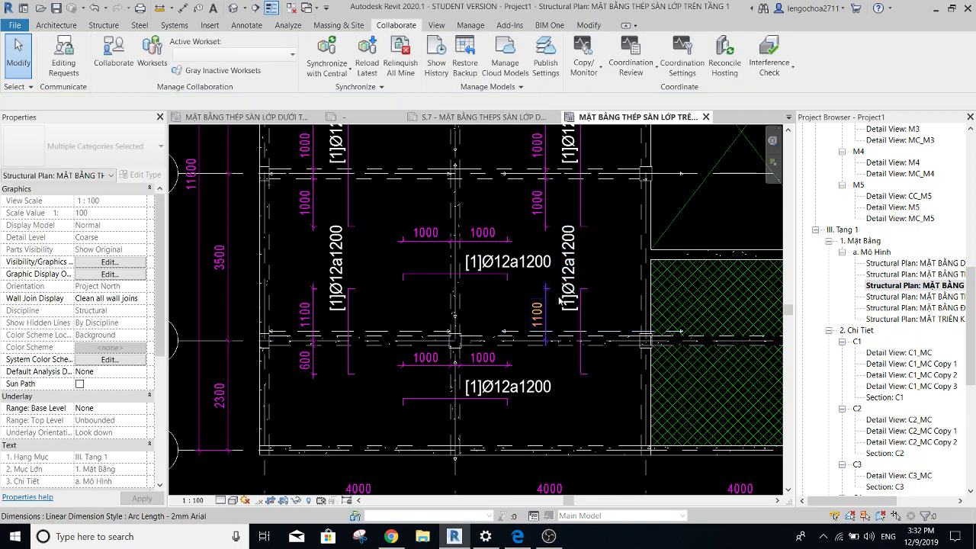
# Change the copied bar's 1100 dimension to read 1000 by moving its witness line.
pyautogui.rightClick(565, 214)
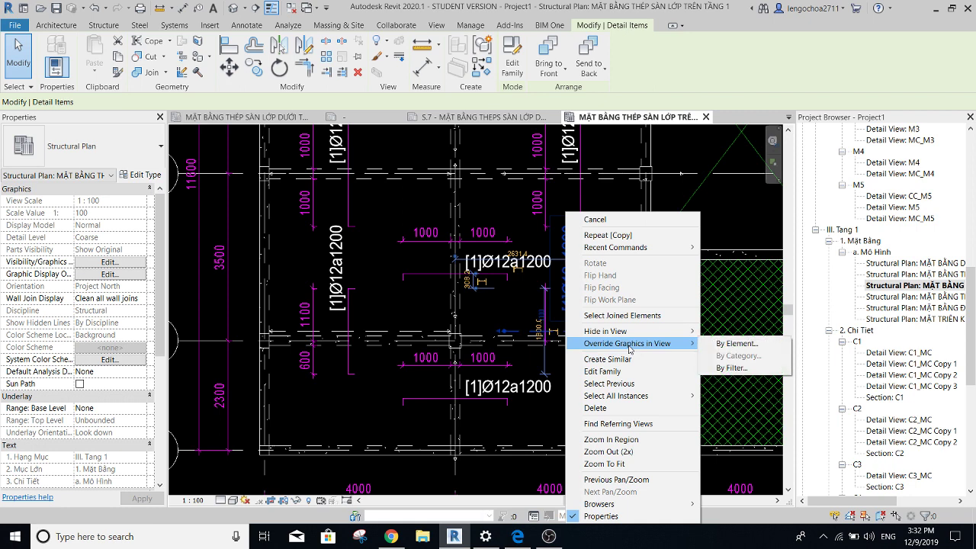
pyautogui.moveTo(616, 396)
pyautogui.click(733, 396)
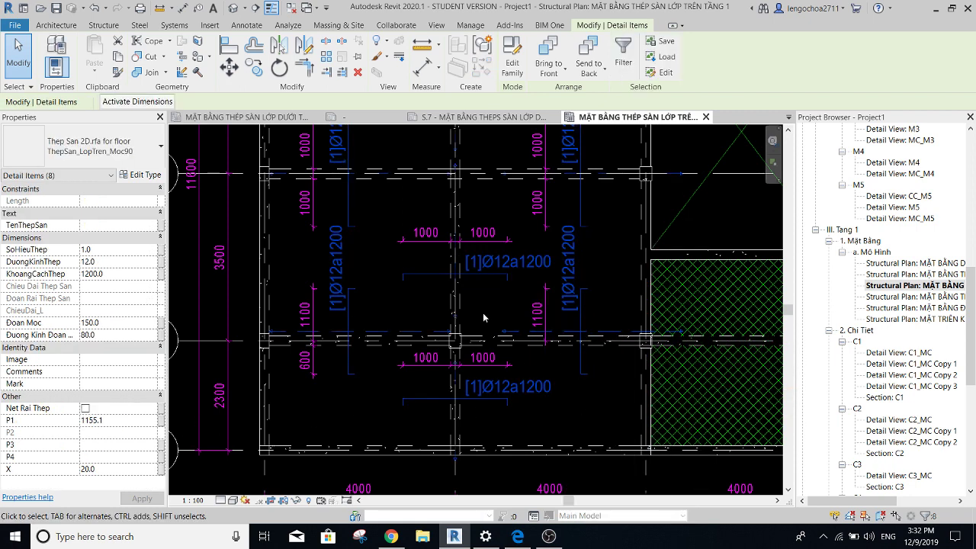
pyautogui.press('Escape')
pyautogui.scroll(3, 528, 389)
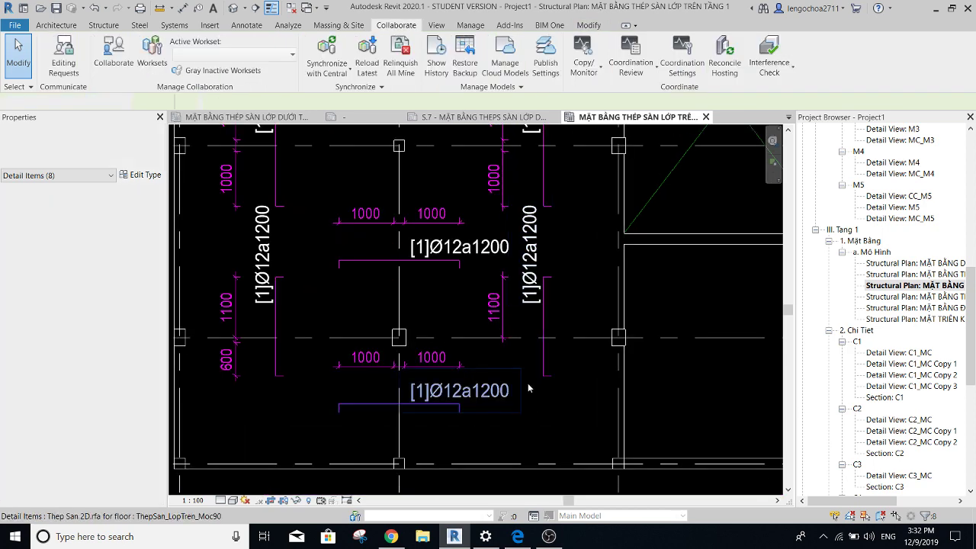
pyautogui.click(529, 389)
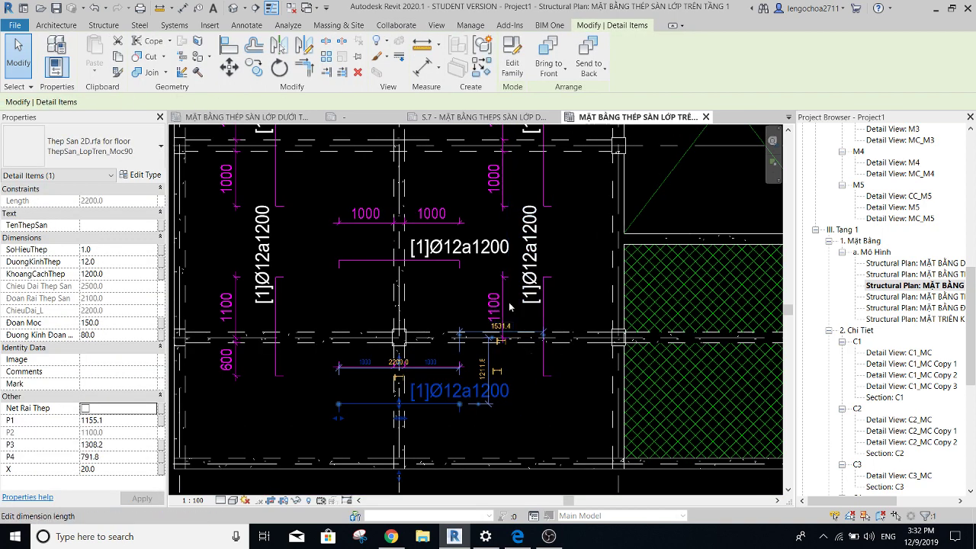
pyautogui.click(500, 304)
pyautogui.scroll(2, 503, 320)
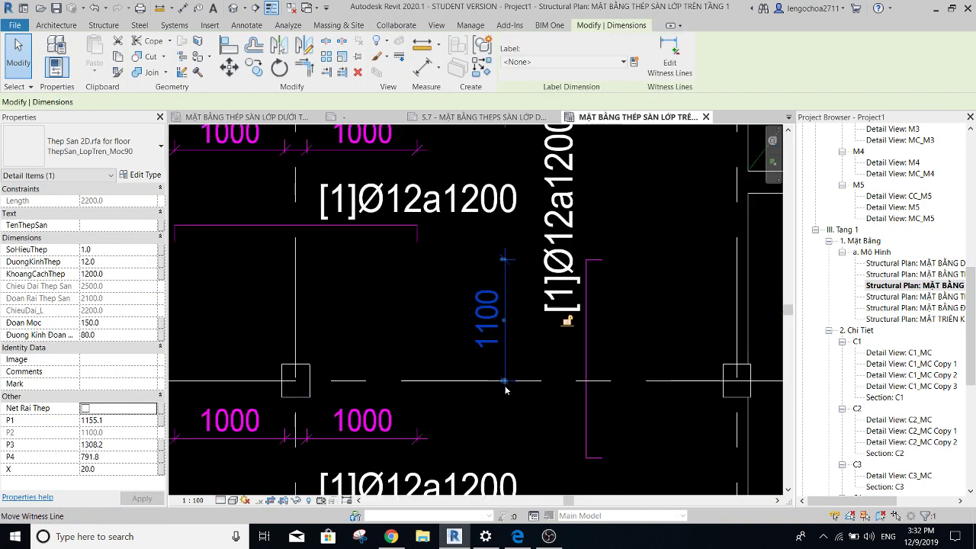
pyautogui.scroll(-2, 506, 390)
pyautogui.moveTo(569, 373); pyautogui.dragTo(571, 312)
pyautogui.scroll(-2, 561, 328)
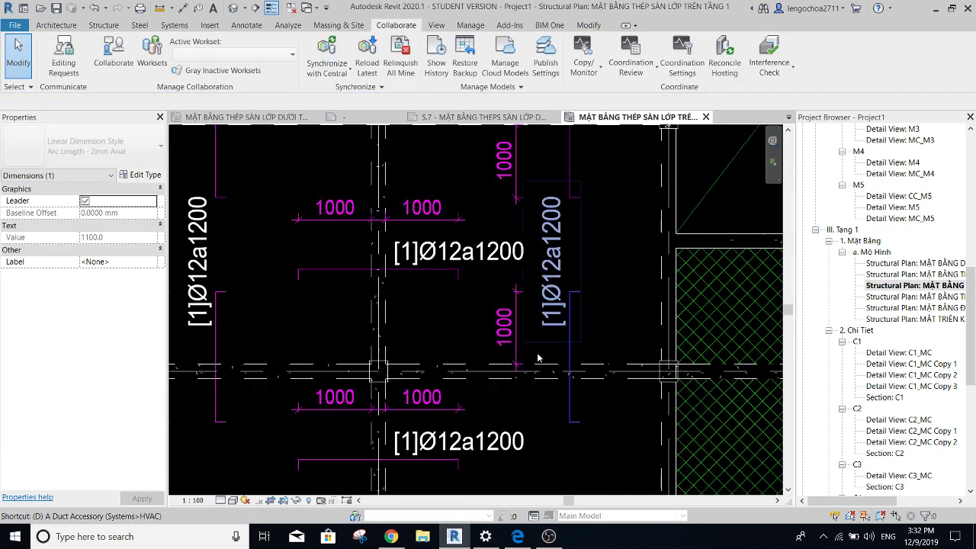
# Add a 600 aligned dimension (DI) to the copied bar.
pyautogui.press('Escape')
pyautogui.press('d')
pyautogui.press('i')
pyautogui.click(527, 379)
pyautogui.click(516, 422)
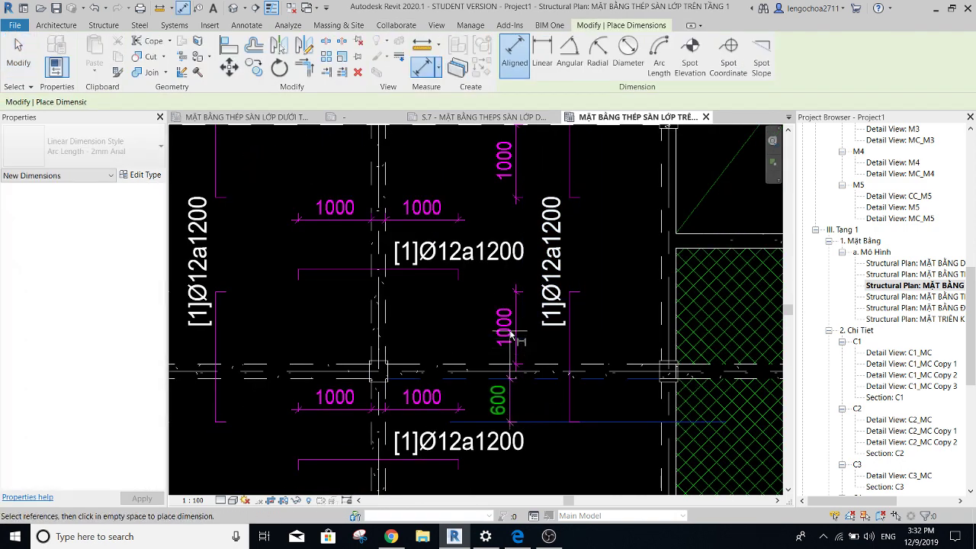
pyautogui.scroll(-3, 516, 331)
# Mirror the grid-B vertical bars about grid C so they cross grid D.
pyautogui.press('Escape')
pyautogui.press('Escape')
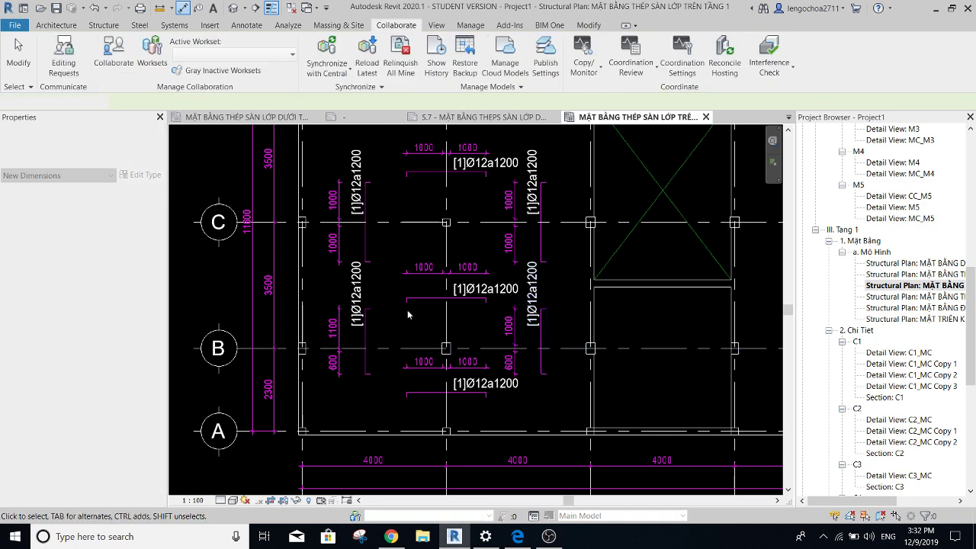
pyautogui.scroll(-2, 414, 320)
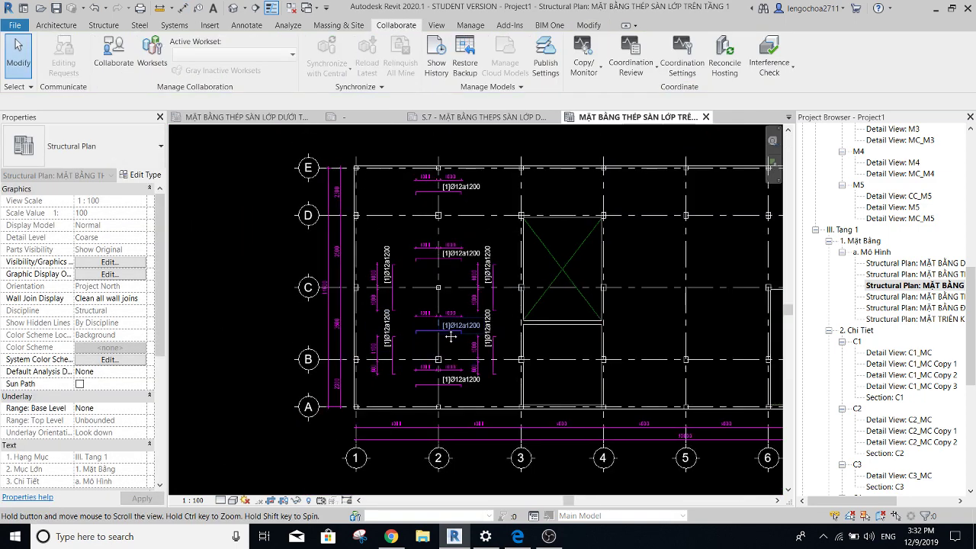
pyautogui.moveTo(414, 320); pyautogui.dragTo(396, 402, button='middle')
pyautogui.click(516, 398)
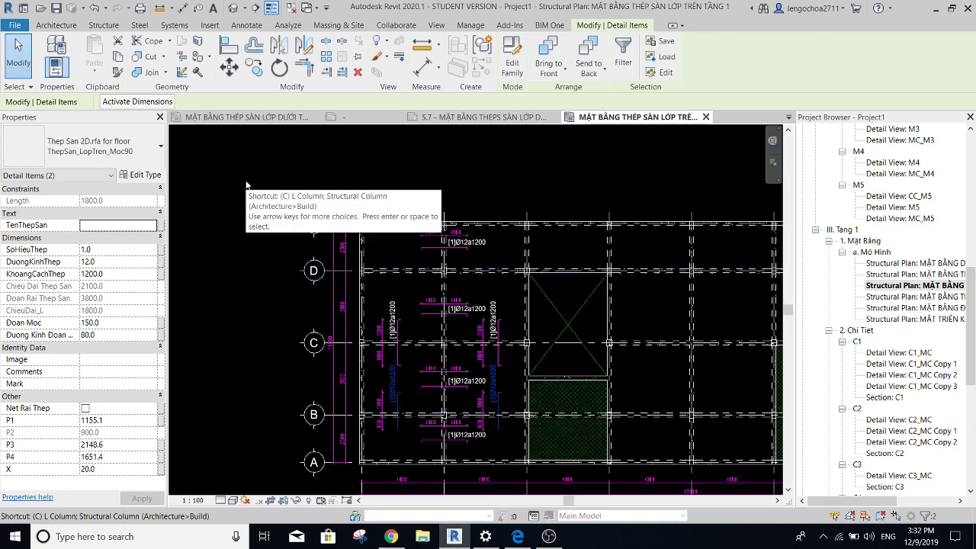
pyautogui.click(281, 46)
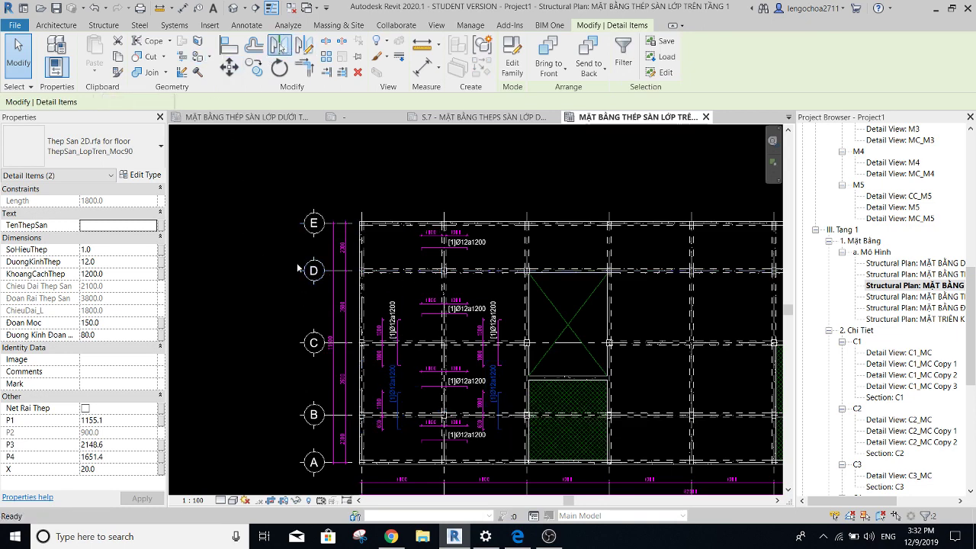
pyautogui.click(347, 344)
pyautogui.scroll(3, 411, 231)
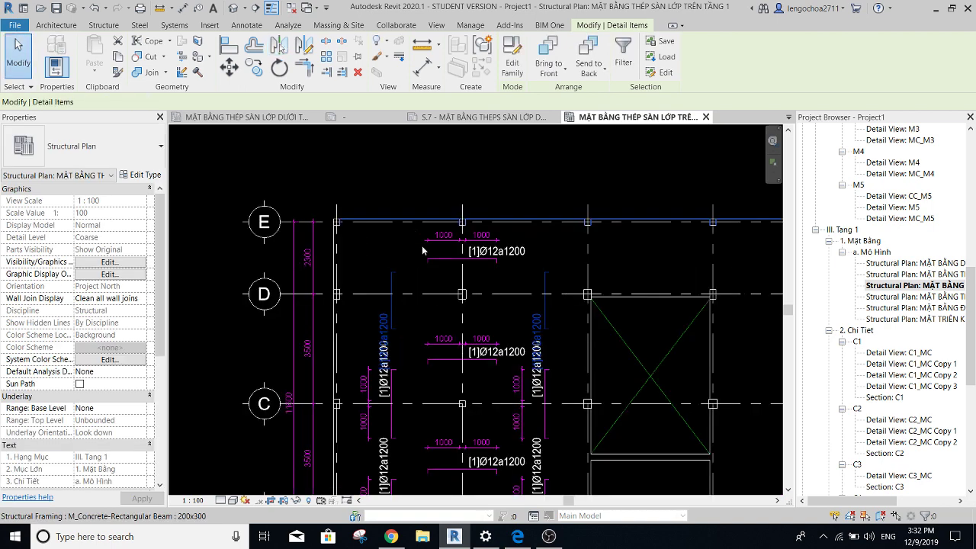
pyautogui.click(373, 332)
pyautogui.scroll(2, 377, 339)
pyautogui.press('Escape')
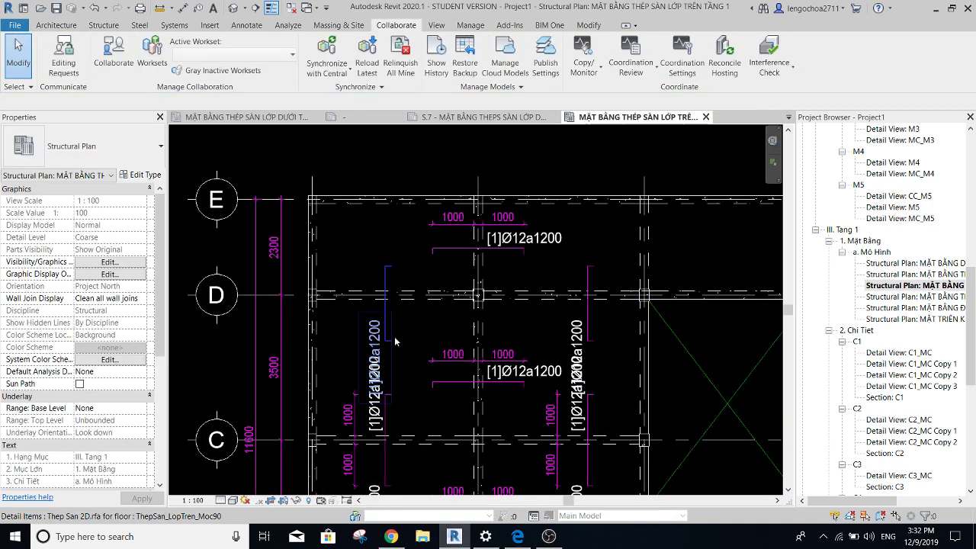
pyautogui.click(346, 303)
pyautogui.keyDown('ctrl'); pyautogui.click(251, 295); pyautogui.keyUp('ctrl')
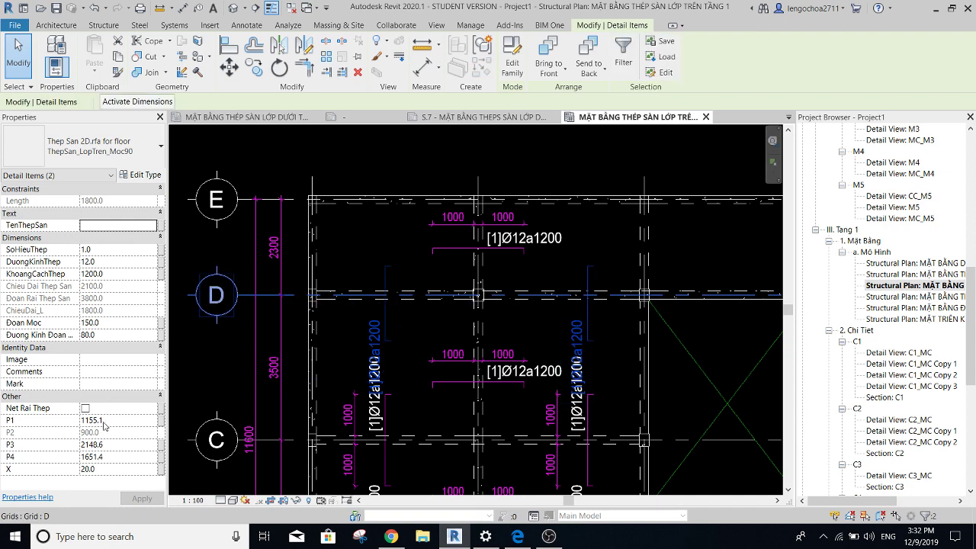
pyautogui.scroll(-2, 193, 366)
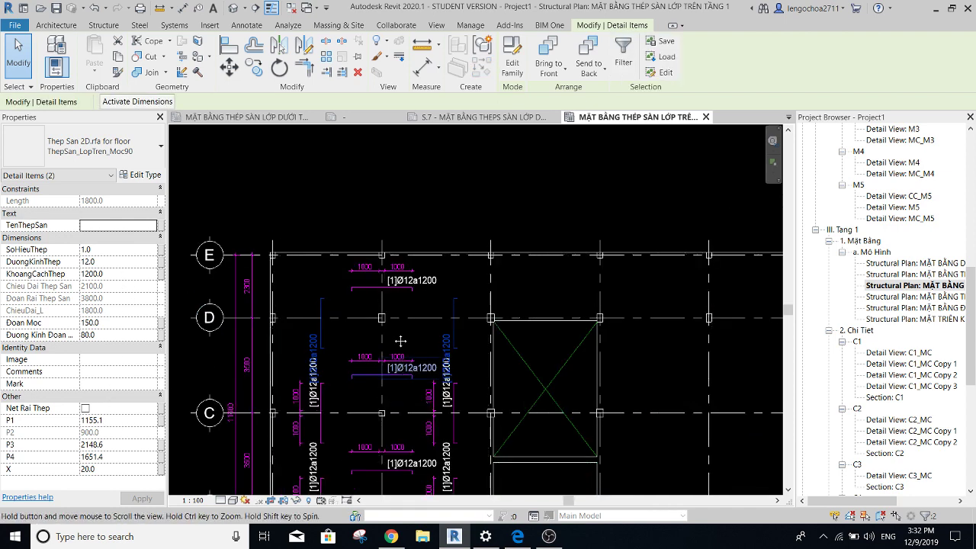
pyautogui.moveTo(392, 343); pyautogui.dragTo(386, 279, button='middle')
pyautogui.press('Escape')
pyautogui.scroll(2, 317, 283)
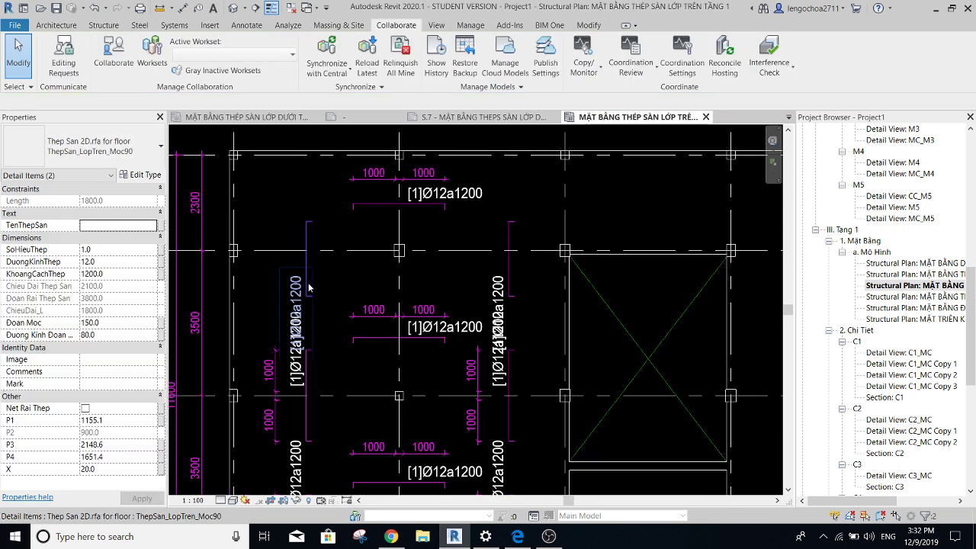
pyautogui.click(312, 315)
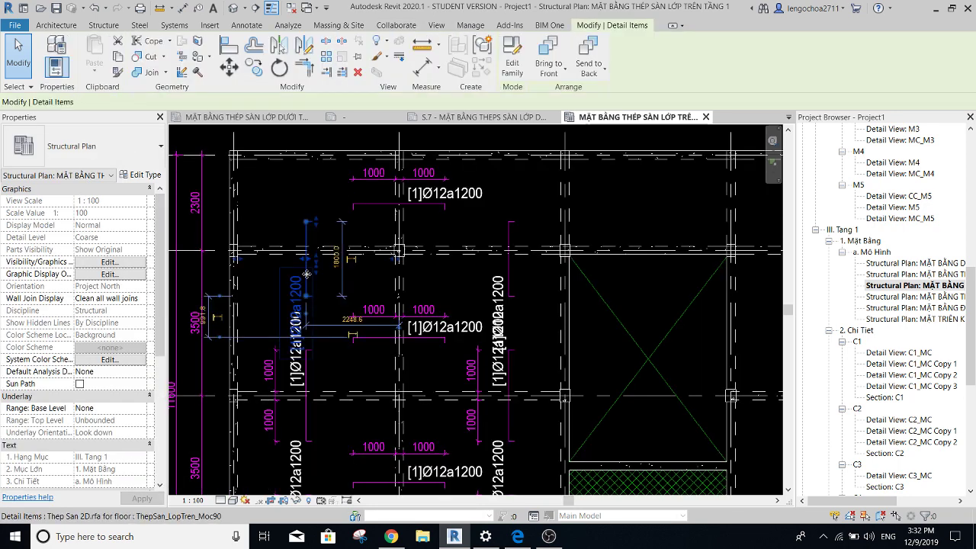
pyautogui.scroll(2, 306, 273)
pyautogui.moveTo(327, 209); pyautogui.dragTo(324, 171)
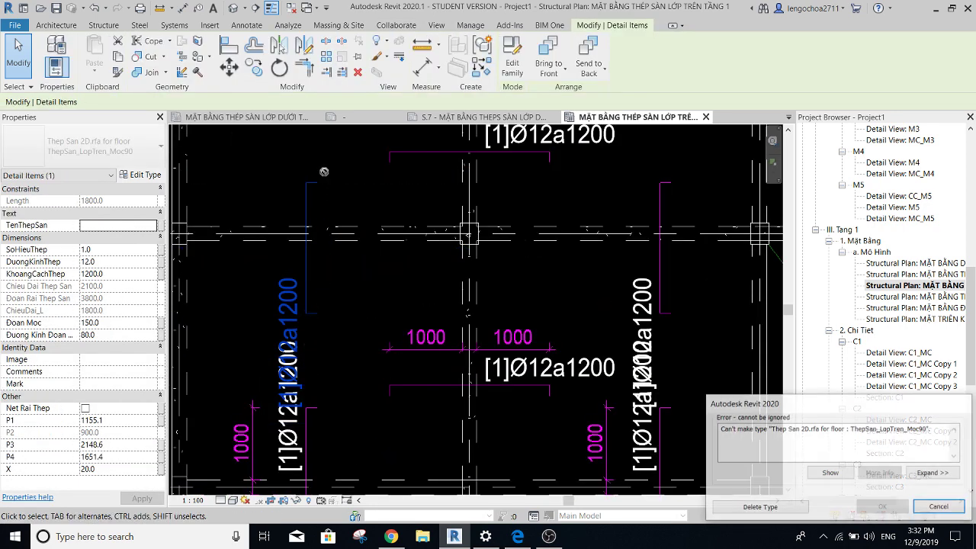
pyautogui.press('Escape')
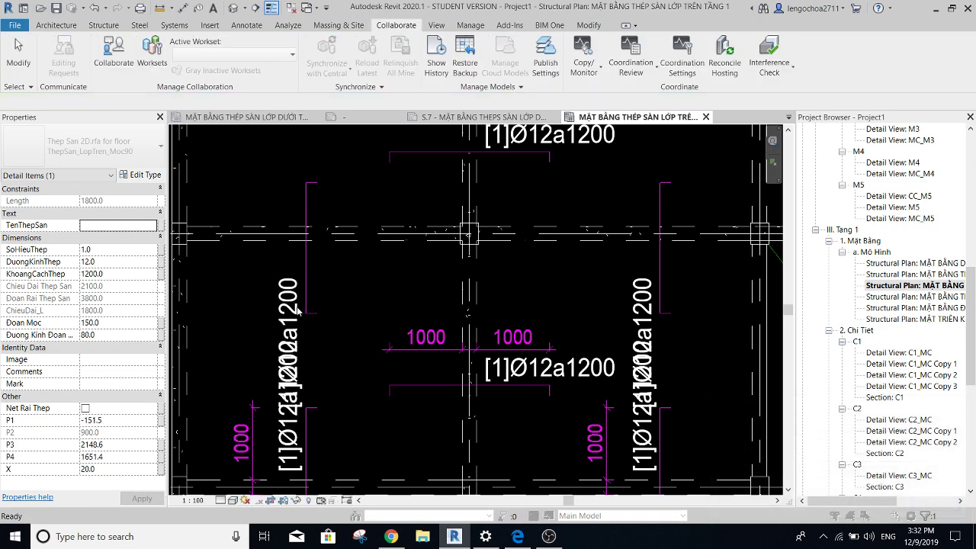
pyautogui.press('Escape')
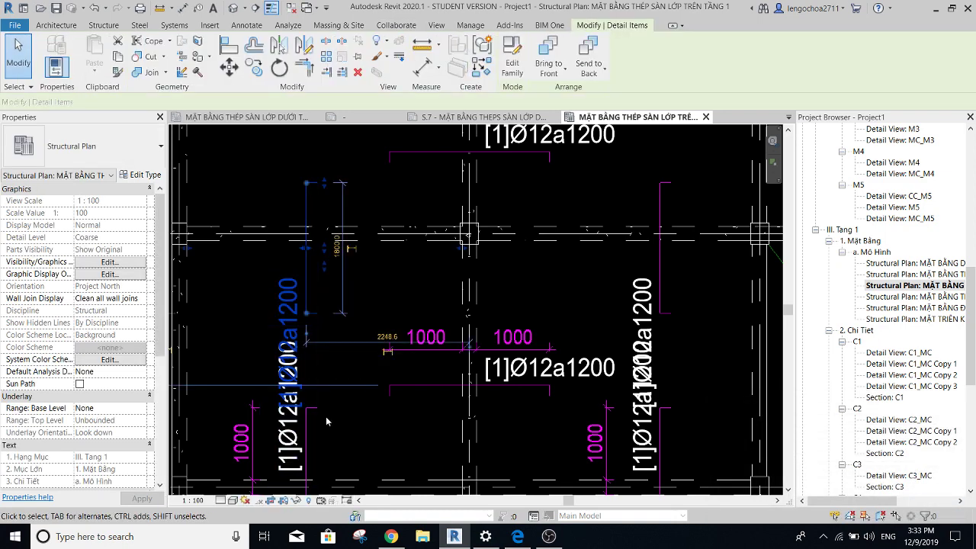
# Set the P1 offset of the left vertical bar near grid D to 50.
pyautogui.click(284, 337)
pyautogui.moveTo(283, 337)
pyautogui.mouseDown(button='middle')
pyautogui.moveTo(369, 350)
pyautogui.moveTo(419, 476)
pyautogui.mouseUp(button='middle')
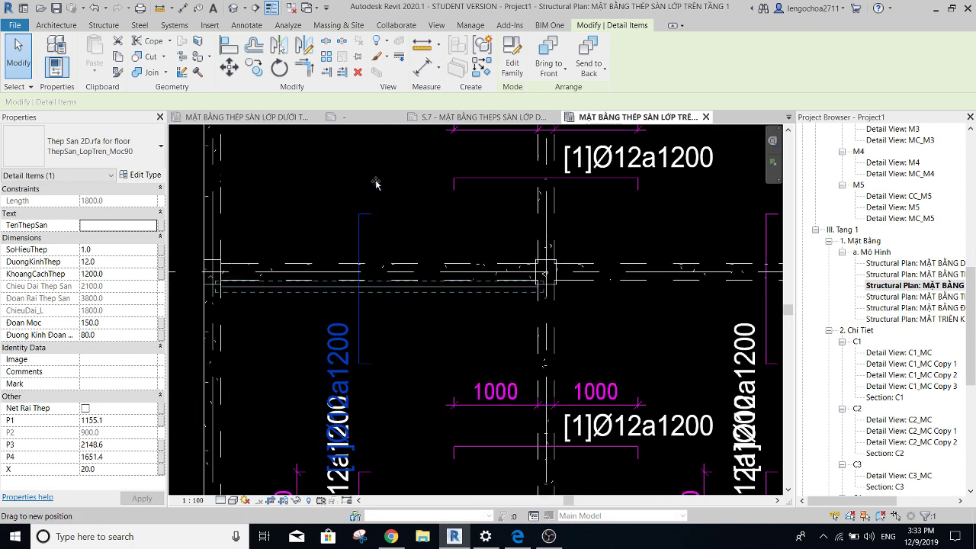
pyautogui.moveTo(379, 290); pyautogui.dragTo(376, 179)
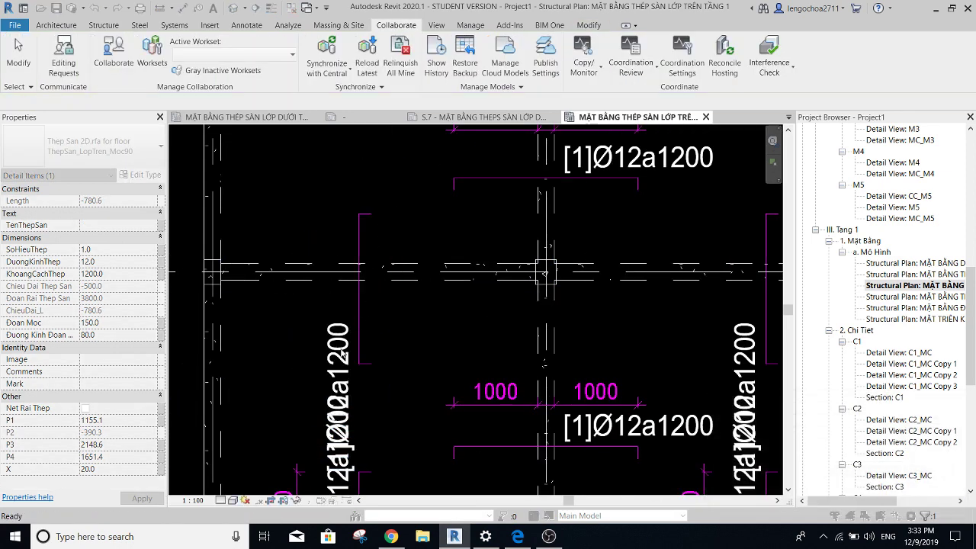
pyautogui.click(364, 324)
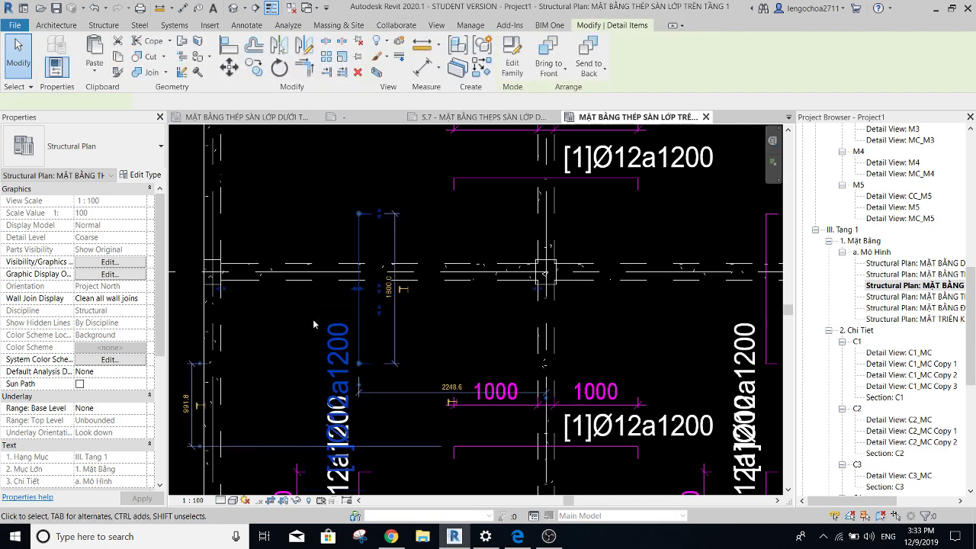
pyautogui.scroll(-3, 366, 311)
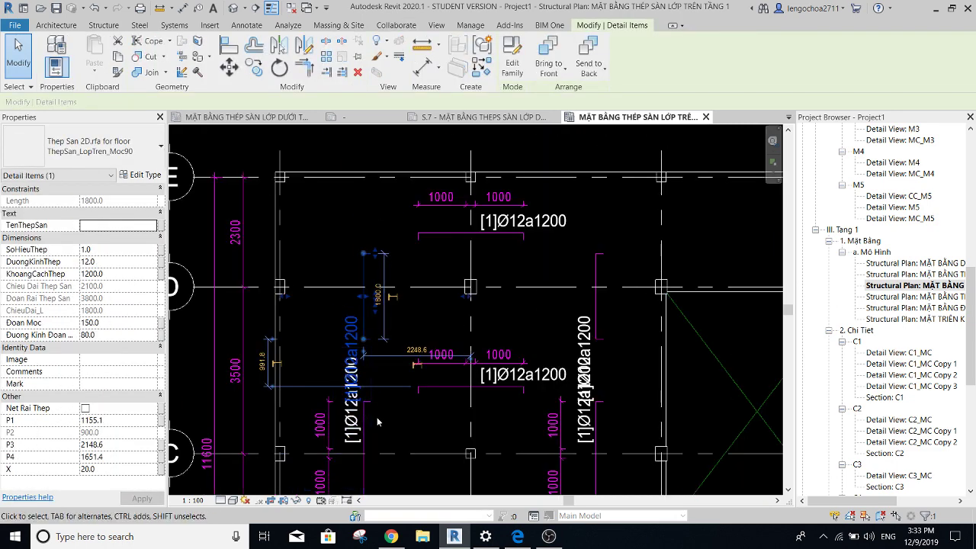
pyautogui.moveTo(335, 370); pyautogui.dragTo(332, 352, button='middle')
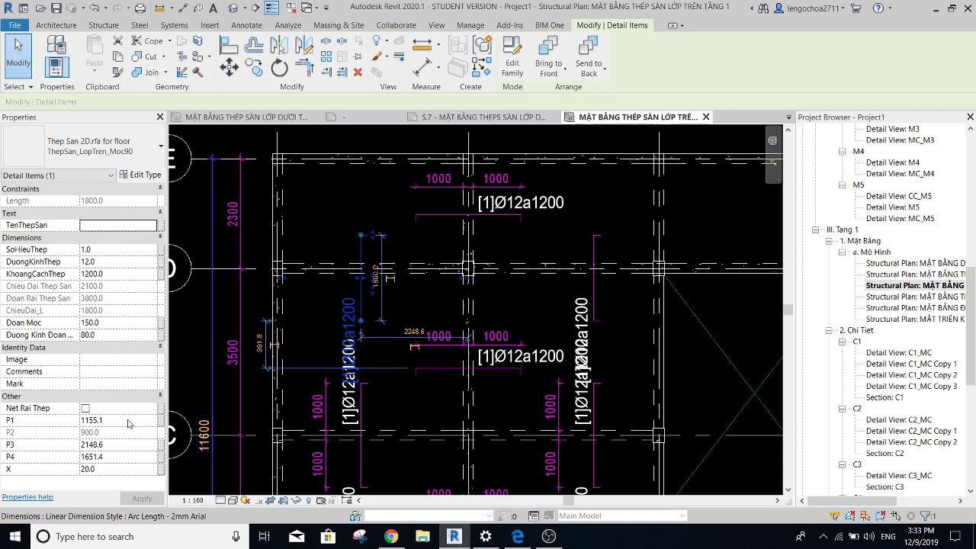
pyautogui.click(129, 422)
pyautogui.write('50')
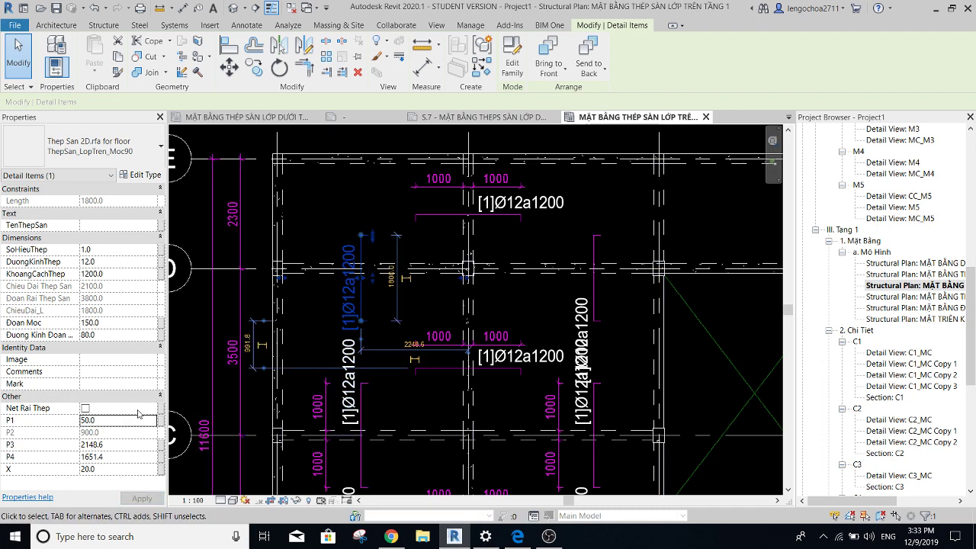
pyautogui.scroll(1, 381, 234)
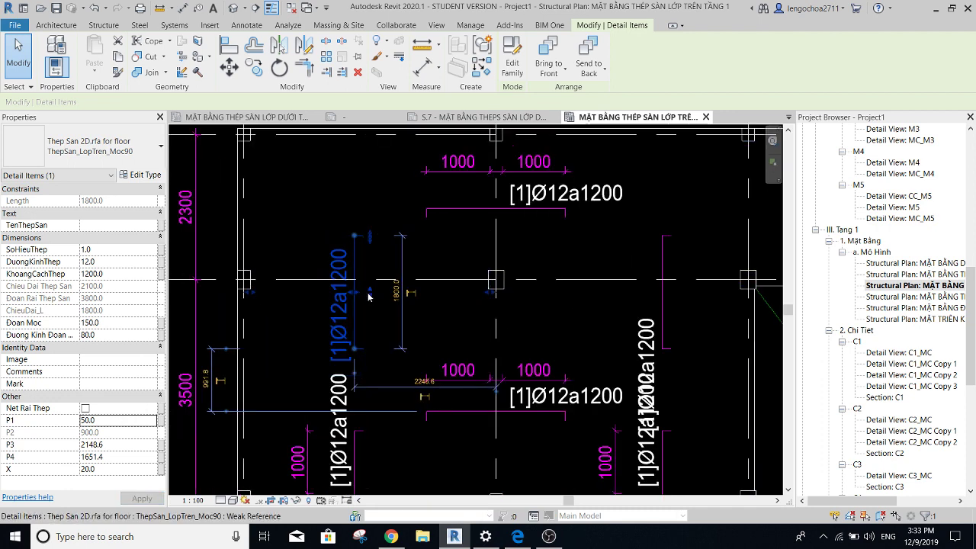
# Shorten the left vertical bar near grid D to a length of 1200.
pyautogui.moveTo(369, 294); pyautogui.dragTo(371, 245)
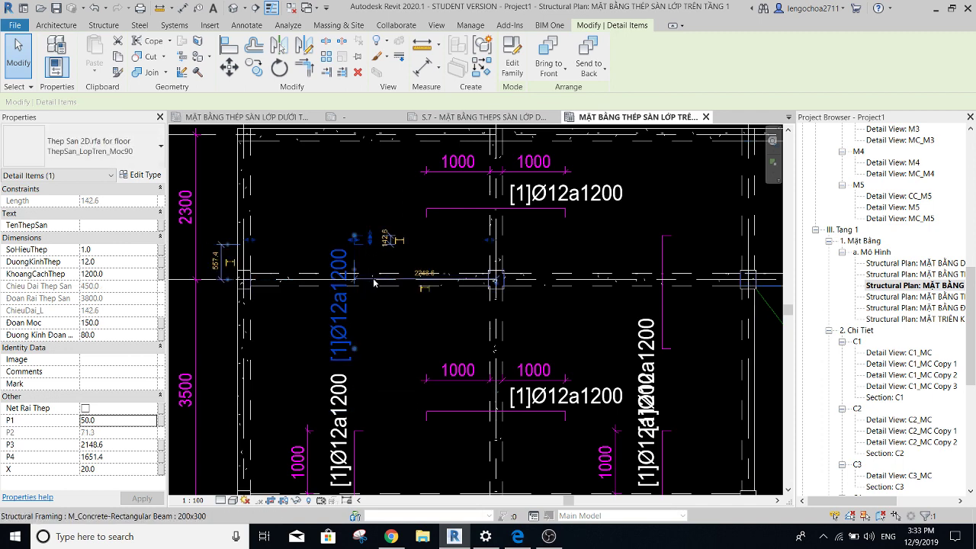
pyautogui.press('Escape')
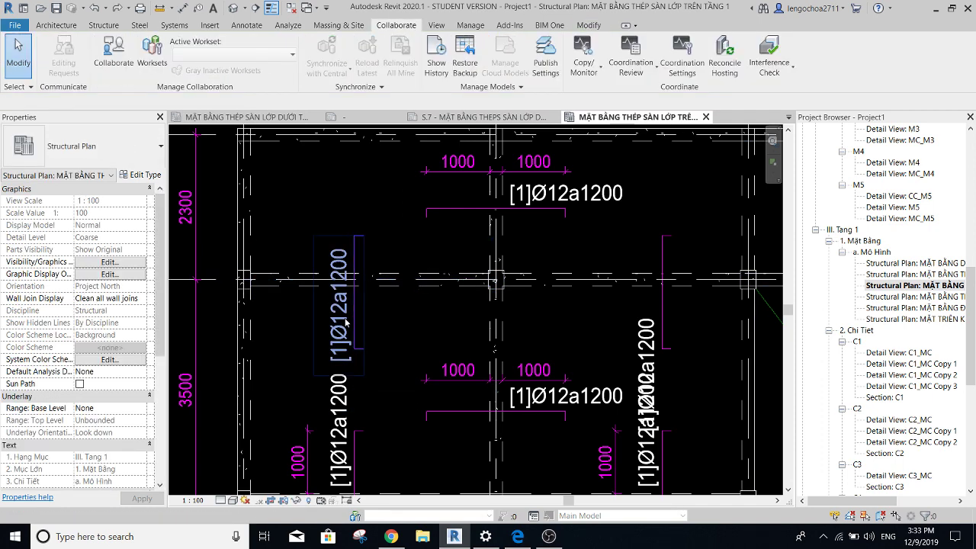
pyautogui.click(346, 323)
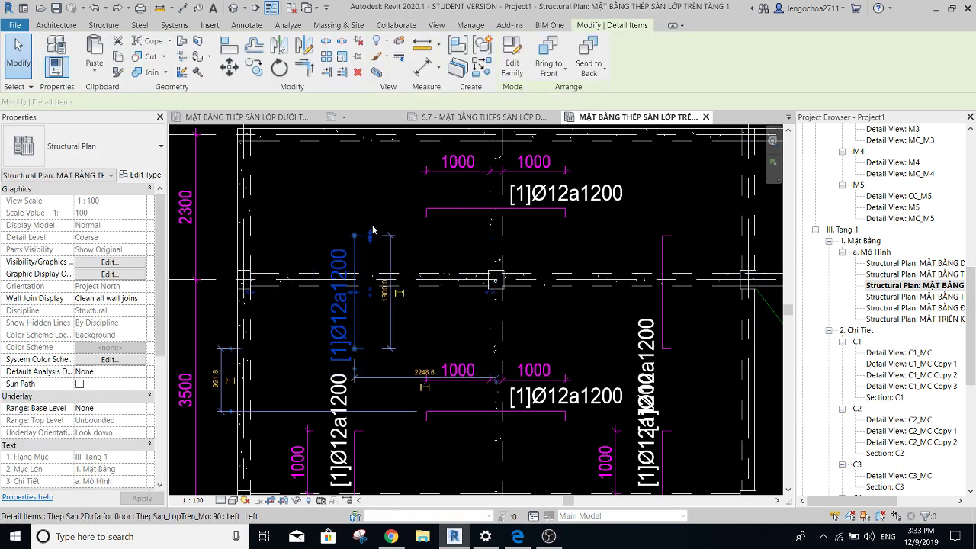
pyautogui.scroll(2, 373, 230)
pyautogui.scroll(3, 373, 251)
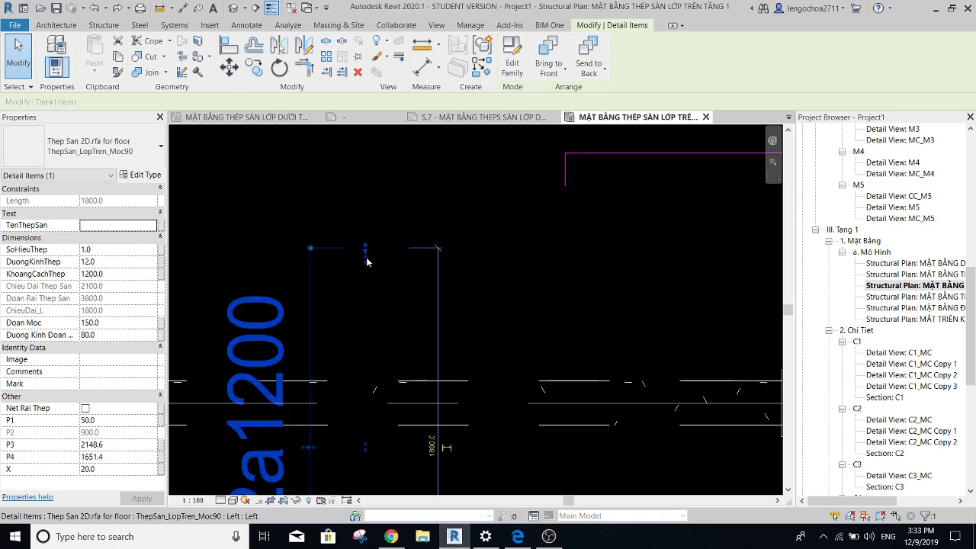
pyautogui.moveTo(366, 261); pyautogui.dragTo(365, 233)
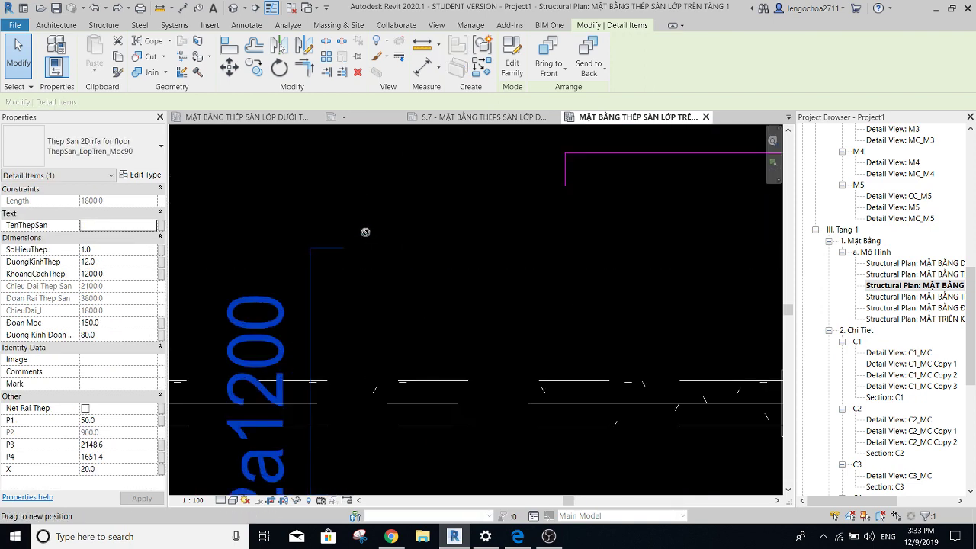
pyautogui.press('Escape')
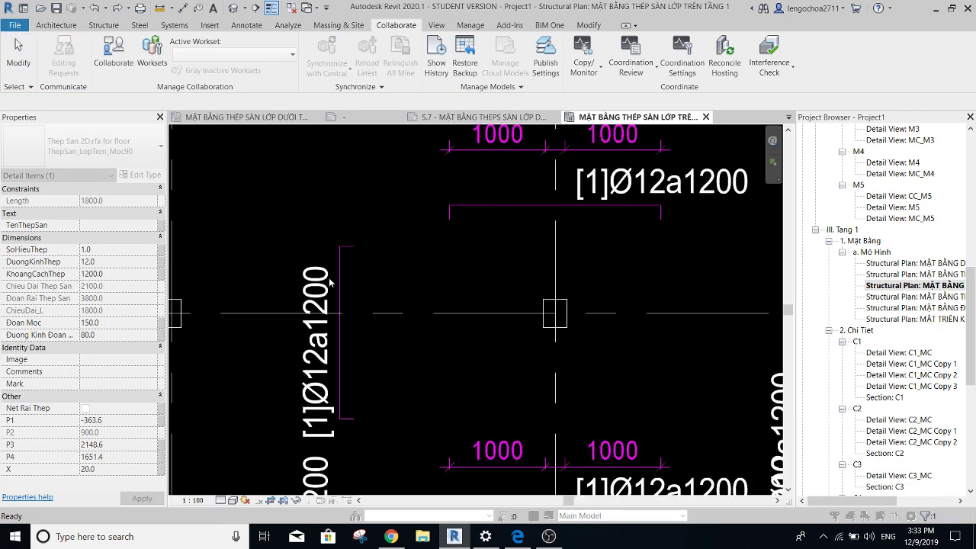
pyautogui.click(327, 280)
pyautogui.scroll(-1, 370, 263)
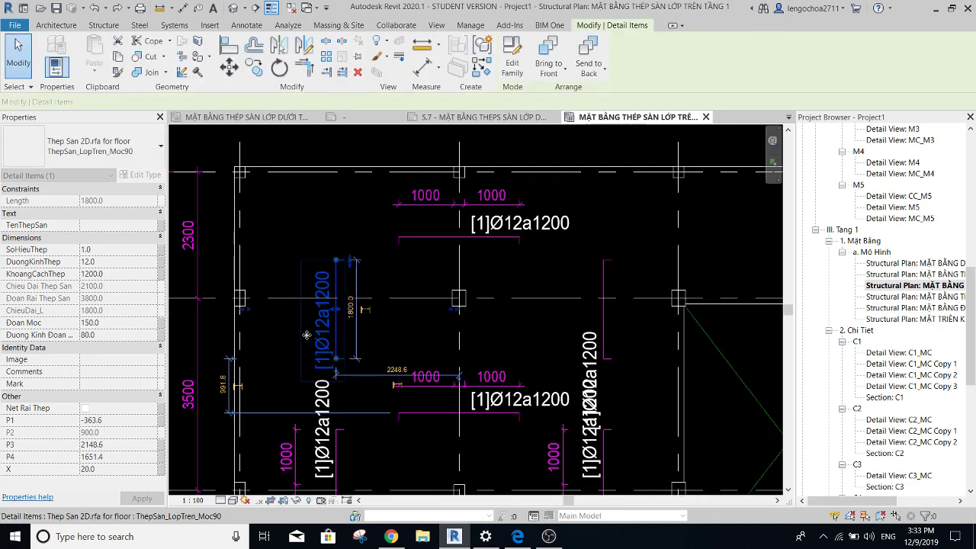
pyautogui.scroll(-1, 308, 335)
pyautogui.moveTo(336, 347); pyautogui.dragTo(409, 283, button='middle')
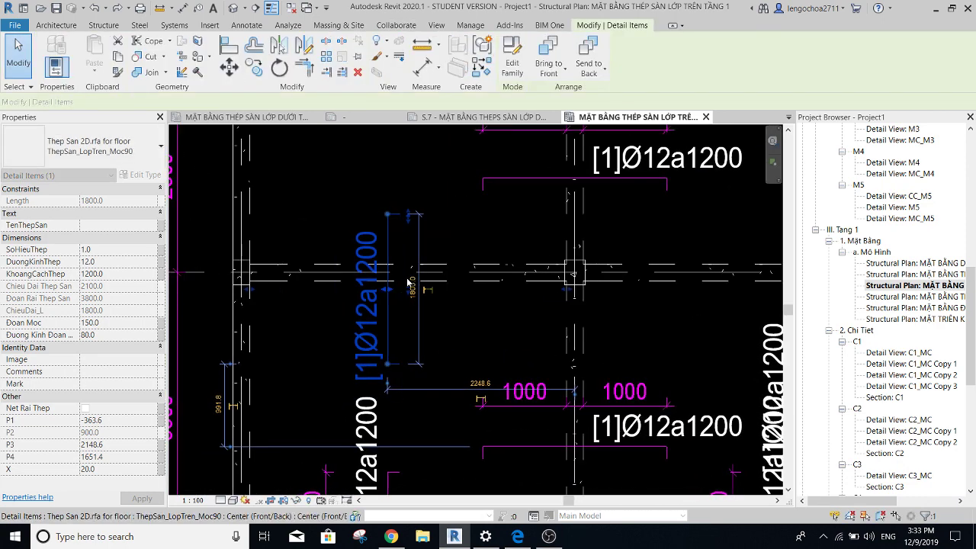
pyautogui.hotkey('ctrl', 'z')
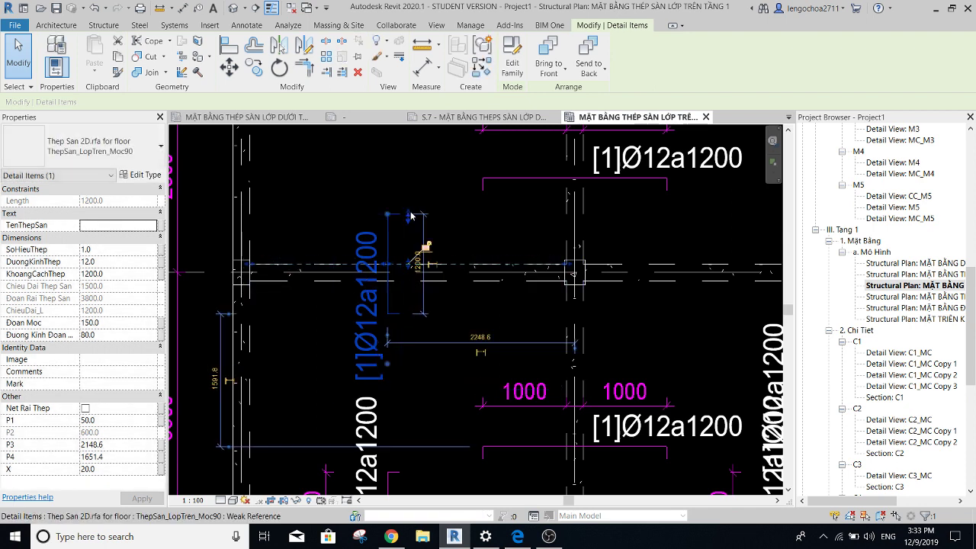
pyautogui.scroll(2, 410, 215)
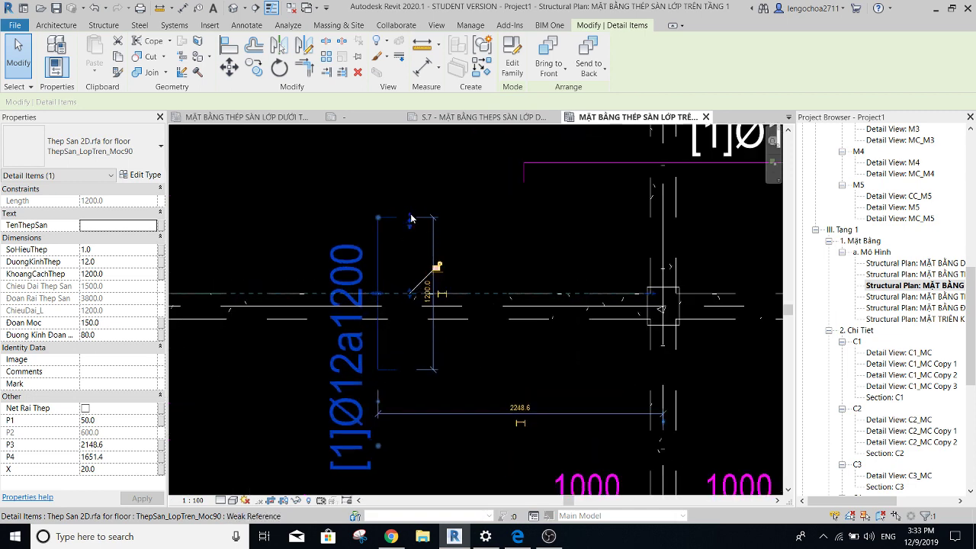
pyautogui.scroll(-2, 408, 218)
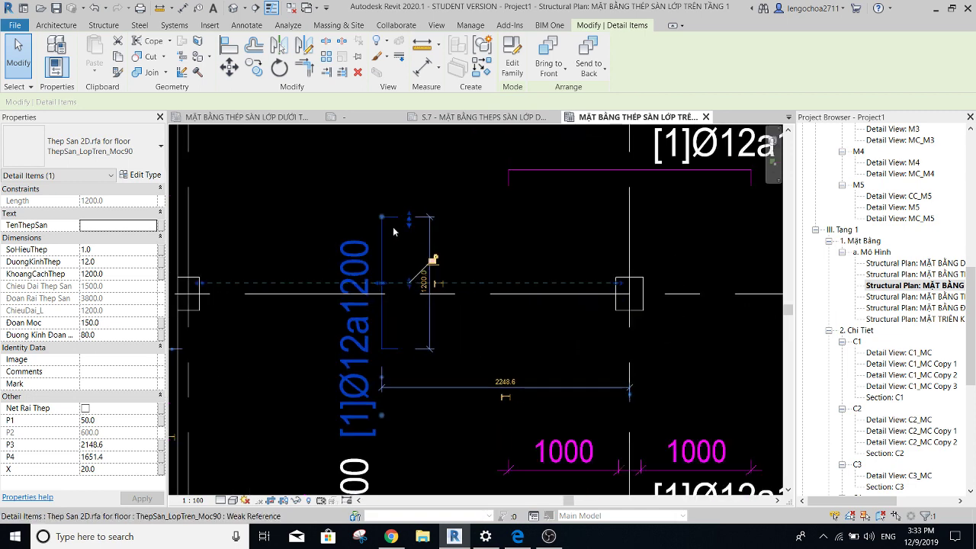
pyautogui.scroll(-2, 408, 217)
pyautogui.click(547, 261)
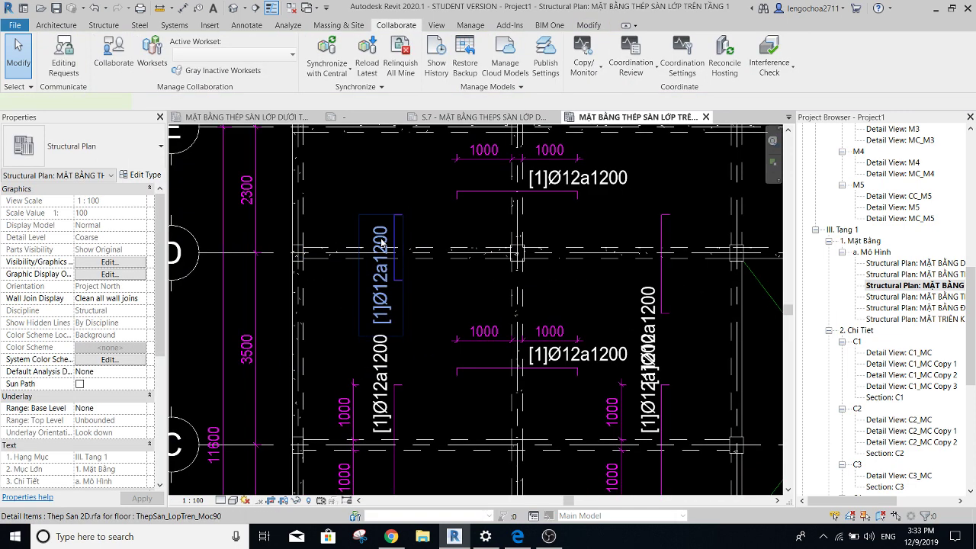
# Enter 50 as the P1 offset of the right vertical bar near grid D.
pyautogui.click(662, 291)
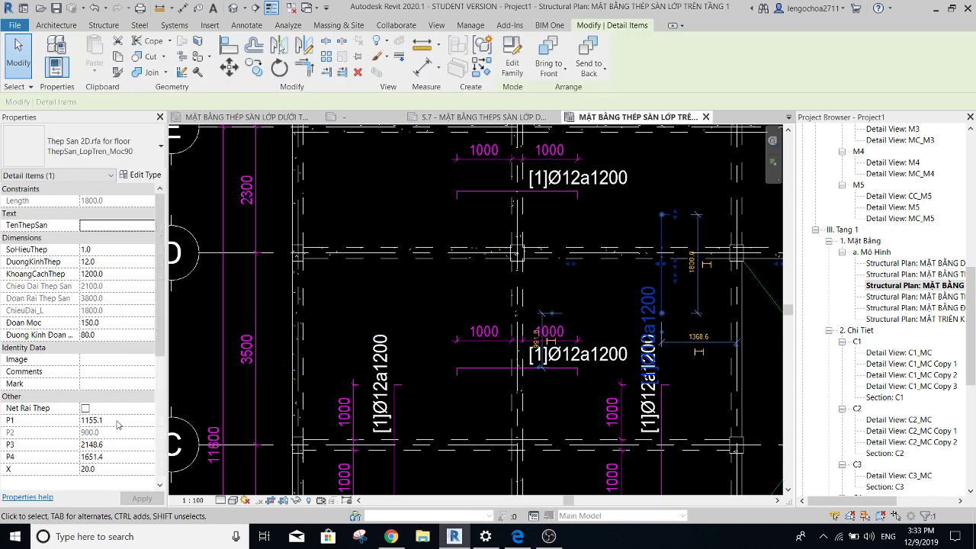
pyautogui.write('50')
pyautogui.press('Return')
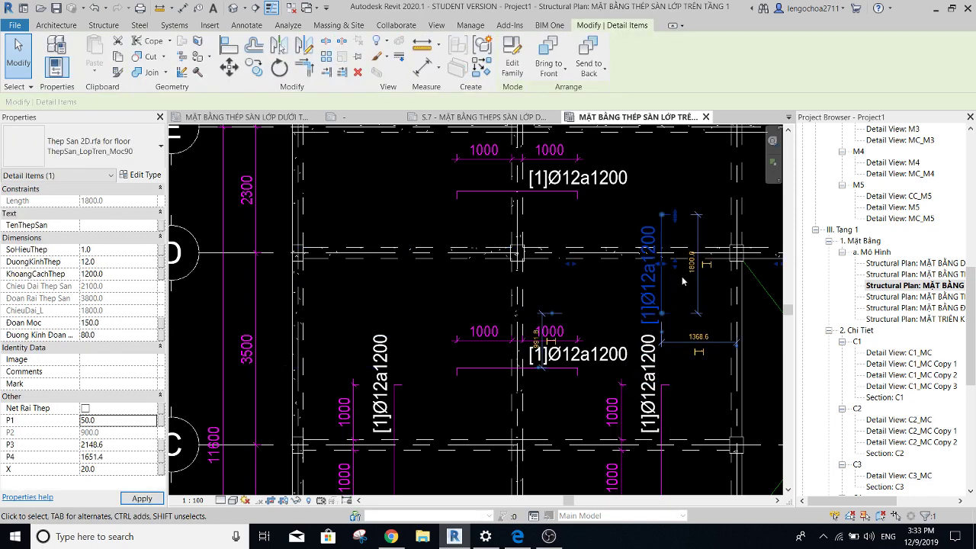
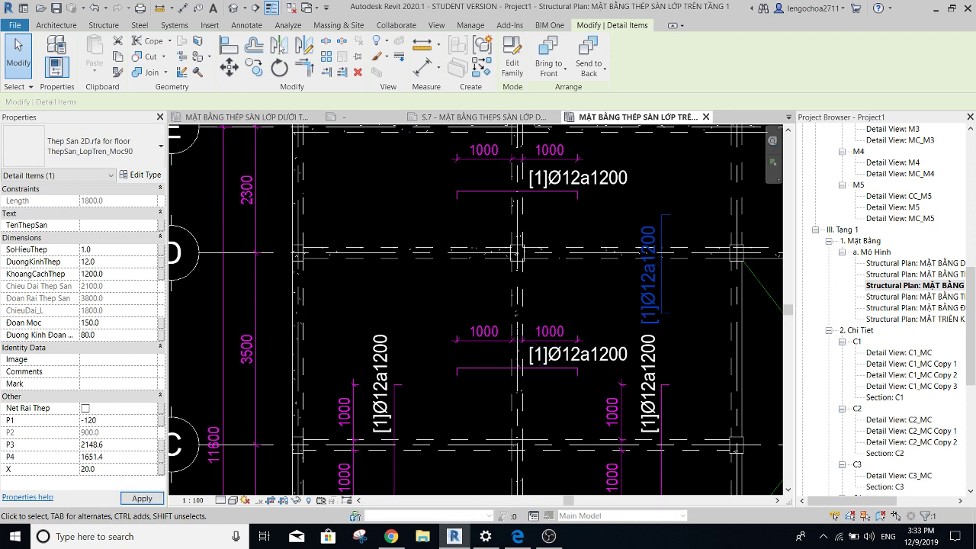
# Set the vertical Ø12a1200 upper-layer rebar's P1 parameter to 50.
pyautogui.press('Return')
pyautogui.click(585, 310)
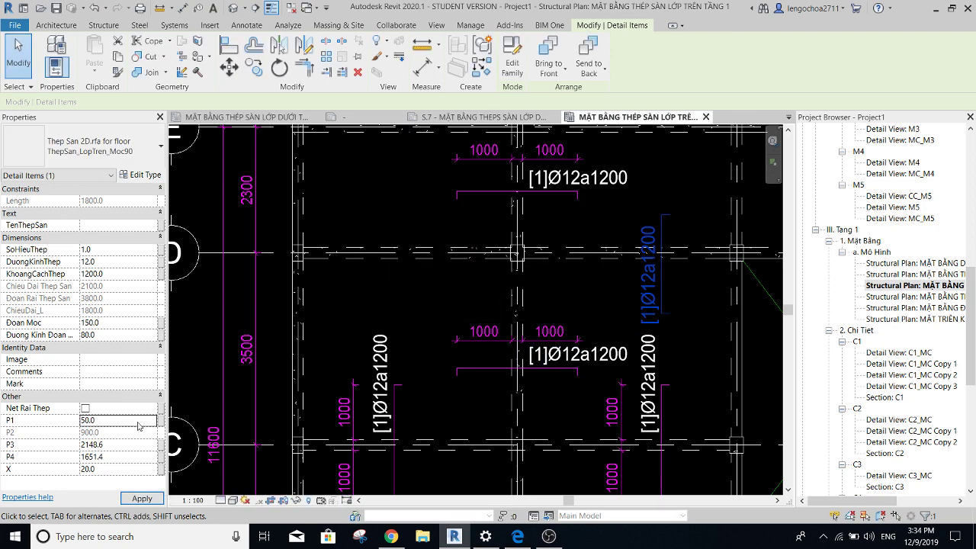
pyautogui.press('Return')
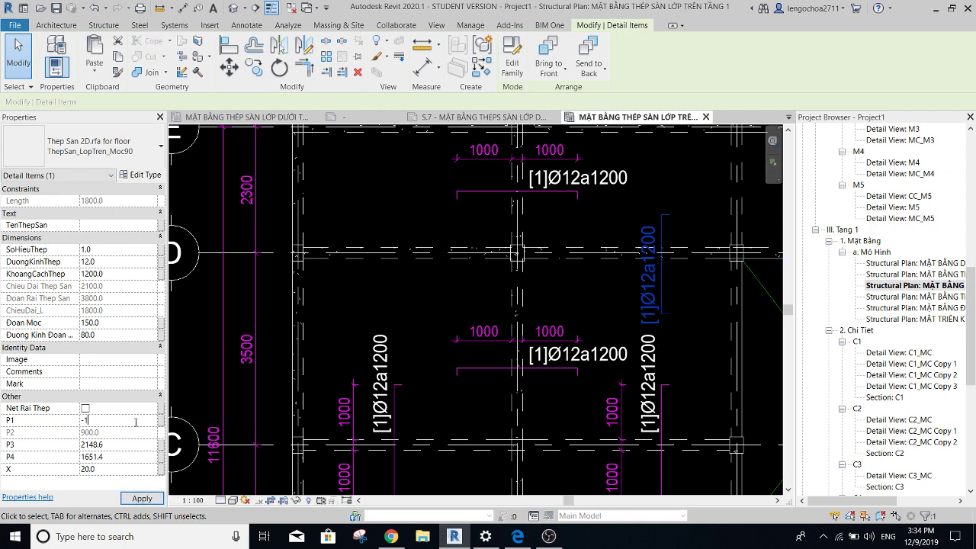
pyautogui.press('Return')
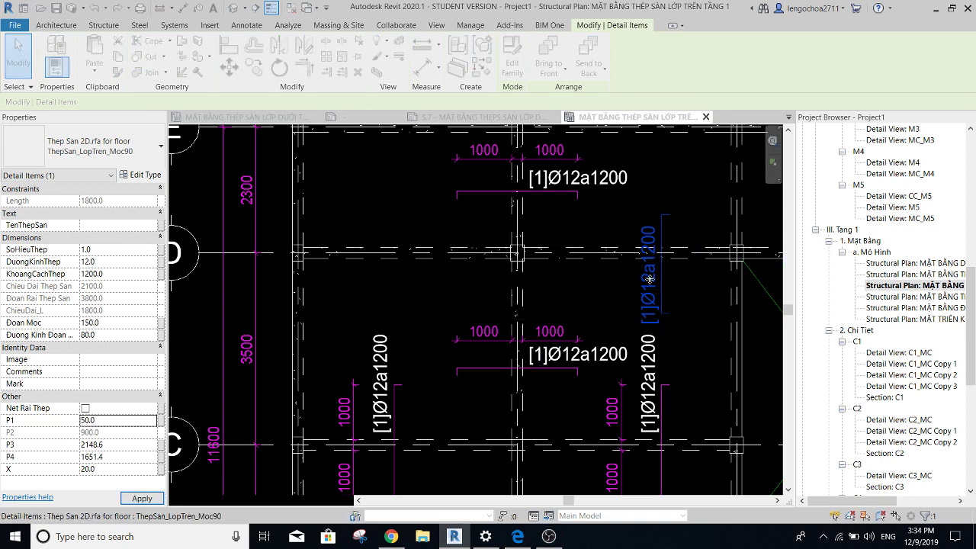
# Try dragging the rebar's hook end, then dismiss the resulting error.
pyautogui.scroll(2, 675, 283)
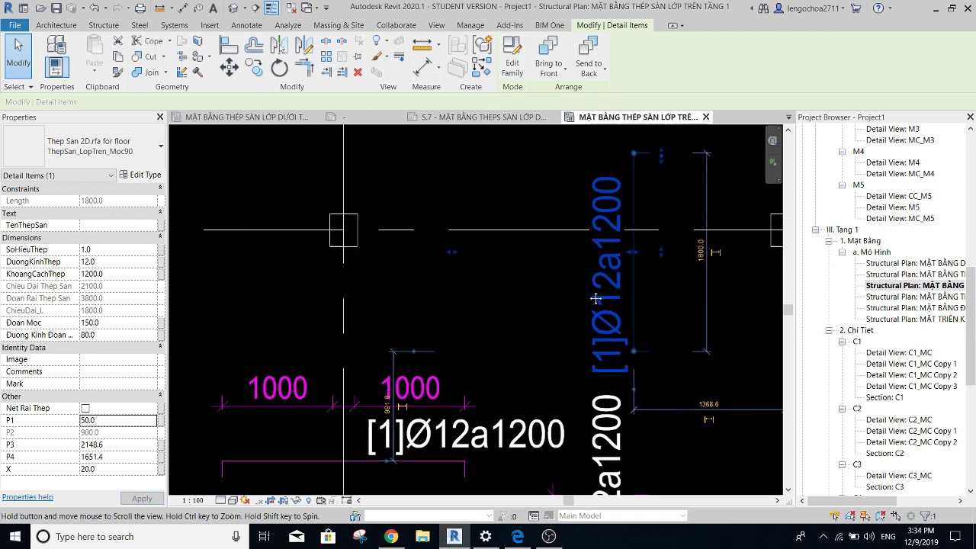
pyautogui.moveTo(678, 281); pyautogui.dragTo(534, 291, button='middle')
pyautogui.scroll(-1, 533, 291)
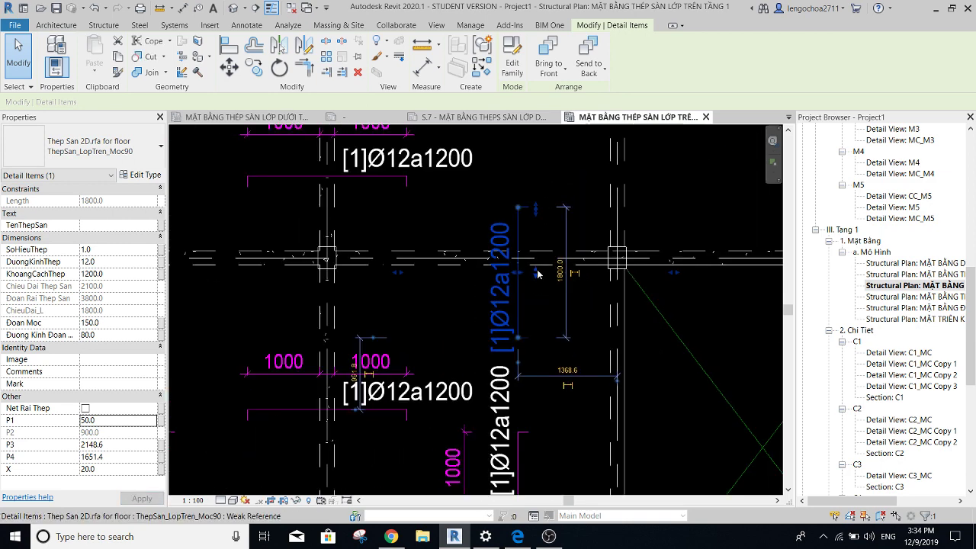
pyautogui.moveTo(538, 273); pyautogui.dragTo(534, 210)
pyautogui.press('Escape')
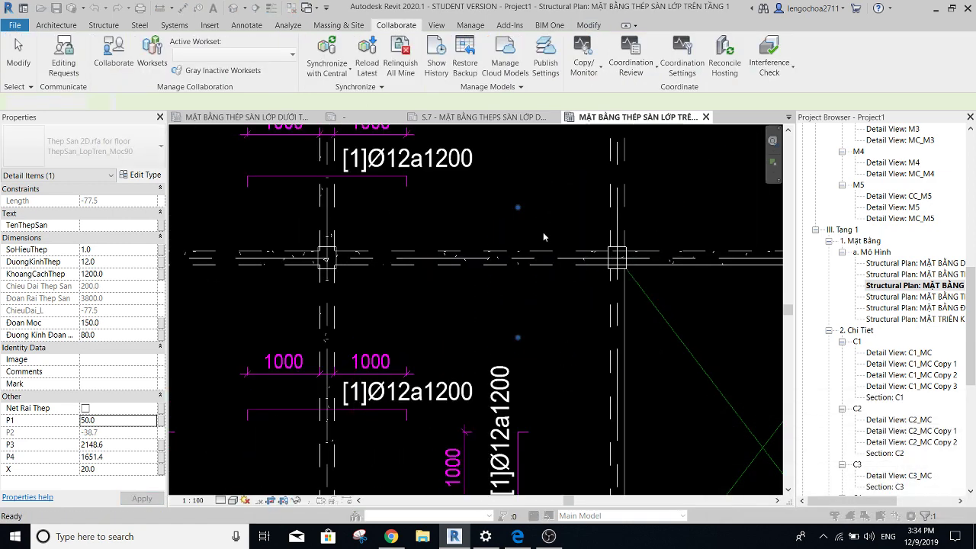
# Set the rebar's P3 to 1000, shift it left and stretch its end to the beam line.
pyautogui.click(511, 307)
pyautogui.write('1000')
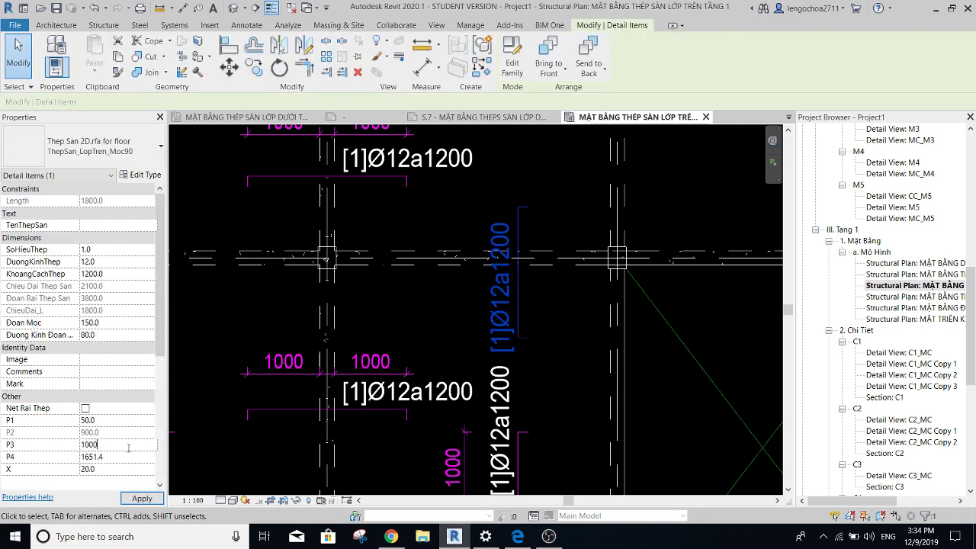
pyautogui.press('Return')
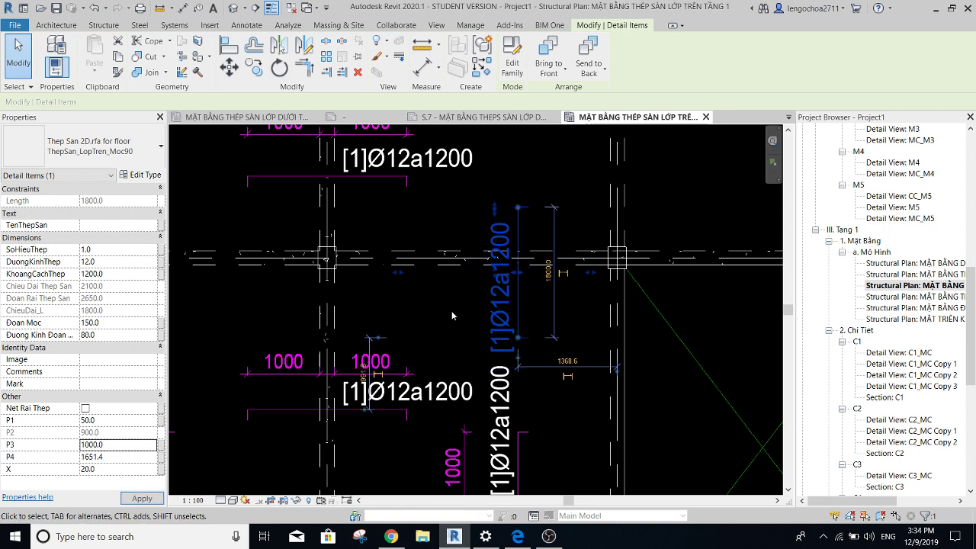
pyautogui.moveTo(503, 279); pyautogui.dragTo(342, 279)
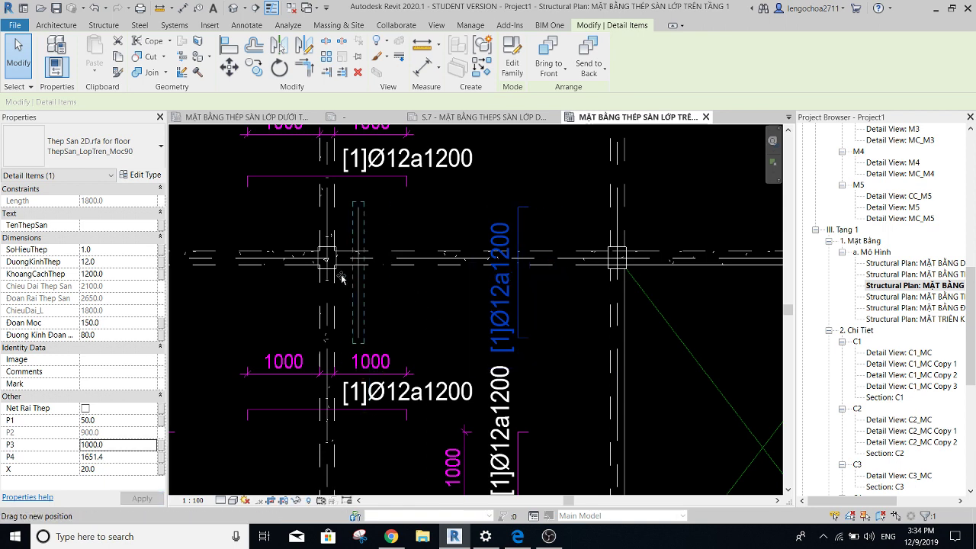
pyautogui.click(593, 283)
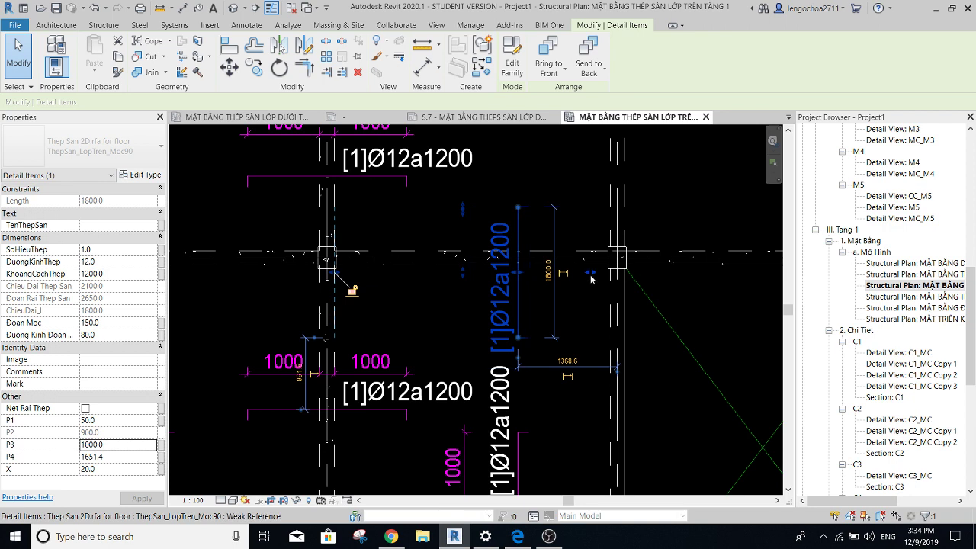
pyautogui.moveTo(592, 274); pyautogui.dragTo(613, 270)
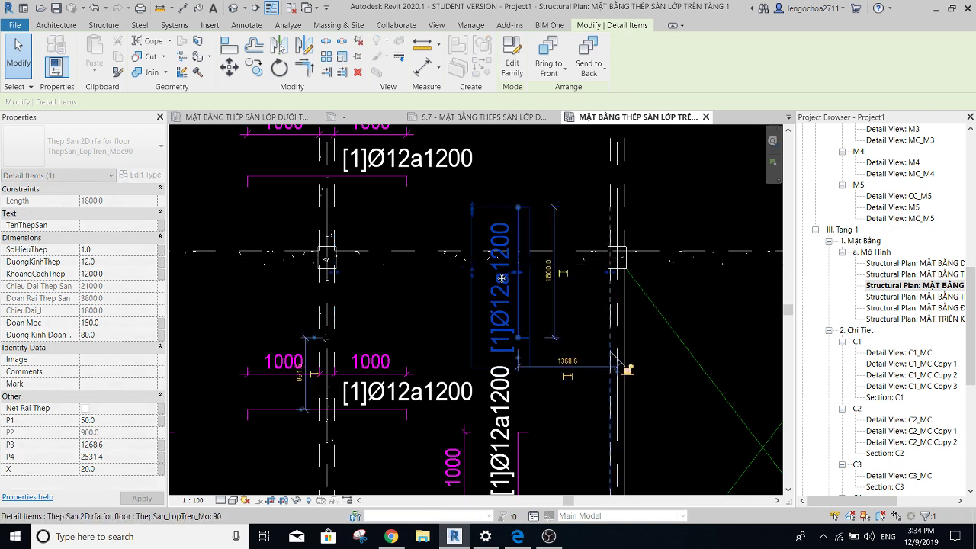
# Select the long vertical rebar, toggle the Net Rai Thep option on and off, then deselect.
pyautogui.click(469, 217)
pyautogui.press('Escape')
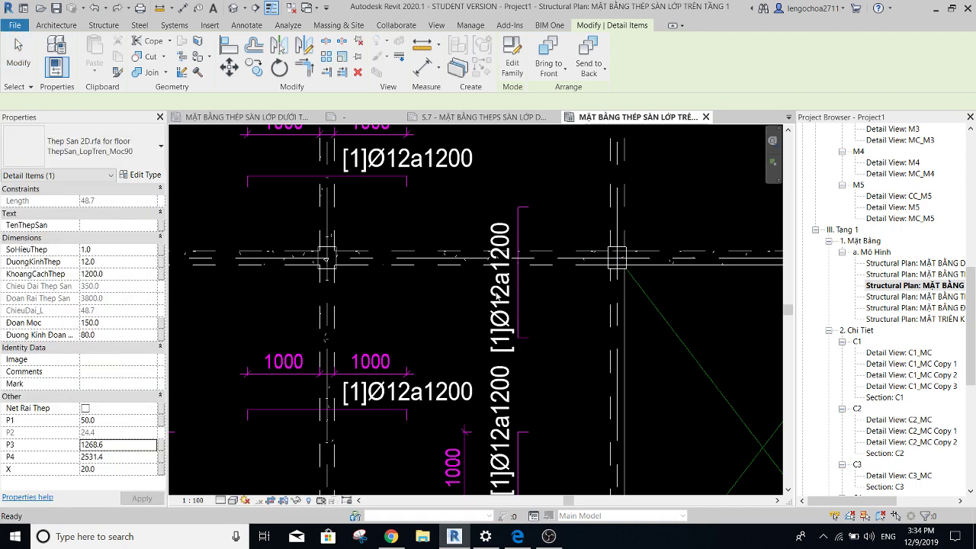
pyautogui.click(497, 296)
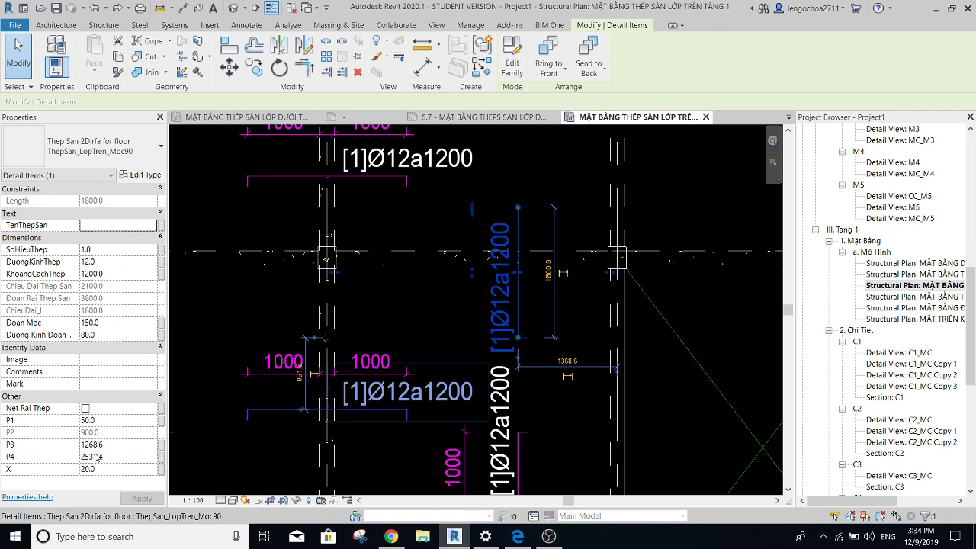
pyautogui.click(86, 410)
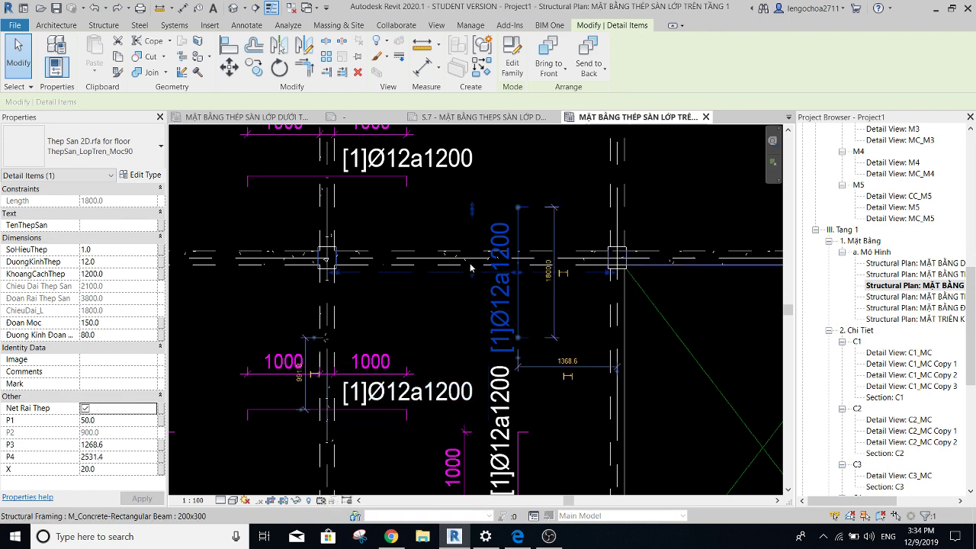
pyautogui.click(86, 410)
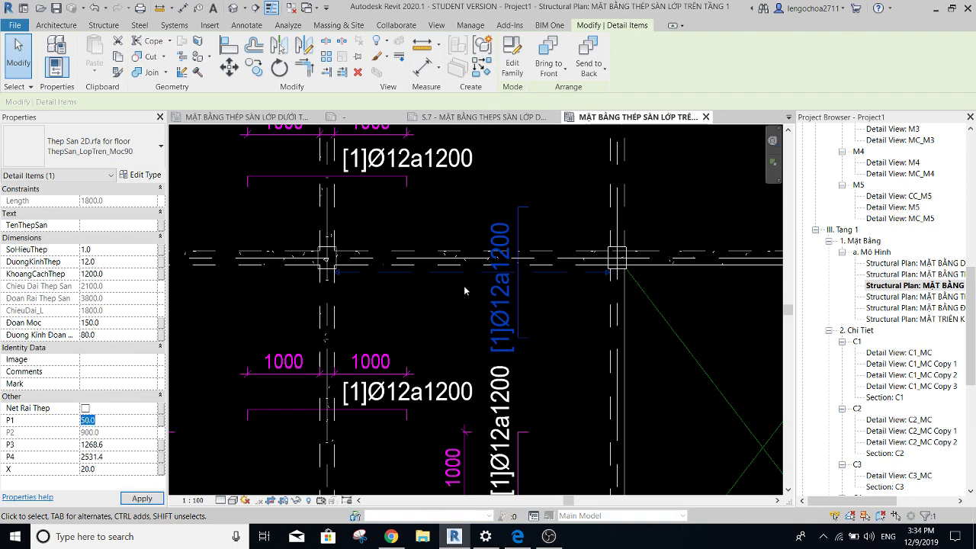
pyautogui.scroll(-2, 465, 291)
pyautogui.press('Escape')
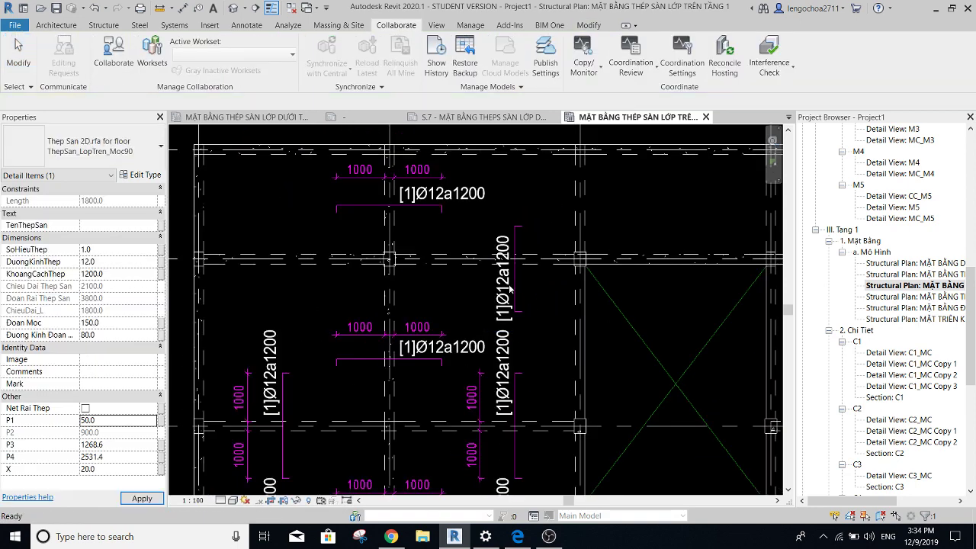
# Drag the vertical rebar's top grip upward toward 2280, cancelling the 'Can't make type' error.
pyautogui.click(510, 288)
pyautogui.scroll(2, 560, 230)
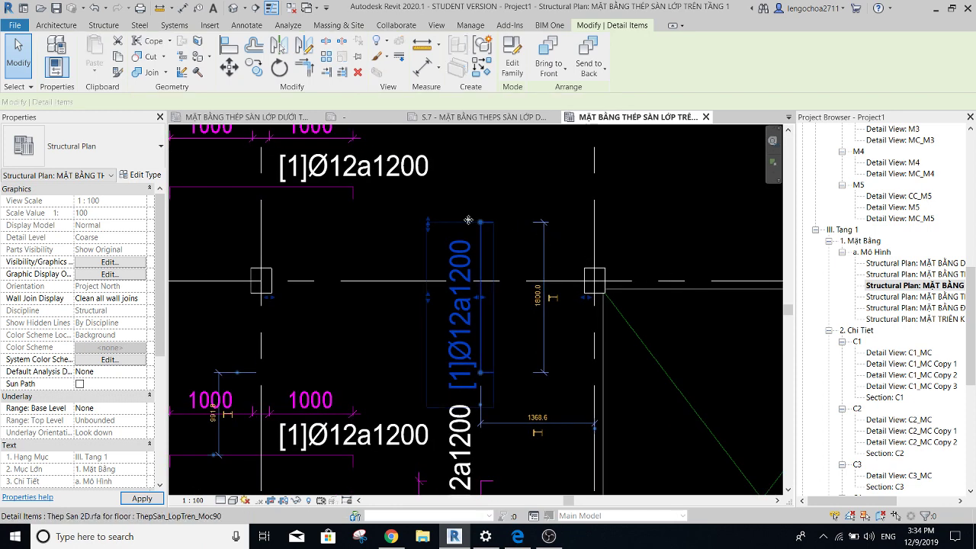
pyautogui.scroll(2, 467, 220)
pyautogui.moveTo(407, 229); pyautogui.dragTo(406, 189)
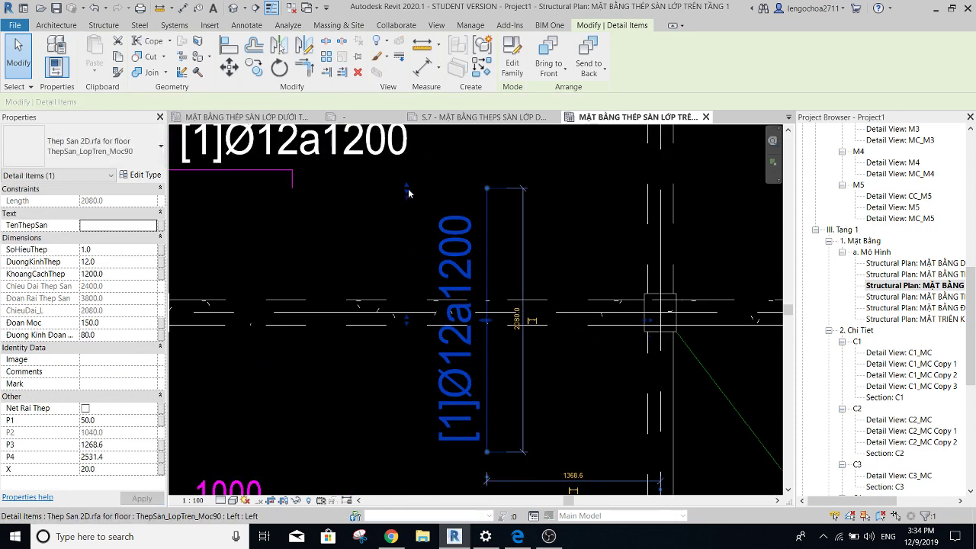
pyautogui.moveTo(408, 193); pyautogui.dragTo(407, 171)
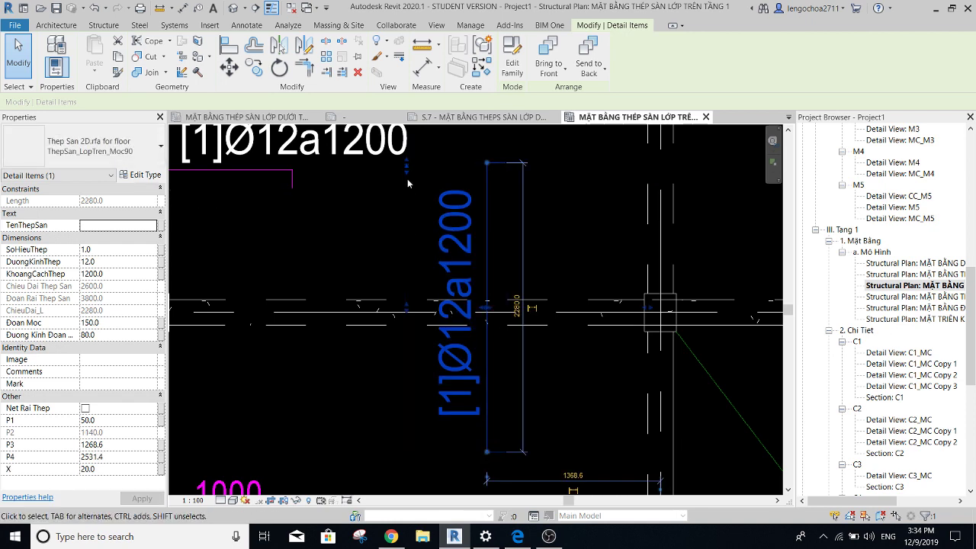
pyautogui.moveTo(406, 179)
pyautogui.mouseDown()
pyautogui.moveTo(407, 213)
pyautogui.moveTo(394, 211)
pyautogui.mouseUp()
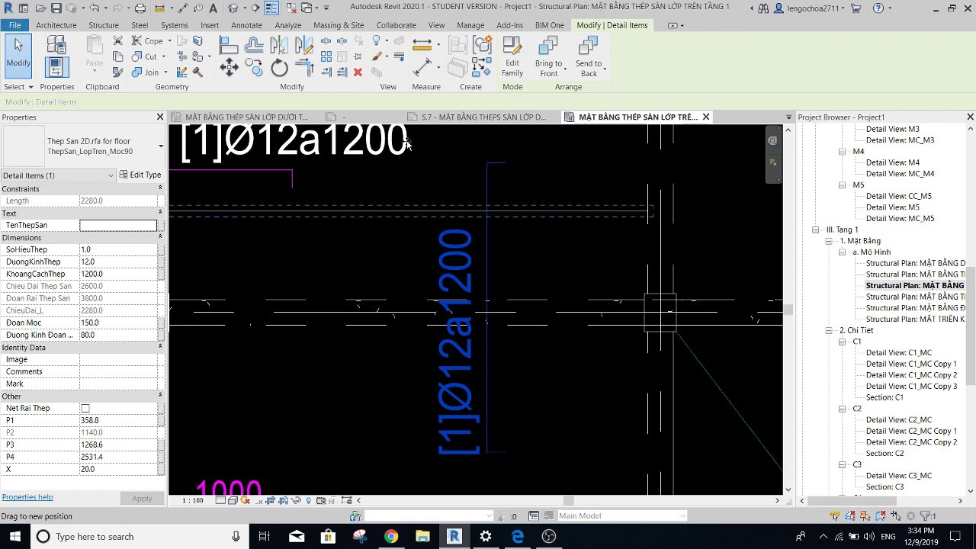
pyautogui.scroll(-3, 414, 289)
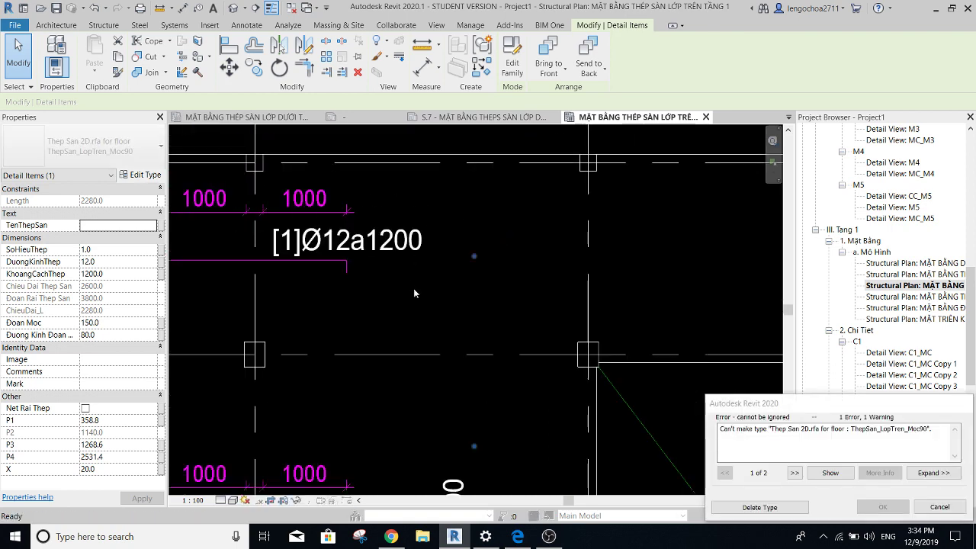
pyautogui.scroll(-2, 414, 289)
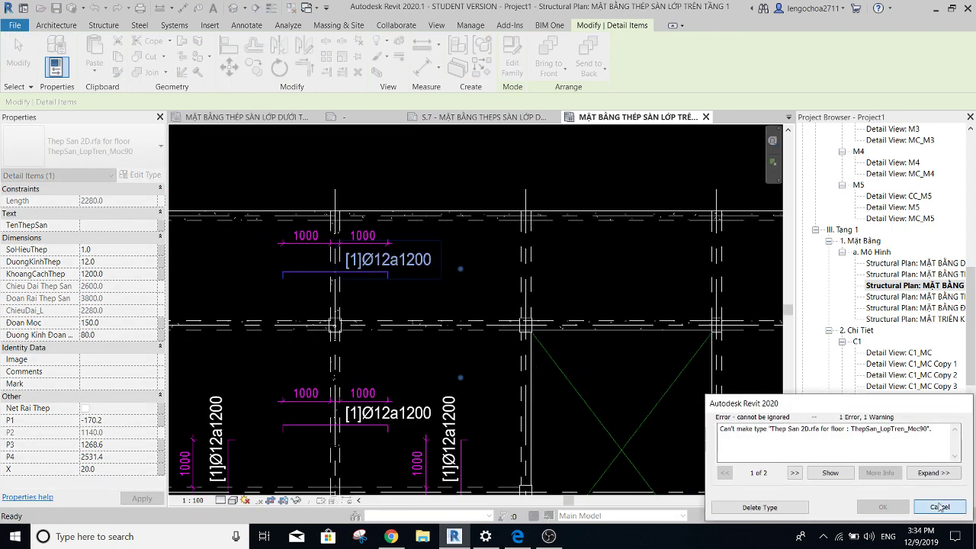
pyautogui.click(938, 506)
pyautogui.scroll(3, 453, 262)
pyautogui.scroll(-3, 453, 261)
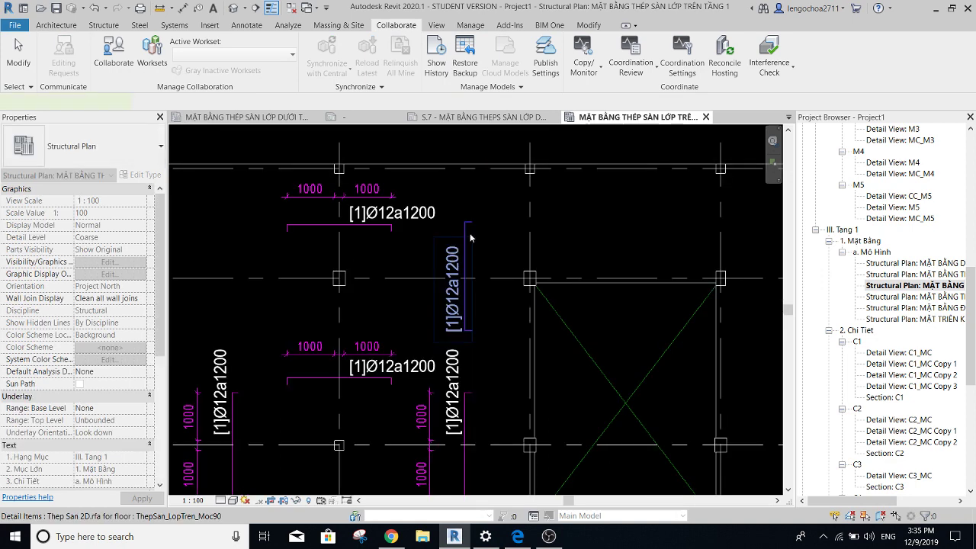
# Extend the vertical rebar's top end to 2800 long, dismissing the error.
pyautogui.click(470, 239)
pyautogui.scroll(2, 471, 236)
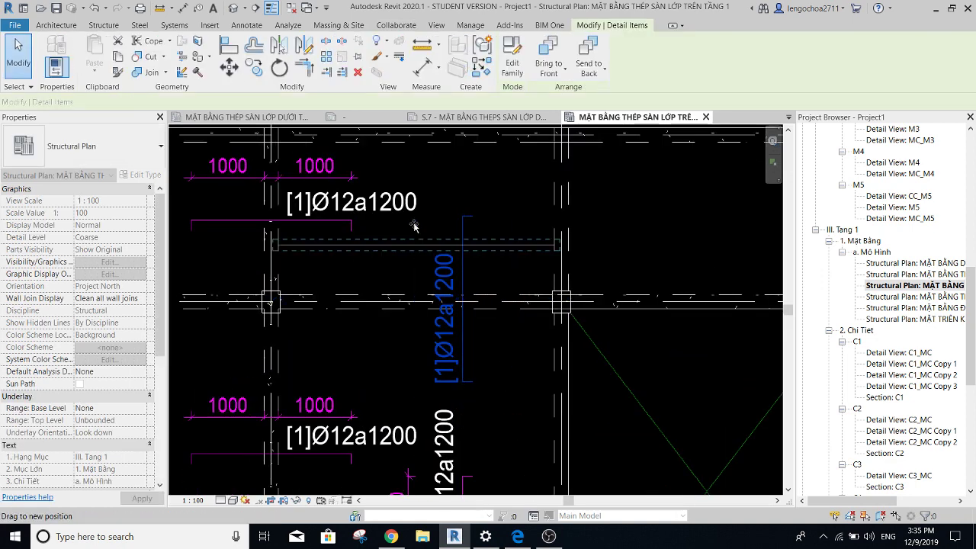
pyautogui.click(414, 226)
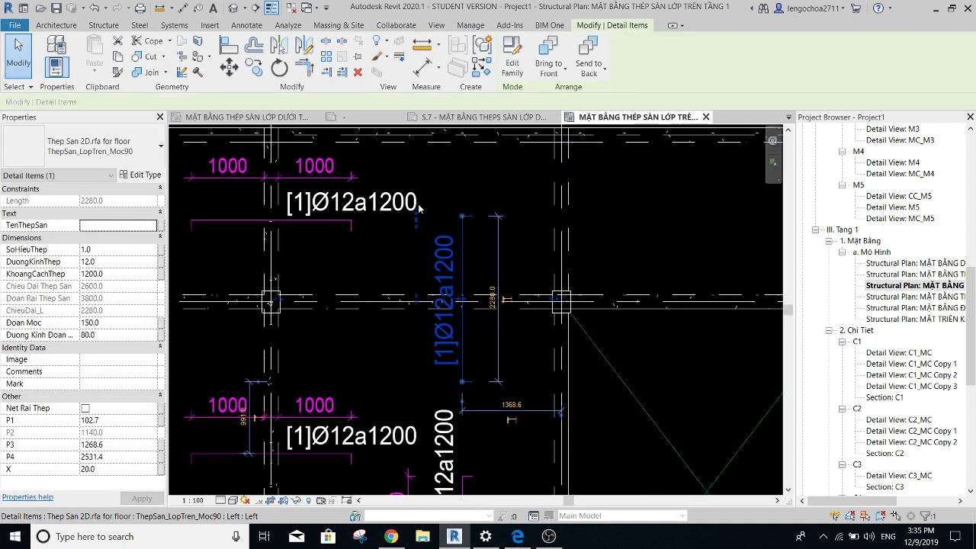
pyautogui.moveTo(416, 218); pyautogui.dragTo(426, 177)
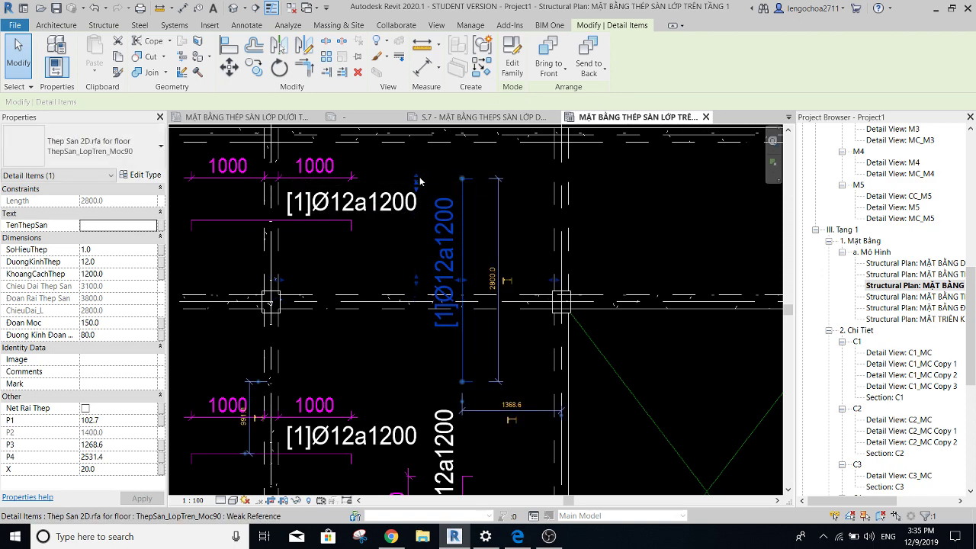
pyautogui.press('Return')
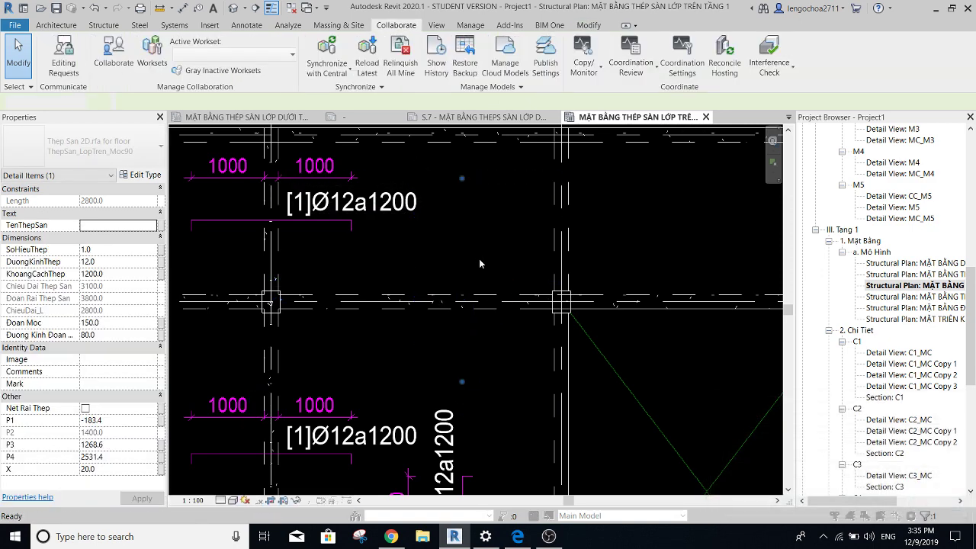
pyautogui.scroll(3, 479, 259)
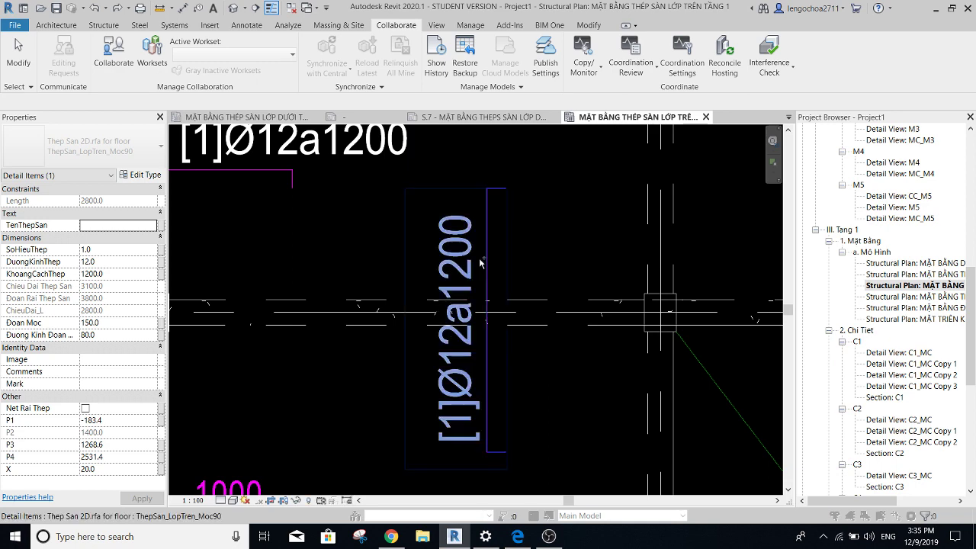
pyautogui.press('Escape')
pyautogui.scroll(-3, 481, 262)
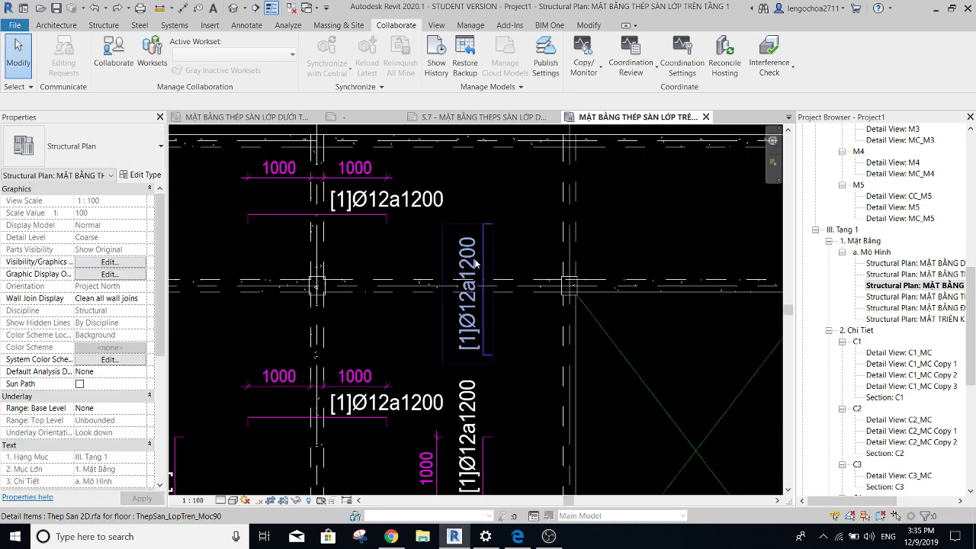
# Start the Aligned Dimension tool with the DI shortcut.
pyautogui.press('d')
pyautogui.press('i')
pyautogui.scroll(2, 450, 282)
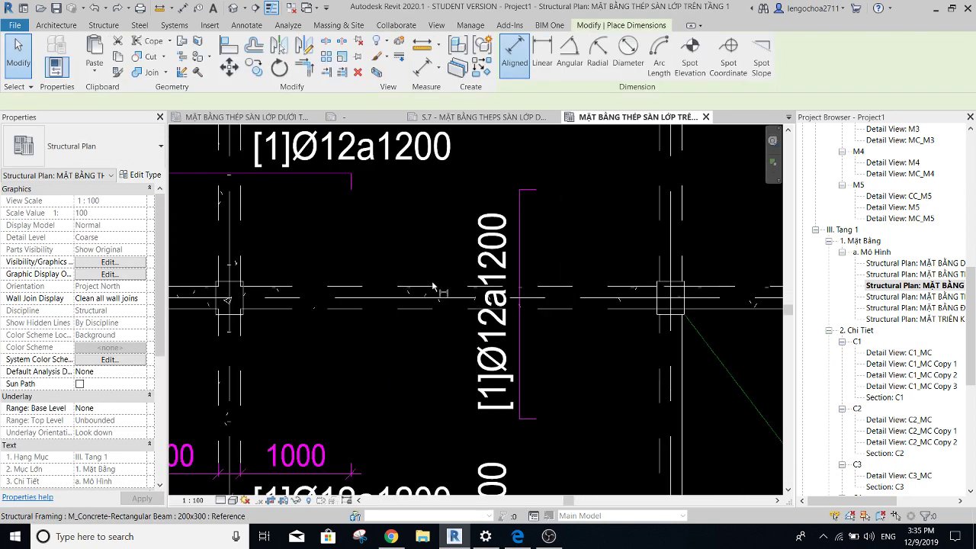
# Place chained 880 and 1000 aligned dimensions from the beam along the vertical bar.
pyautogui.click(528, 192)
pyautogui.scroll(-2, 439, 225)
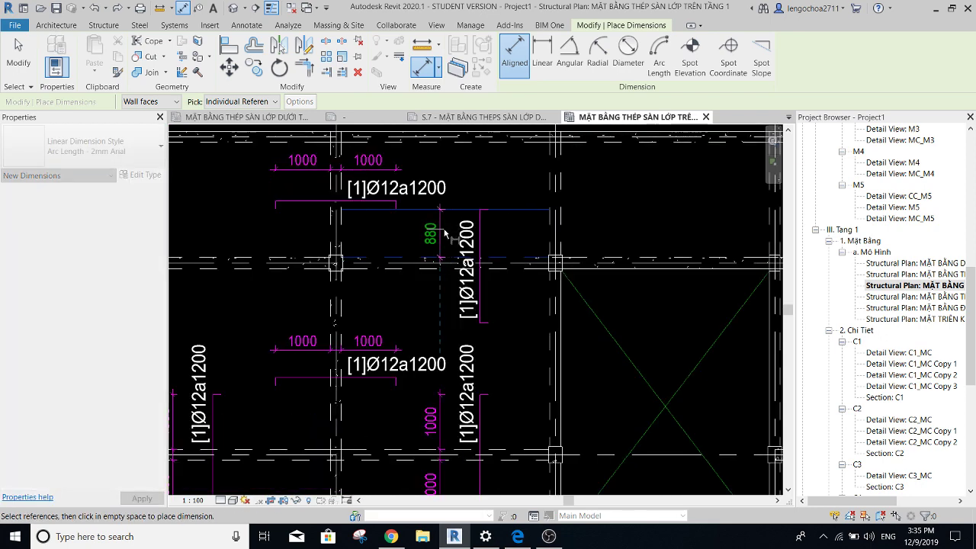
pyautogui.click(458, 322)
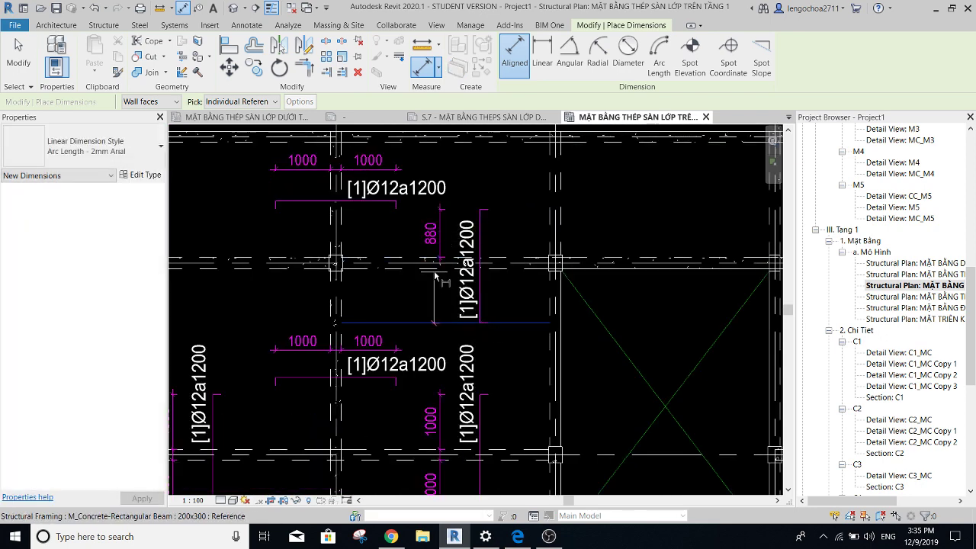
pyautogui.click(437, 267)
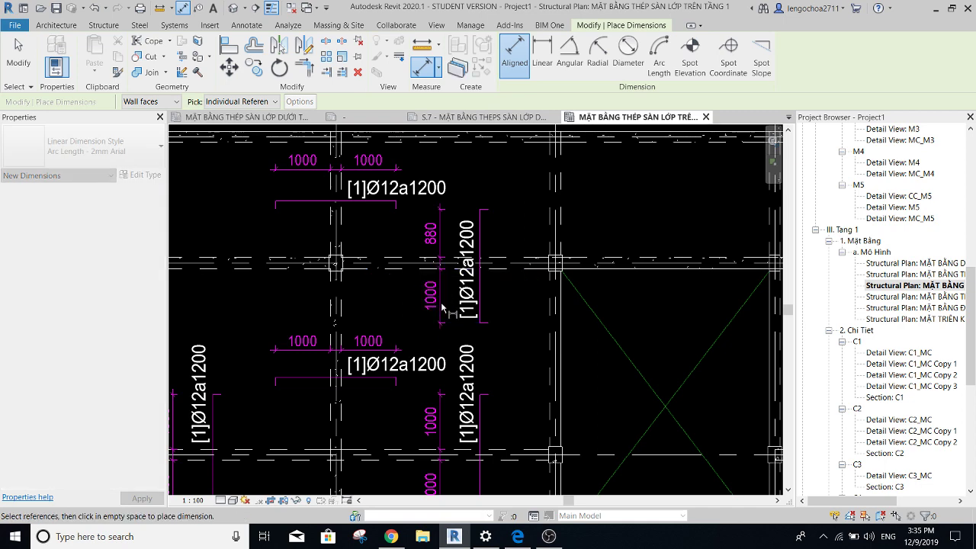
pyautogui.press('Escape')
pyautogui.press('Escape')
pyautogui.scroll(1, 446, 313)
pyautogui.scroll(1, 454, 327)
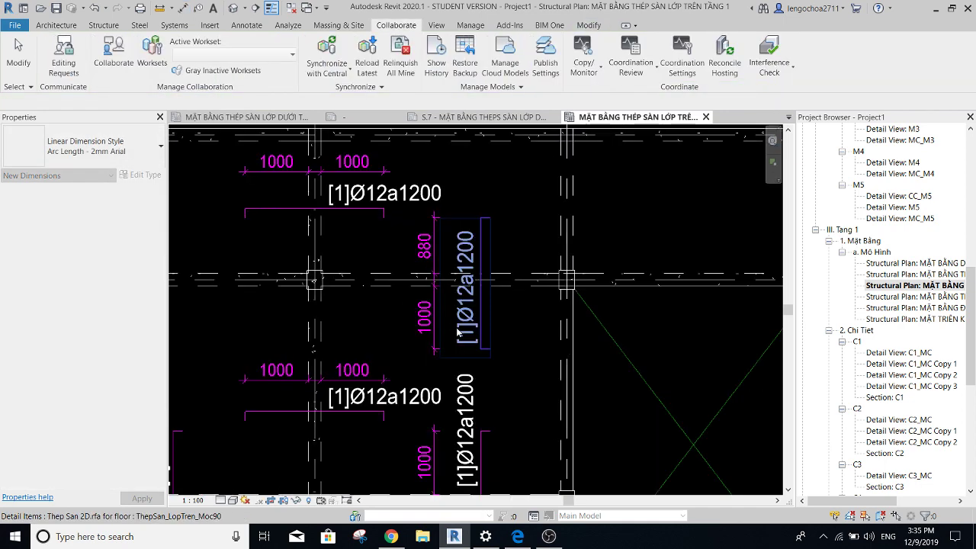
# Center the dimensioned bar in the view and select the vertical rebar detail.
pyautogui.moveTo(458, 331); pyautogui.dragTo(518, 254, button='middle')
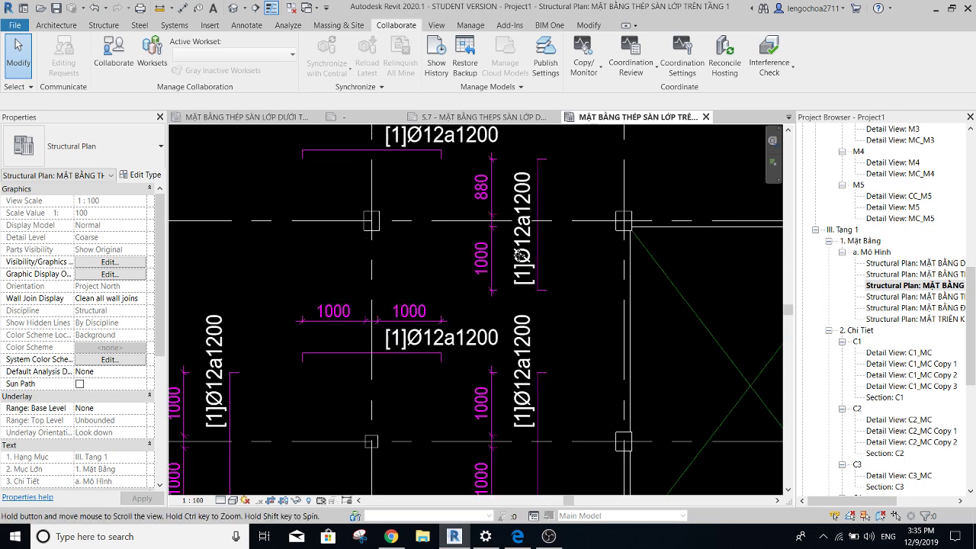
pyautogui.scroll(1, 518, 229)
pyautogui.scroll(-1, 562, 220)
pyautogui.scroll(1, 562, 215)
pyautogui.click(563, 215)
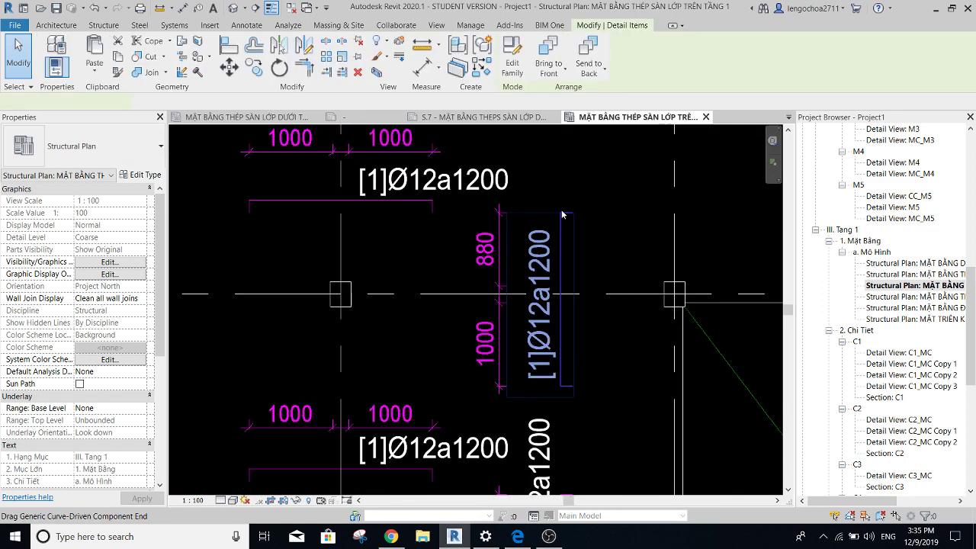
pyautogui.scroll(1, 562, 216)
# Try pulling the bar's top end down, then undo the length change and deselect.
pyautogui.moveTo(562, 229); pyautogui.dragTo(559, 247)
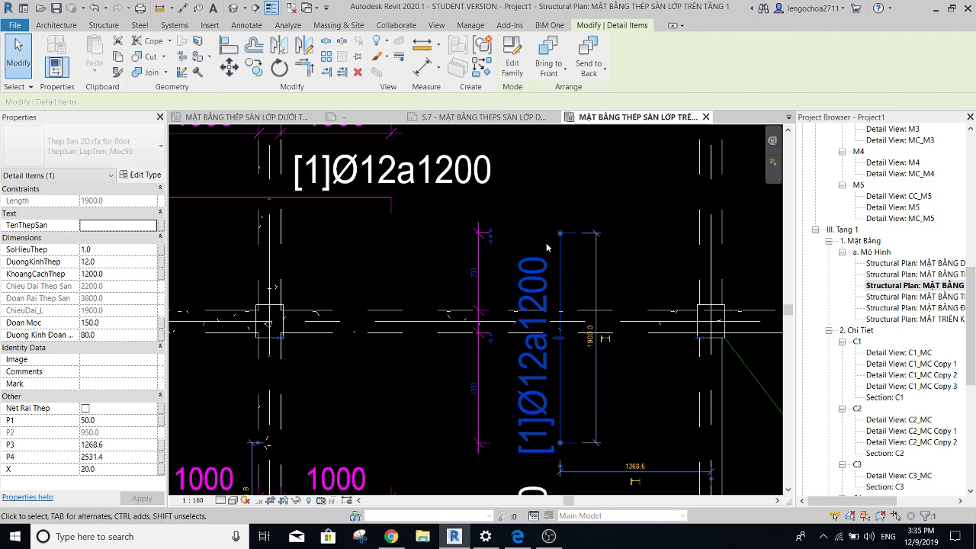
pyautogui.hotkey('ctrl', 'z')
pyautogui.scroll(-2, 548, 277)
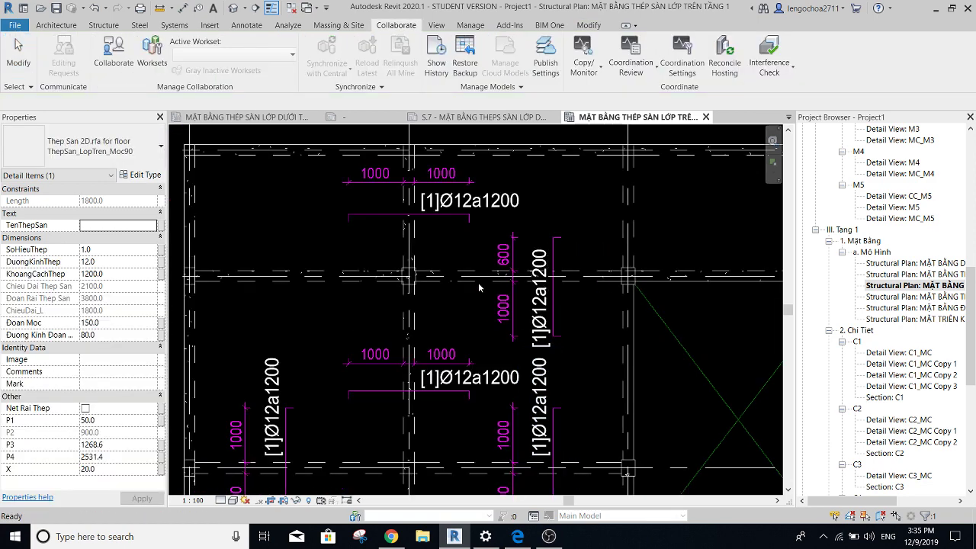
pyautogui.scroll(-2, 507, 266)
pyautogui.click(507, 274)
pyautogui.scroll(2, 506, 275)
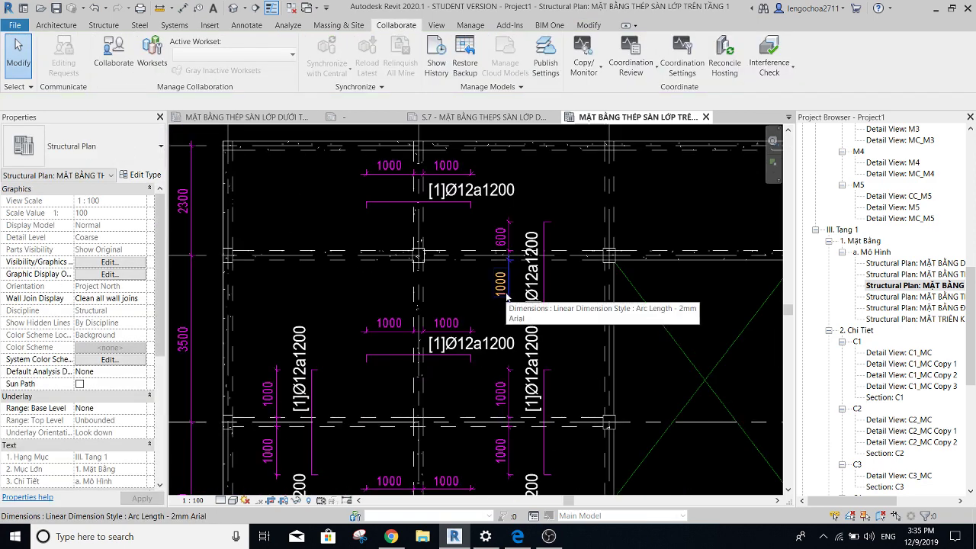
# Copy the bar with its 1000 and 600 dimensions 4000 mm left into the neighbouring bay.
pyautogui.click(507, 297)
pyautogui.keyDown('ctrl'); pyautogui.click(505, 235); pyautogui.keyUp('ctrl')
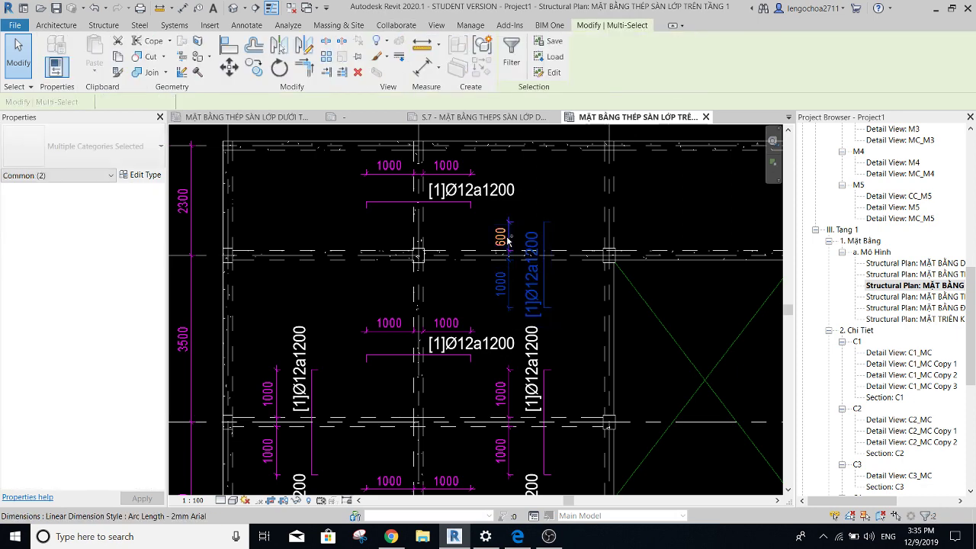
pyautogui.moveTo(536, 253); pyautogui.dragTo(569, 238)
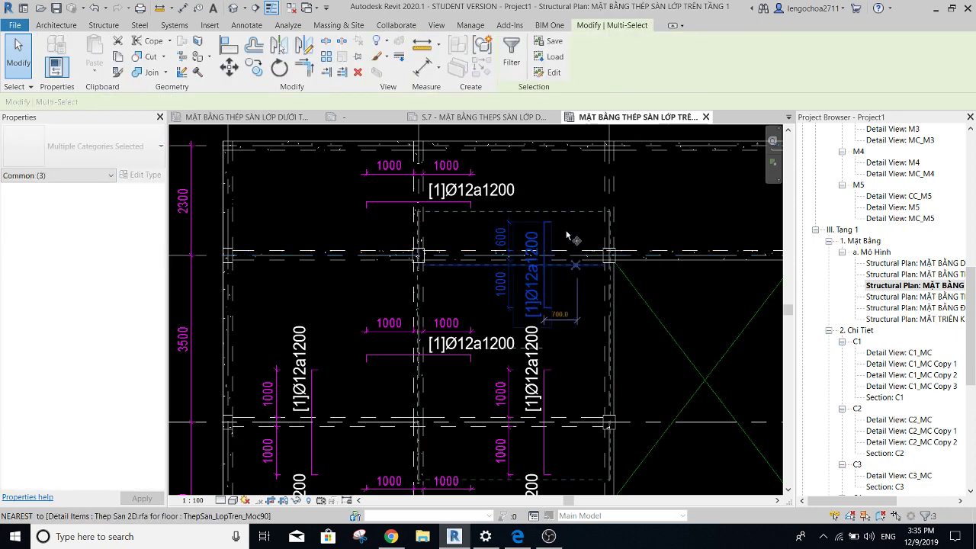
pyautogui.press('c')
pyautogui.press('o')
pyautogui.click(608, 254)
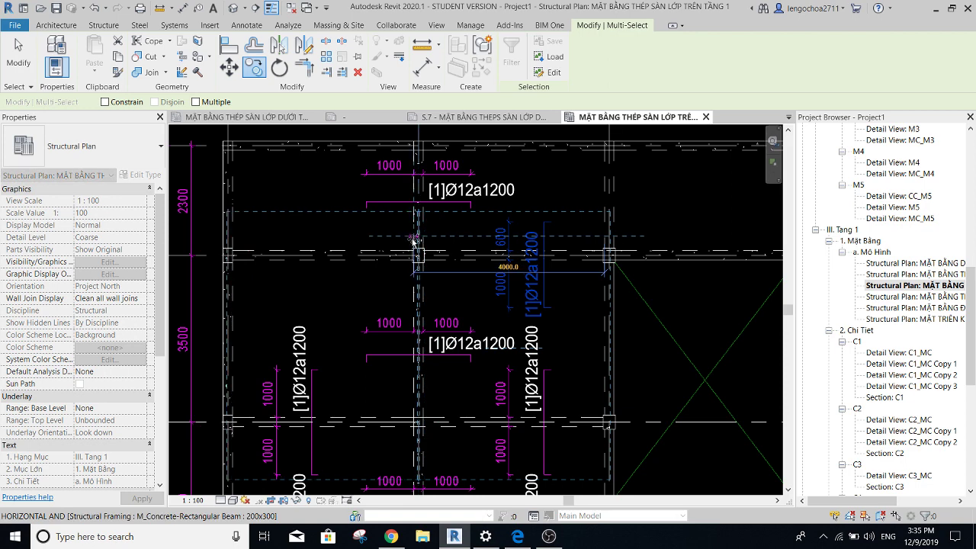
pyautogui.click(414, 242)
pyautogui.scroll(-3, 415, 244)
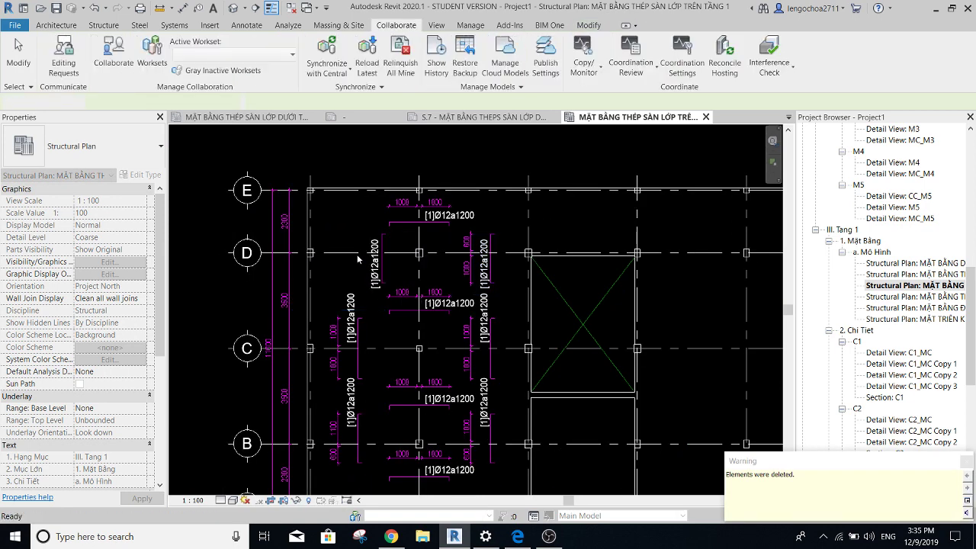
pyautogui.scroll(3, 391, 282)
# Start the Aligned Dimension tool with the DI shortcut.
pyautogui.press('d')
pyautogui.press('i')
pyautogui.scroll(2, 336, 270)
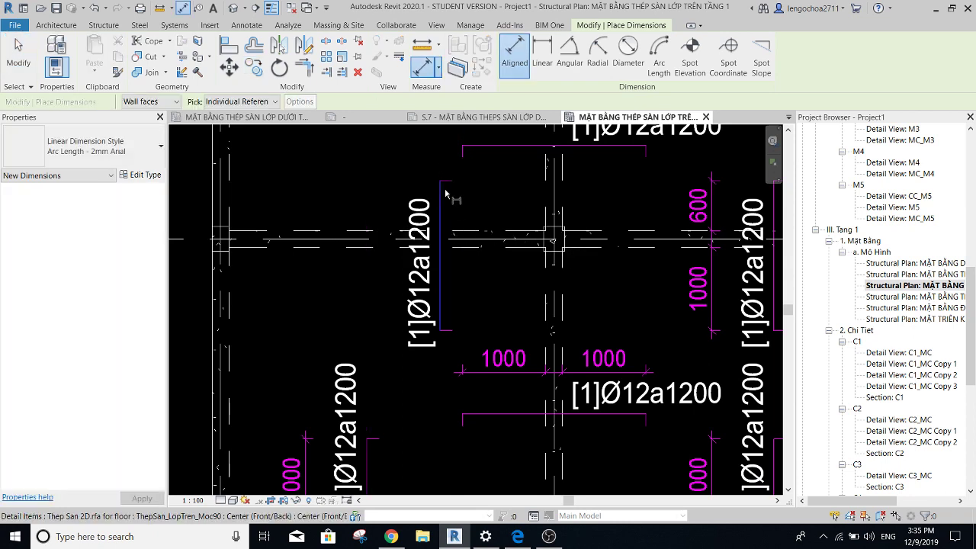
# Add 600 and 1000 aligned dimensions from the beam to the copied Ø12a1200 bar.
pyautogui.scroll(2, 446, 193)
pyautogui.click(349, 258)
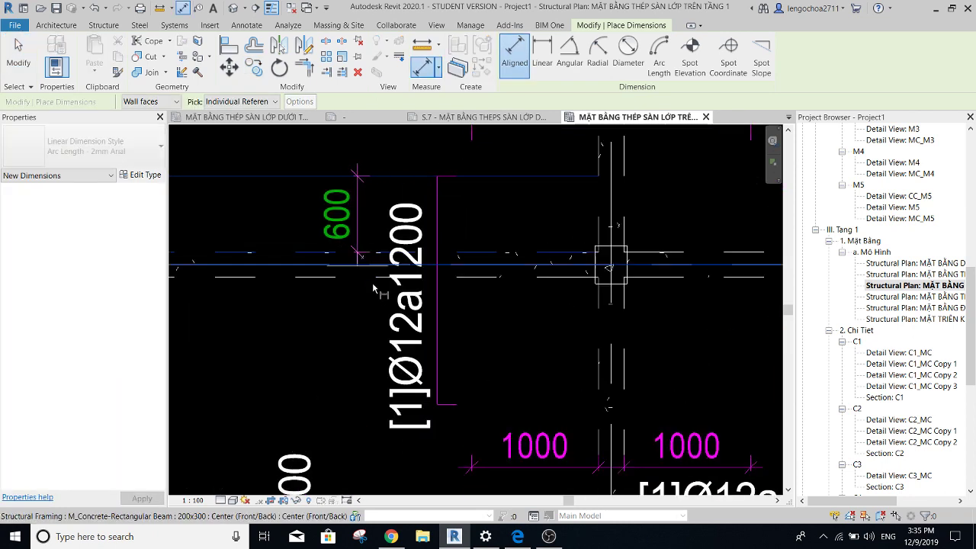
pyautogui.scroll(-1, 363, 340)
pyautogui.click(379, 383)
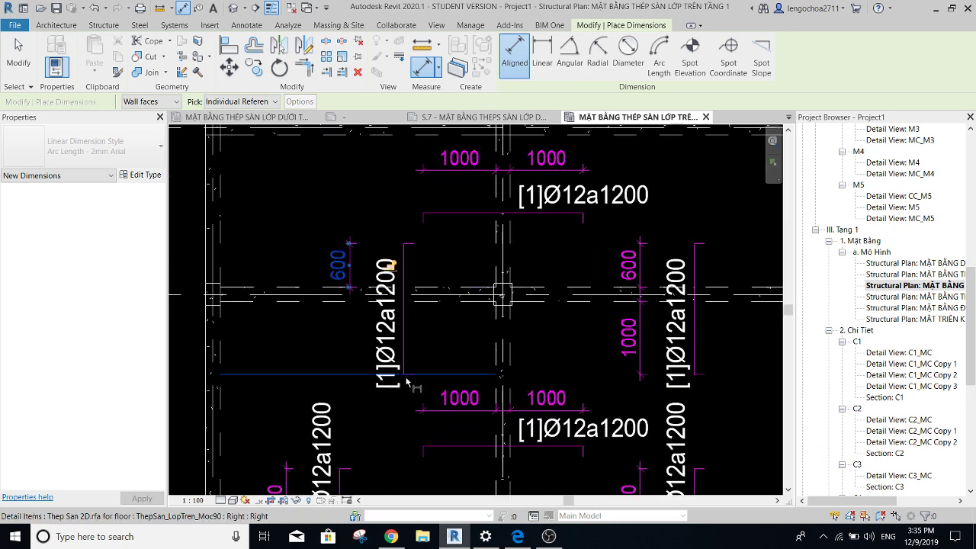
pyautogui.click(352, 374)
pyautogui.click(352, 302)
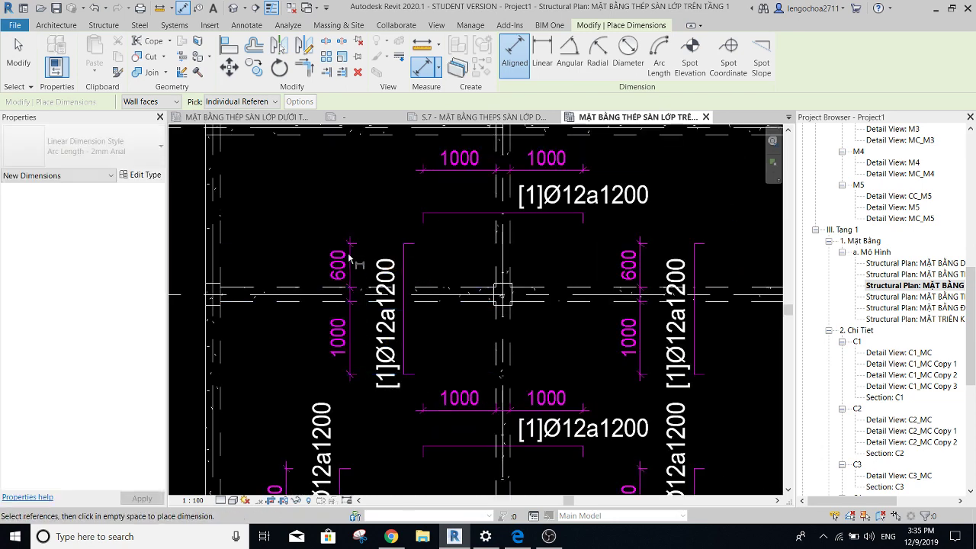
pyautogui.scroll(-4, 350, 274)
pyautogui.press('Escape')
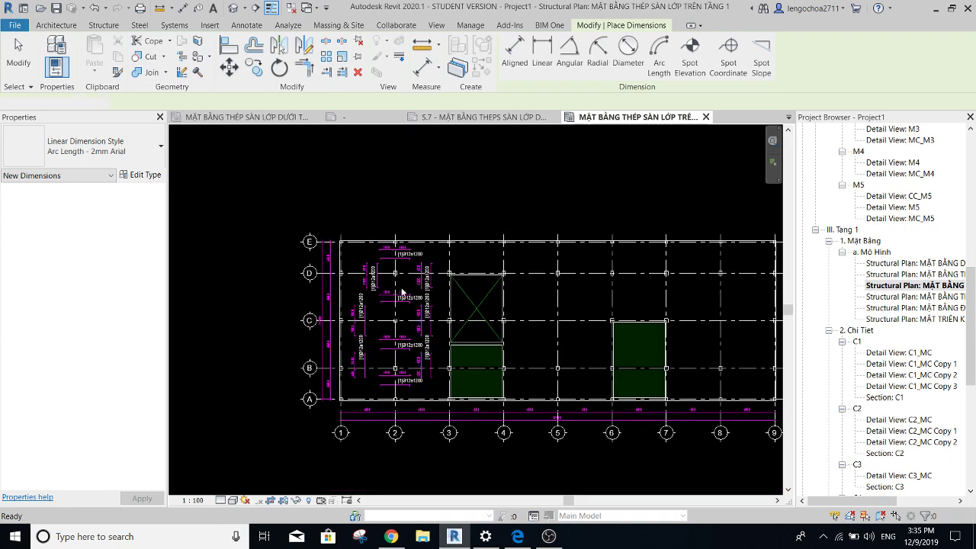
pyautogui.press('Escape')
# Select the copied rebar detail and nudge it two steps to the left.
pyautogui.scroll(1, 381, 414)
pyautogui.scroll(1, 378, 413)
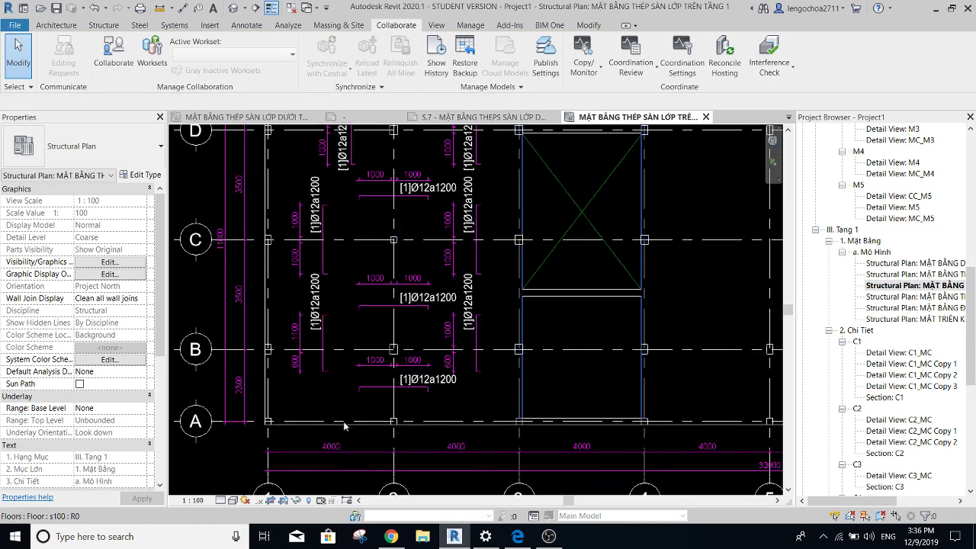
pyautogui.scroll(-1, 350, 361)
pyautogui.scroll(1, 345, 246)
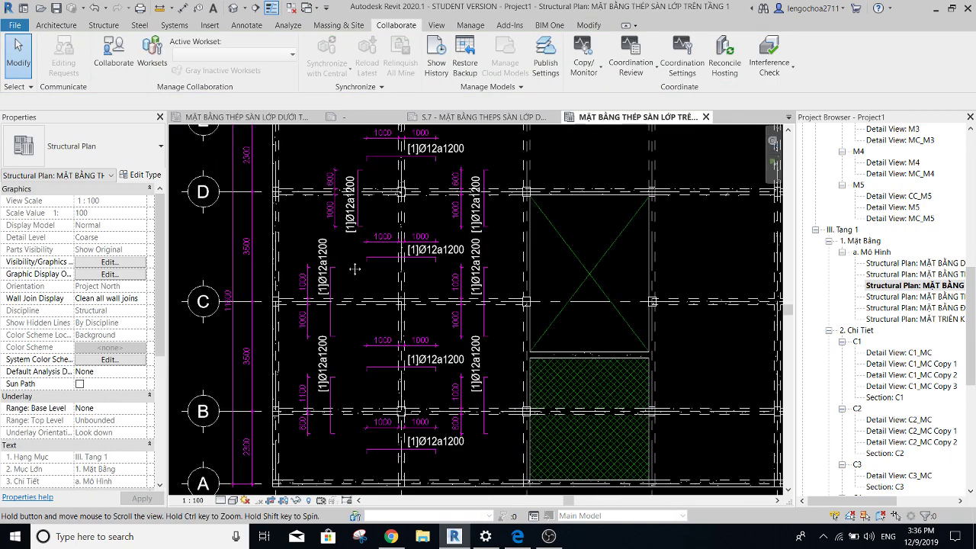
pyautogui.scroll(1, 355, 254)
pyautogui.click(365, 243)
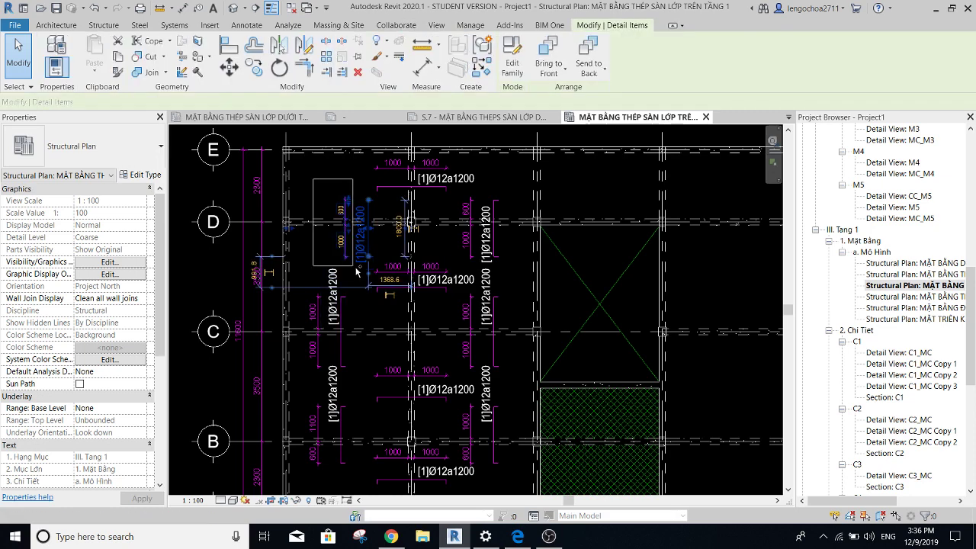
pyautogui.press('Left')
pyautogui.press('Left')
pyautogui.press('Left')
pyautogui.press('Left')
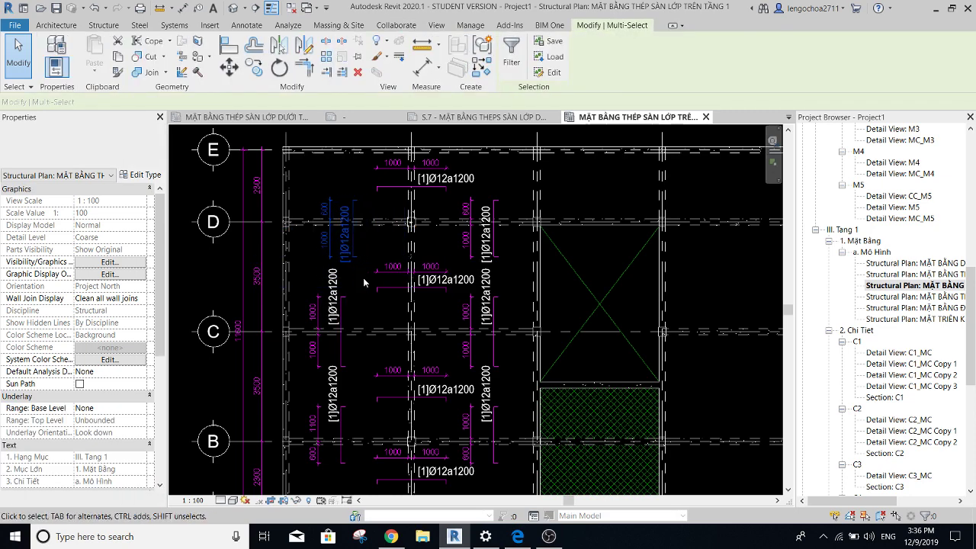
pyautogui.press('Left')
pyautogui.press('Left')
pyautogui.scroll(1, 343, 222)
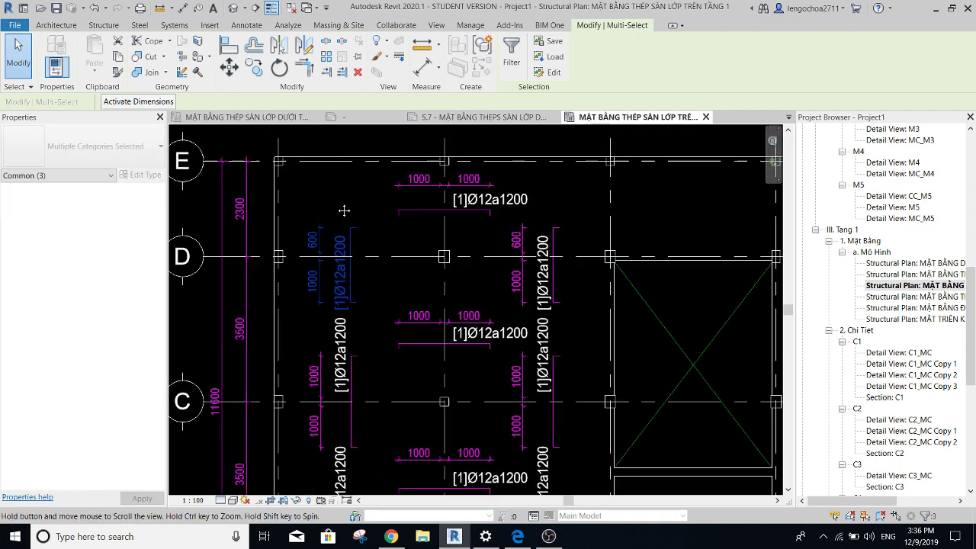
pyautogui.scroll(1, 350, 239)
# Reselect the copied rebar detail alone and zoom in on it.
pyautogui.press('Escape')
pyautogui.click(350, 238)
pyautogui.scroll(2, 350, 238)
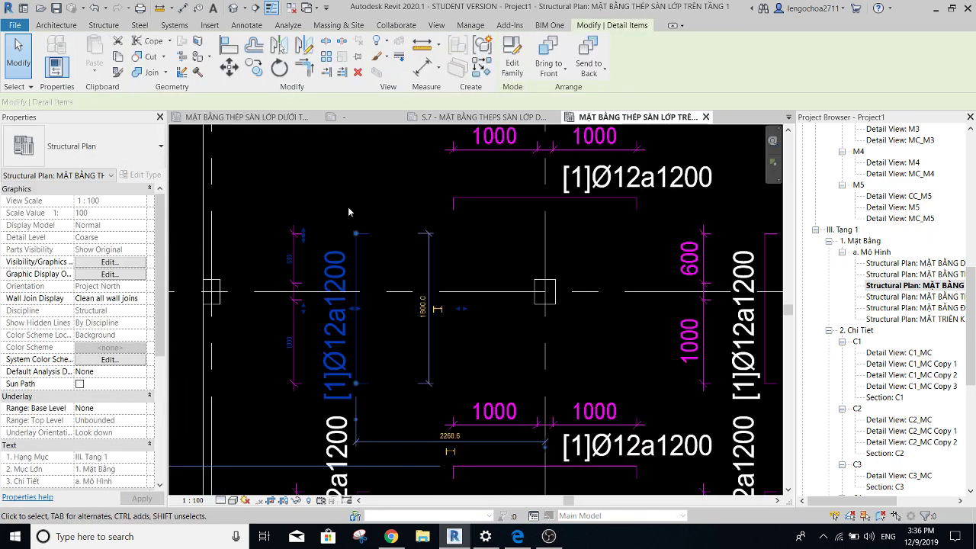
pyautogui.moveTo(349, 211); pyautogui.dragTo(388, 155, button='middle')
pyautogui.press('c')
pyautogui.press('s')
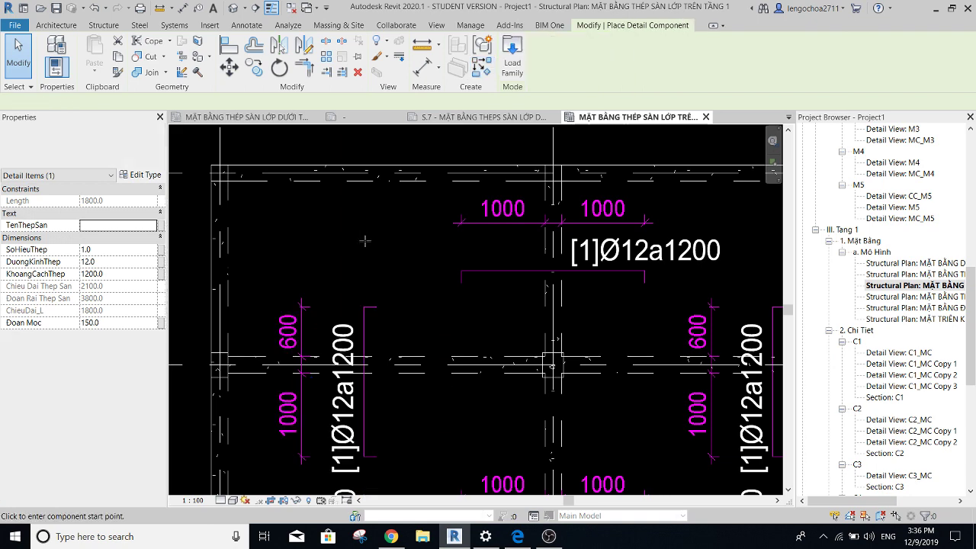
pyautogui.click(366, 177)
pyautogui.scroll(-1, 359, 222)
pyautogui.press('Escape')
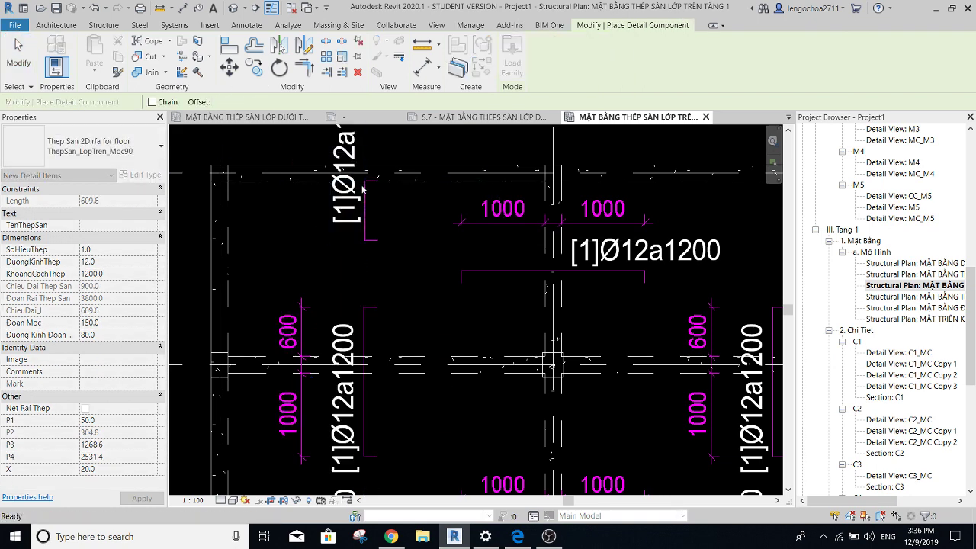
pyautogui.press('Escape')
pyautogui.scroll(-1, 358, 223)
pyautogui.press('Escape')
pyautogui.scroll(-1, 364, 276)
pyautogui.press('Escape')
pyautogui.scroll(1, 362, 228)
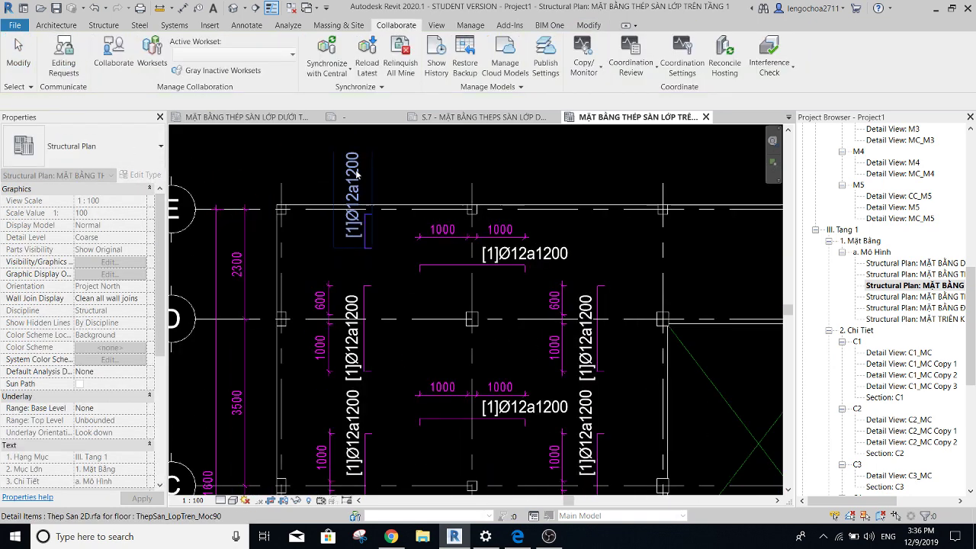
pyautogui.scroll(1, 360, 183)
pyautogui.click(361, 177)
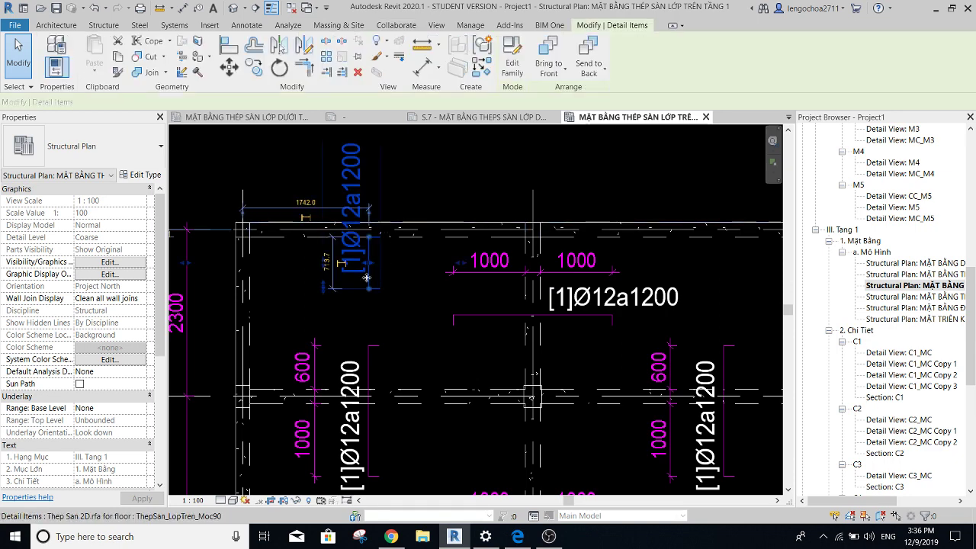
pyautogui.press('Escape')
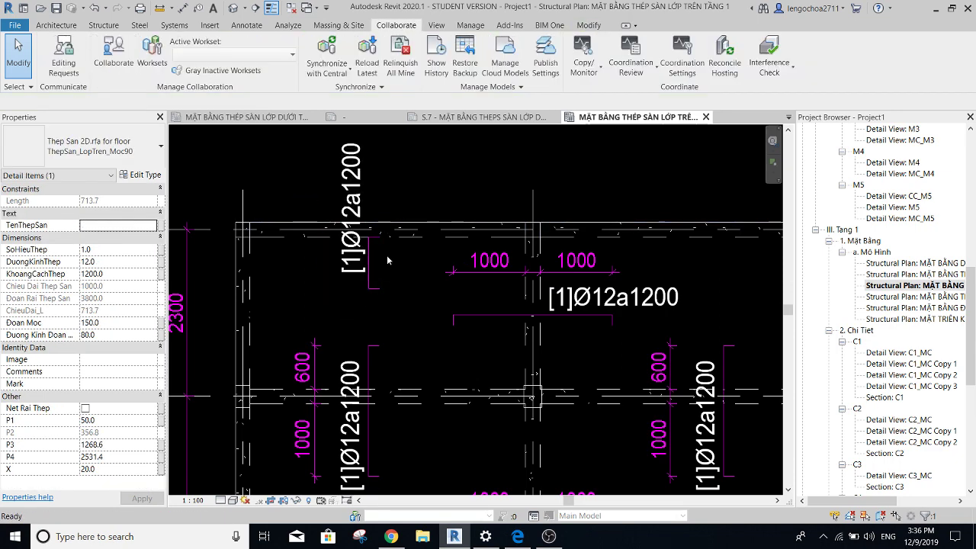
pyautogui.scroll(1, 386, 262)
pyautogui.scroll(1, 372, 261)
pyautogui.click(371, 241)
pyautogui.scroll(2, 371, 241)
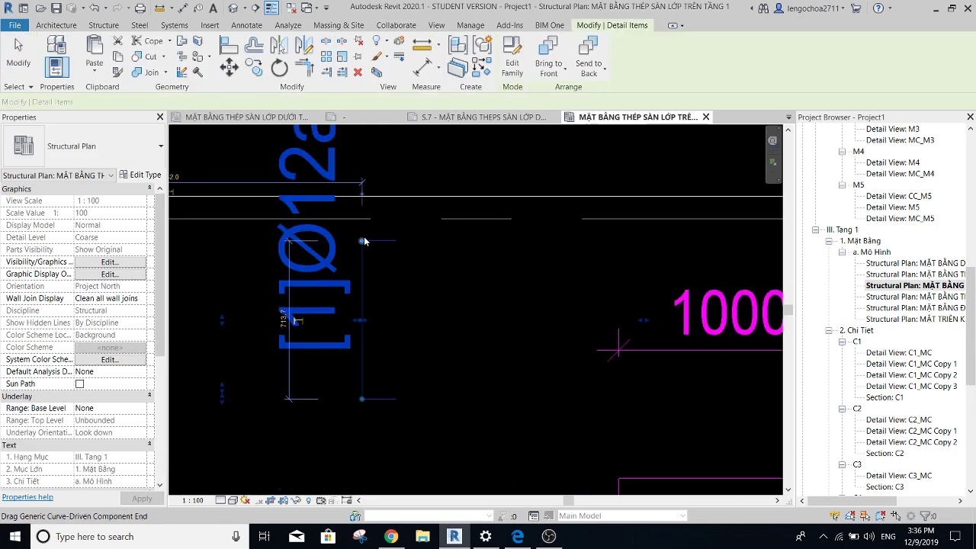
pyautogui.press('Escape')
pyautogui.scroll(-2, 365, 207)
pyautogui.scroll(-1, 367, 212)
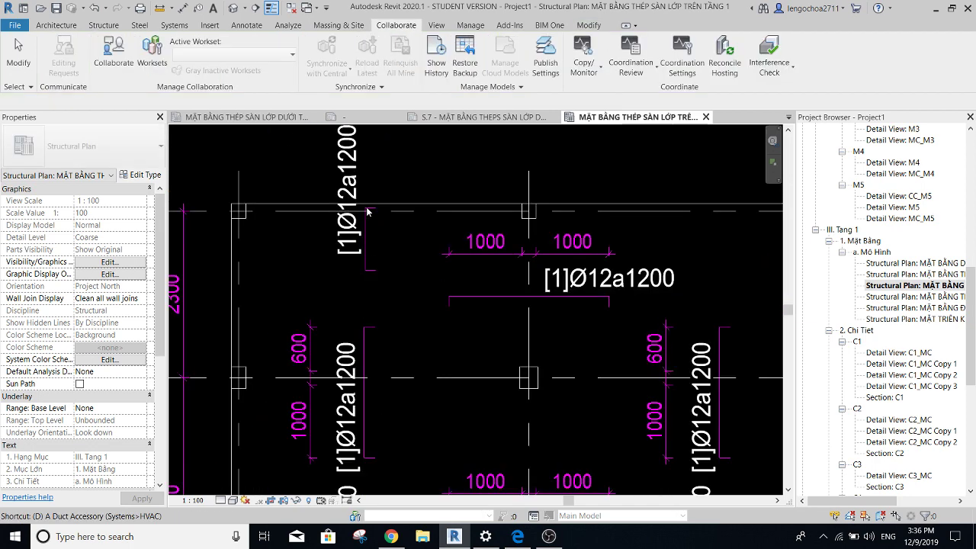
# Add a 714 aligned dimension from the top reference line to the rebar end.
pyautogui.press('d')
pyautogui.press('i')
pyautogui.click(326, 219)
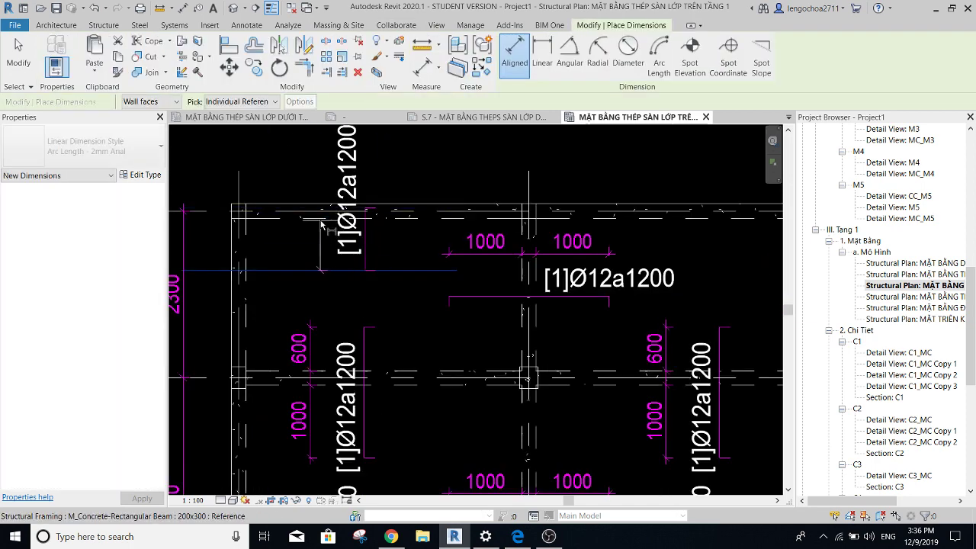
pyautogui.click(326, 271)
pyautogui.click(311, 295)
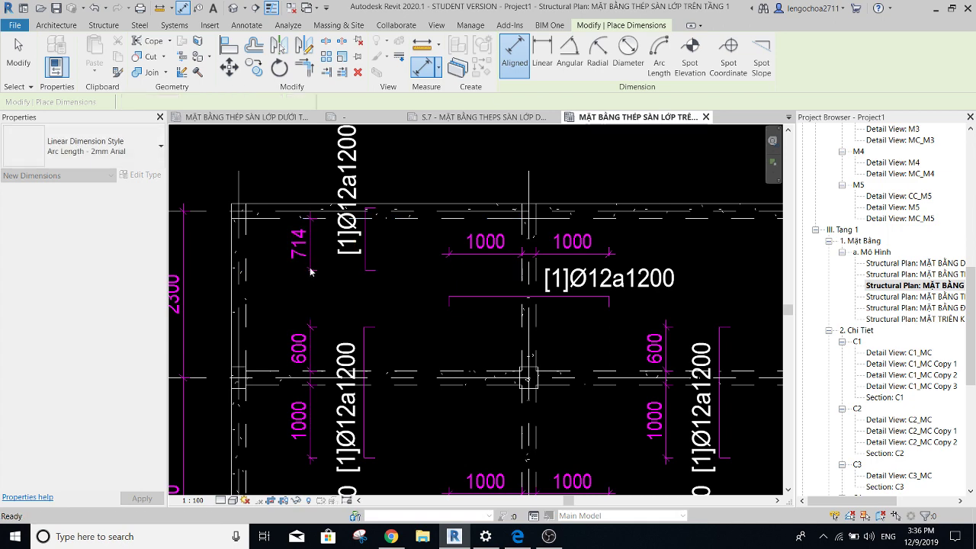
pyautogui.press('Escape')
# Set the short slab-edge rebar's offset distance to 600.
pyautogui.click(370, 268)
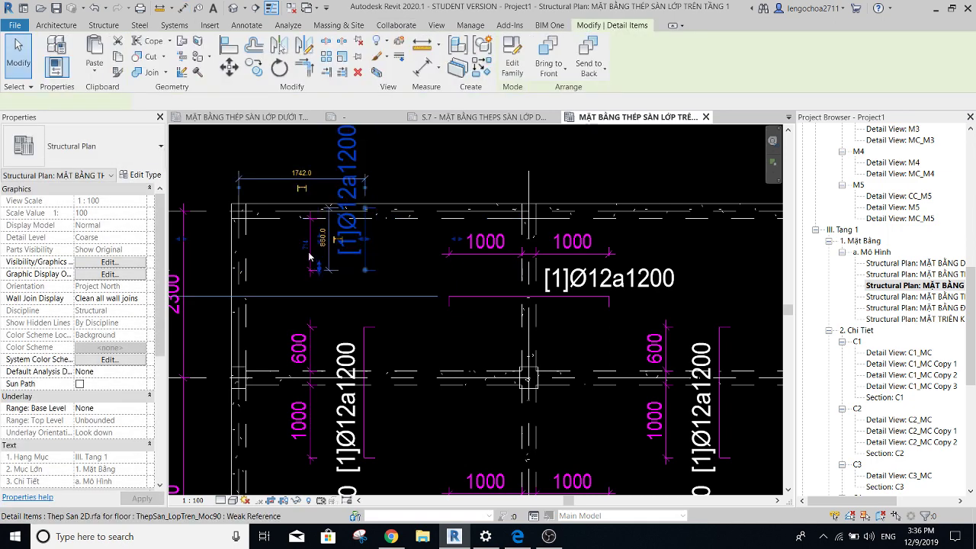
pyautogui.click(306, 248)
pyautogui.write('600')
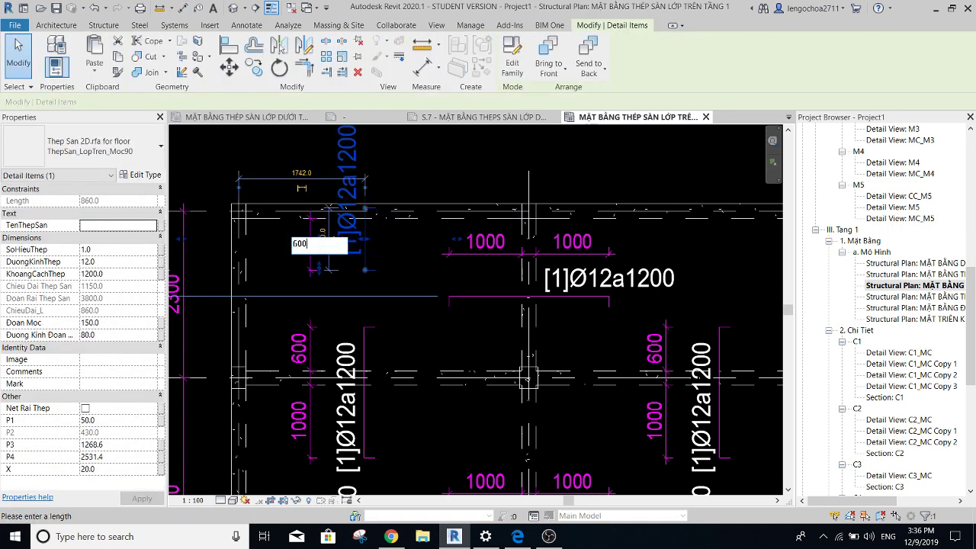
pyautogui.press('Return')
pyautogui.press('Escape')
pyautogui.scroll(-3, 361, 234)
pyautogui.scroll(2, 362, 234)
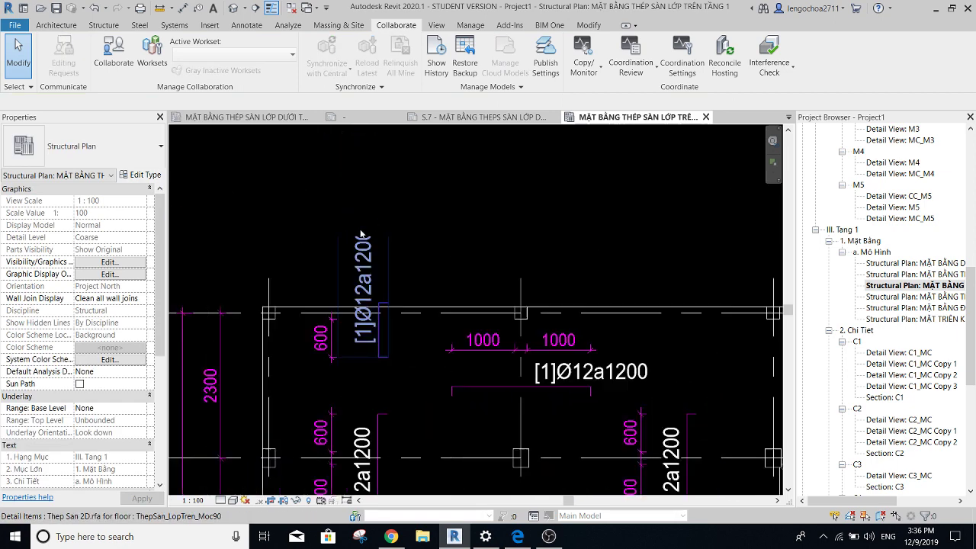
pyautogui.scroll(1, 361, 234)
# Adjust the rebar detail's length by dragging its ends, settling on 820.
pyautogui.click(383, 351)
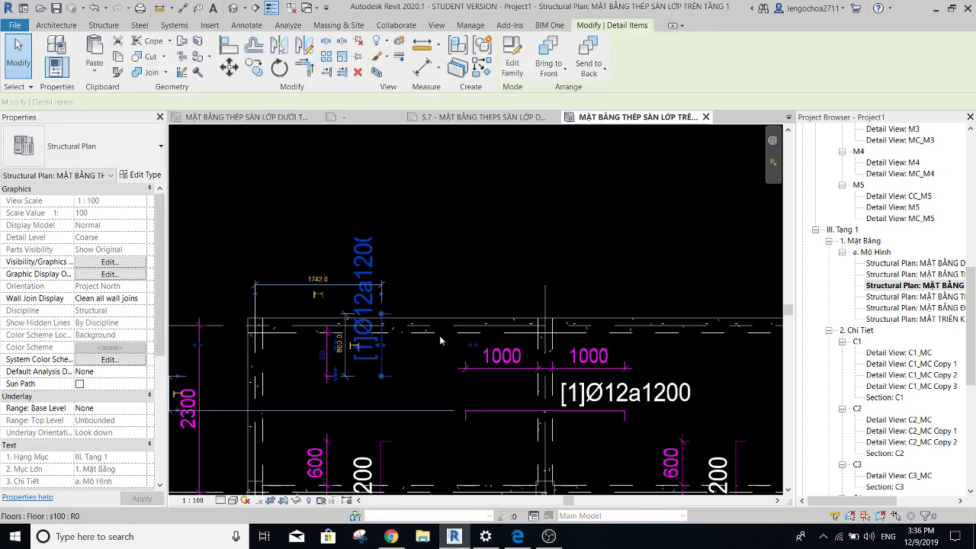
pyautogui.scroll(2, 369, 350)
pyautogui.scroll(2, 335, 368)
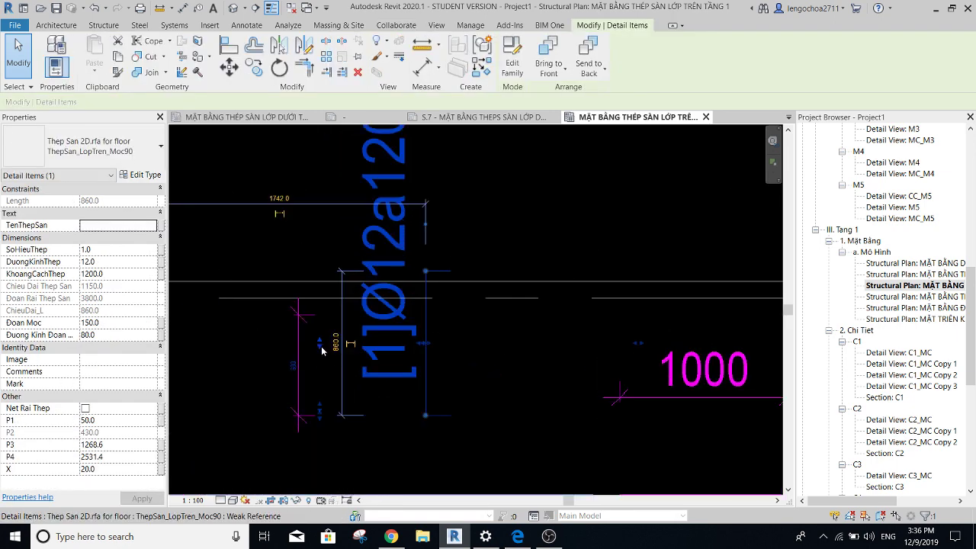
pyautogui.moveTo(322, 350); pyautogui.dragTo(322, 374)
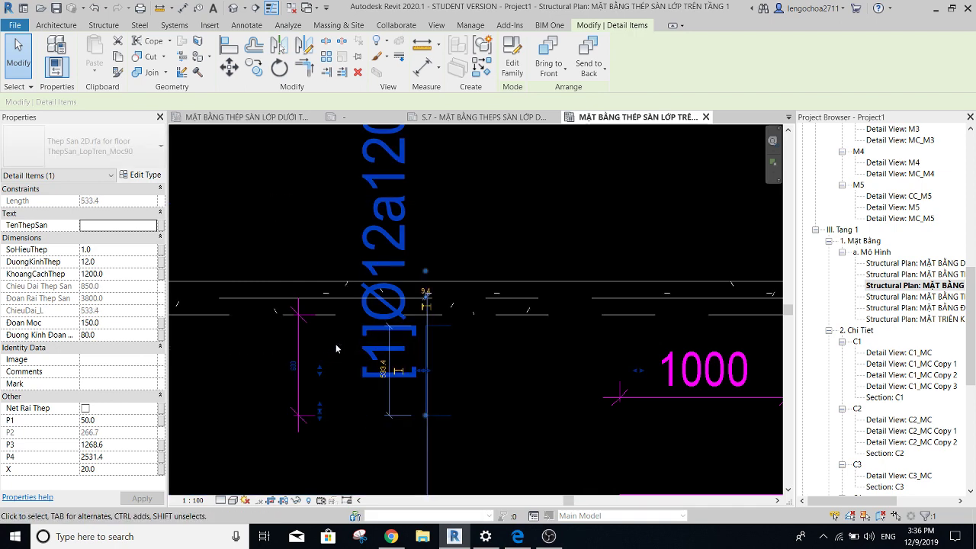
pyautogui.scroll(-1, 336, 348)
pyautogui.scroll(-1, 342, 366)
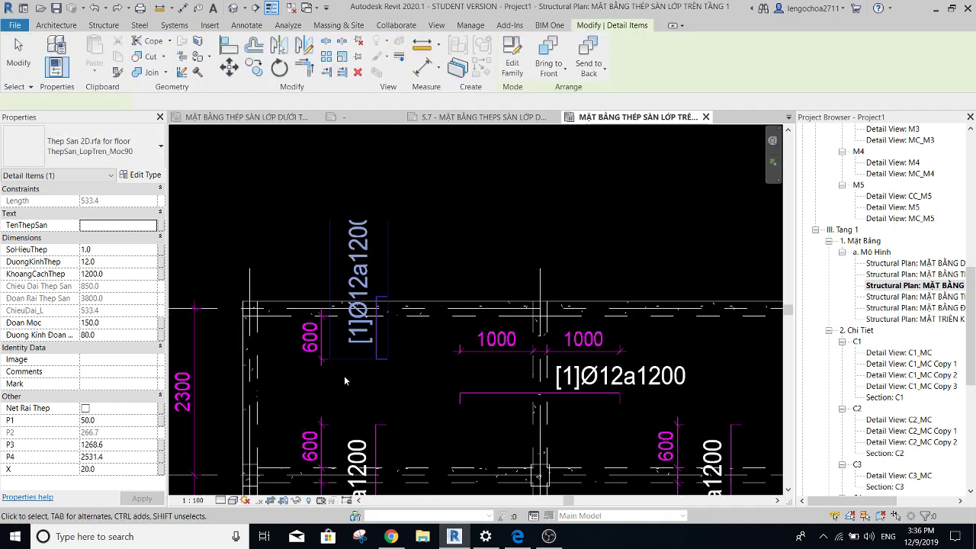
pyautogui.moveTo(331, 367); pyautogui.dragTo(333, 378)
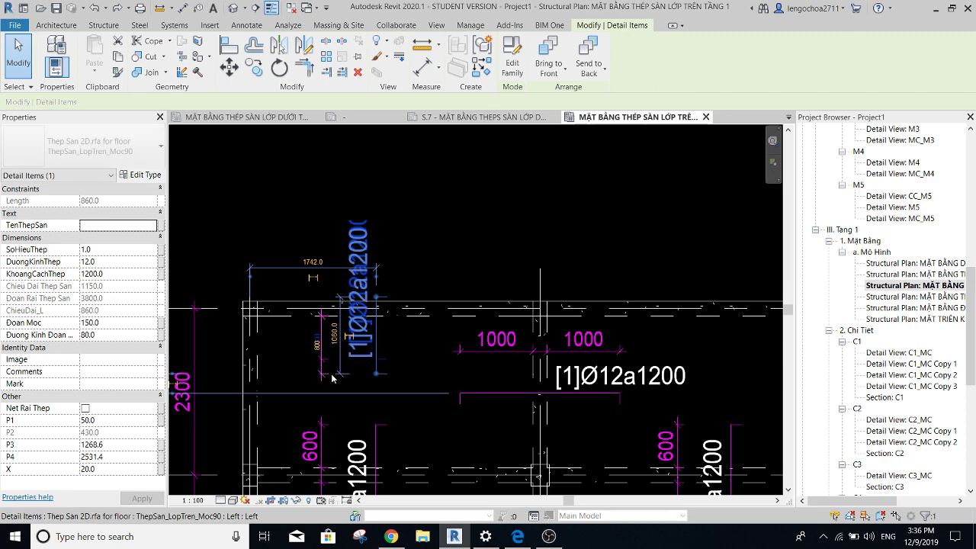
pyautogui.scroll(1, 332, 375)
pyautogui.scroll(1, 328, 374)
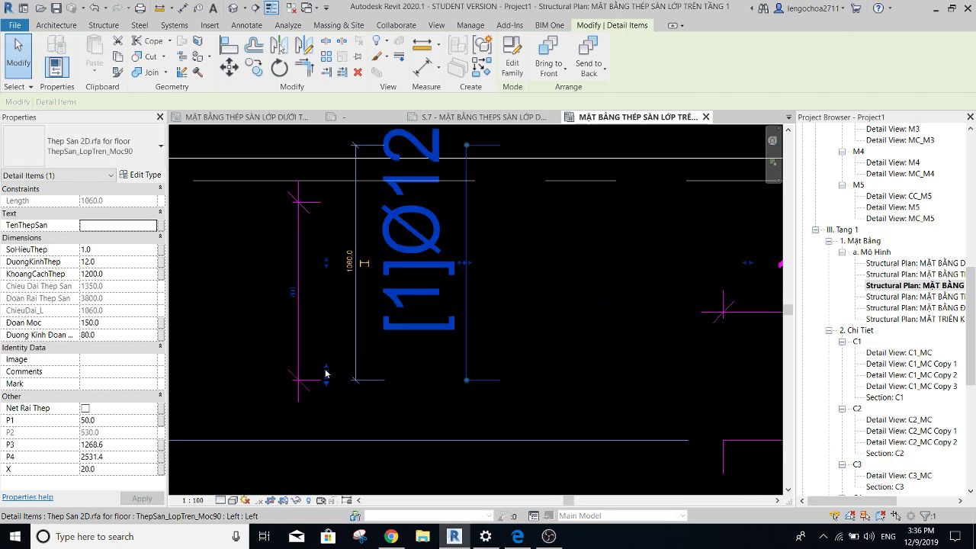
pyautogui.moveTo(323, 337); pyautogui.dragTo(328, 343)
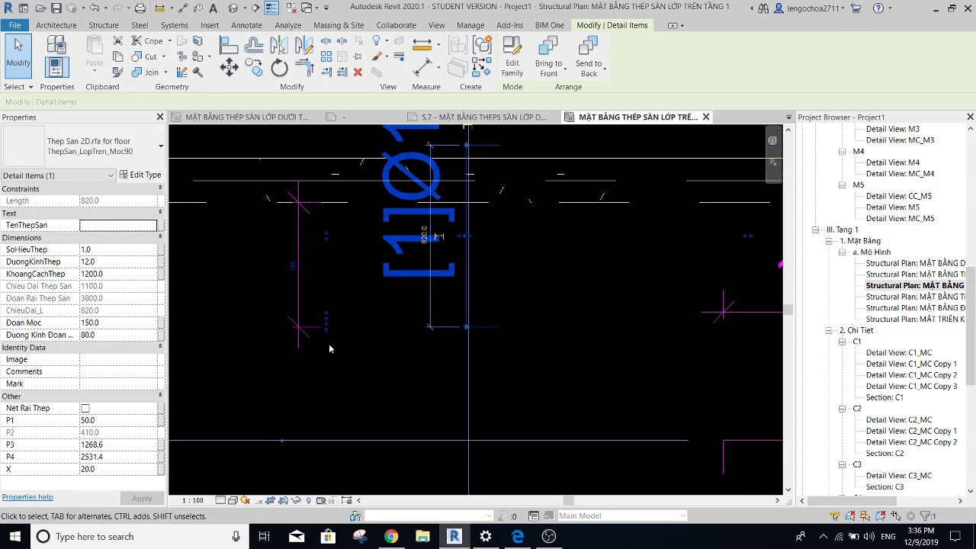
pyautogui.scroll(-2, 339, 343)
pyautogui.click(353, 342)
# Shorten the rebar detail near grid E to a length of 504.1.
pyautogui.scroll(-1, 379, 311)
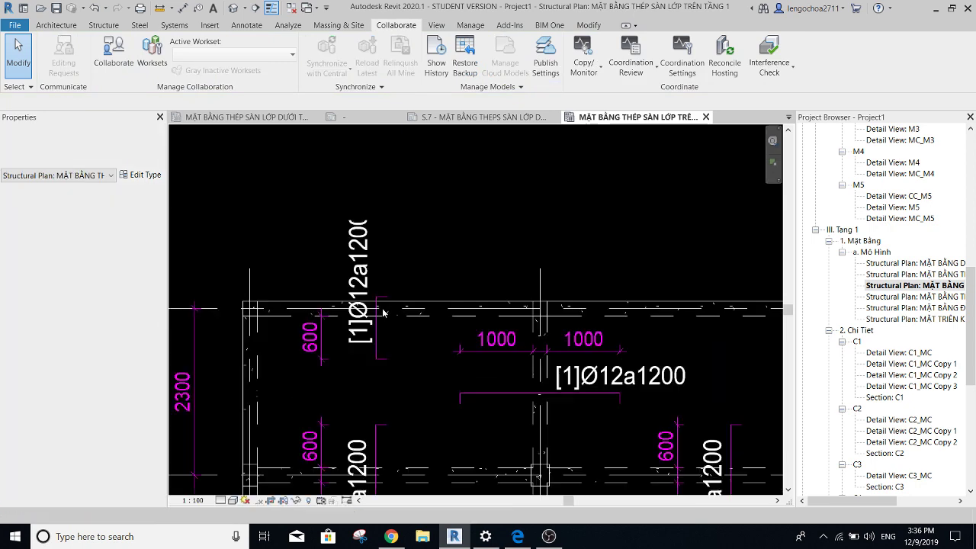
pyautogui.scroll(-3, 379, 311)
pyautogui.scroll(2, 389, 321)
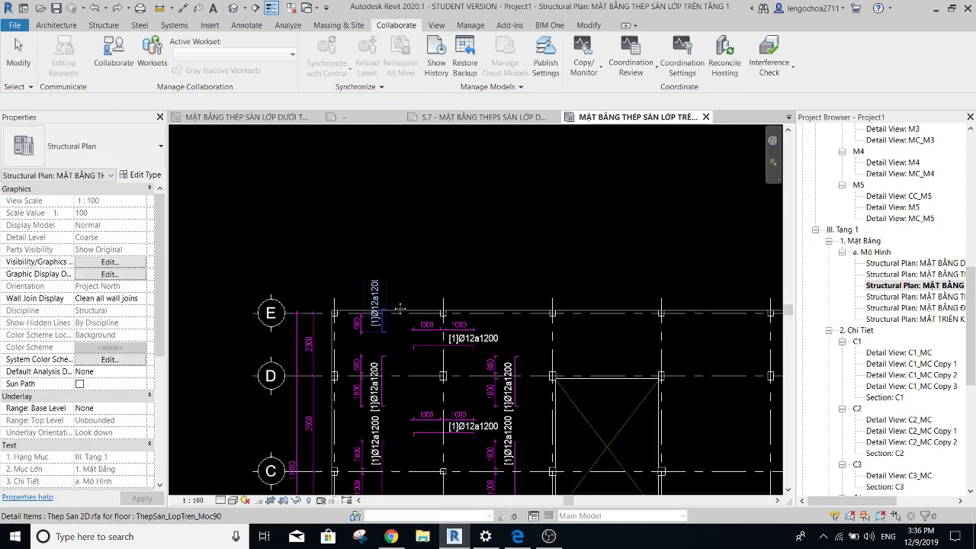
pyautogui.moveTo(397, 327); pyautogui.dragTo(426, 269, button='middle')
pyautogui.scroll(-2, 415, 244)
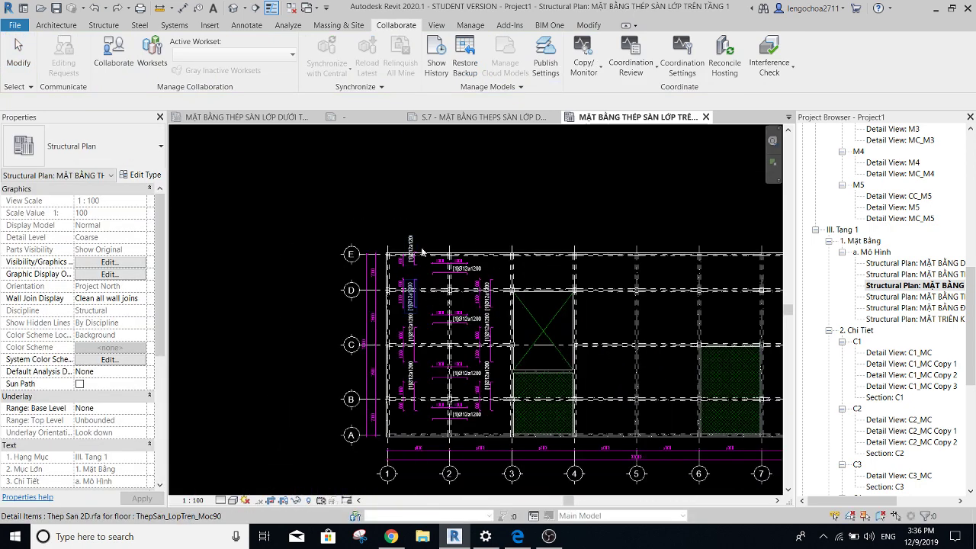
pyautogui.scroll(3, 411, 233)
pyautogui.scroll(2, 411, 233)
pyautogui.click(365, 296)
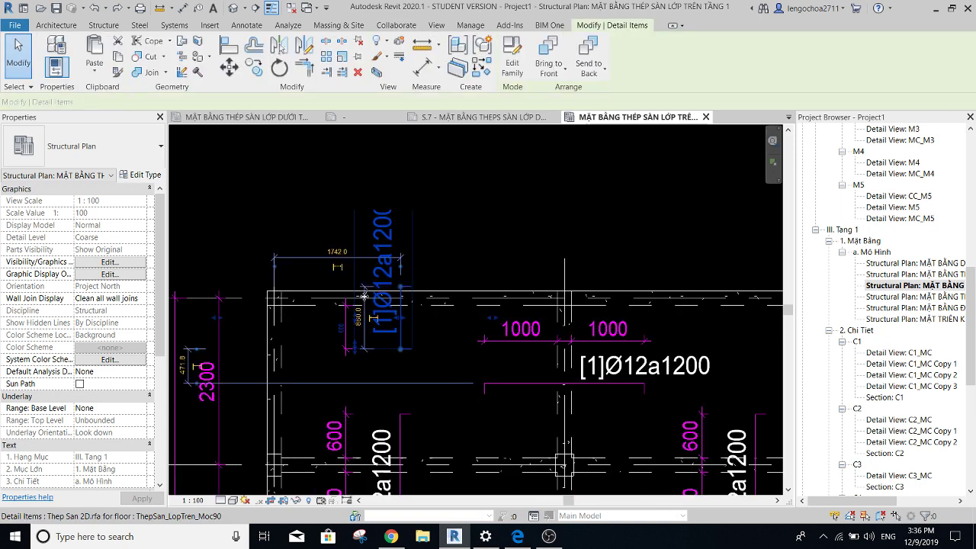
pyautogui.scroll(2, 393, 341)
pyautogui.scroll(3, 349, 342)
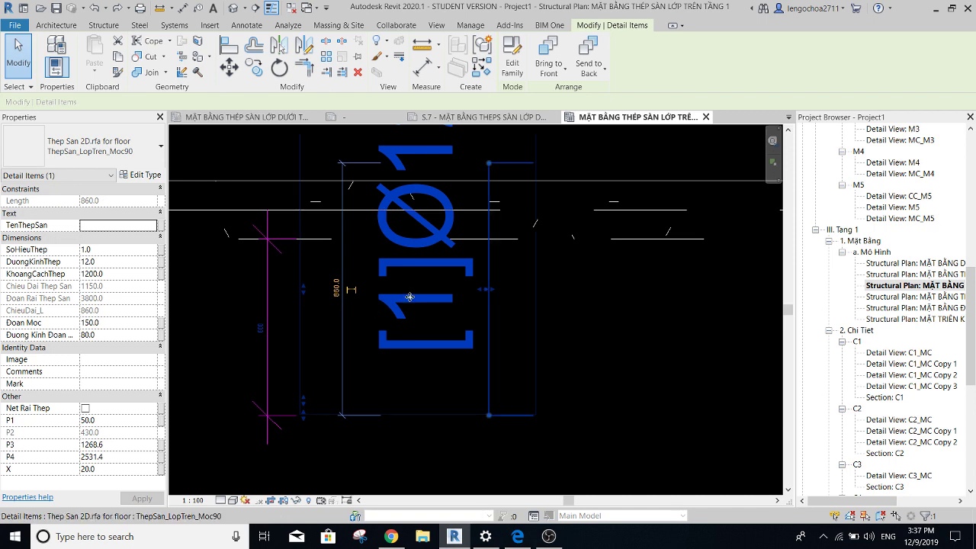
pyautogui.scroll(-2, 373, 289)
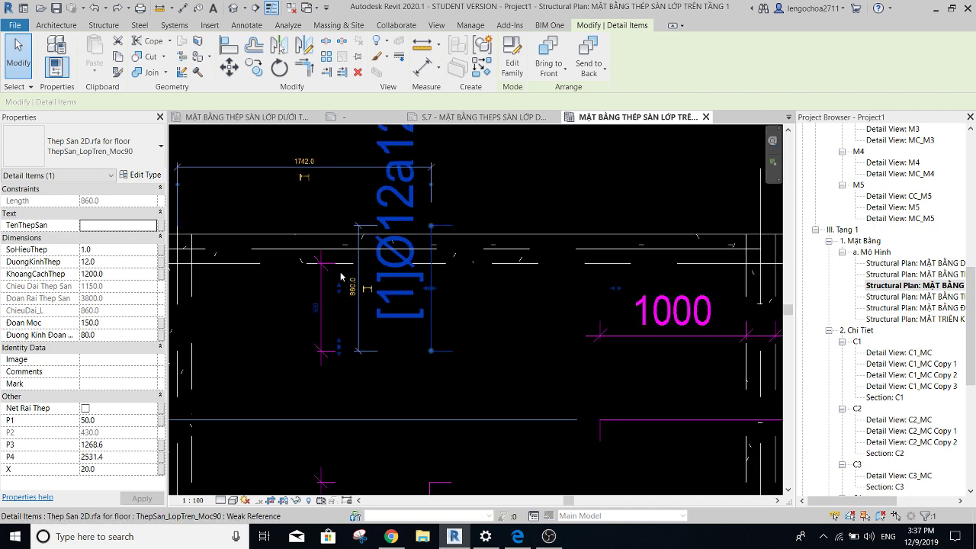
pyautogui.moveTo(341, 276); pyautogui.dragTo(344, 276)
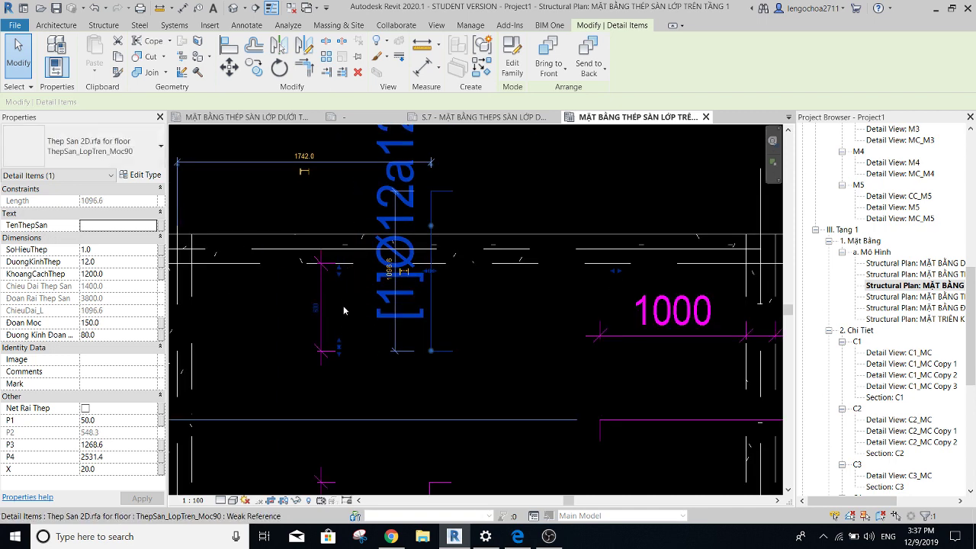
pyautogui.moveTo(344, 310); pyautogui.dragTo(345, 318)
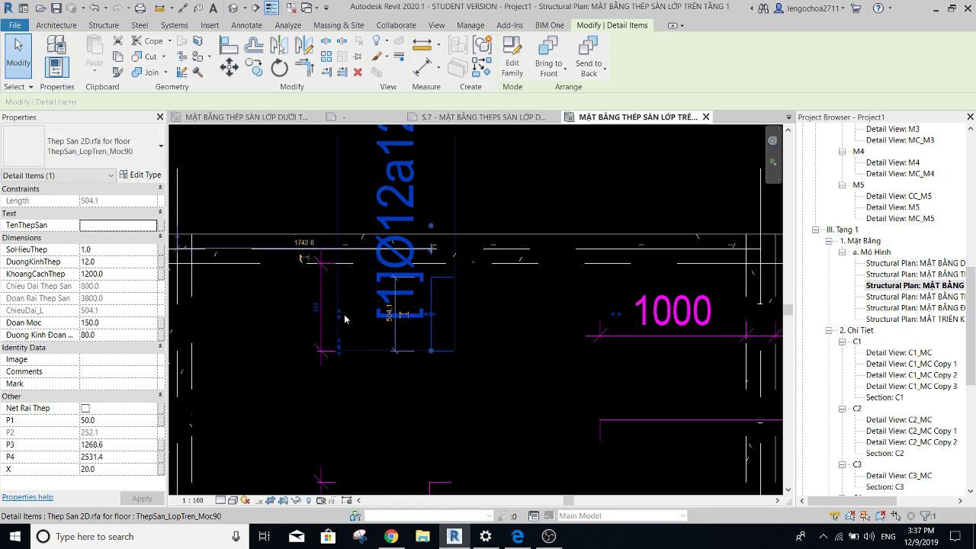
pyautogui.press('Escape')
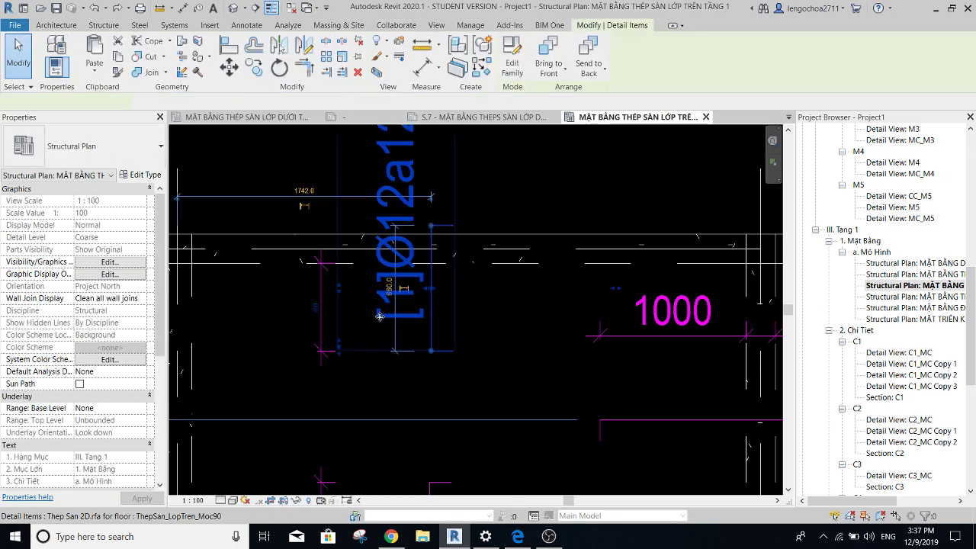
# Adjust the rebar's bottom end so its offset reads 600.
pyautogui.click(343, 351)
pyautogui.moveTo(344, 352); pyautogui.dragTo(342, 376)
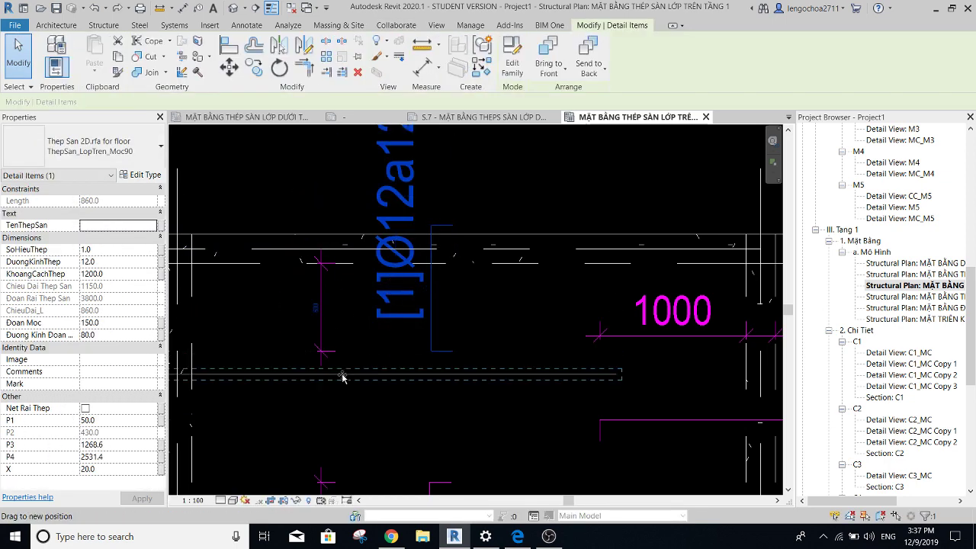
pyautogui.hotkey('ctrl', 'z')
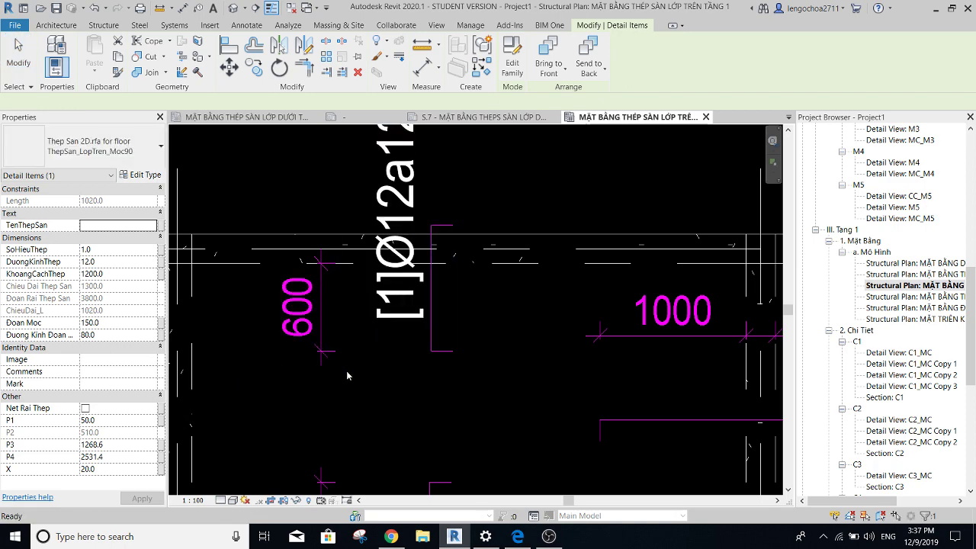
pyautogui.hotkey('ctrl', 'z')
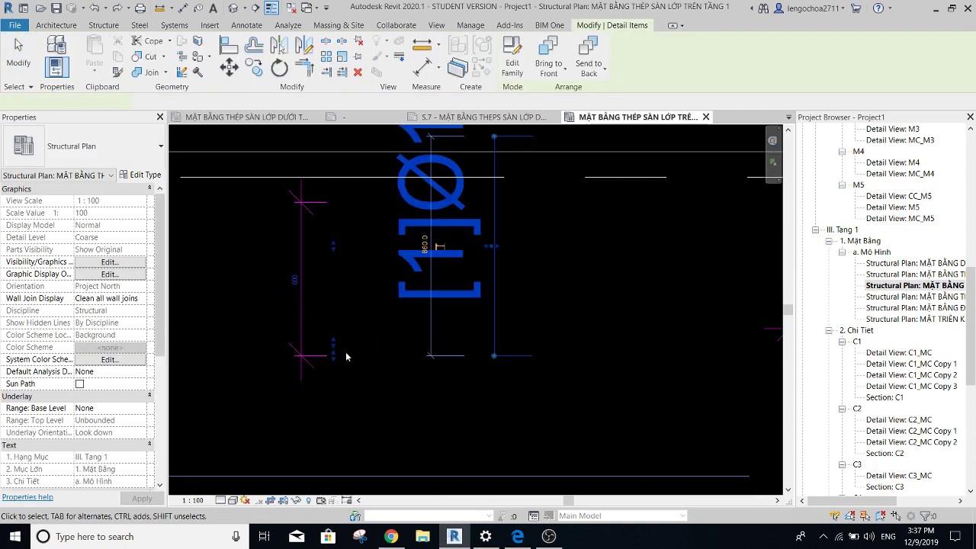
pyautogui.moveTo(337, 323); pyautogui.dragTo(338, 323)
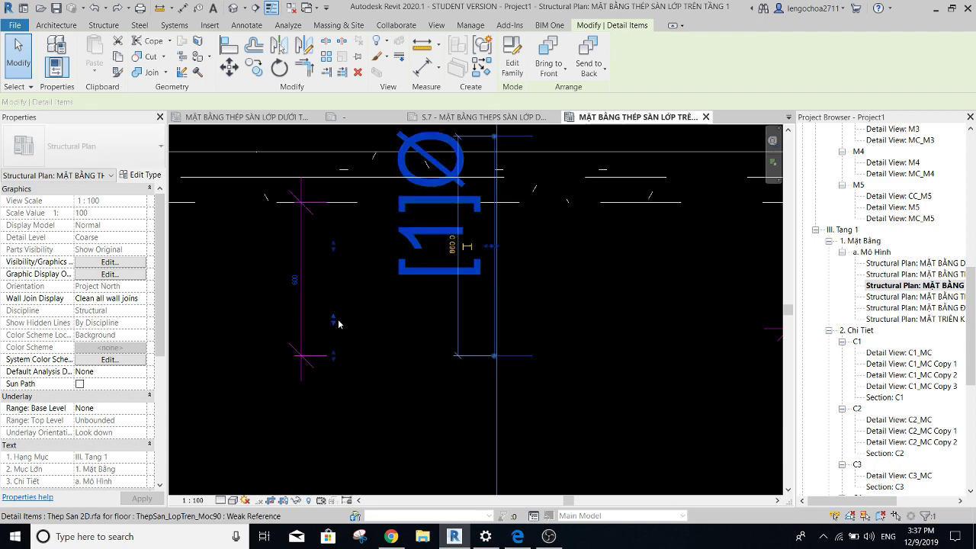
pyautogui.scroll(-5, 347, 321)
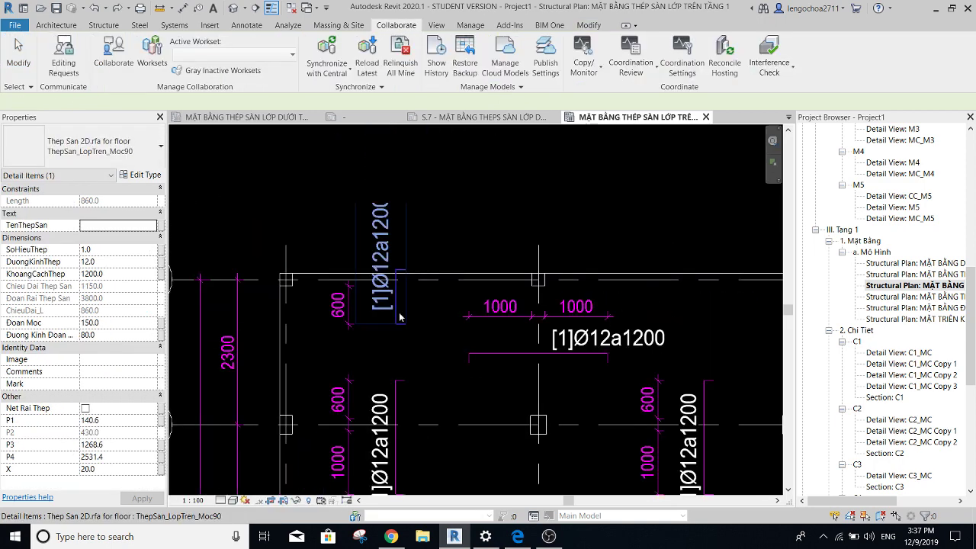
# Move the rebar detail sideways along the slab edge.
pyautogui.click(357, 319)
pyautogui.moveTo(331, 313); pyautogui.dragTo(532, 302)
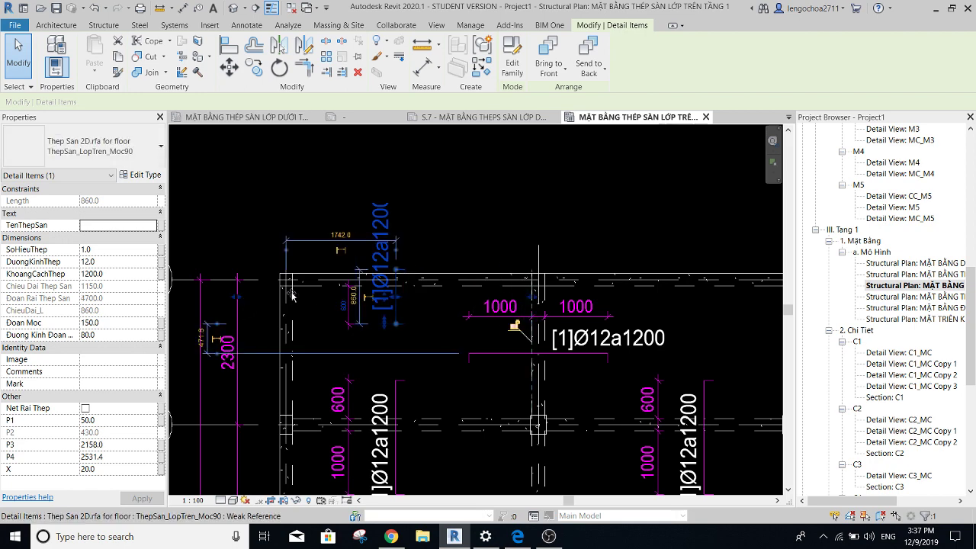
pyautogui.press('Escape')
pyautogui.scroll(-3, 409, 246)
pyautogui.scroll(-2, 340, 220)
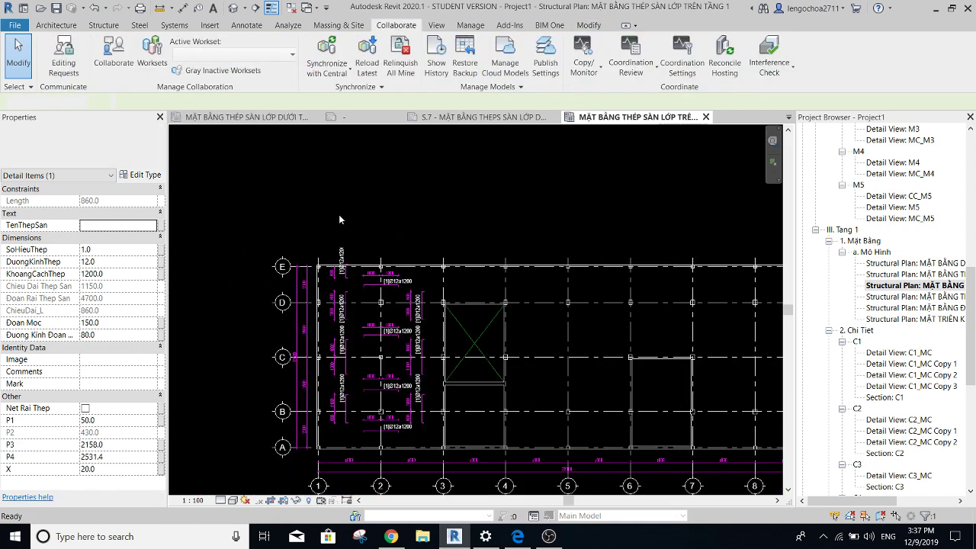
pyautogui.scroll(3, 340, 219)
pyautogui.scroll(-4, 359, 283)
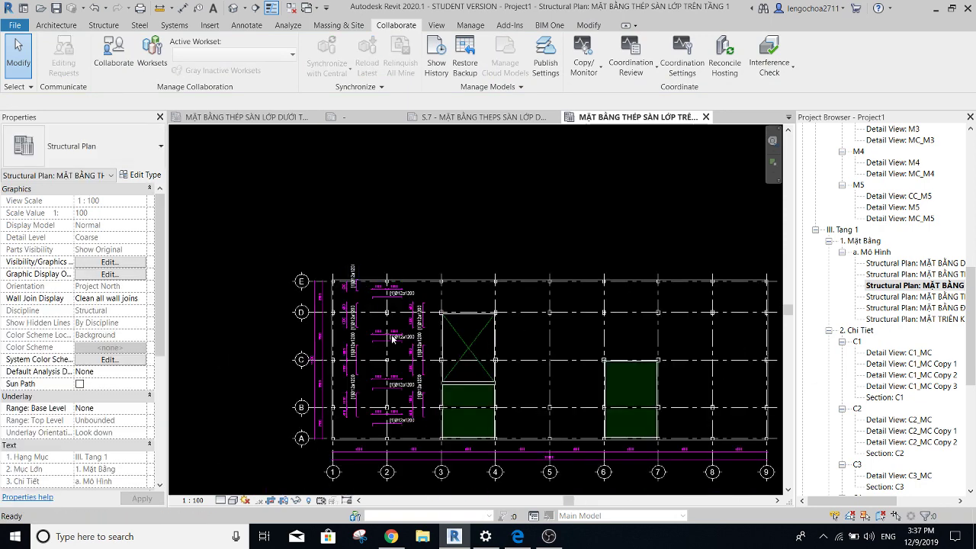
pyautogui.scroll(3, 347, 271)
# Select the upper-layer rebar near grid E.
pyautogui.click(342, 267)
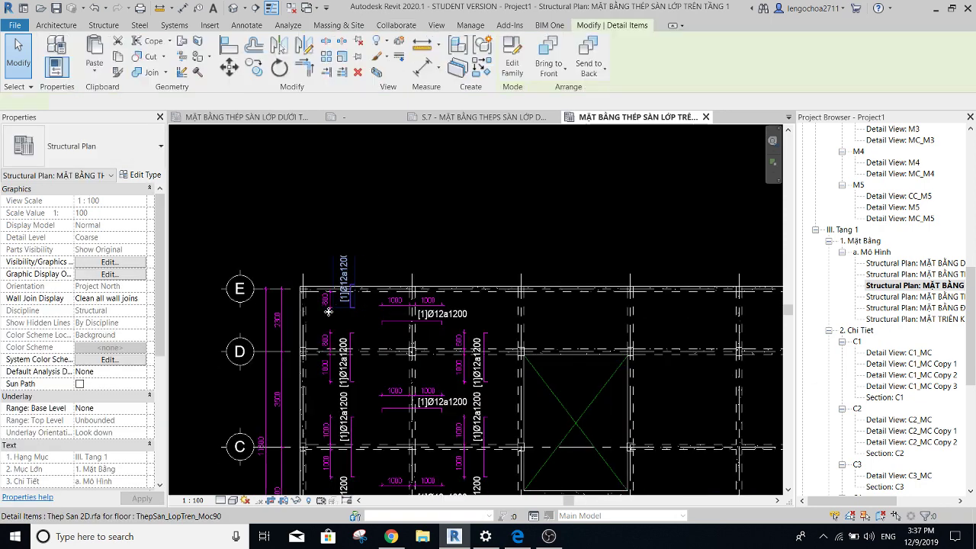
pyautogui.click(329, 308)
pyautogui.scroll(2, 329, 308)
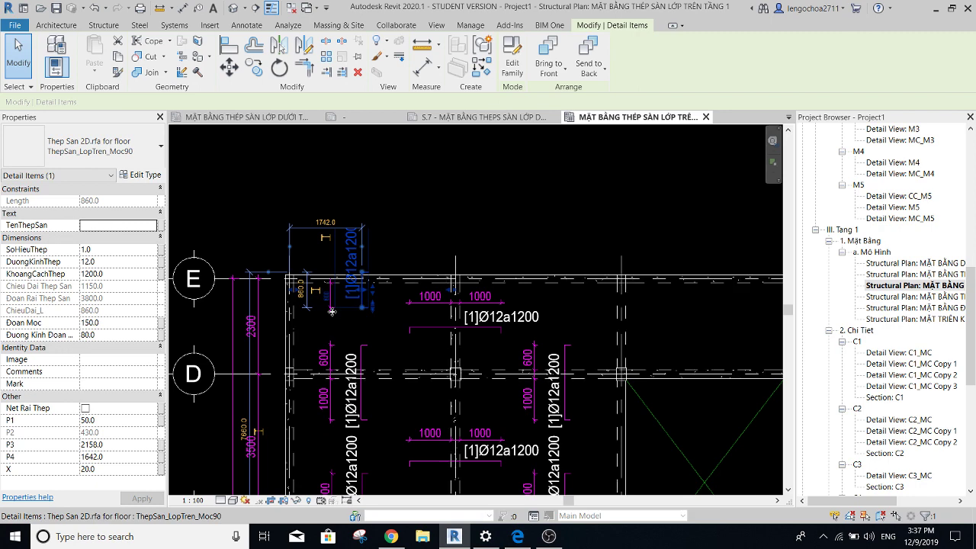
pyautogui.scroll(2, 333, 304)
pyautogui.scroll(2, 333, 304)
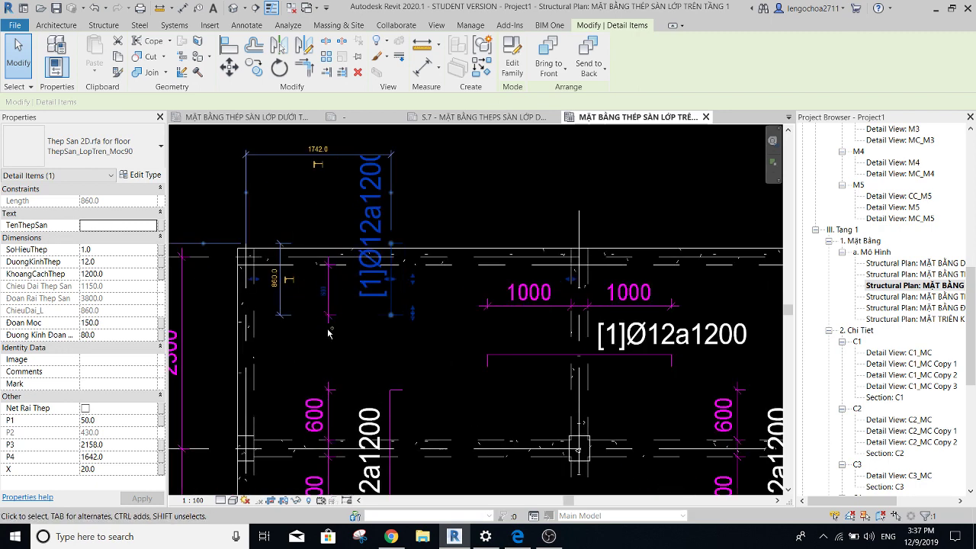
# Copy the selected rebar items one bay (4900) to the right.
pyautogui.keyDown('ctrl'); pyautogui.click(330, 328); pyautogui.keyUp('ctrl')
pyautogui.scroll(-2, 330, 328)
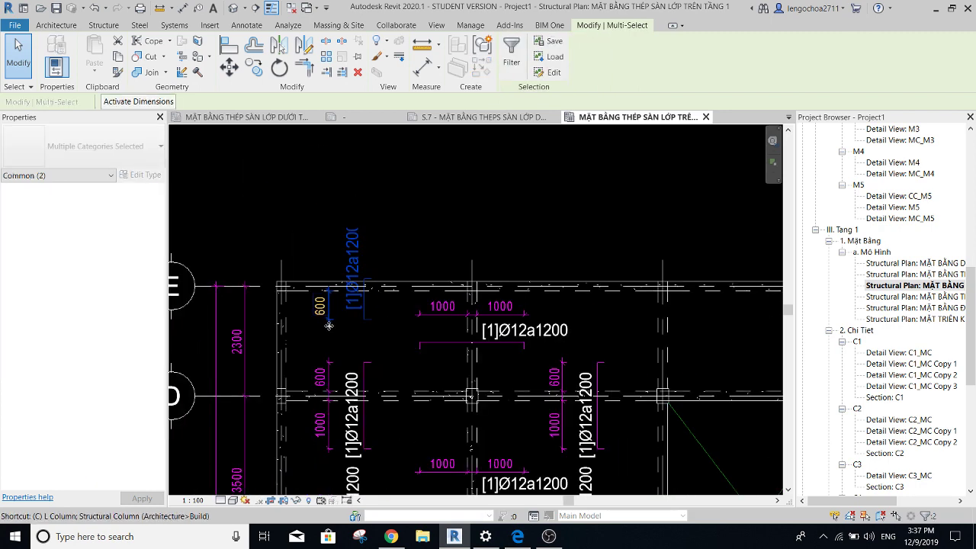
pyautogui.press('c')
pyautogui.press('o')
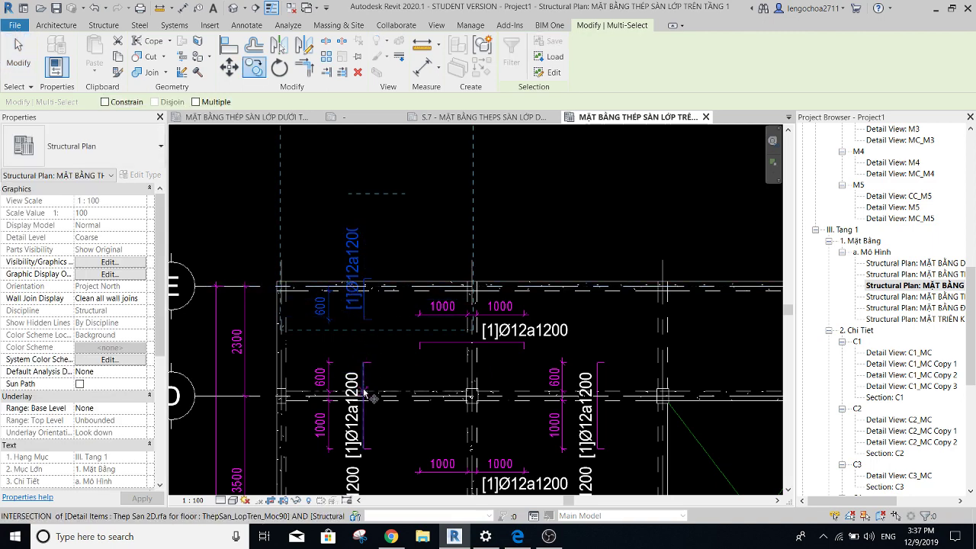
pyautogui.click(363, 385)
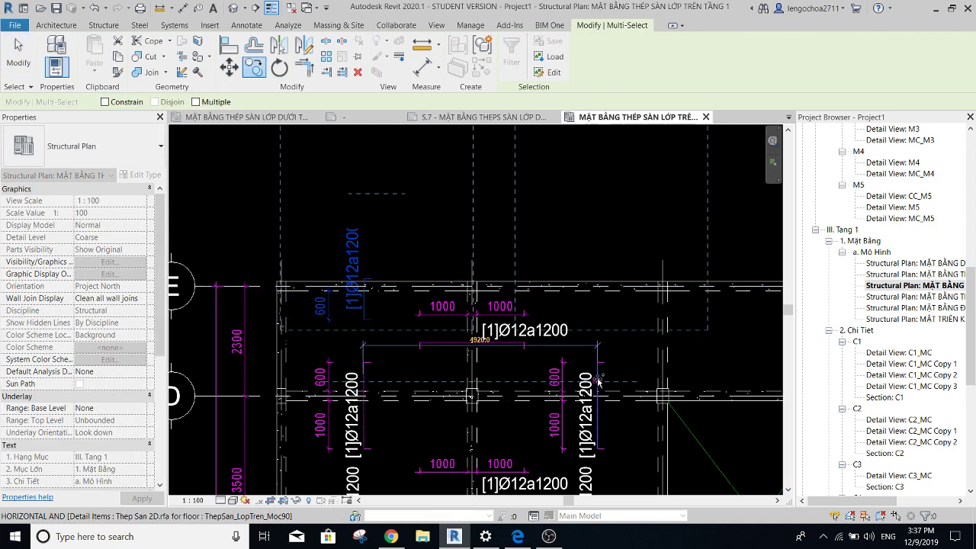
pyautogui.click(599, 382)
pyautogui.press('Escape')
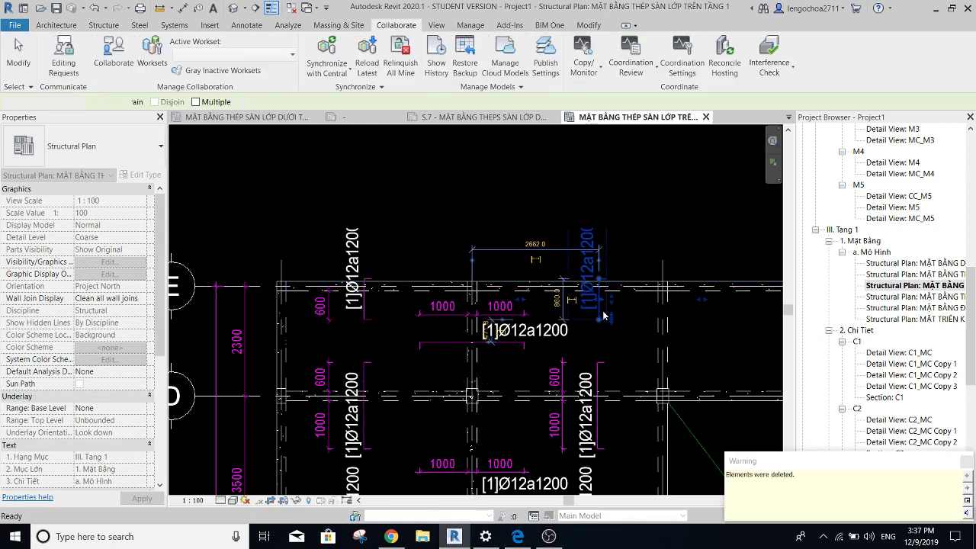
pyautogui.scroll(2, 603, 315)
# Add a 600 aligned dimension beside the copied rebar.
pyautogui.press('d')
pyautogui.press('i')
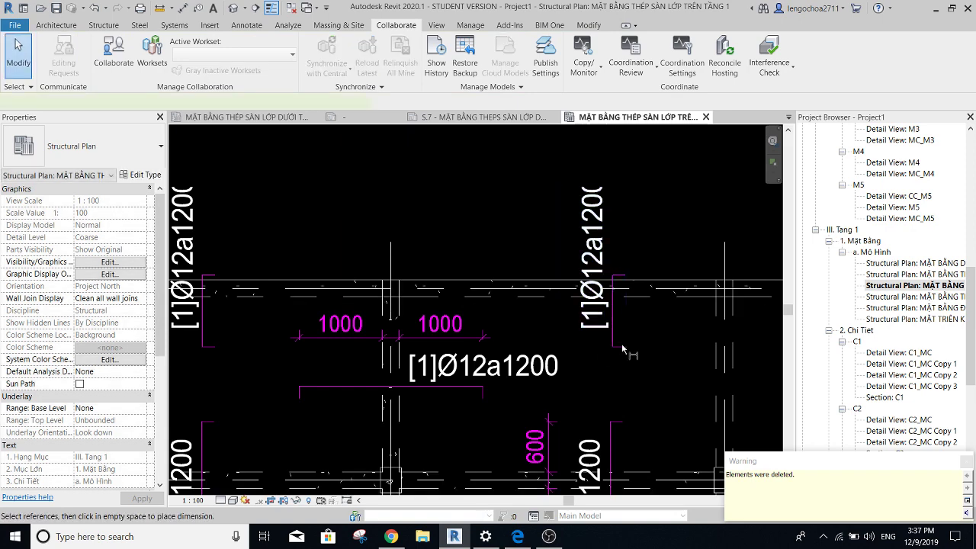
pyautogui.click(564, 347)
pyautogui.click(558, 293)
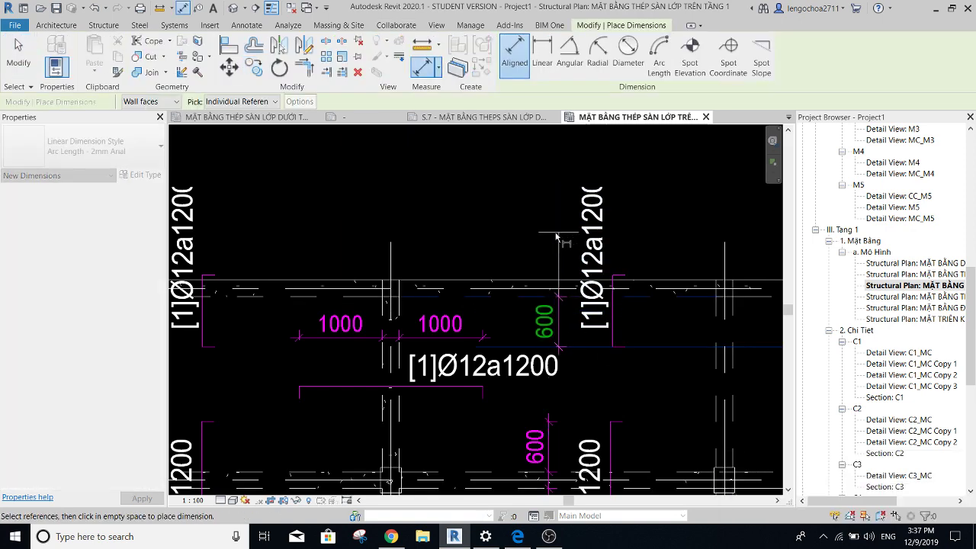
pyautogui.click(557, 239)
pyautogui.press('Escape')
# Delete the extra rebar detail item left near grid E.
pyautogui.press('Escape')
pyautogui.scroll(1, 610, 282)
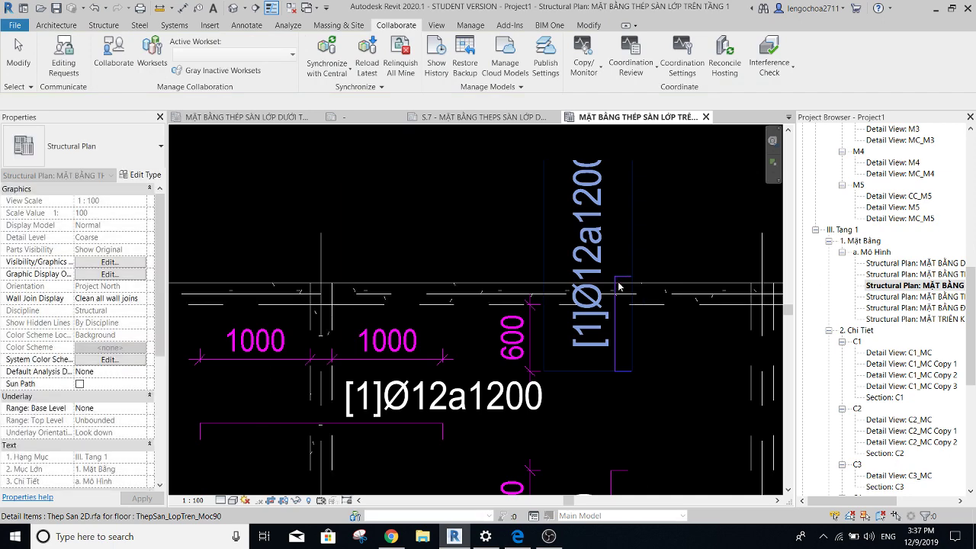
pyautogui.click(619, 287)
pyautogui.press('Escape')
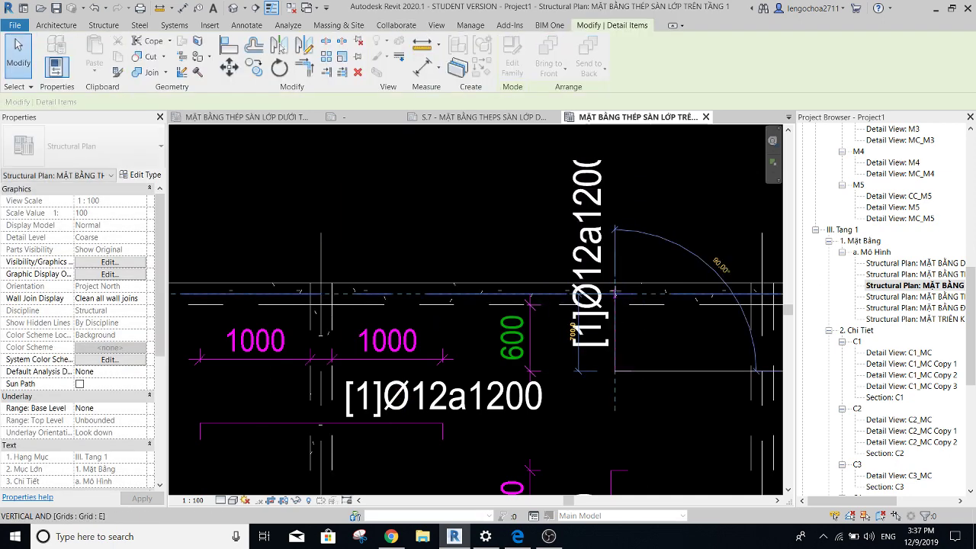
pyautogui.scroll(-1, 568, 267)
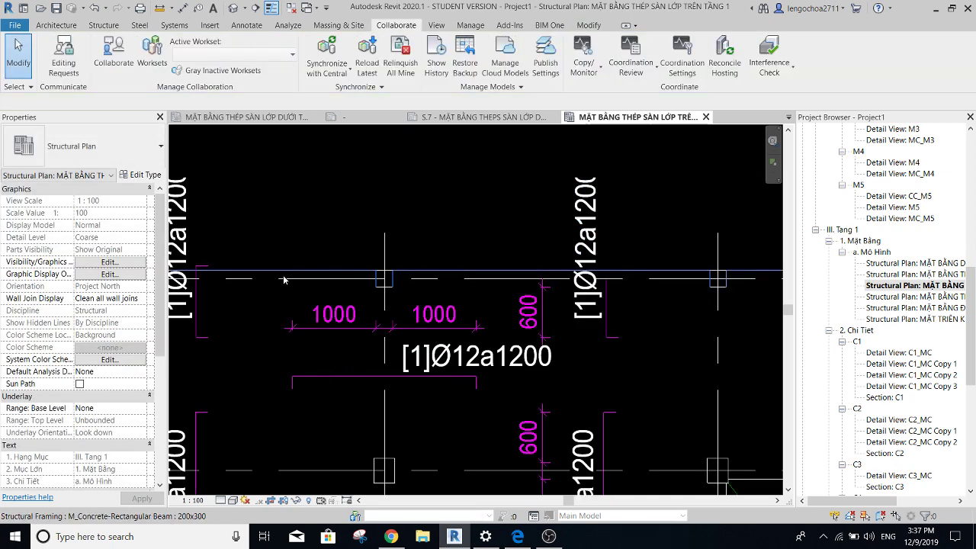
pyautogui.scroll(2, 568, 267)
pyautogui.moveTo(568, 267); pyautogui.dragTo(376, 257, button='middle')
pyautogui.click(376, 256)
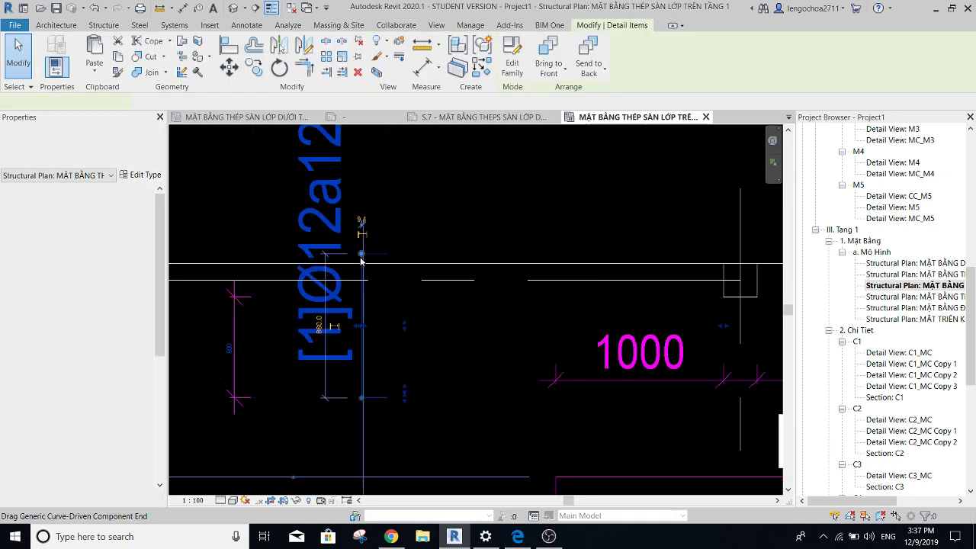
pyautogui.press('Delete')
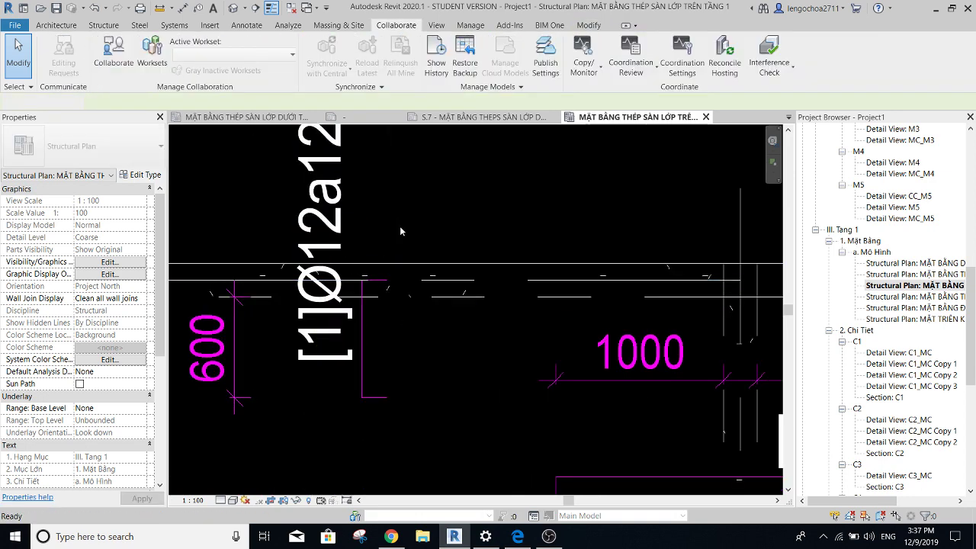
pyautogui.scroll(-5, 401, 231)
pyautogui.scroll(-3, 414, 238)
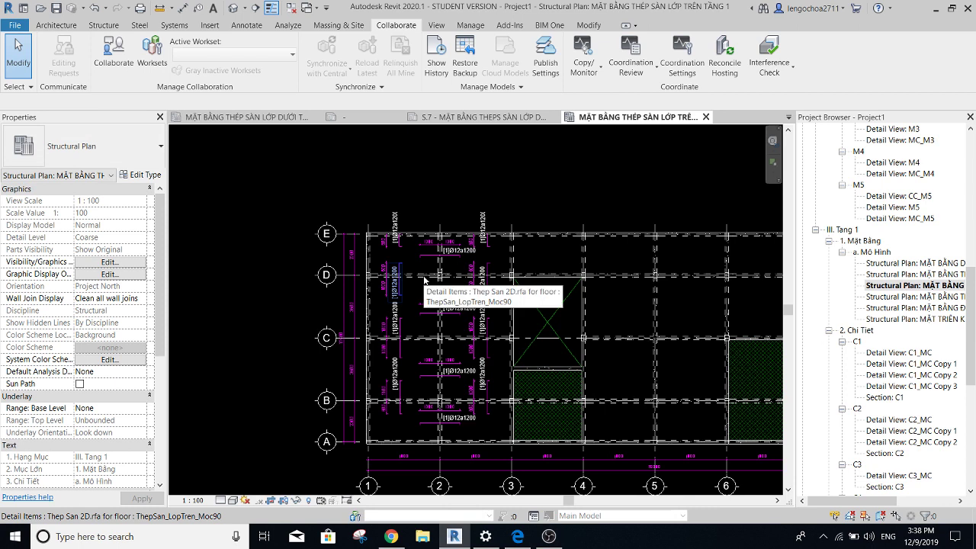
pyautogui.moveTo(422, 334)
pyautogui.mouseDown(button='middle')
pyautogui.moveTo(413, 303)
pyautogui.moveTo(407, 366)
pyautogui.moveTo(370, 356)
pyautogui.mouseUp(button='middle')
pyautogui.scroll(3, 415, 309)
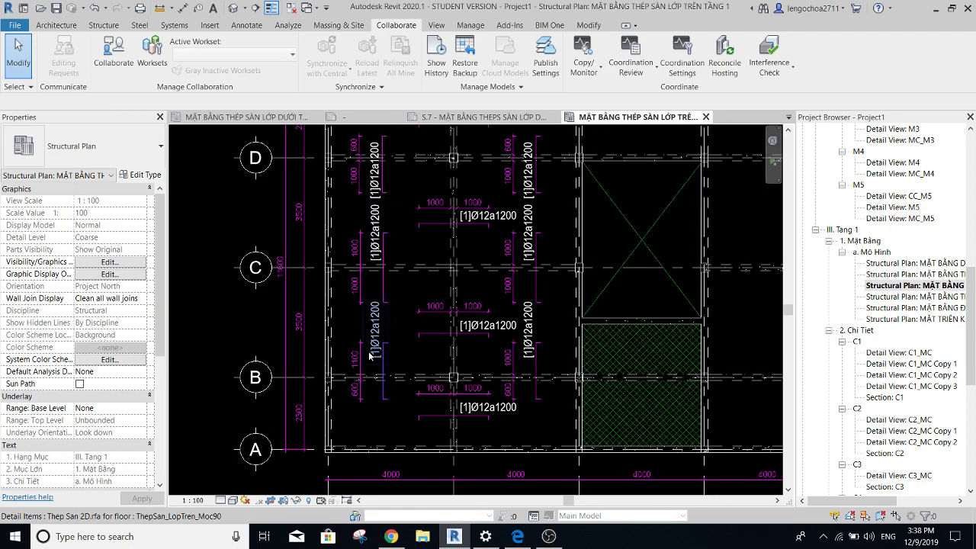
pyautogui.scroll(2, 371, 355)
pyautogui.moveTo(387, 279)
pyautogui.mouseDown(button='middle')
pyautogui.moveTo(396, 305)
pyautogui.moveTo(386, 396)
pyautogui.mouseUp(button='middle')
pyautogui.scroll(-4, 405, 313)
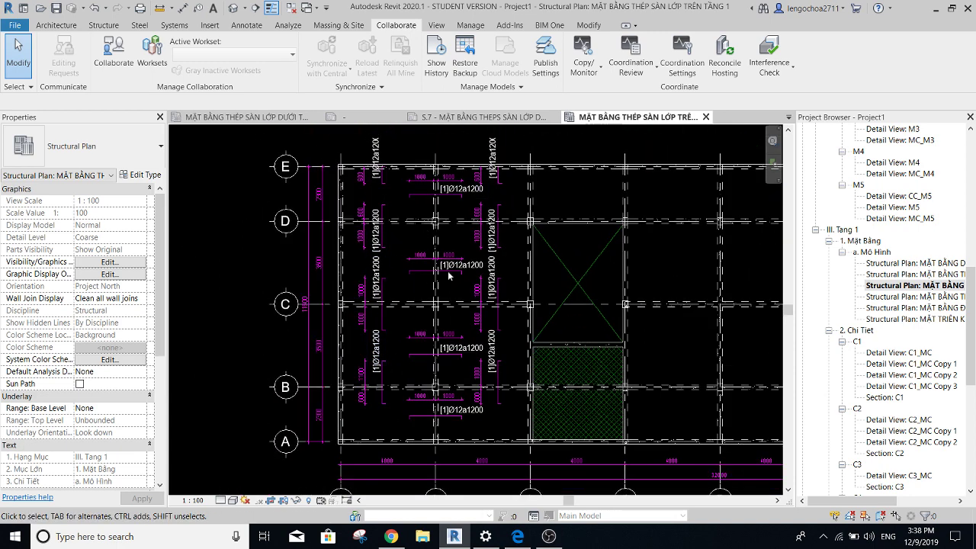
pyautogui.scroll(2, 495, 412)
pyautogui.scroll(-2, 505, 376)
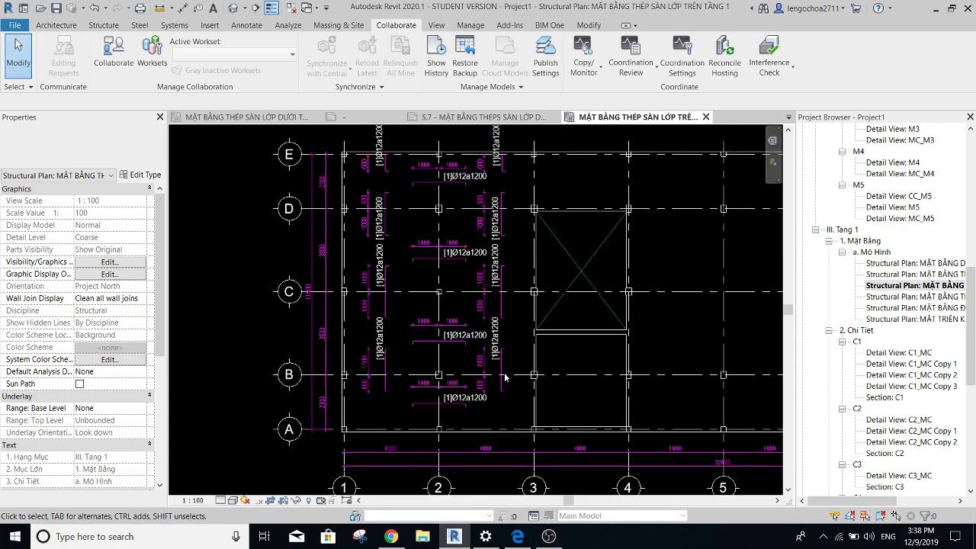
pyautogui.scroll(-1, 504, 376)
pyautogui.moveTo(504, 376); pyautogui.dragTo(344, 380, button='middle')
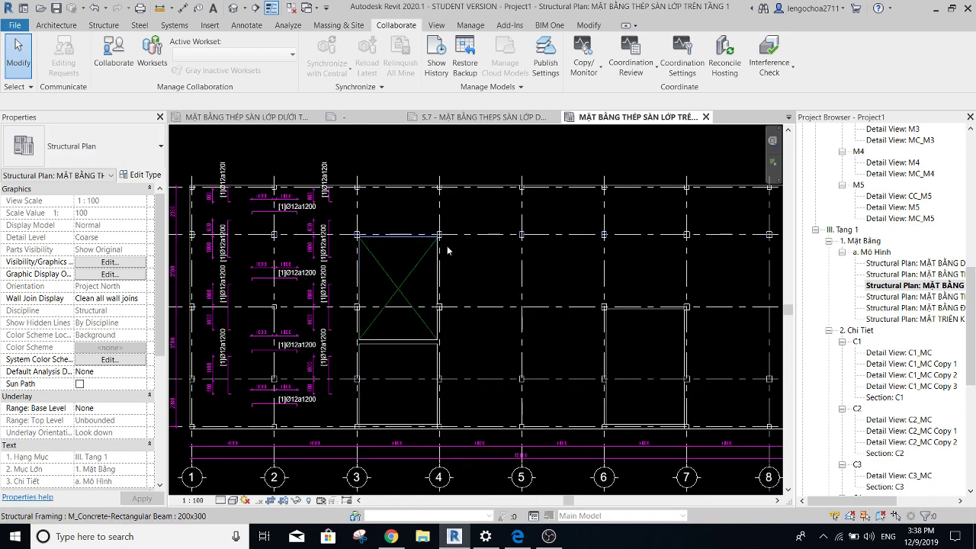
pyautogui.scroll(-2, 447, 246)
pyautogui.scroll(2, 469, 209)
pyautogui.scroll(-2, 458, 252)
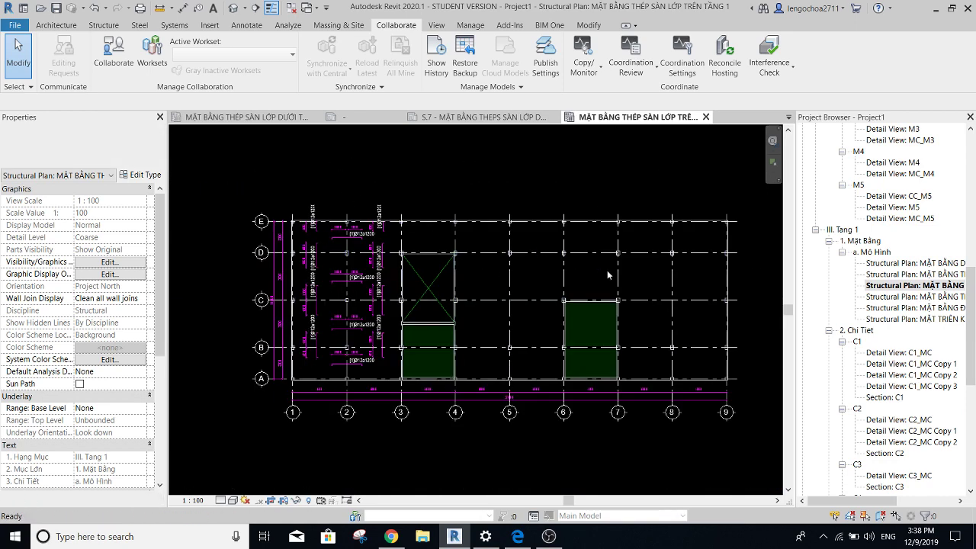
pyautogui.scroll(-5, 915, 343)
# Rename sheet S.7 to 'MẶT BẰNG THÉP SÀN LỚP DƯỚI', fixing THEPS to THÉP.
pyautogui.scroll(-4, 943, 383)
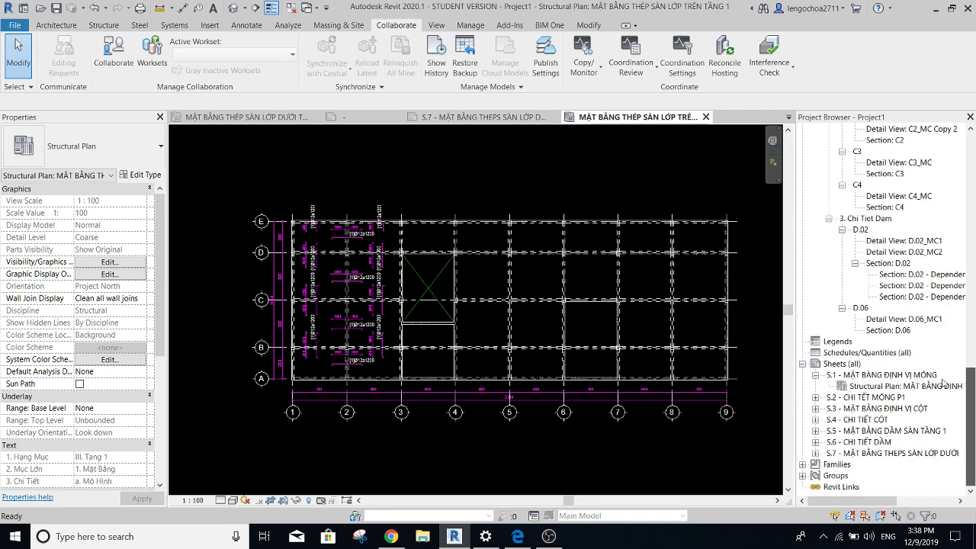
pyautogui.click(860, 443)
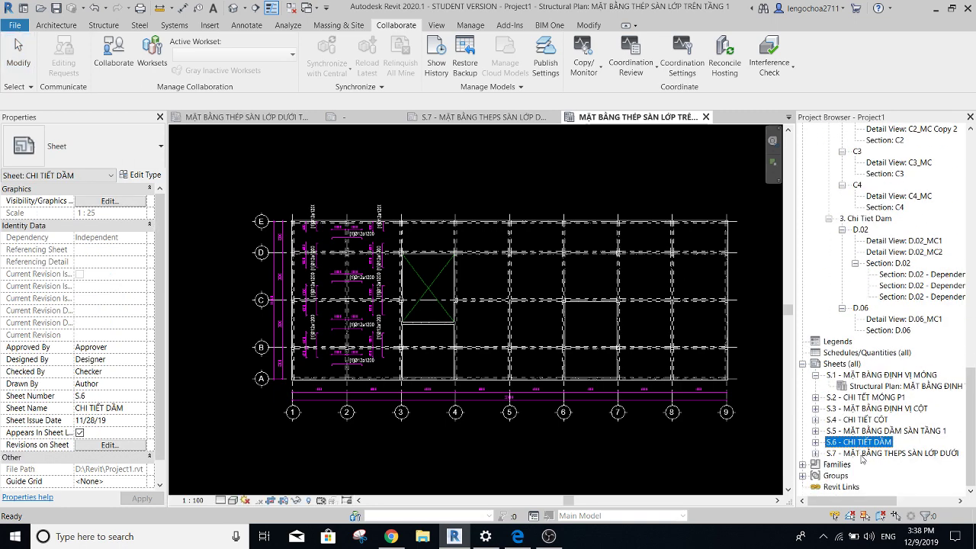
pyautogui.click(883, 454)
pyautogui.rightClick(891, 455)
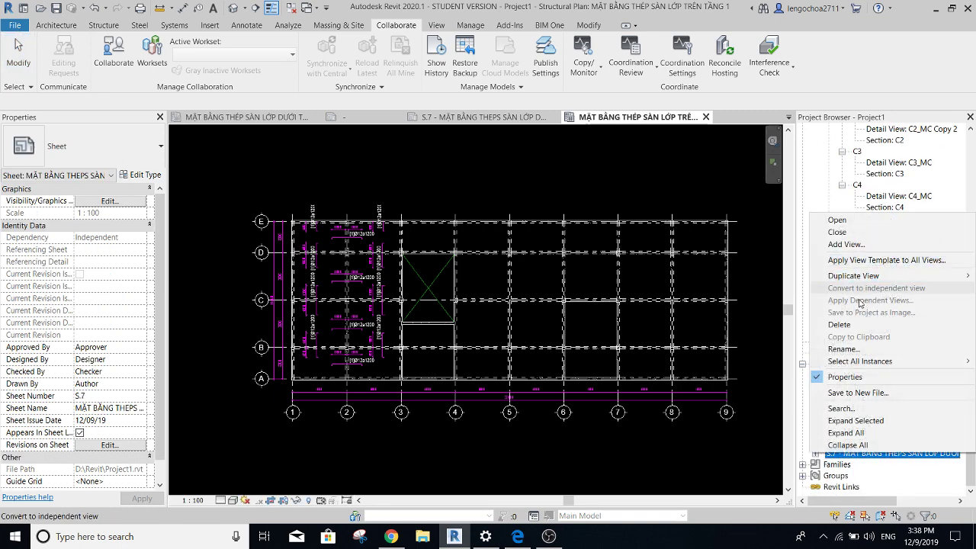
pyautogui.click(884, 349)
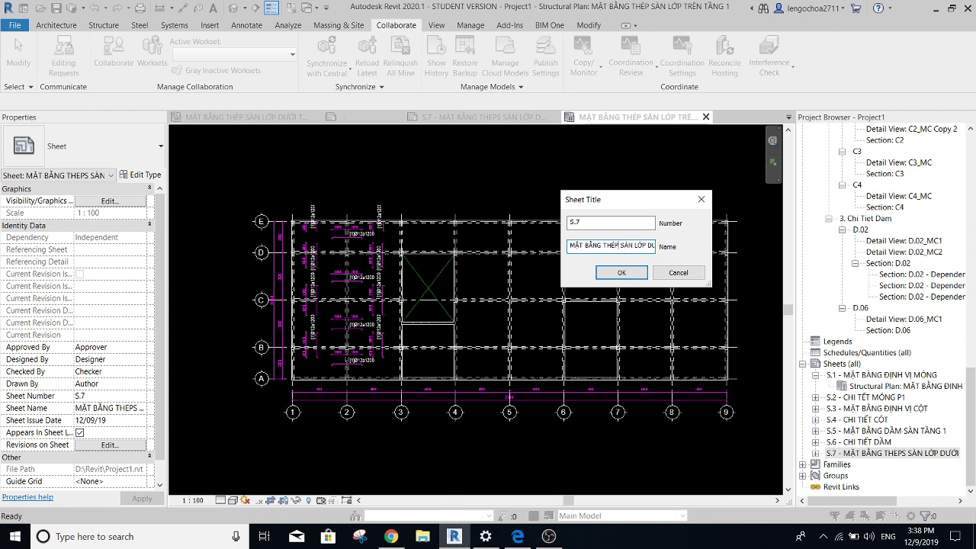
pyautogui.press('Return')
# Create a new sheet using the A3 title block.
pyautogui.click(839, 364)
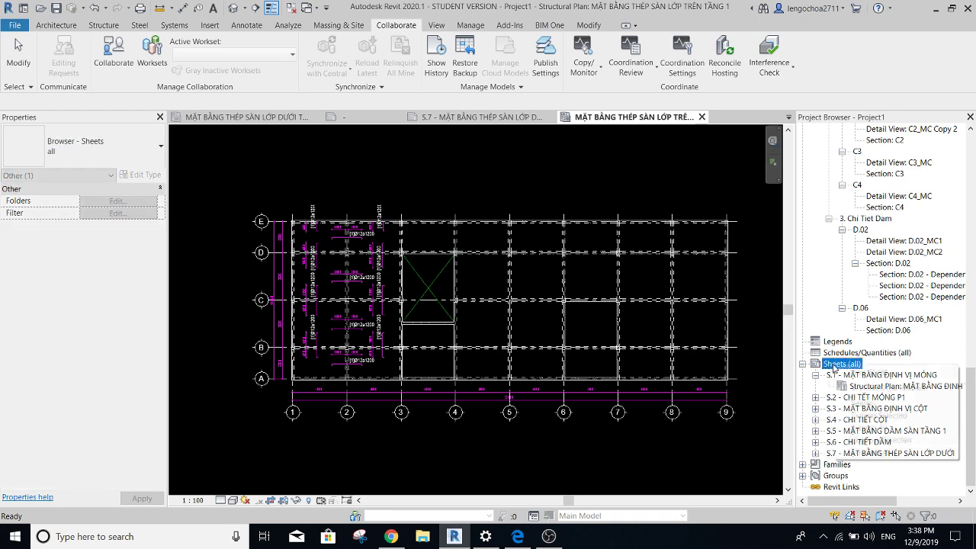
pyautogui.rightClick(839, 364)
pyautogui.click(848, 373)
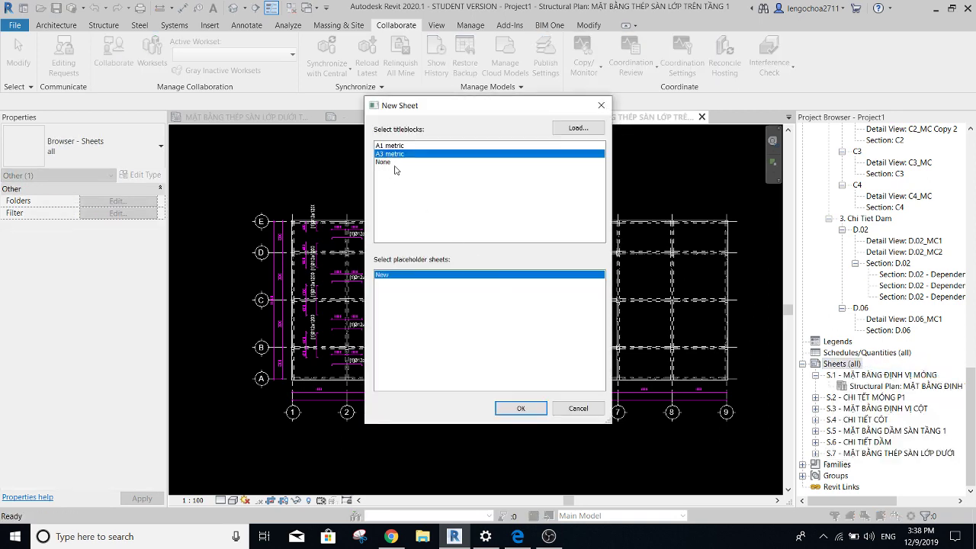
pyautogui.click(518, 408)
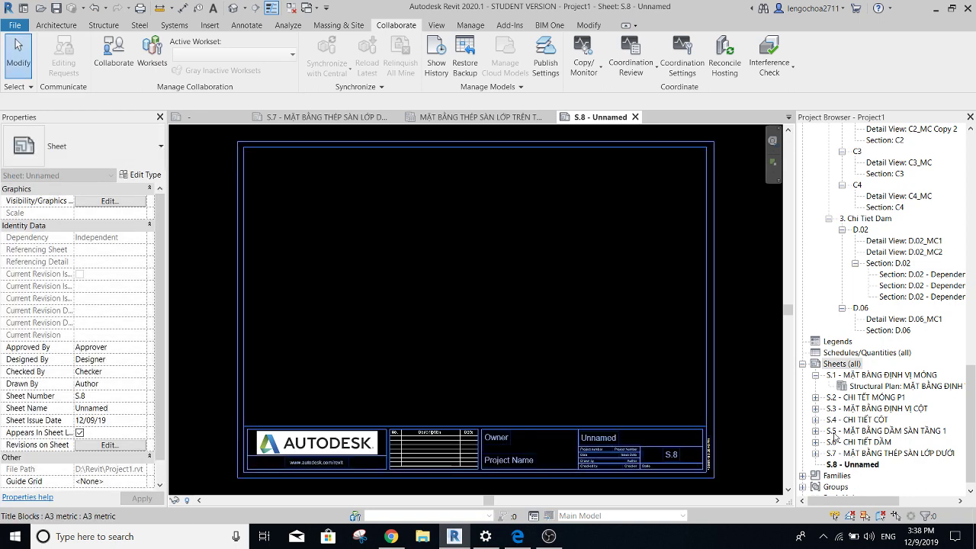
# Keep number S.8 and name the new sheet 'MẶT BẰNG THÉP SÀN LỚP TRÊN'.
pyautogui.rightClick(839, 465)
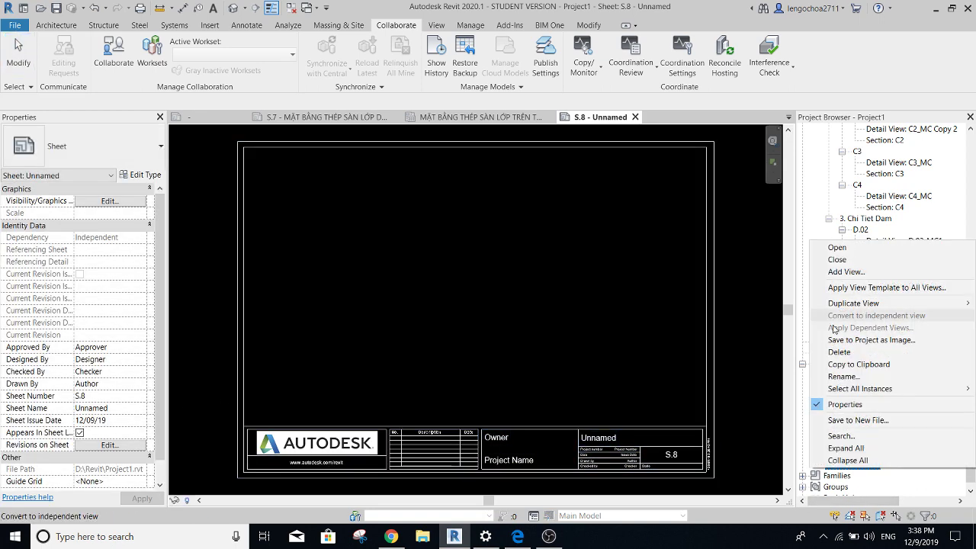
pyautogui.click(842, 377)
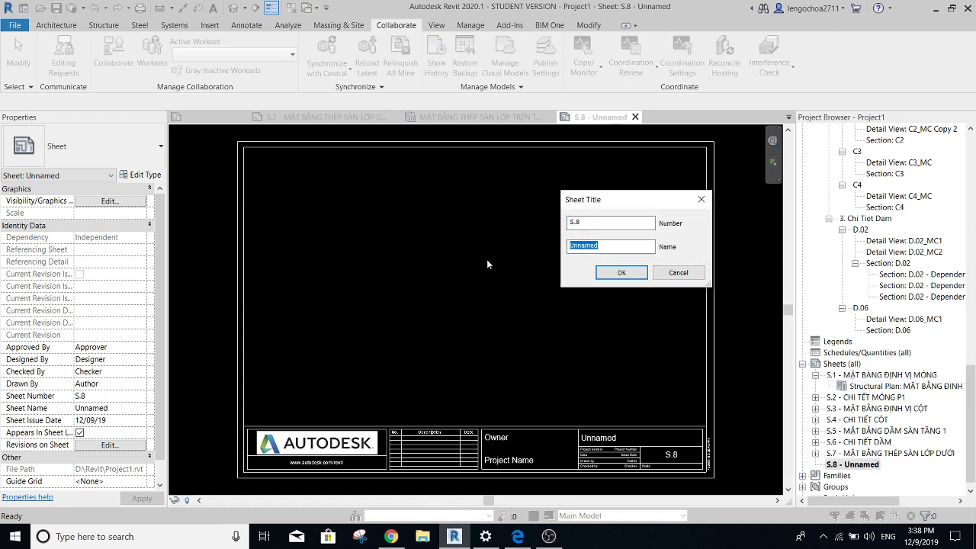
pyautogui.write('MẶT BẰNG THÉP SÀN LỚP T')
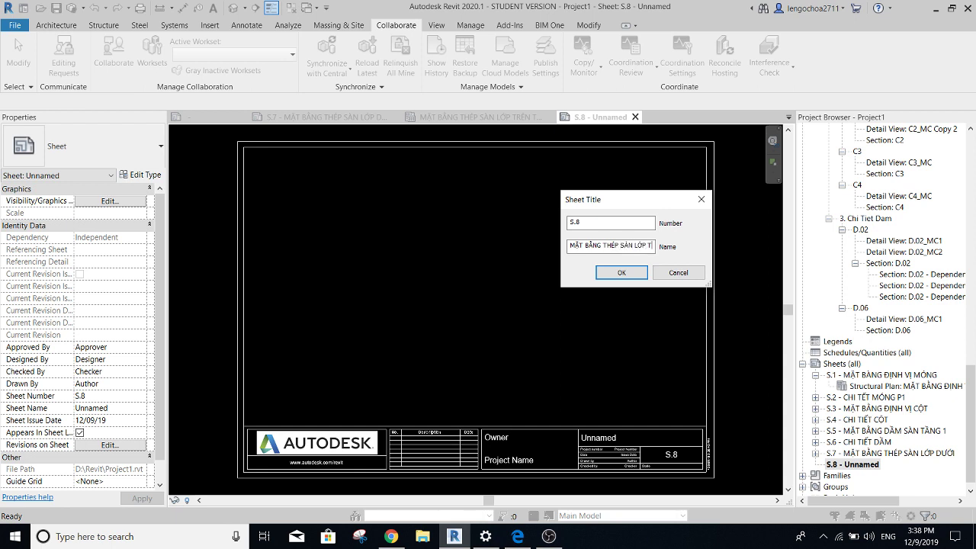
pyautogui.press('Return')
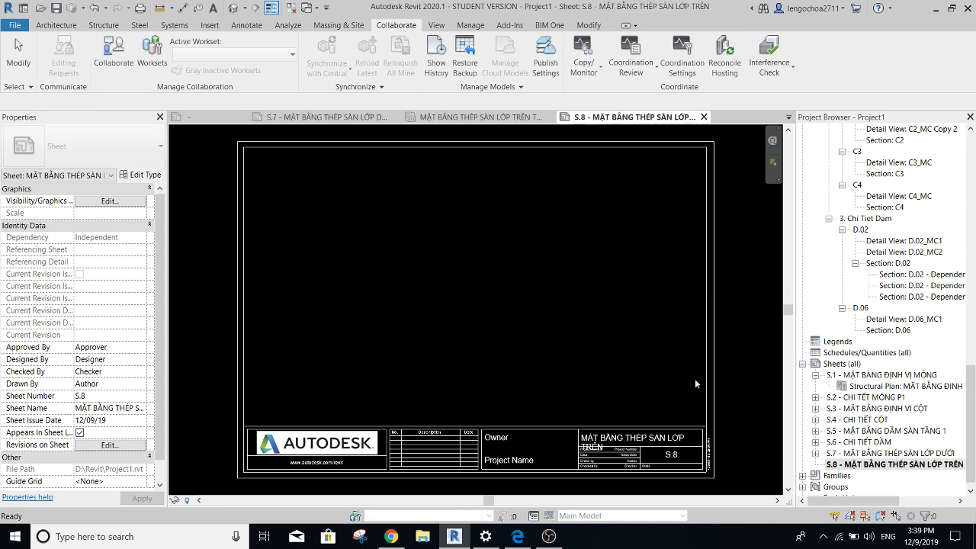
pyautogui.click(883, 465)
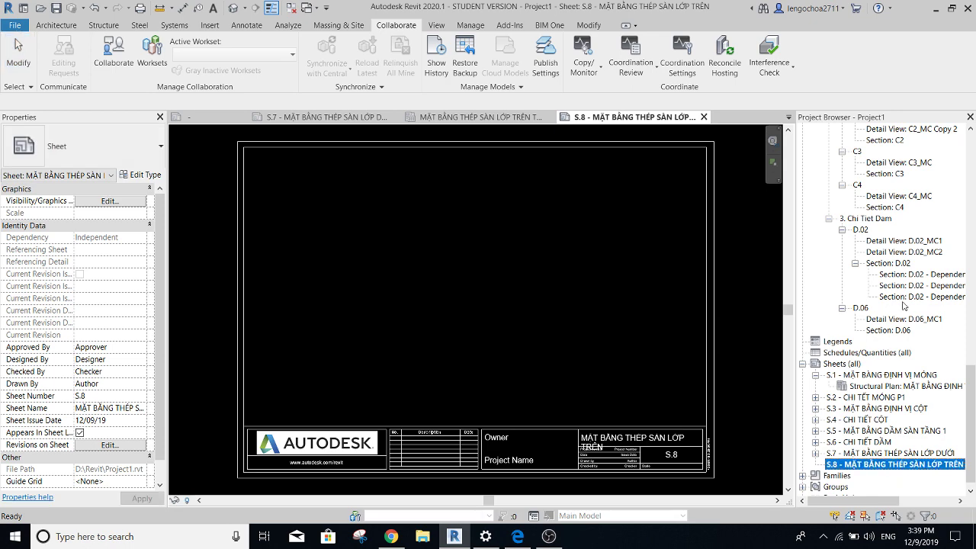
pyautogui.scroll(3, 959, 398)
pyautogui.scroll(5, 946, 343)
pyautogui.scroll(1, 932, 282)
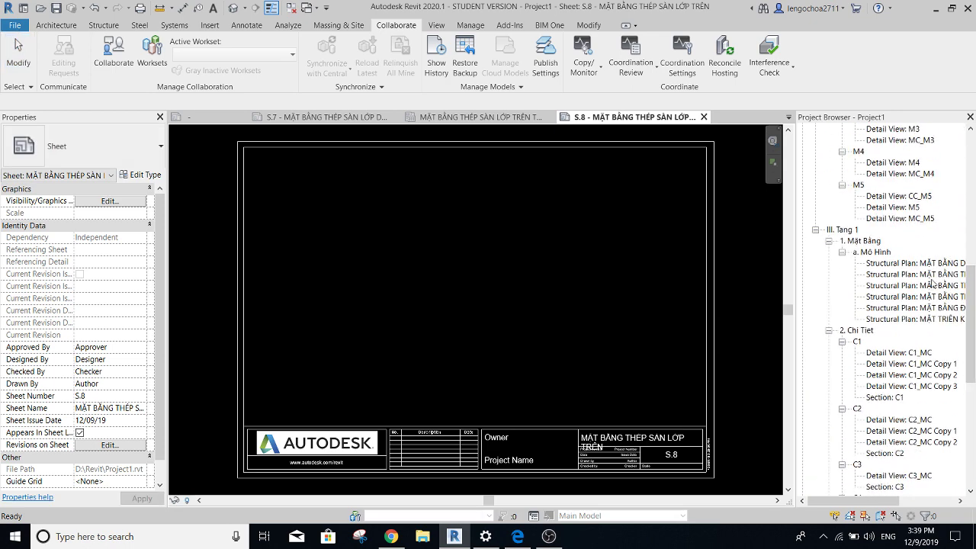
pyautogui.click(939, 297)
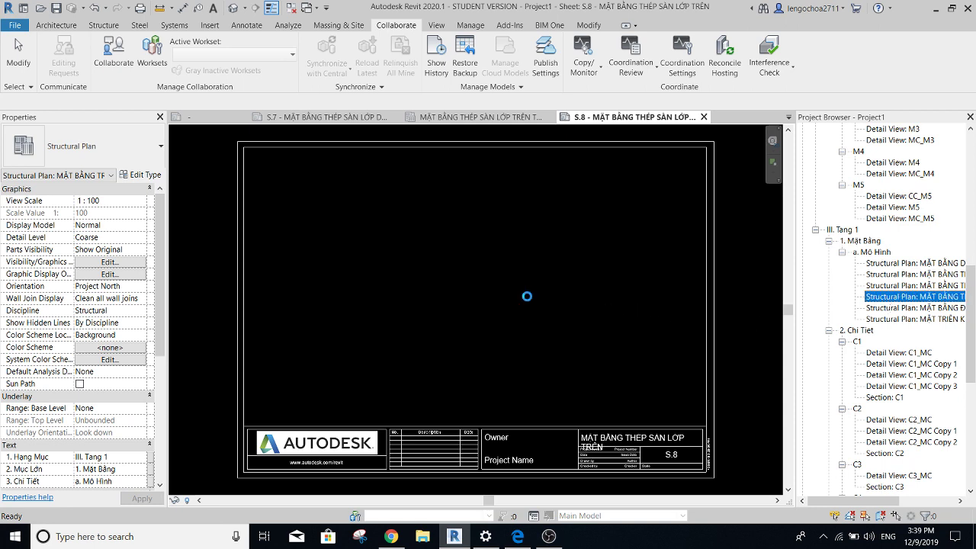
pyautogui.click(486, 273)
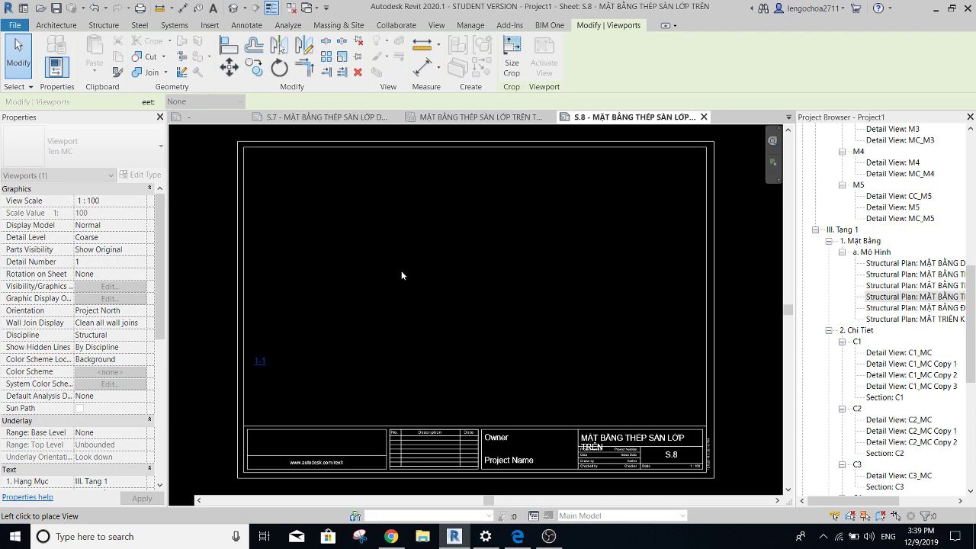
pyautogui.scroll(-5, 91, 389)
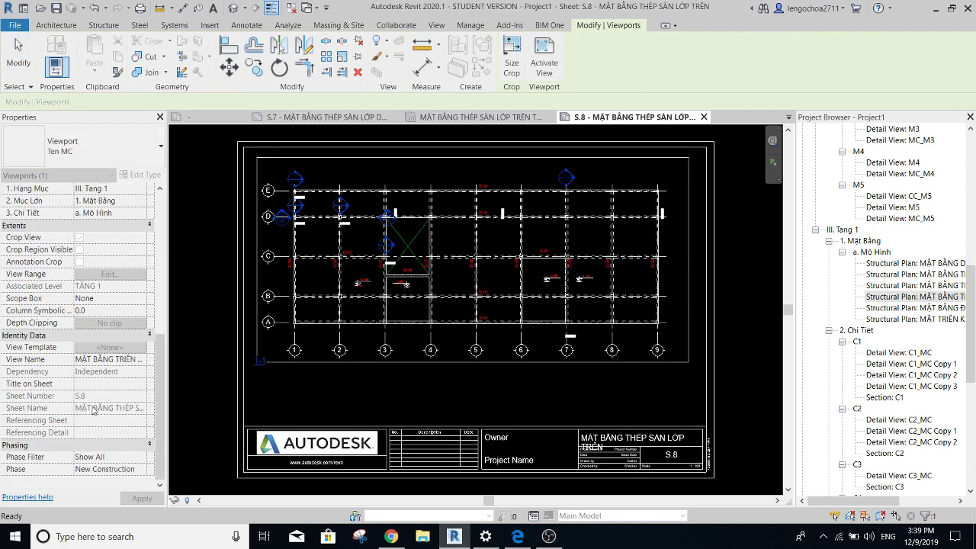
pyautogui.write('MẶG')
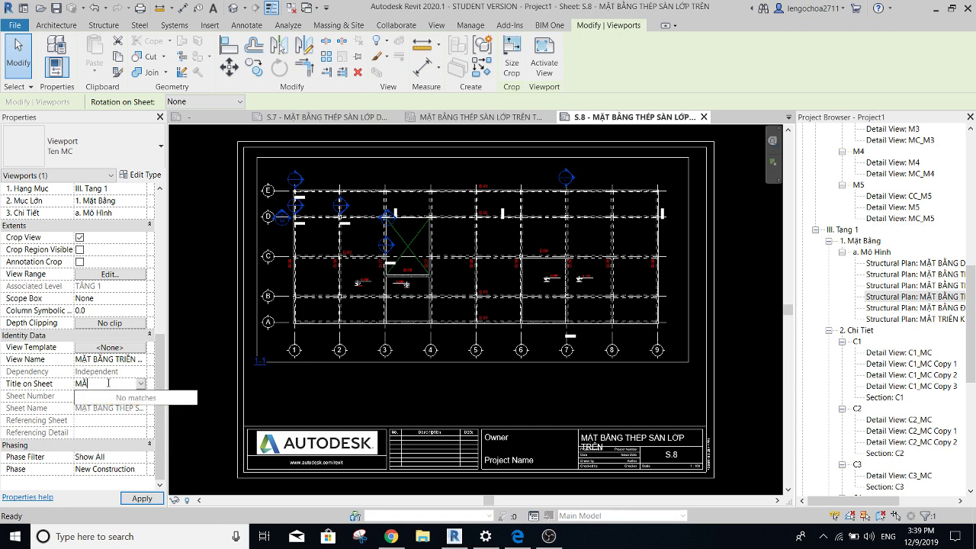
pyautogui.press('BackSpace')
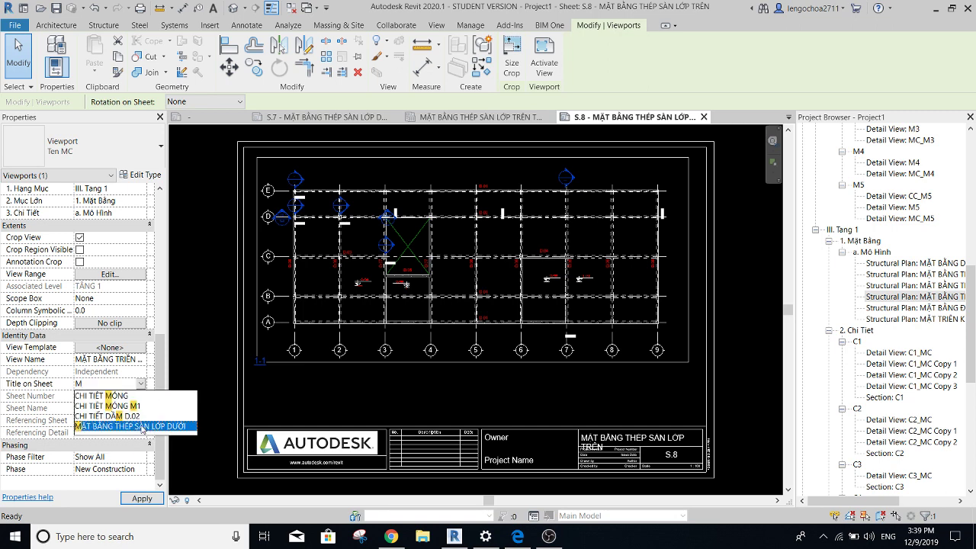
pyautogui.click(141, 426)
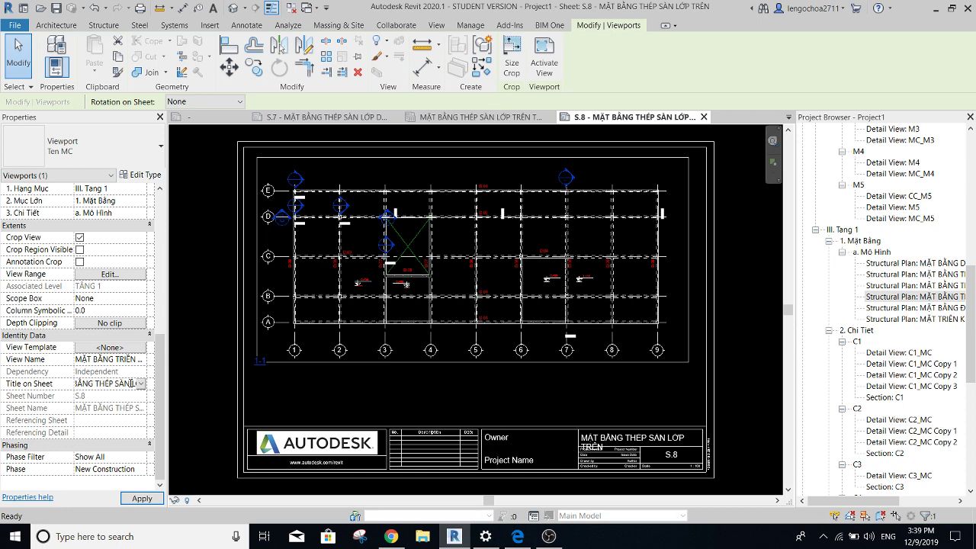
pyautogui.press('BackSpace')
pyautogui.press('BackSpace')
pyautogui.write('ỚP')
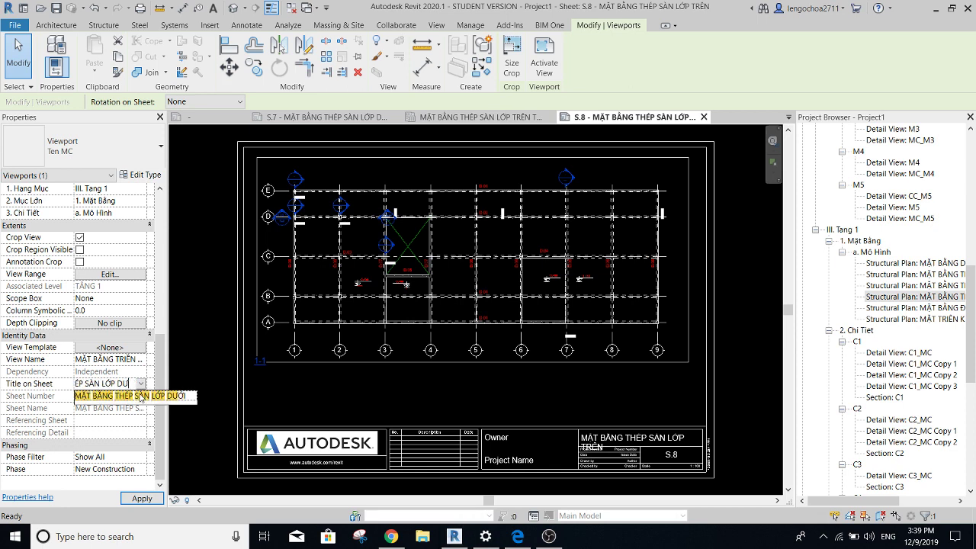
pyautogui.write('TRÊN')
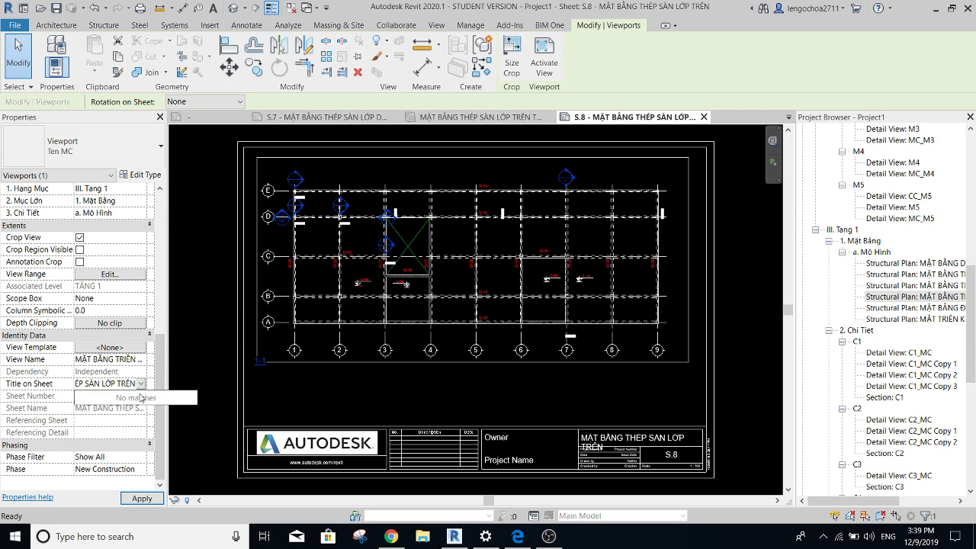
pyautogui.press('Return')
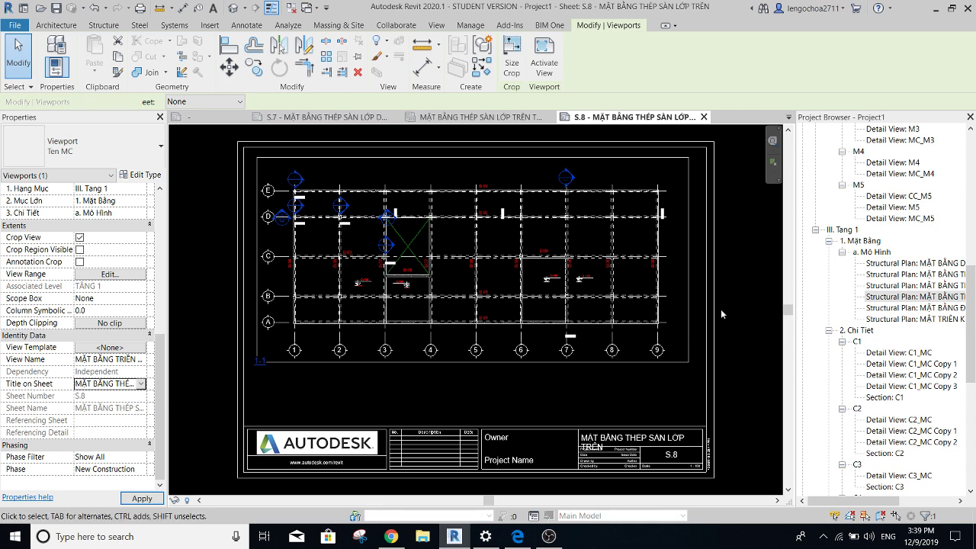
pyautogui.click(582, 375)
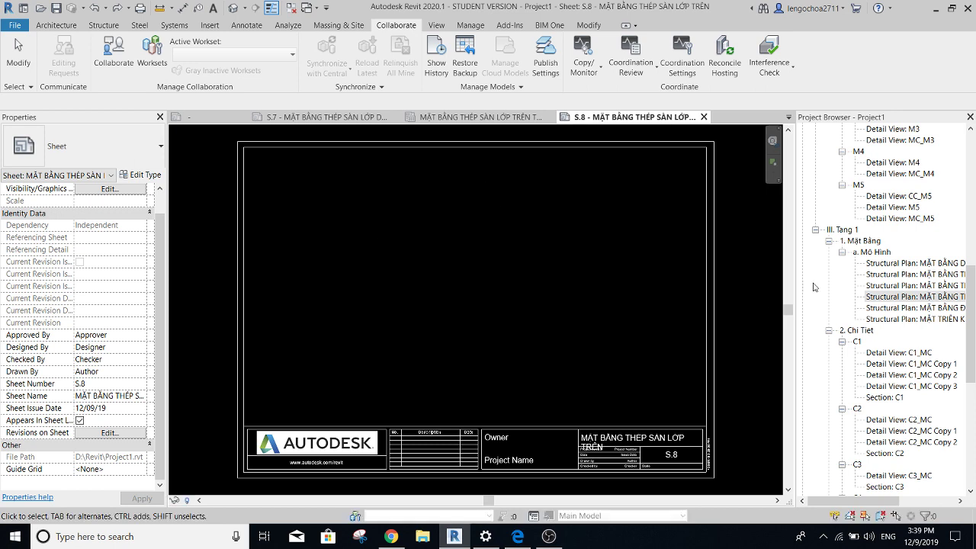
# Place the slab rebar plan on S.8 as a Tên BV viewport, title centred below.
pyautogui.click(898, 286)
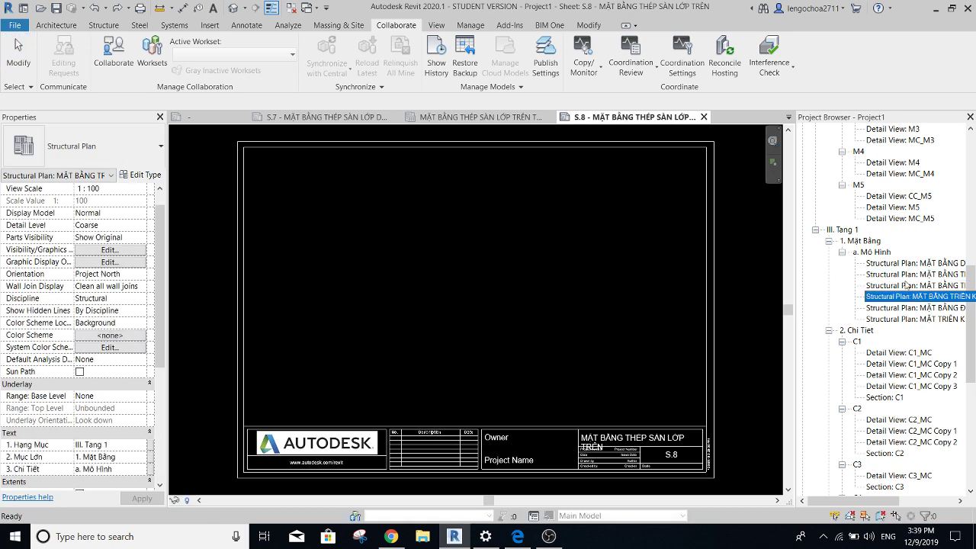
pyautogui.click(907, 286)
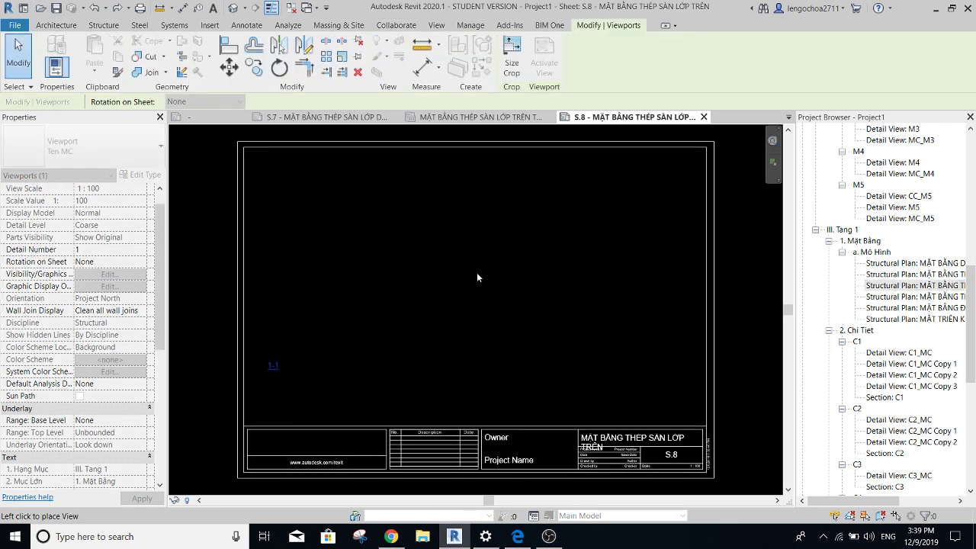
pyautogui.click(80, 147)
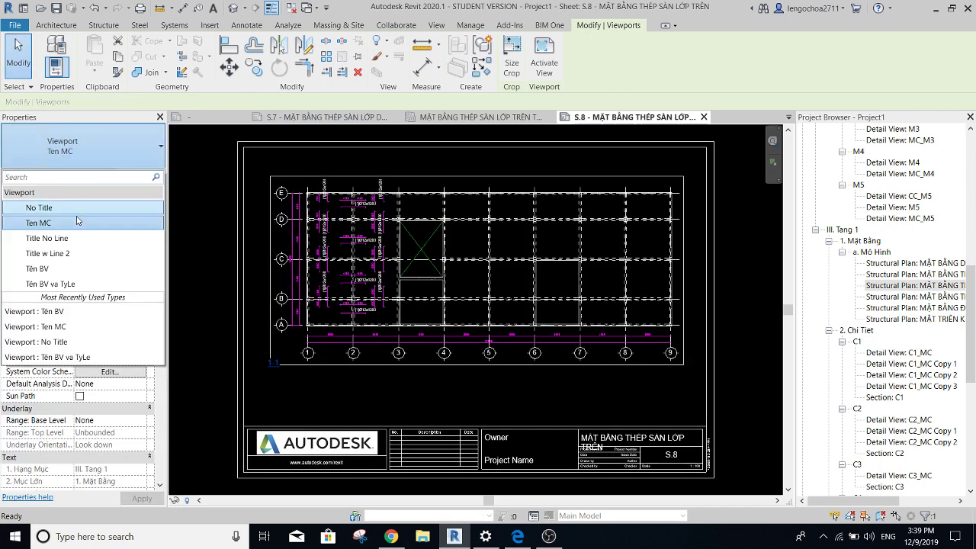
pyautogui.click(61, 270)
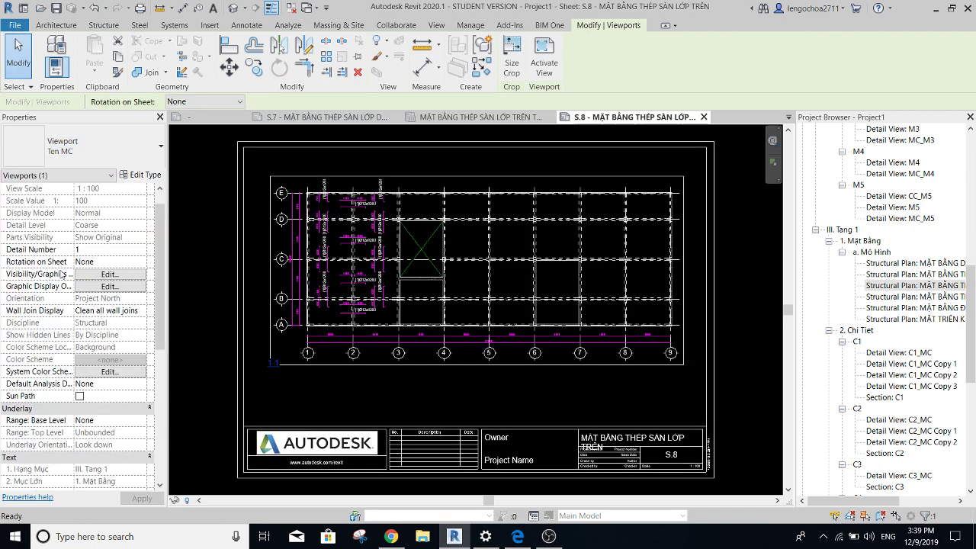
pyautogui.click(382, 404)
pyautogui.moveTo(252, 369); pyautogui.dragTo(481, 385)
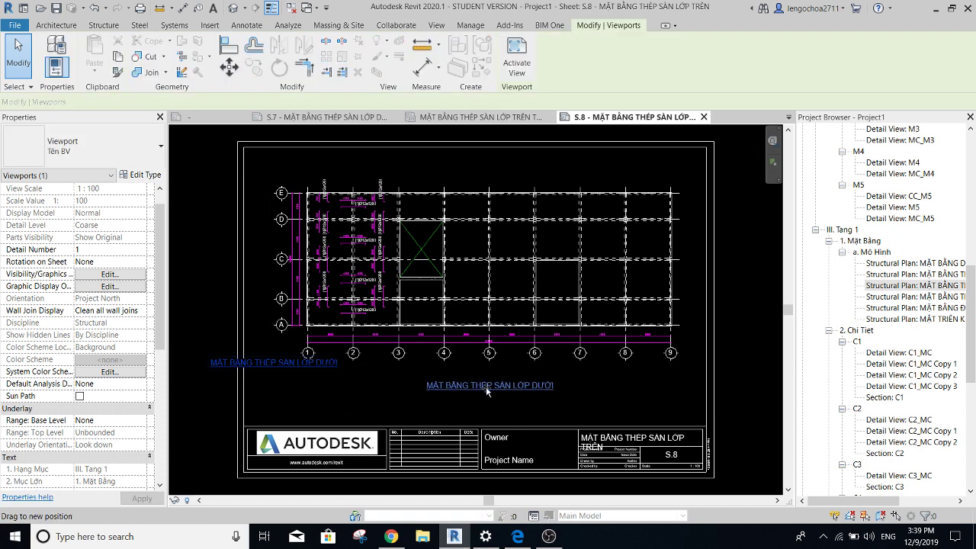
pyautogui.press('Escape')
# Open sheet S.7 and zoom in on the lower-layer rebar plan and its title.
pyautogui.scroll(2, 370, 235)
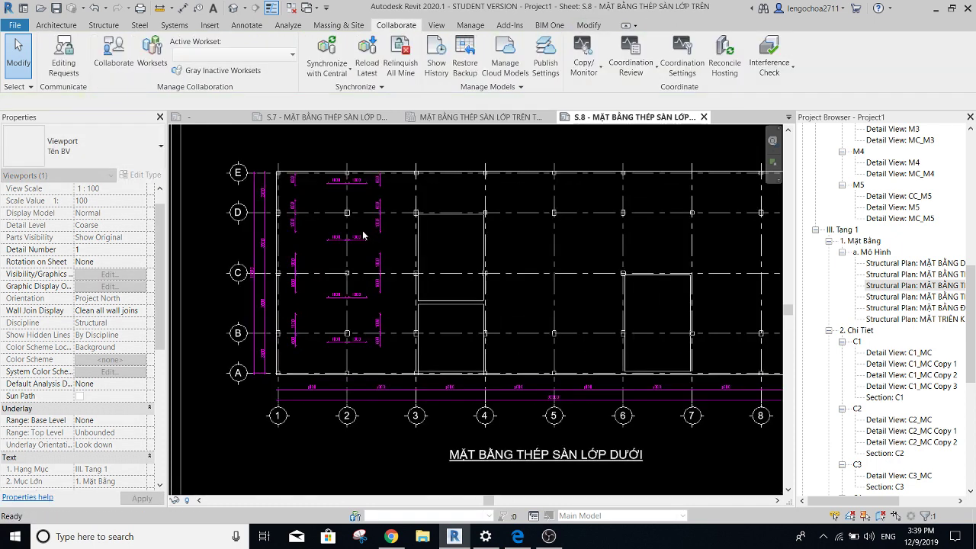
pyautogui.scroll(-4, 370, 235)
pyautogui.scroll(-2, 965, 353)
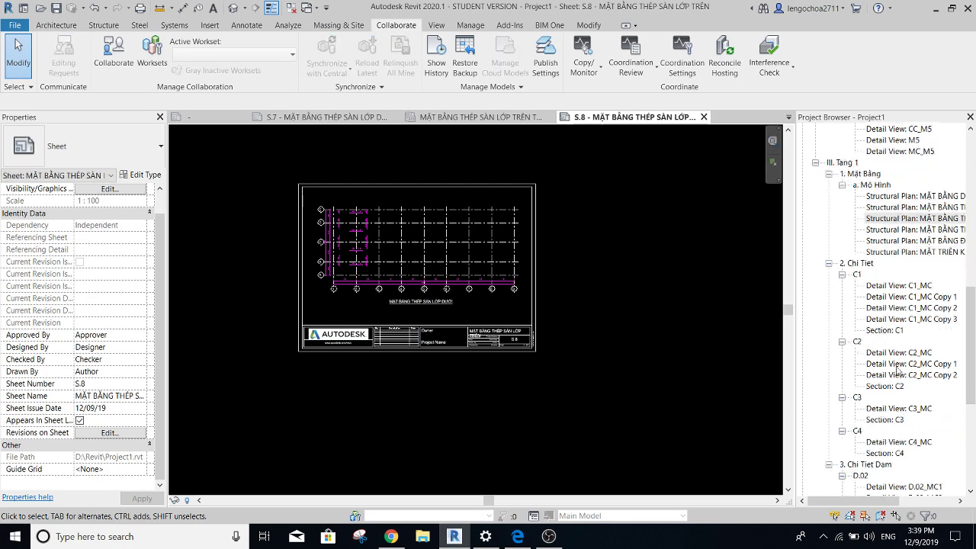
pyautogui.scroll(-2, 964, 353)
pyautogui.scroll(-5, 965, 352)
pyautogui.click(869, 442)
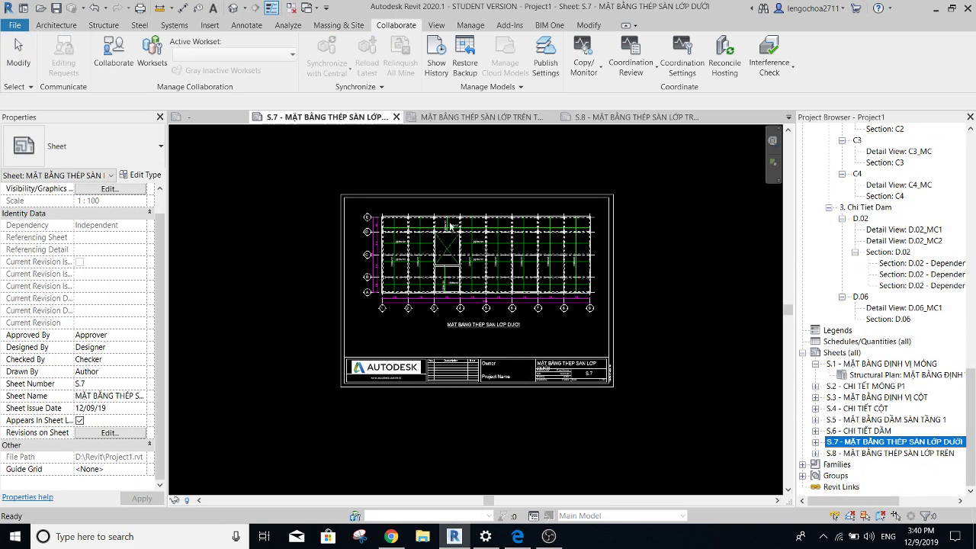
pyautogui.scroll(3, 450, 225)
pyautogui.scroll(-1, 488, 305)
pyautogui.scroll(-1, 551, 315)
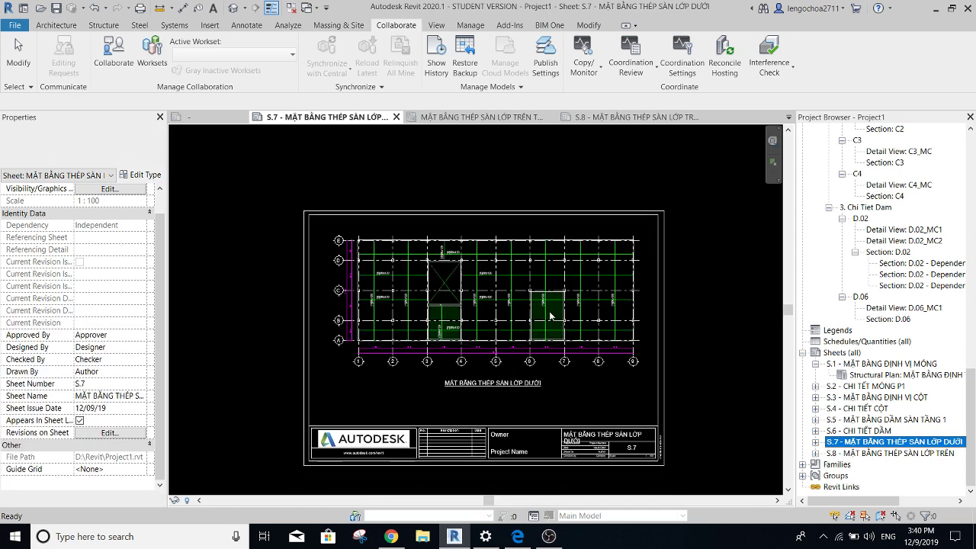
pyautogui.scroll(3, 480, 279)
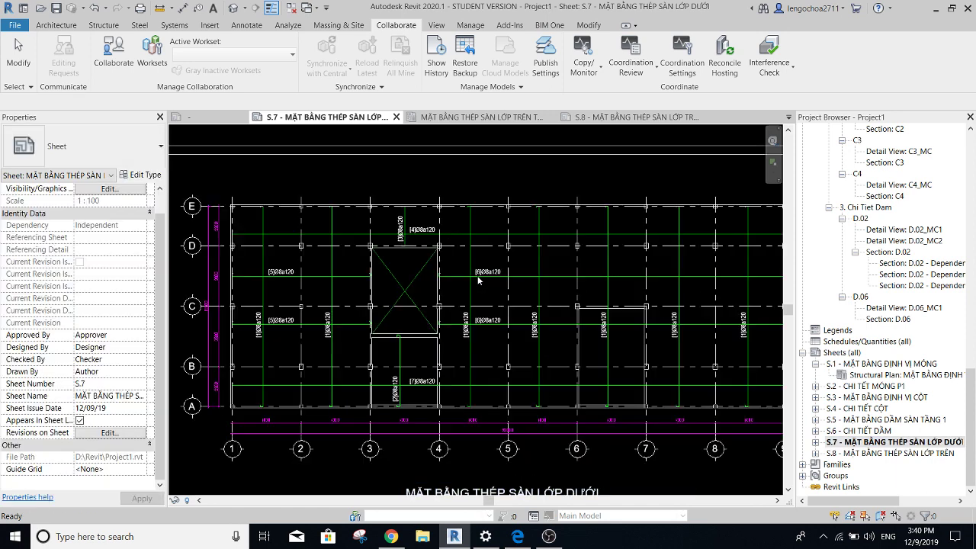
pyautogui.scroll(-2, 469, 283)
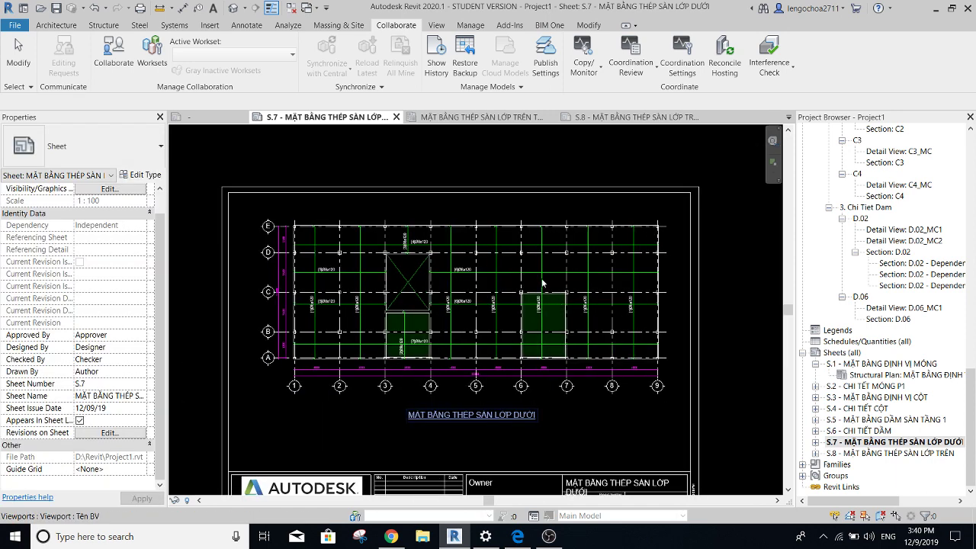
pyautogui.scroll(1, 468, 305)
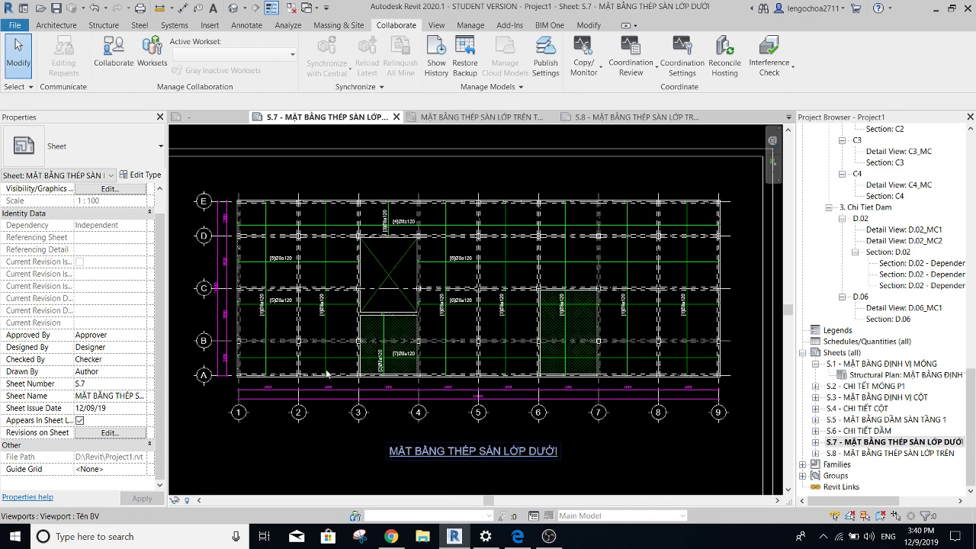